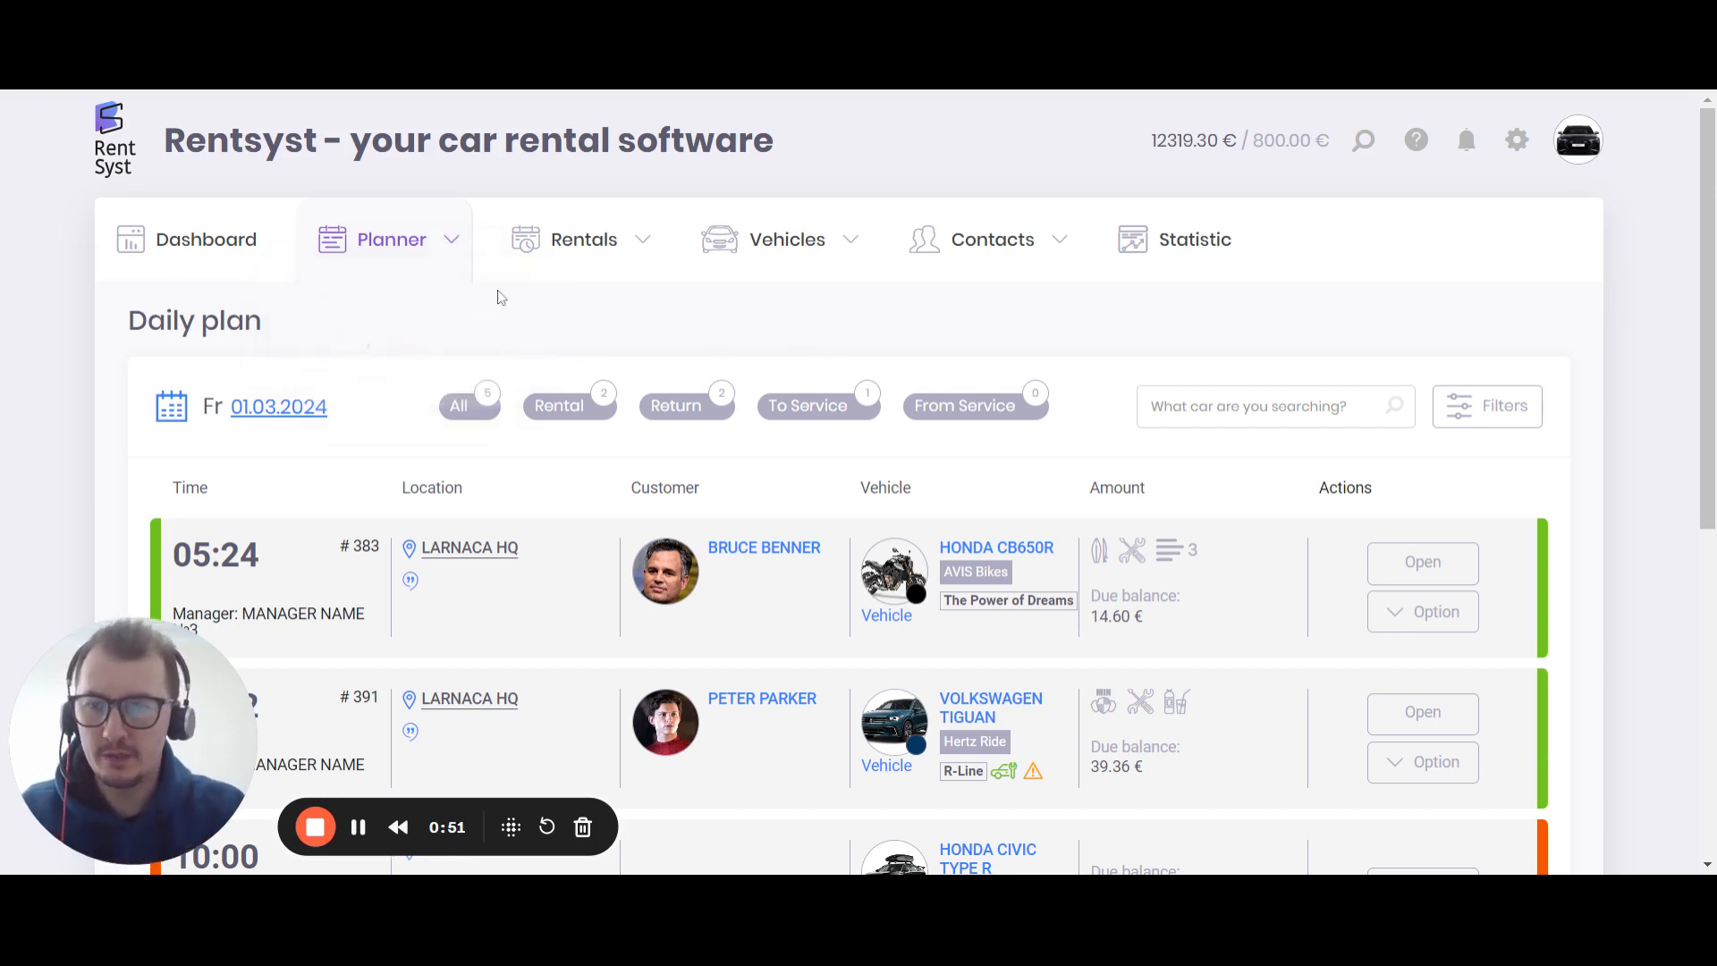
pyautogui.moveTo(113, 336); pyautogui.dragTo(527, 337)
pyautogui.click(800, 337)
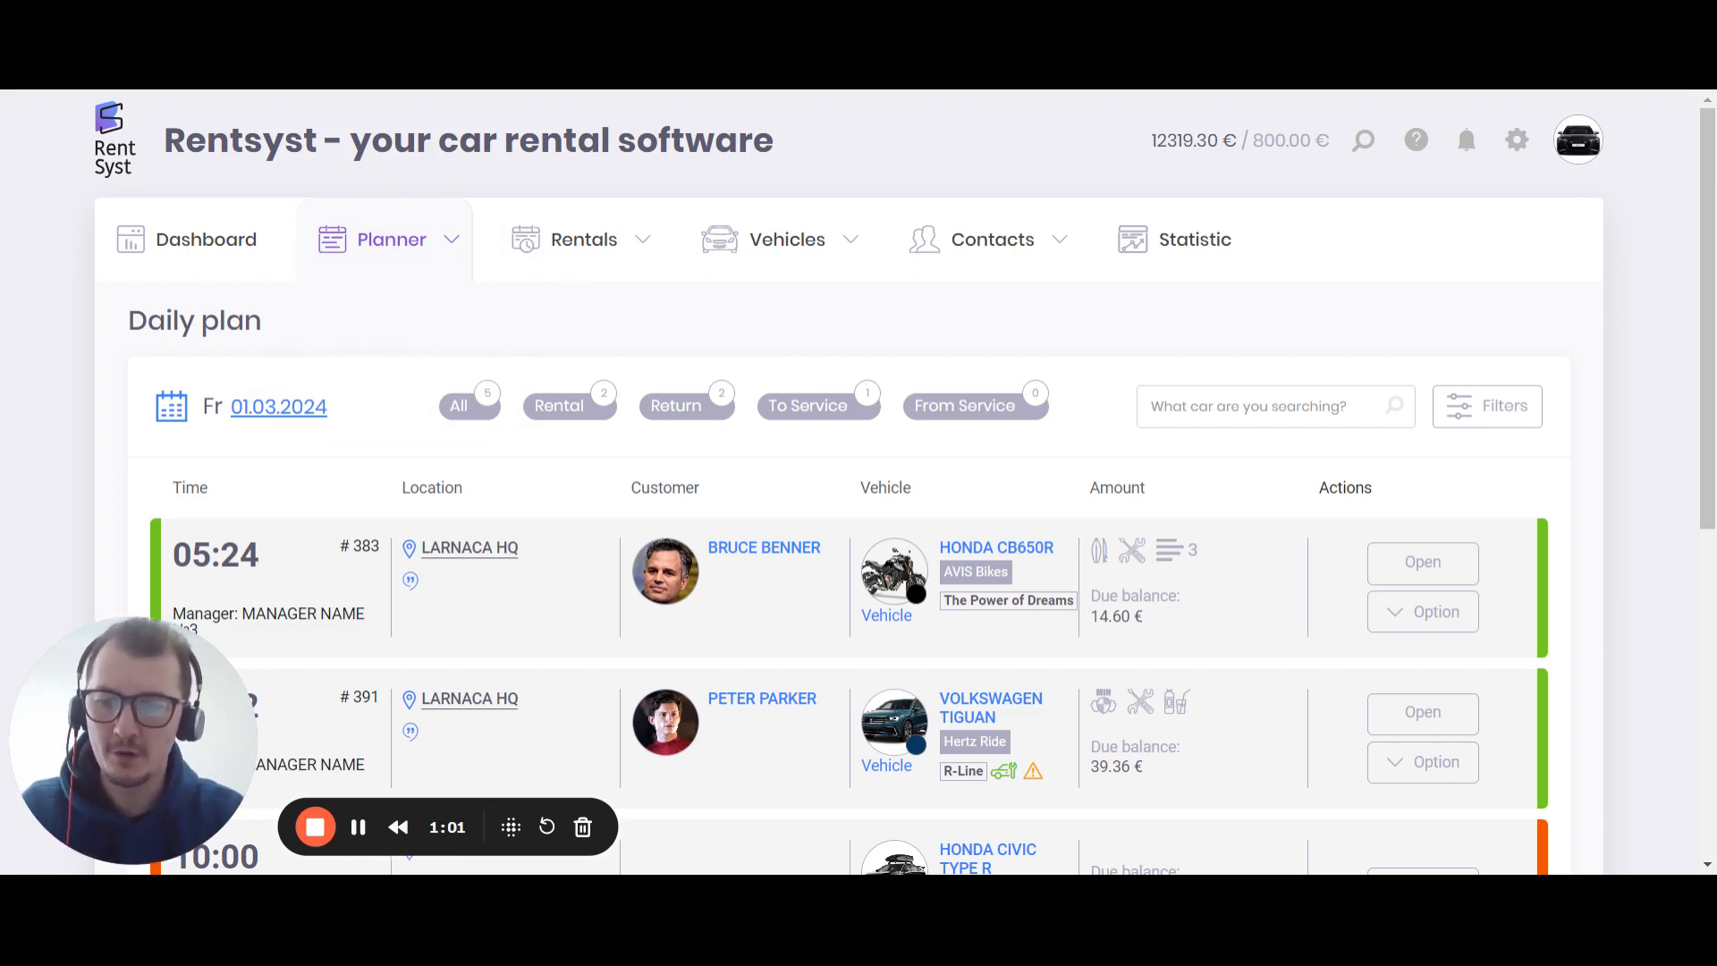
pyautogui.moveTo(129, 336); pyautogui.dragTo(724, 336)
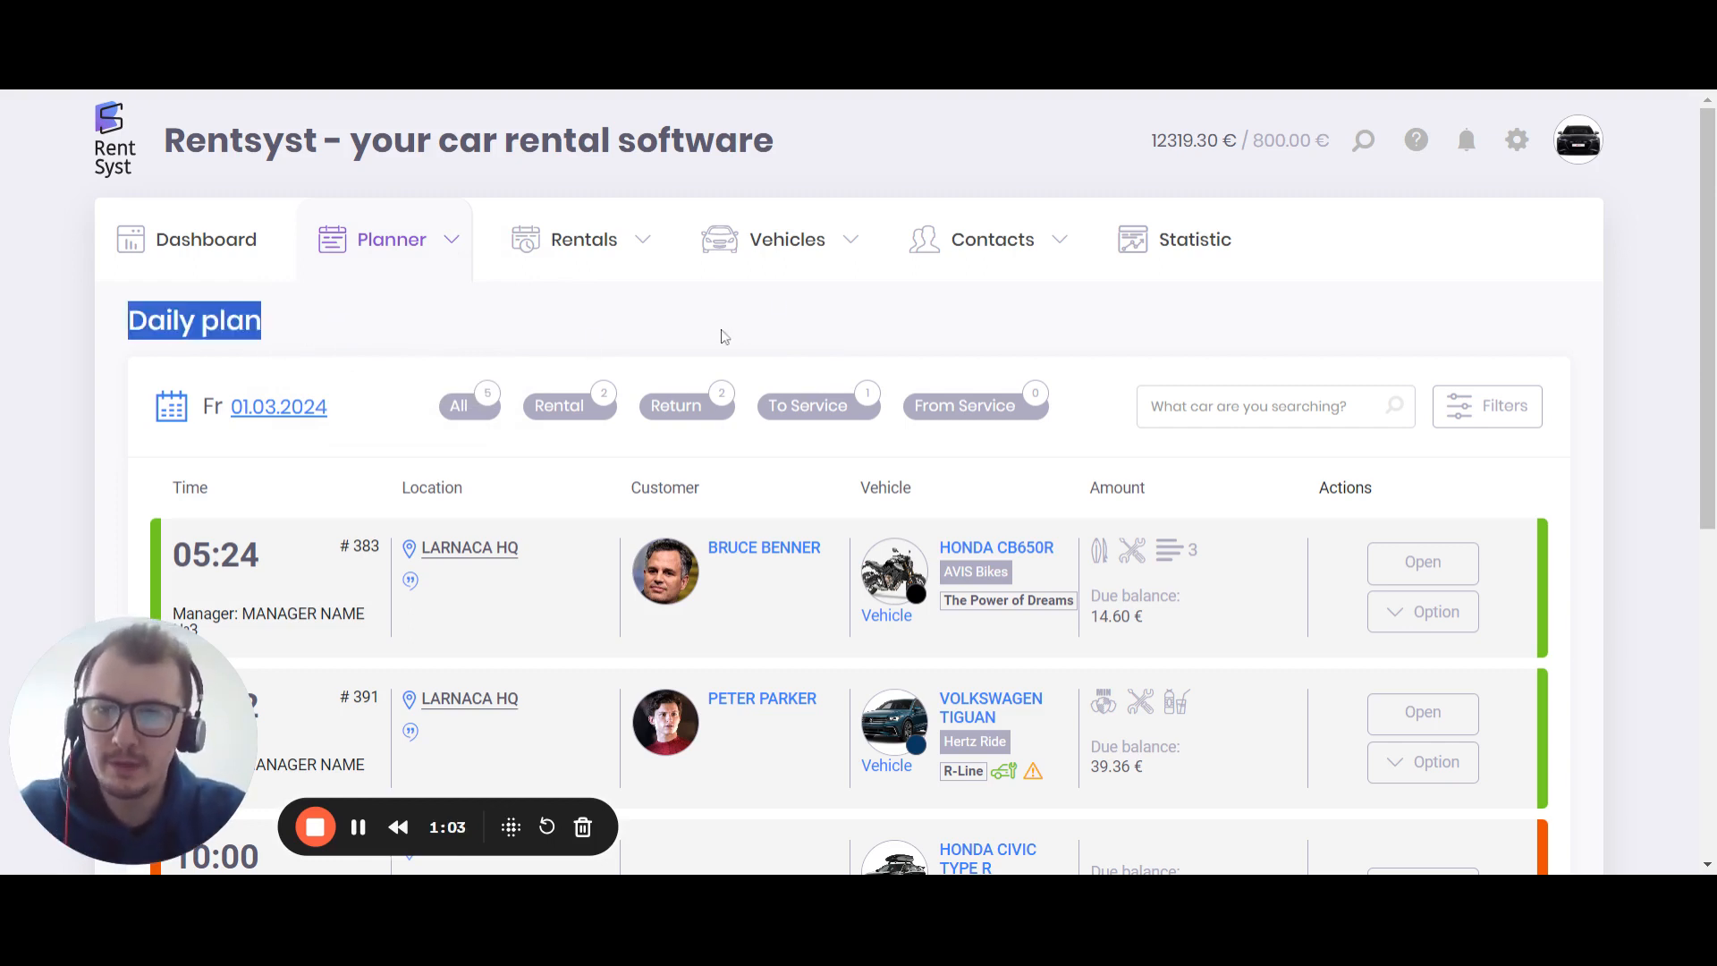
pyautogui.click(727, 336)
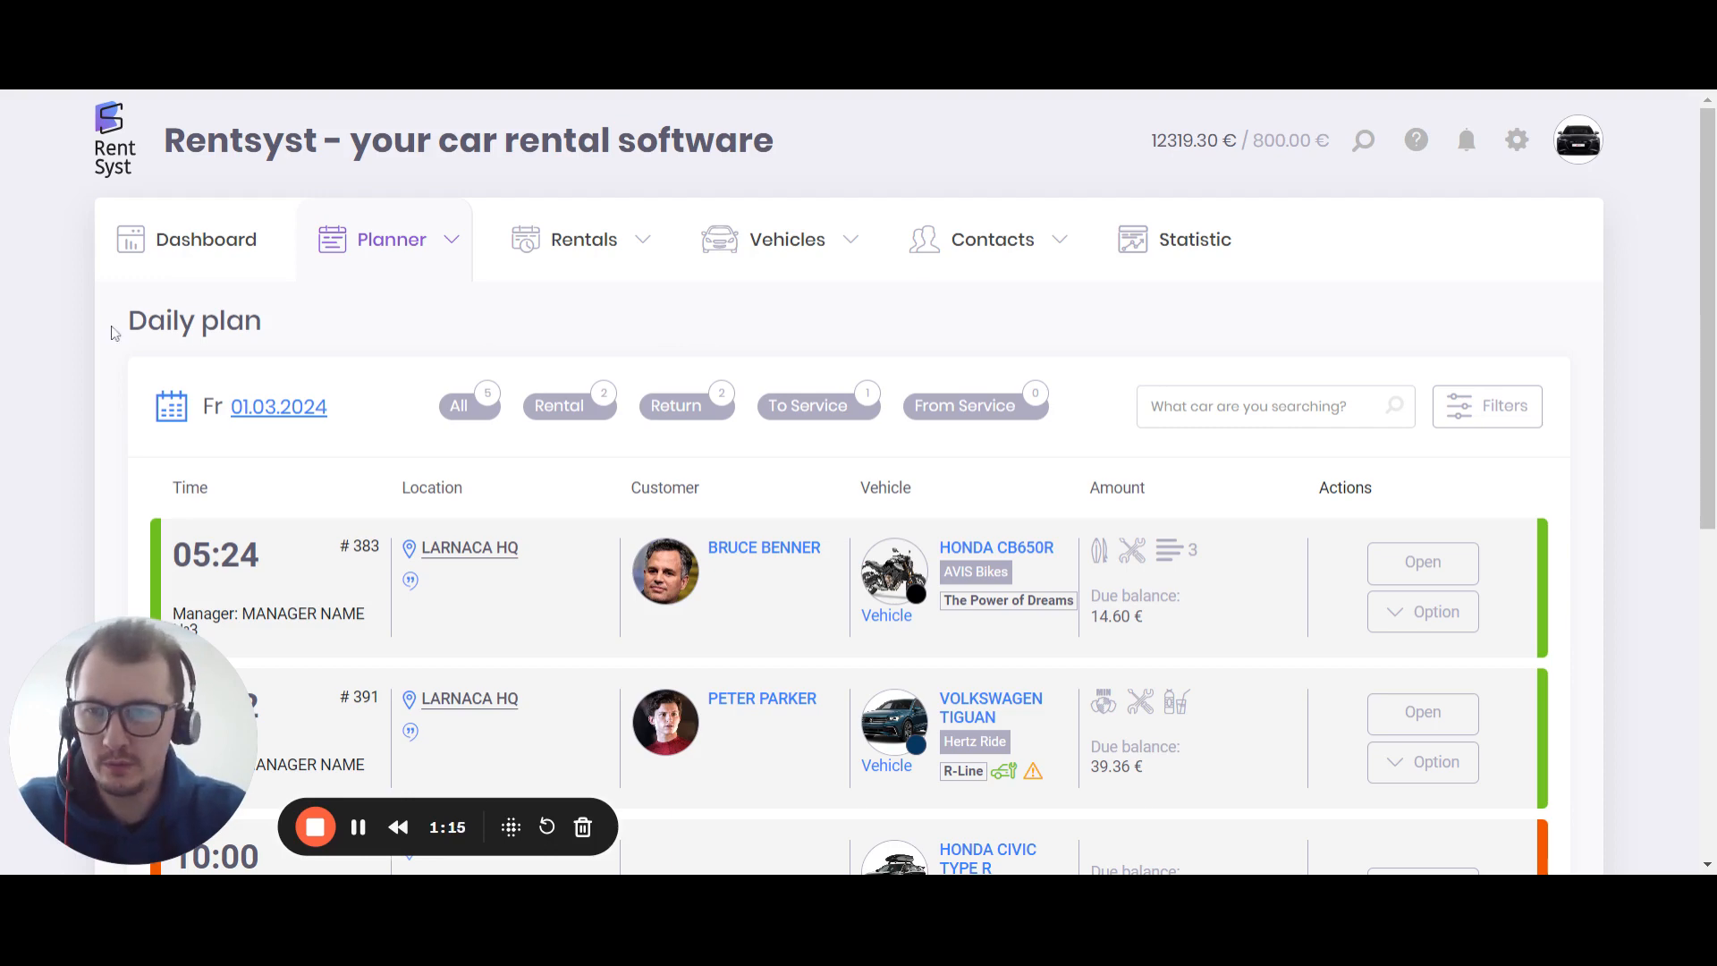
pyautogui.moveTo(115, 335); pyautogui.dragTo(894, 339)
pyautogui.click(890, 338)
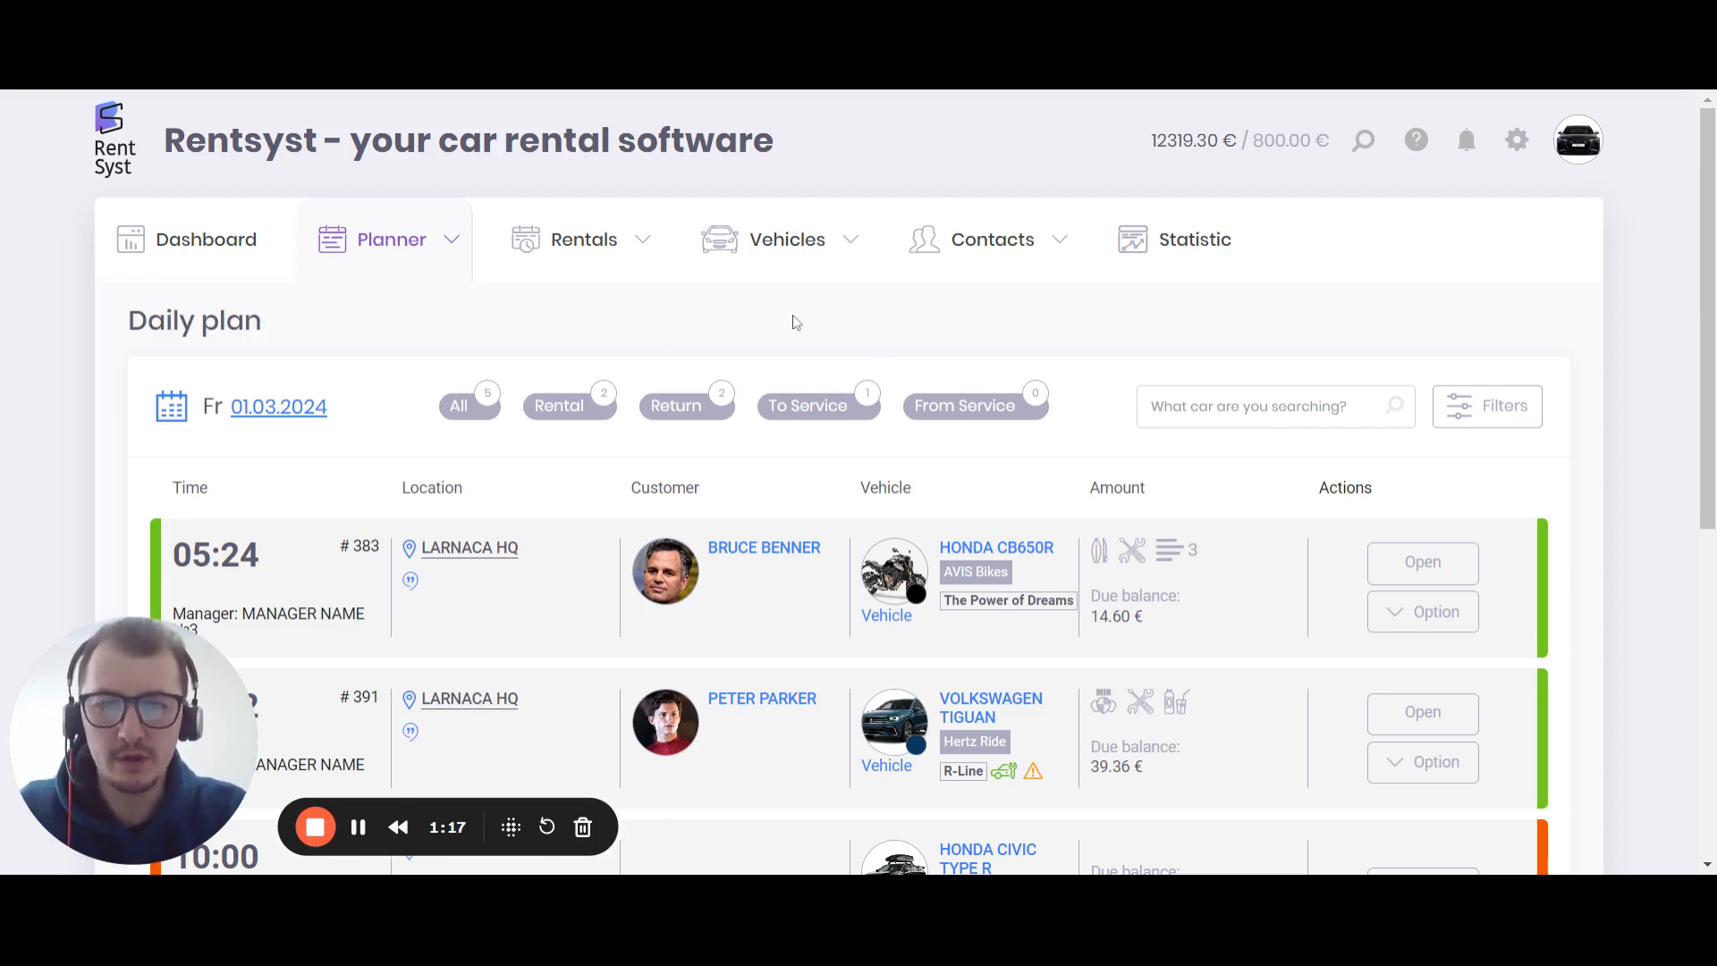
# - Look through the day's bookings and apply the All filter to the daily plan
pyautogui.scroll(-1, 791, 320)
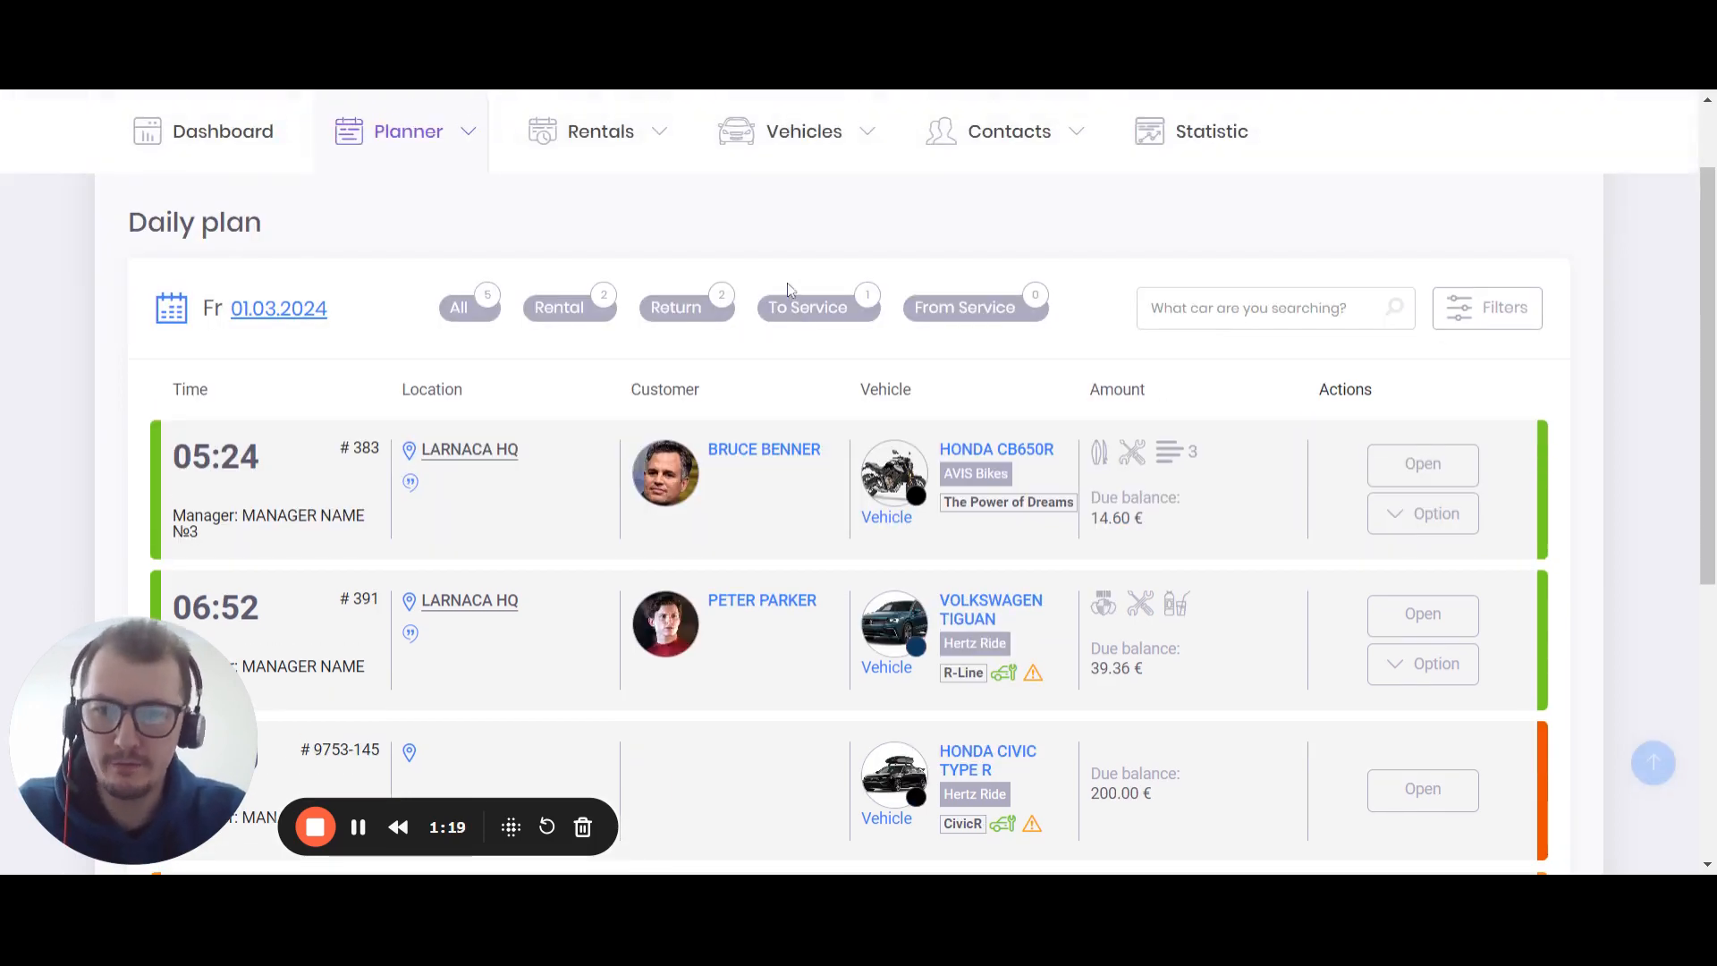
pyautogui.scroll(-1, 787, 283)
pyautogui.scroll(-4, 844, 288)
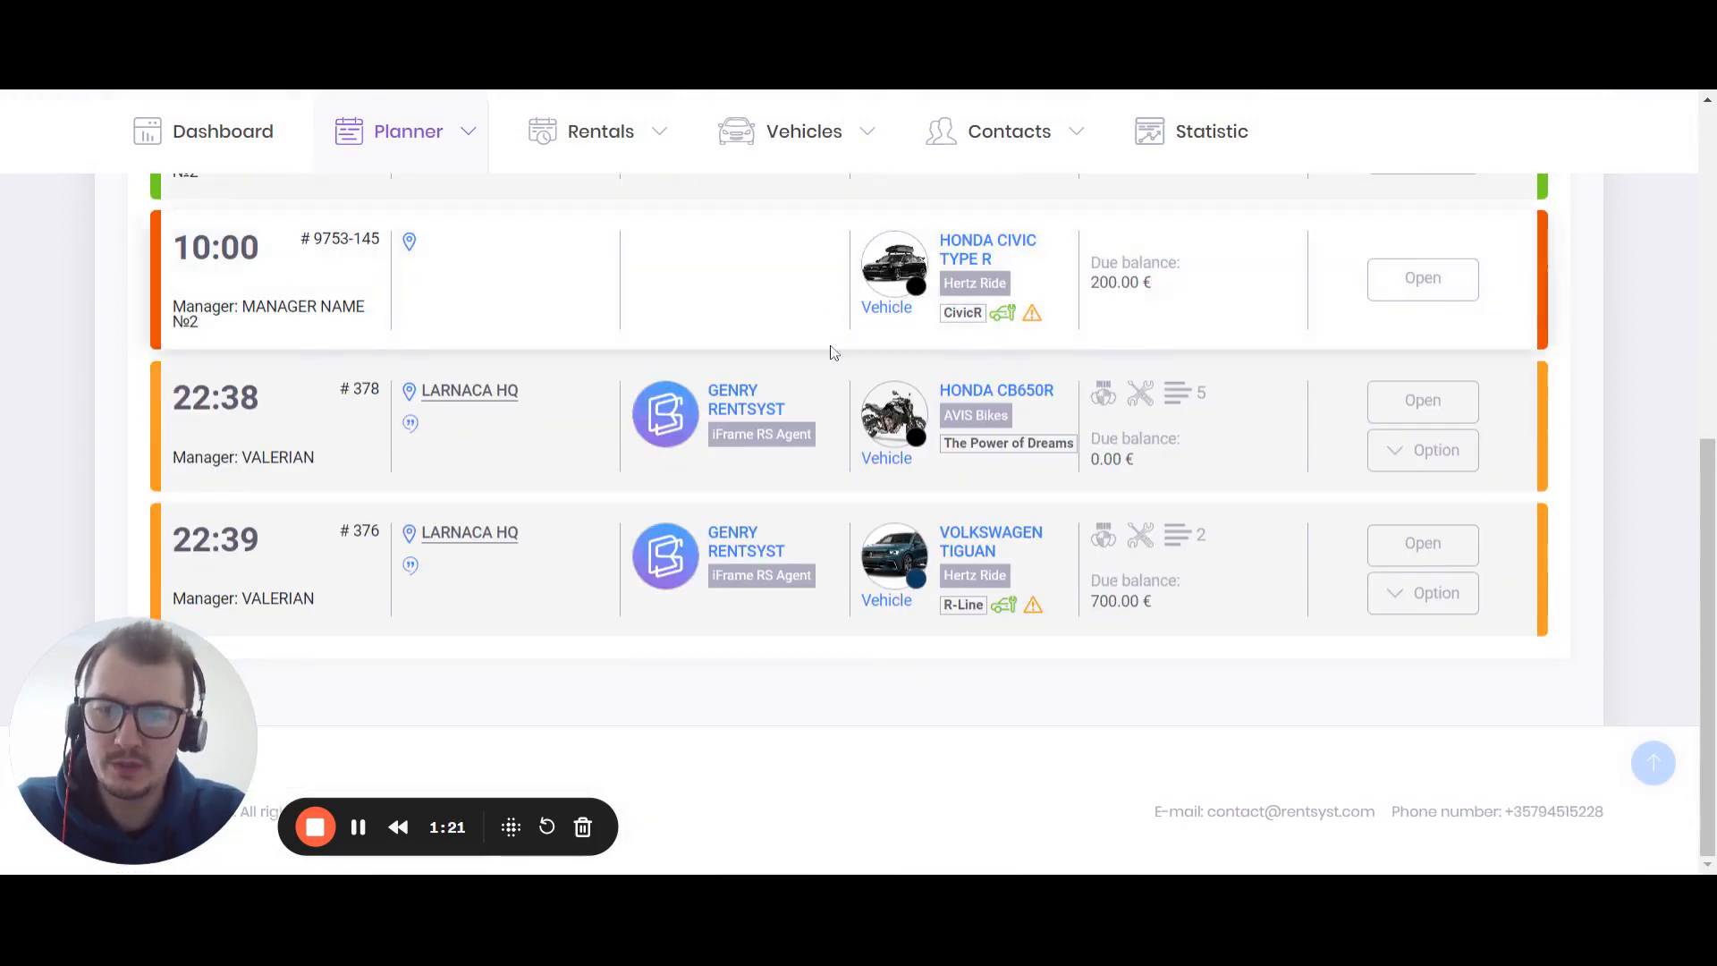
pyautogui.scroll(5, 823, 376)
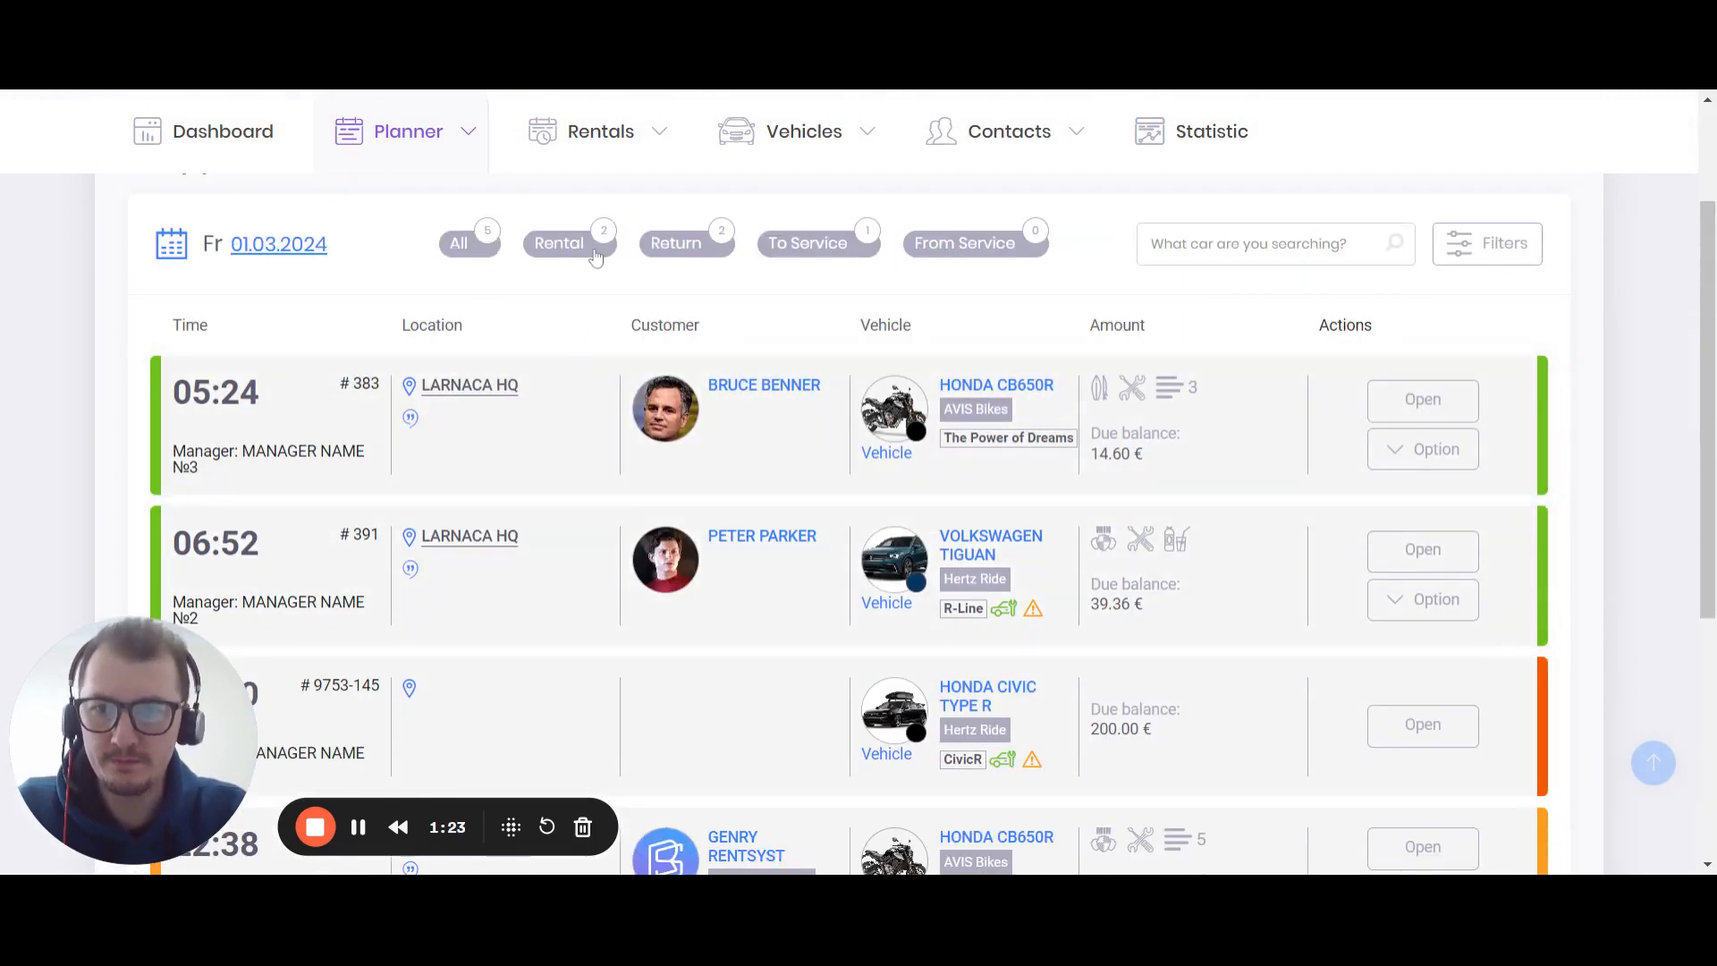
pyautogui.click(468, 253)
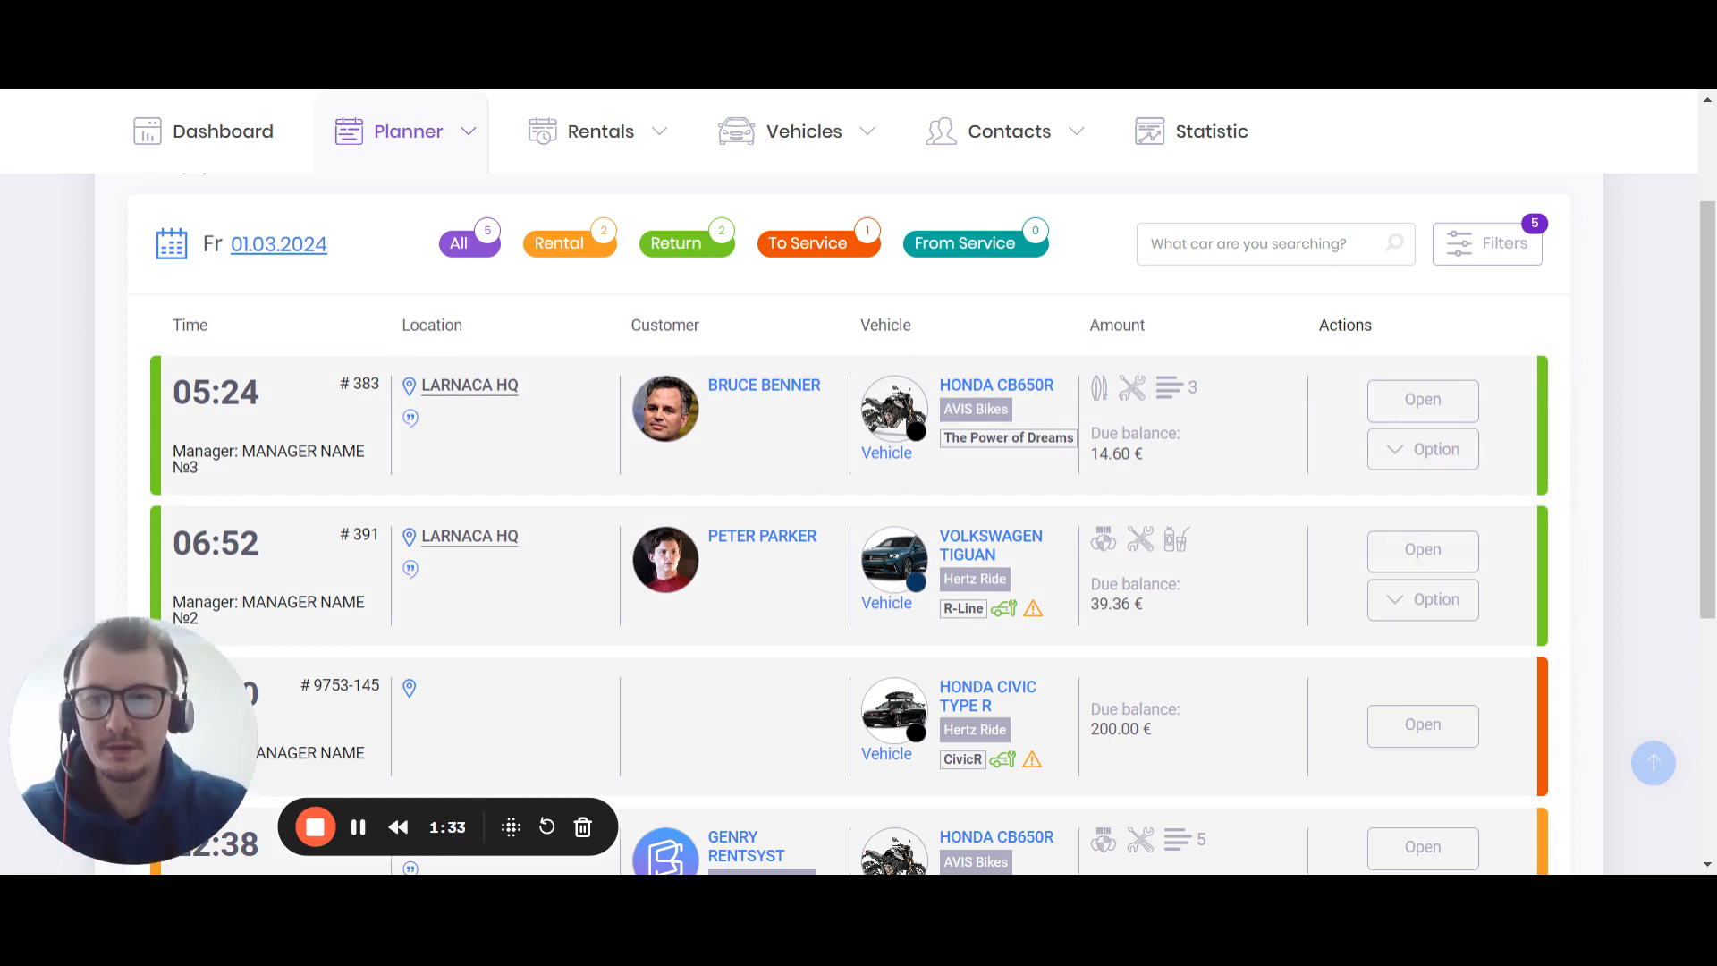
# - Limit the daily plan to Rental events and examine the 22:38 booking's time and assigned manager
pyautogui.click(458, 245)
pyautogui.click(555, 250)
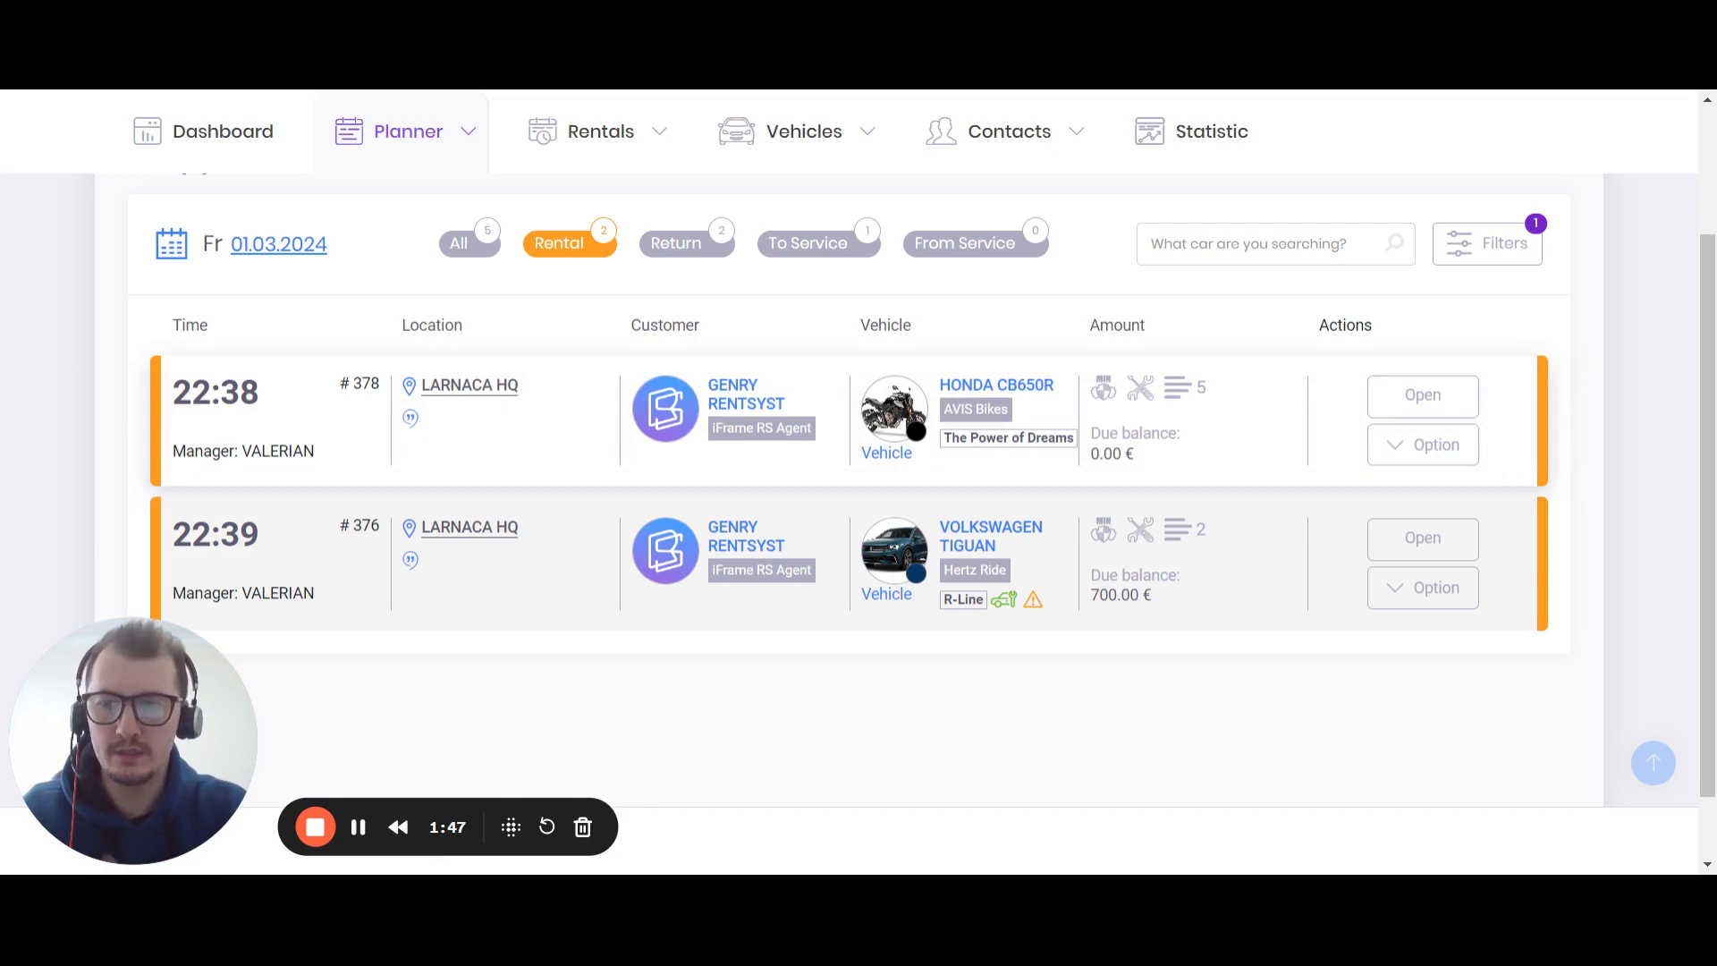
pyautogui.doubleClick(284, 398)
pyautogui.tripleClick(211, 457)
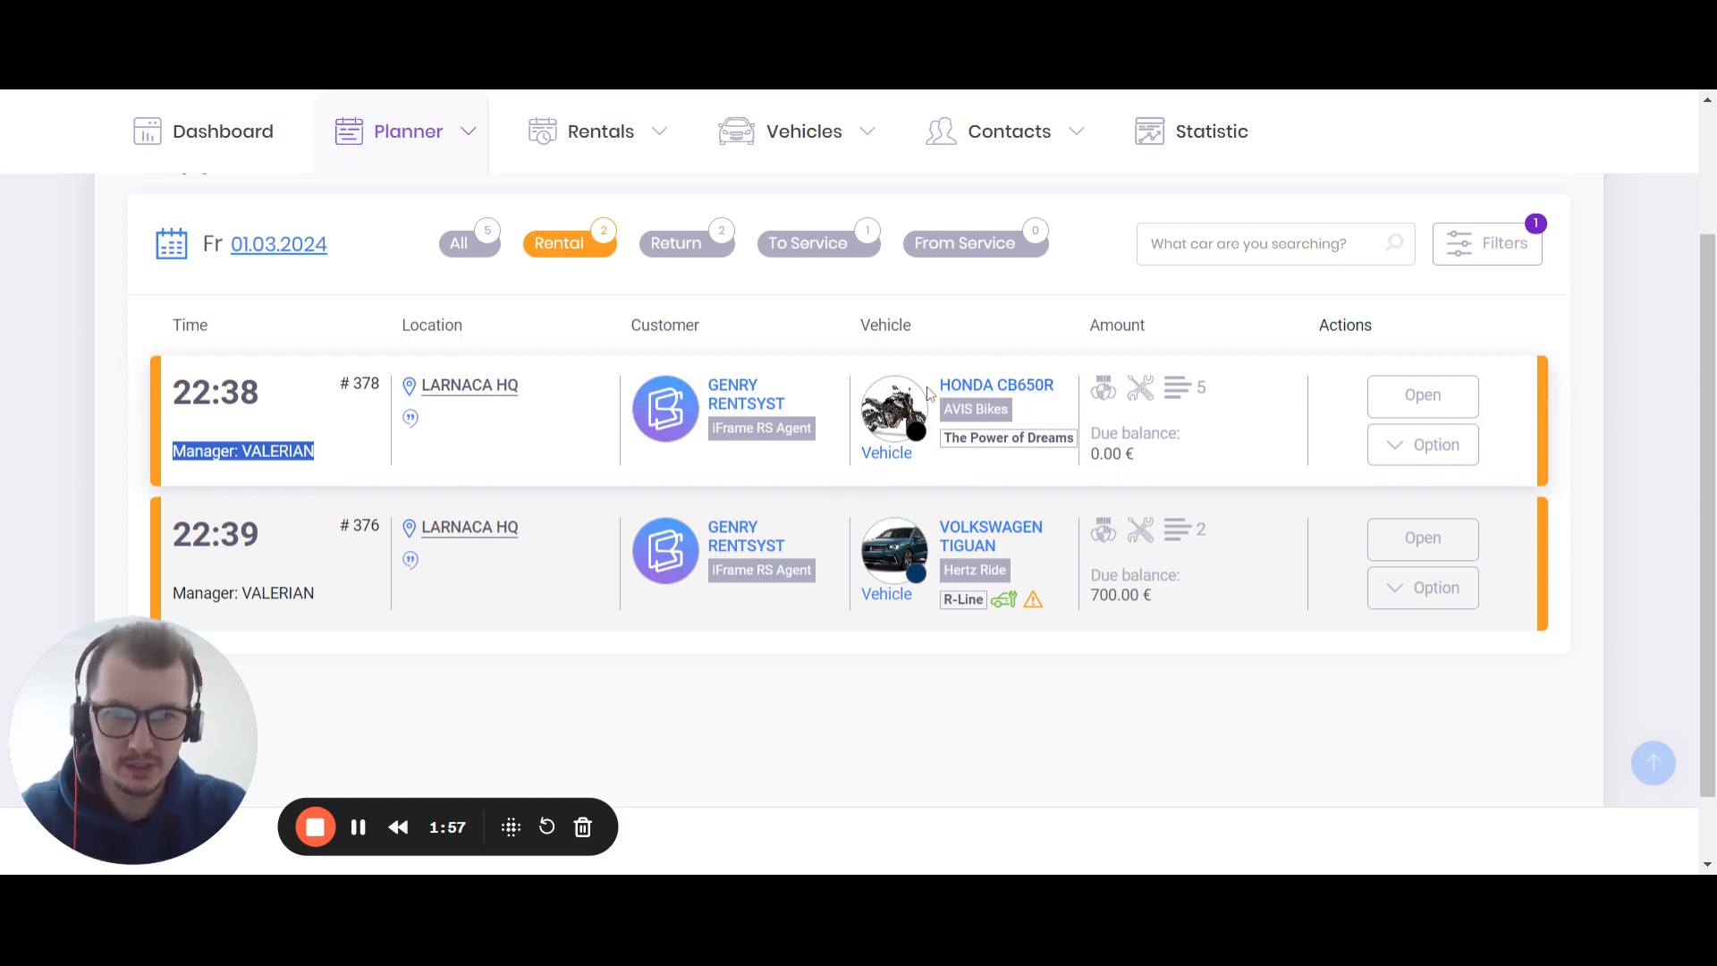
pyautogui.click(1005, 691)
# - Show all event types in the daily plan and read the comment on the 05:24 booking
pyautogui.click(476, 259)
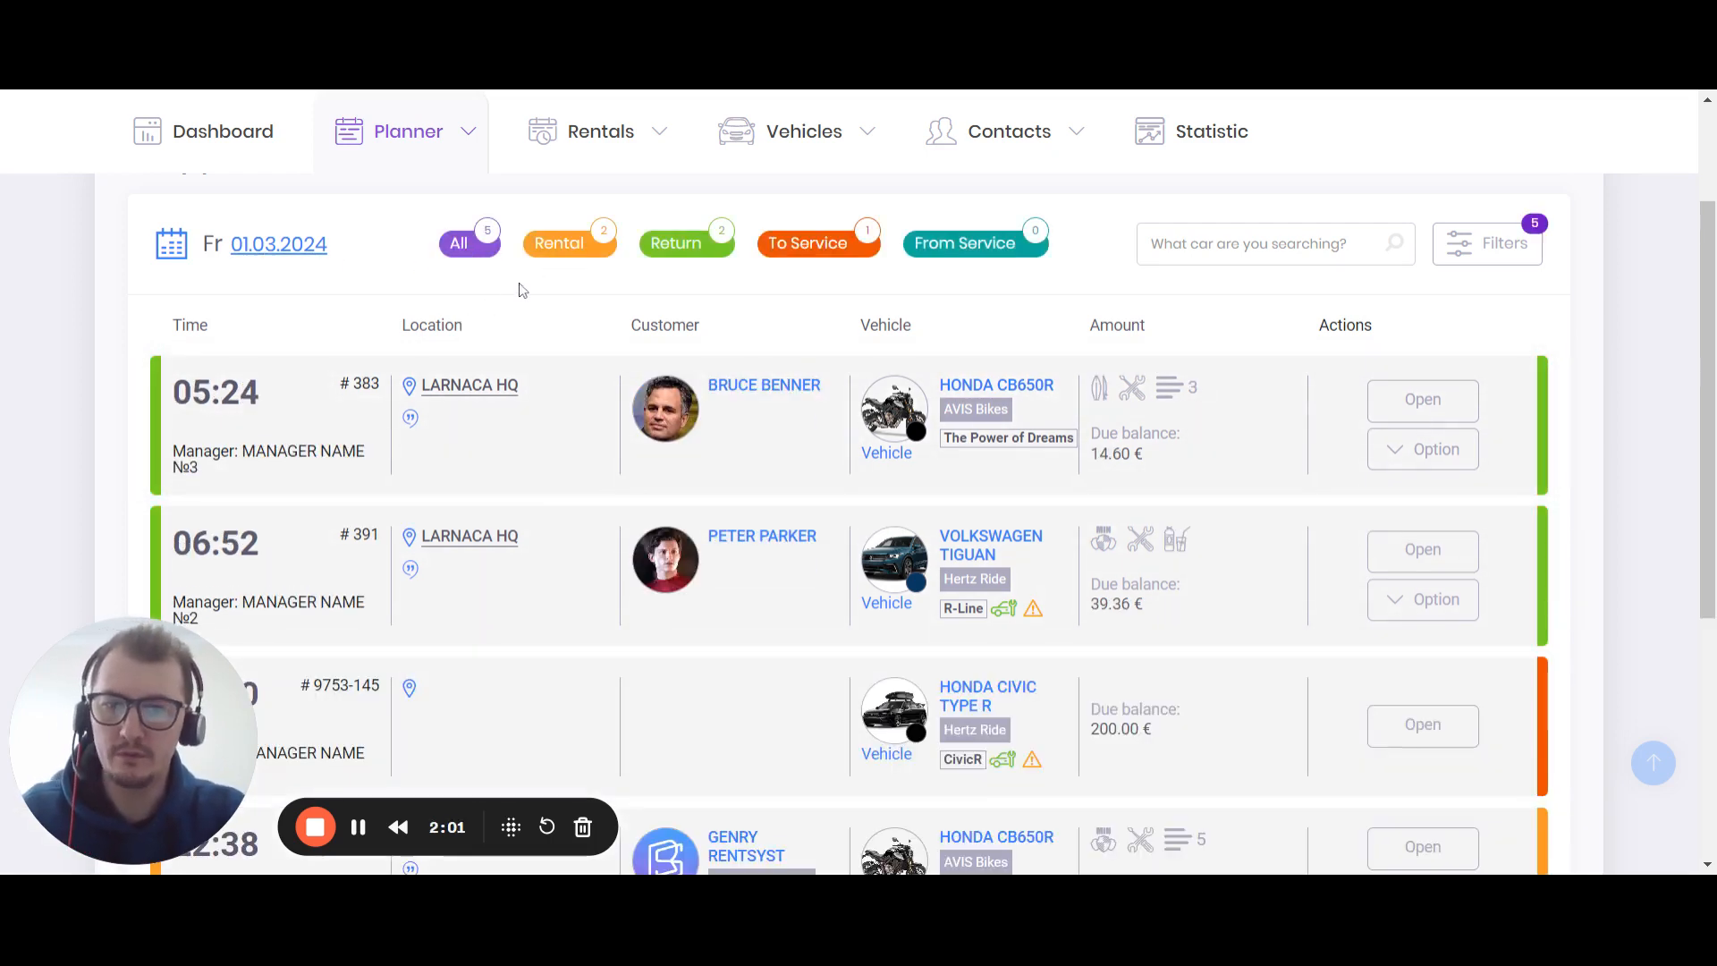
pyautogui.click(413, 422)
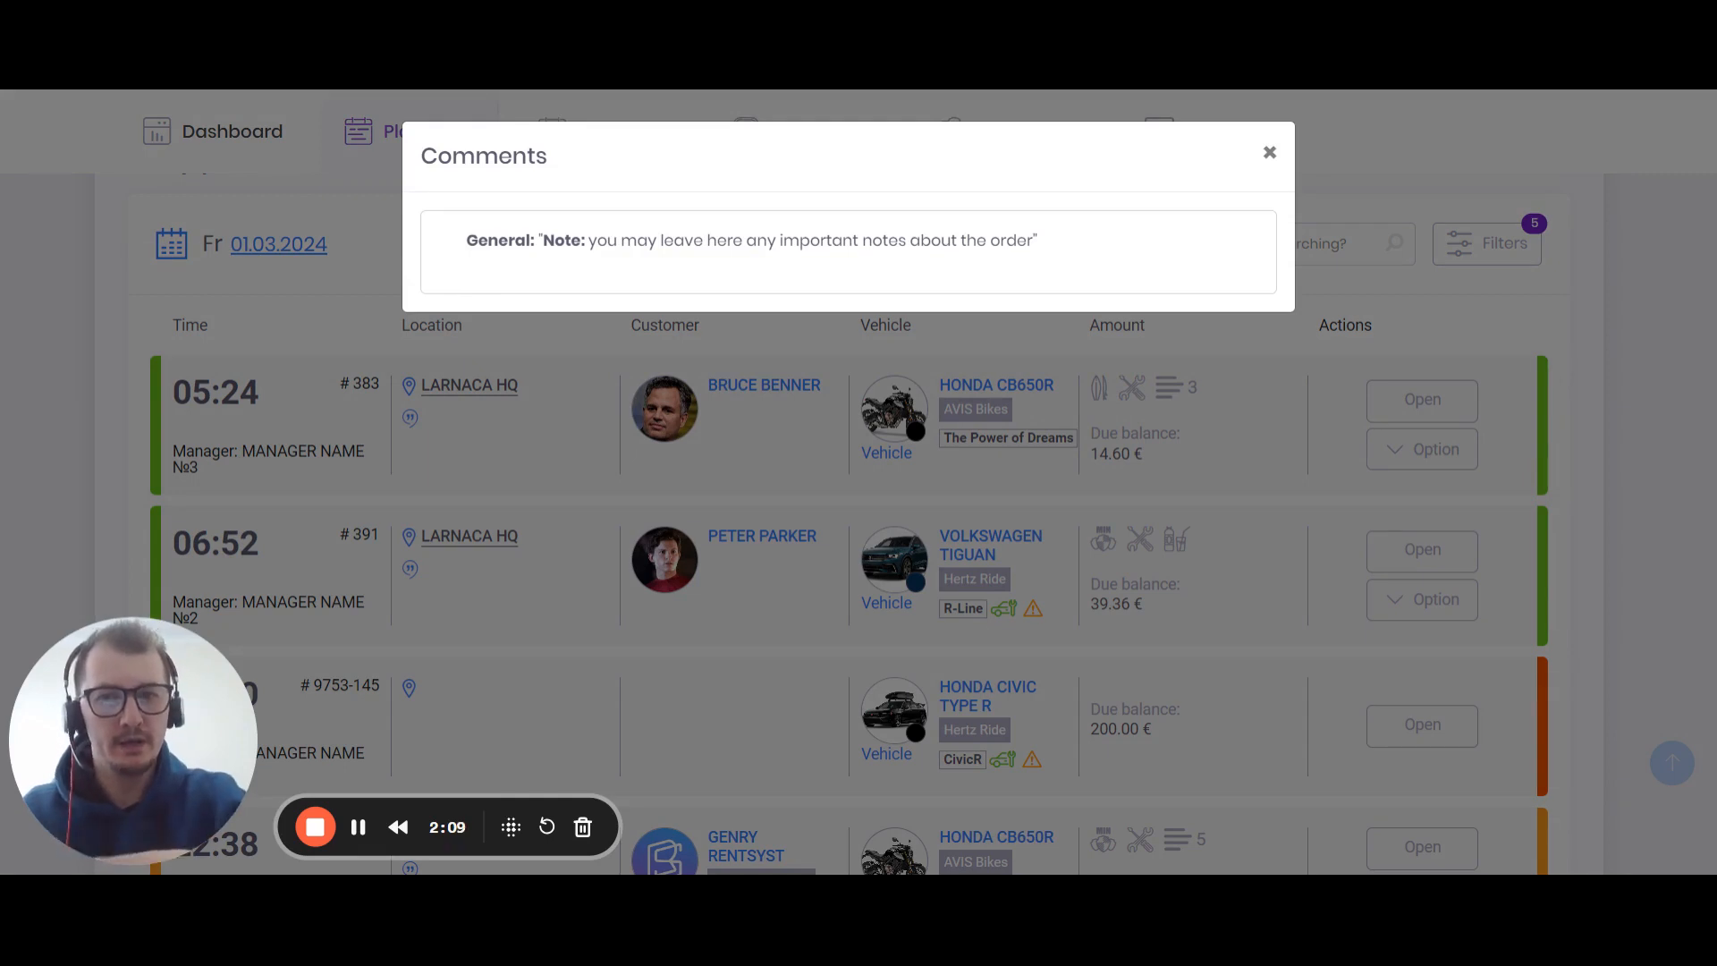
pyautogui.moveTo(588, 239); pyautogui.dragTo(1061, 254)
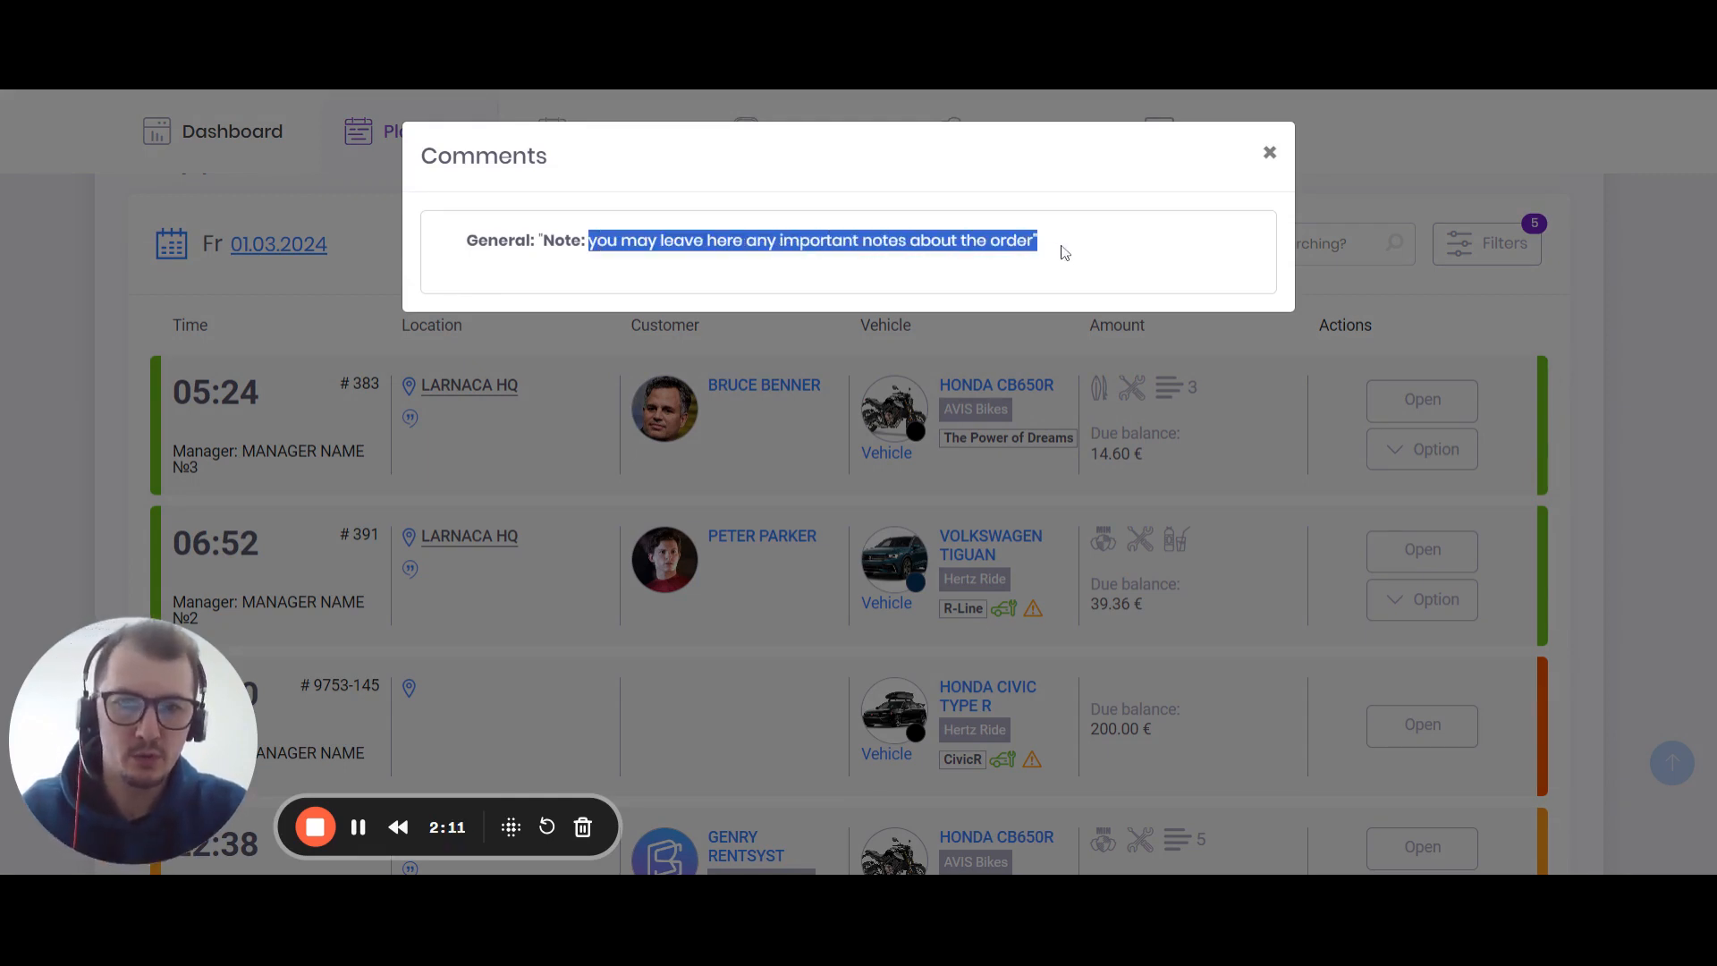
pyautogui.click(1269, 153)
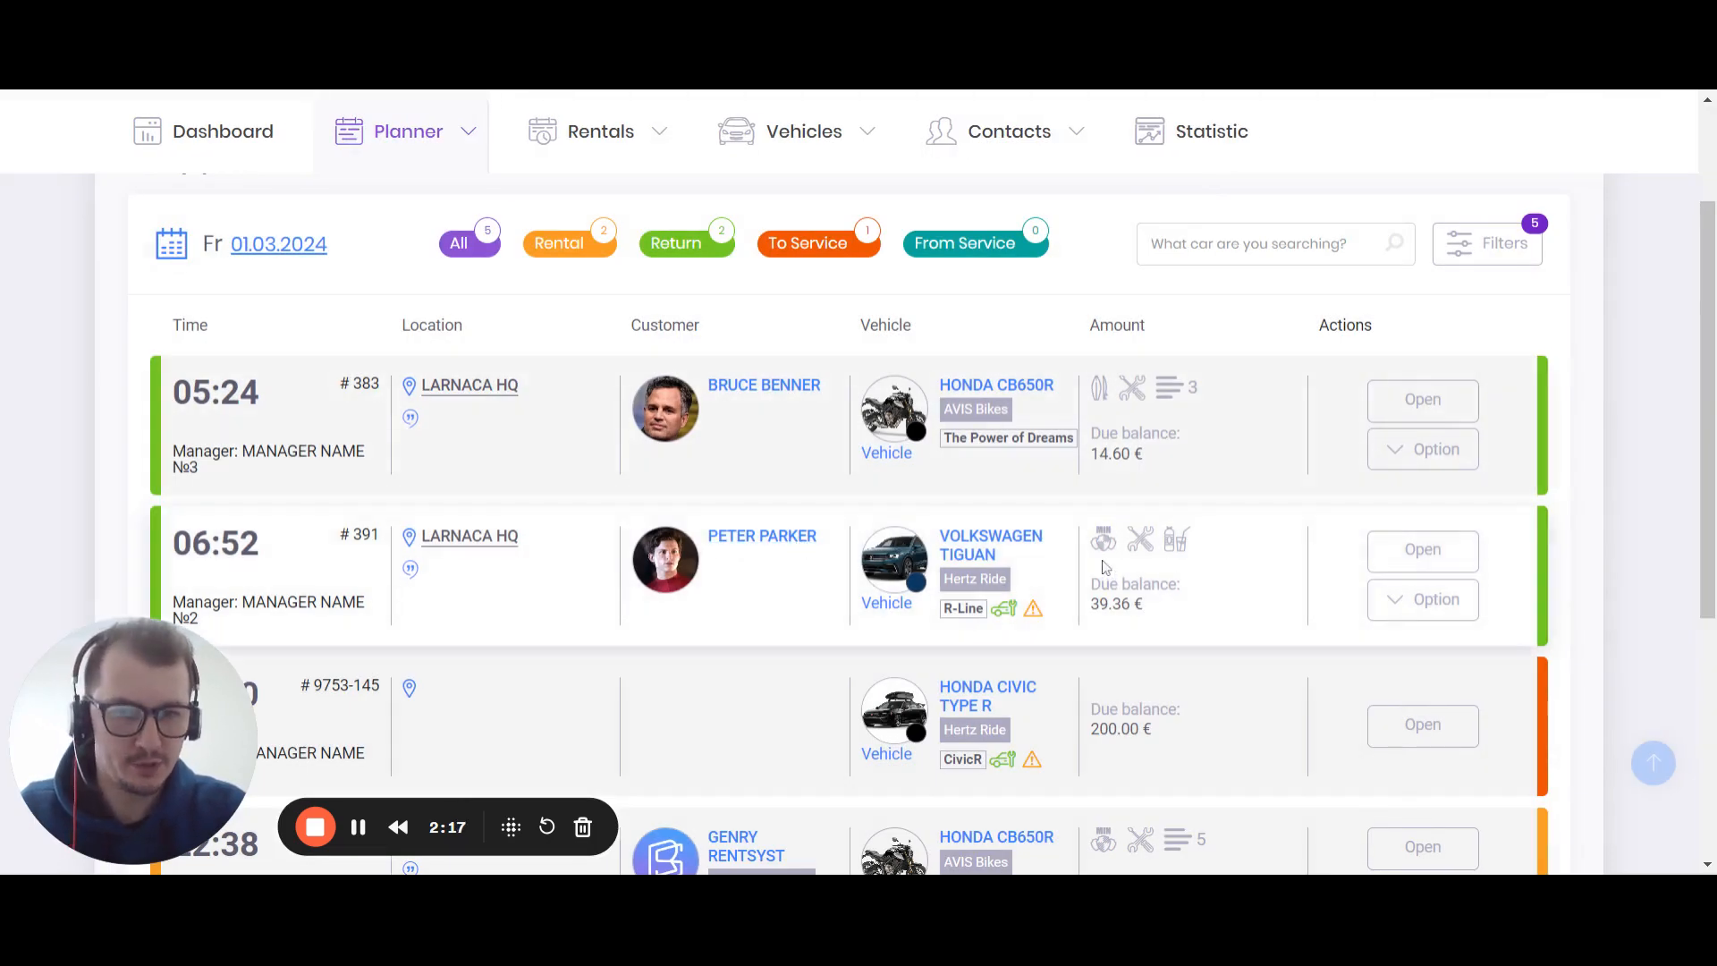
# - Read the comment attached to the 06:52 Volkswagen Tiguan booking, then close it
pyautogui.moveTo(1105, 548)
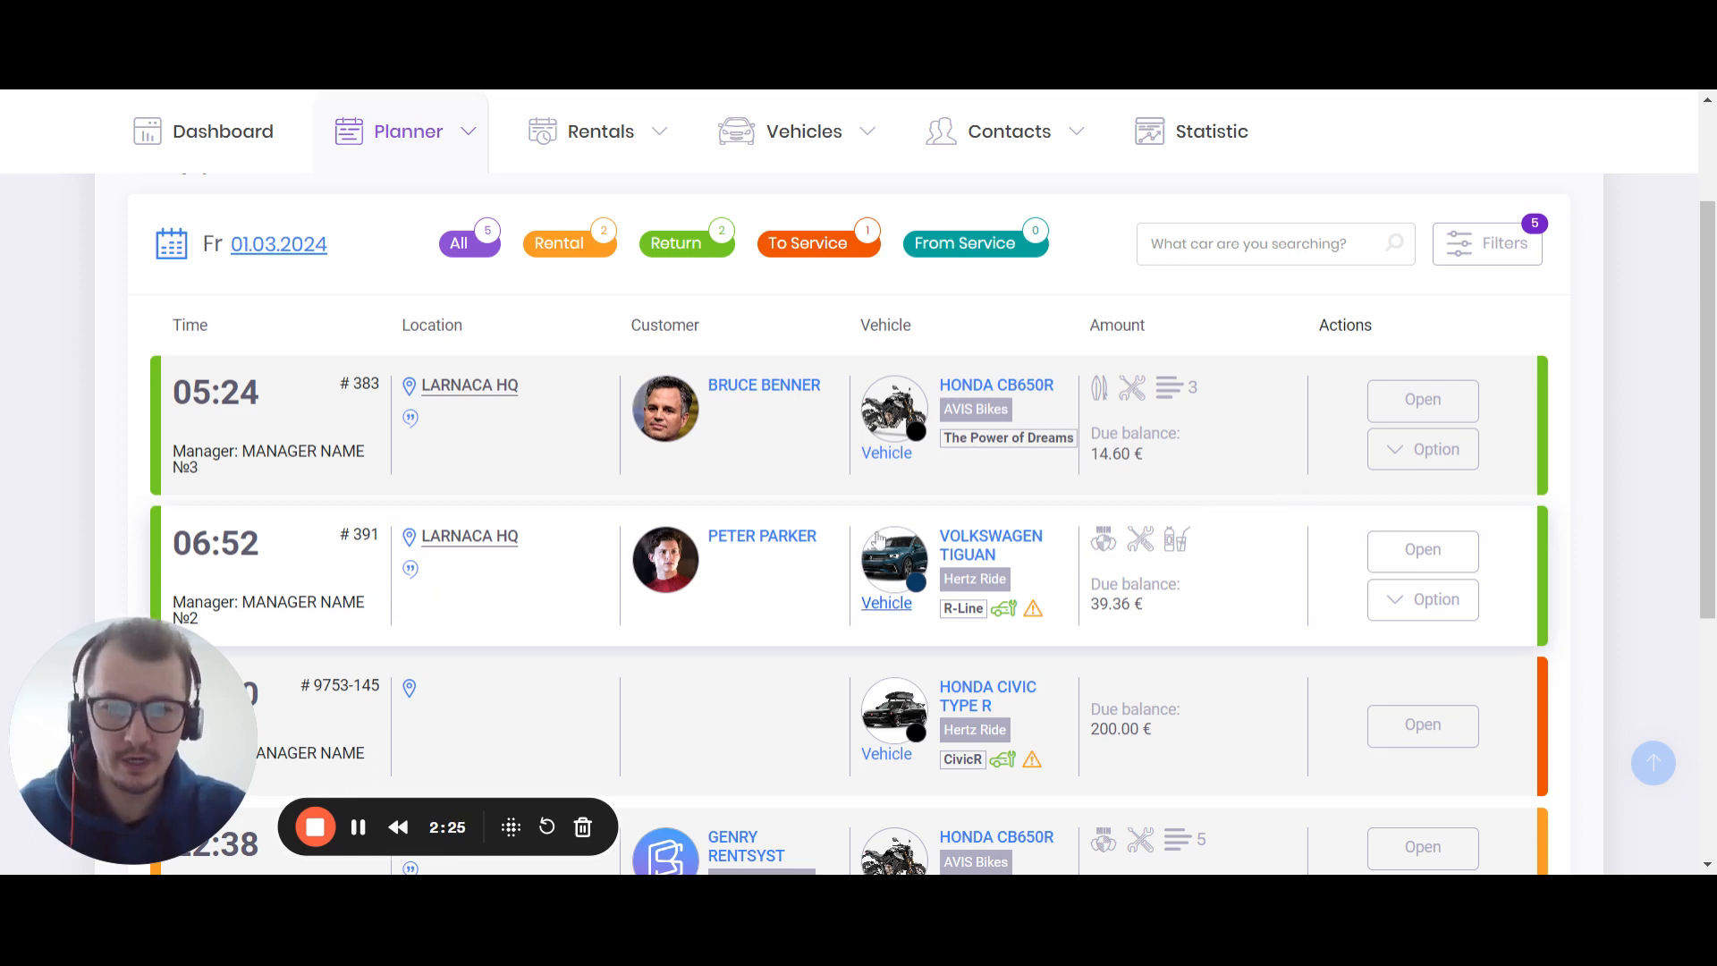
pyautogui.click(411, 570)
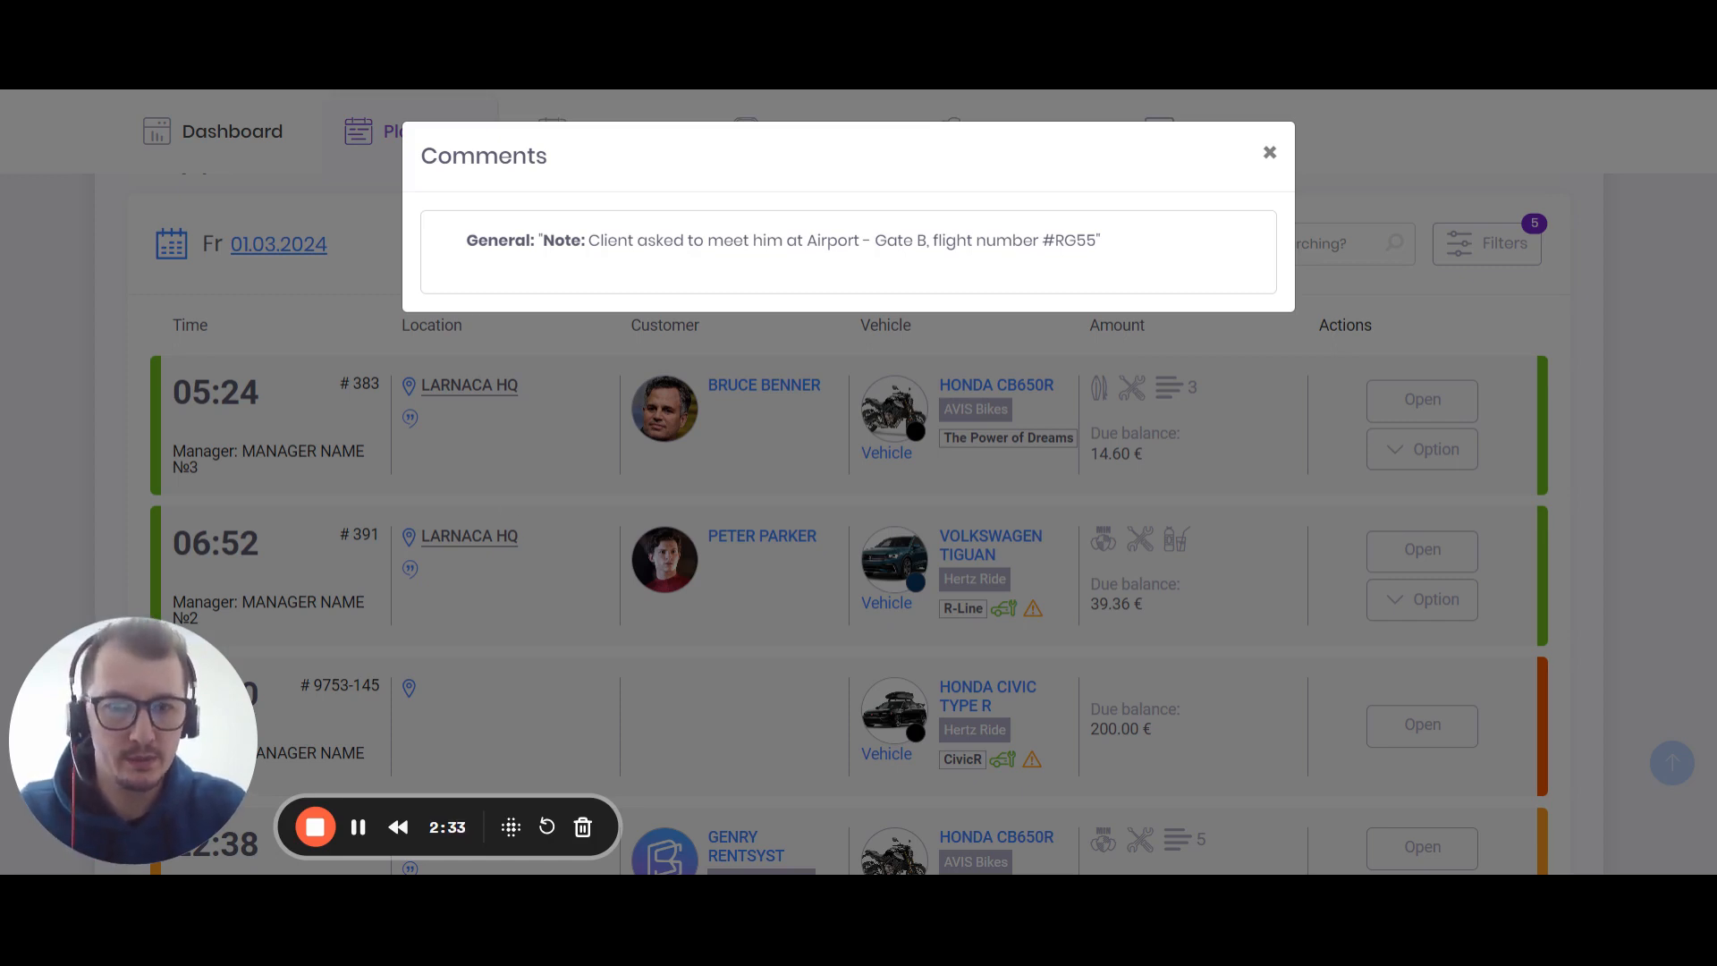
pyautogui.moveTo(946, 240); pyautogui.dragTo(1133, 254)
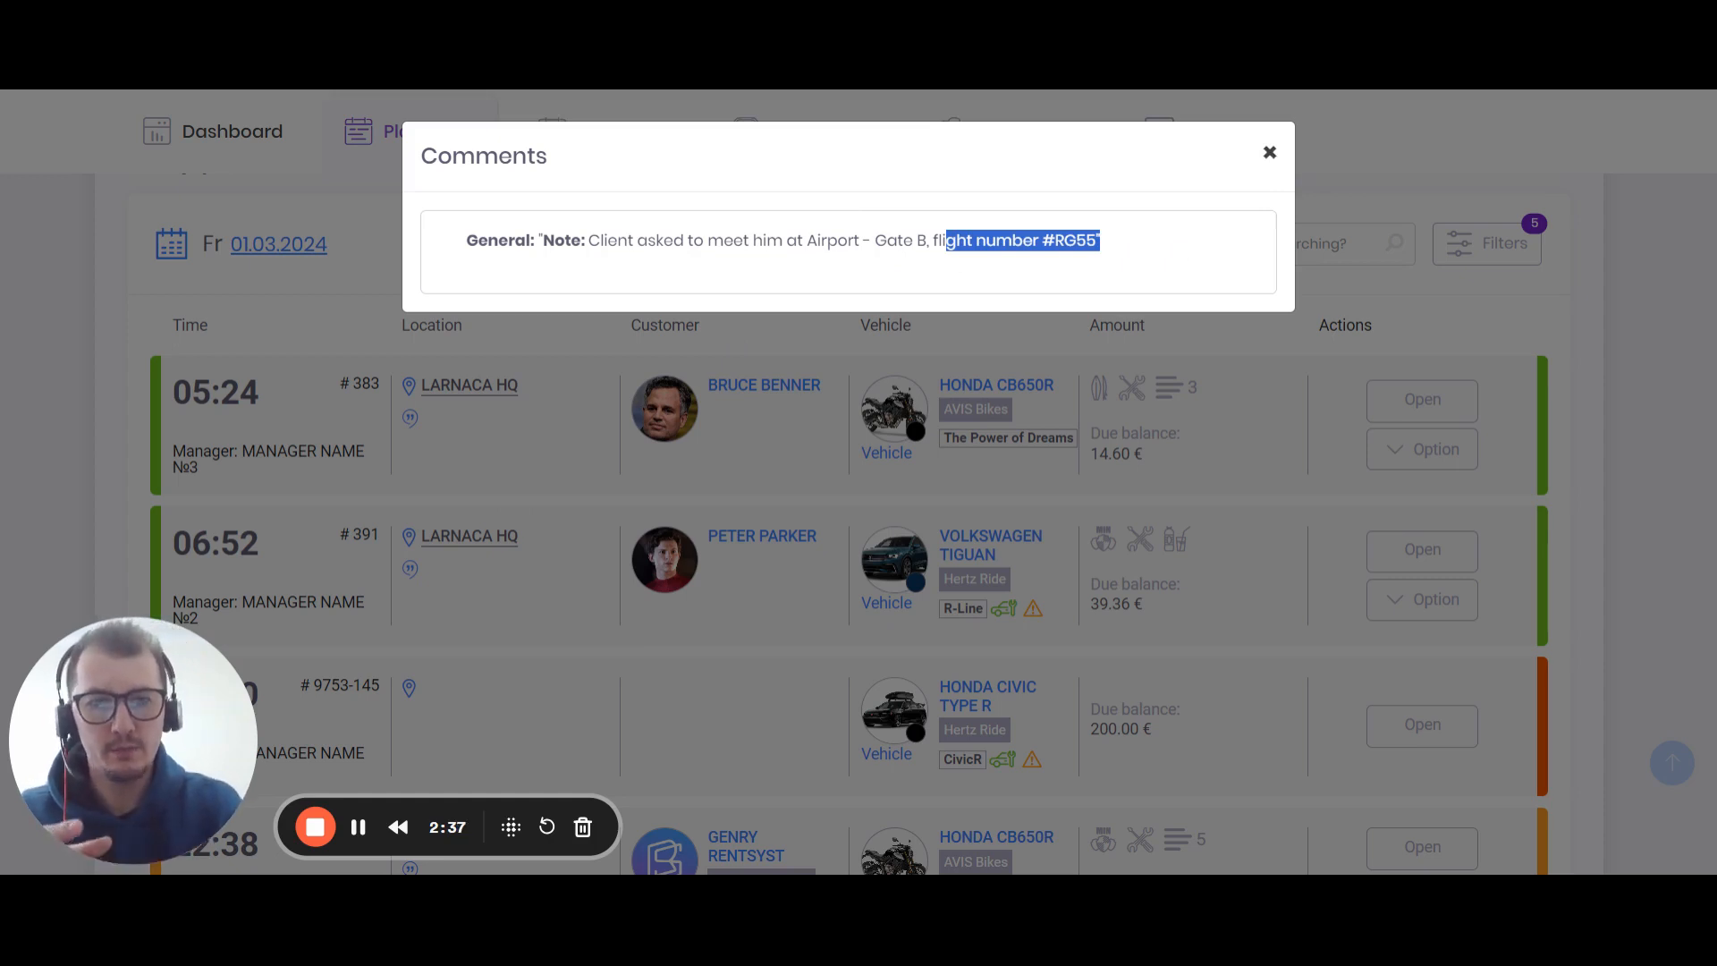
pyautogui.click(1269, 153)
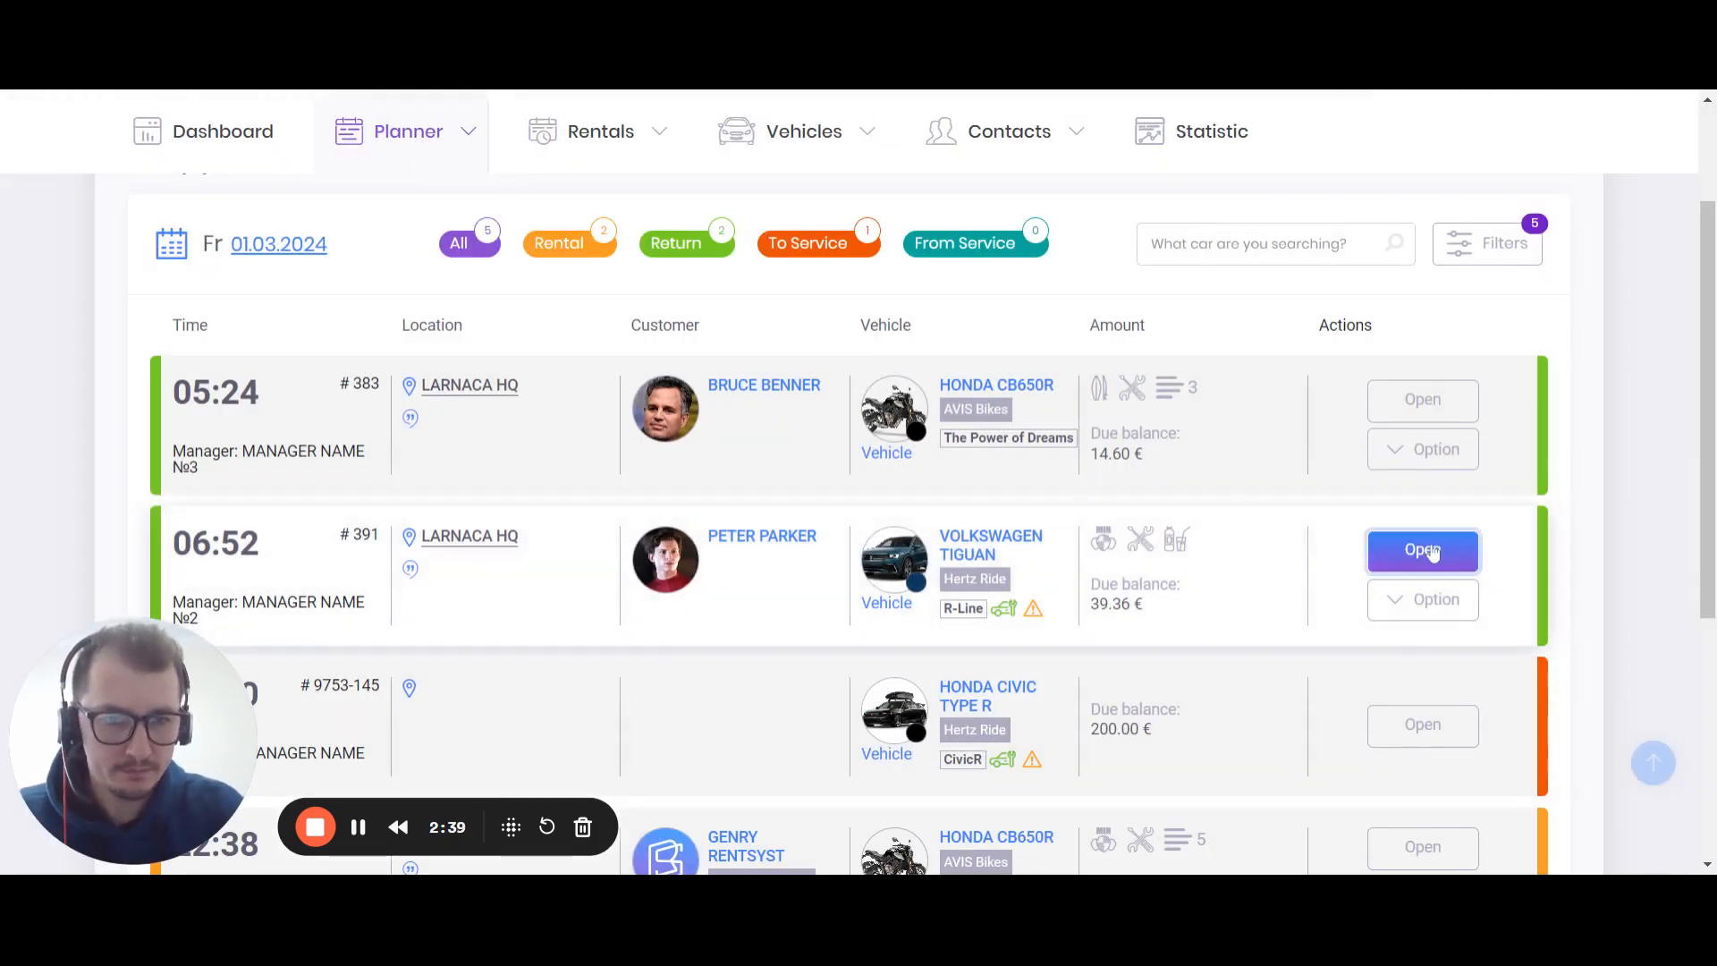
# - Open the 06:52 booking's reservation and examine the notes in its Documents section
pyautogui.click(1423, 550)
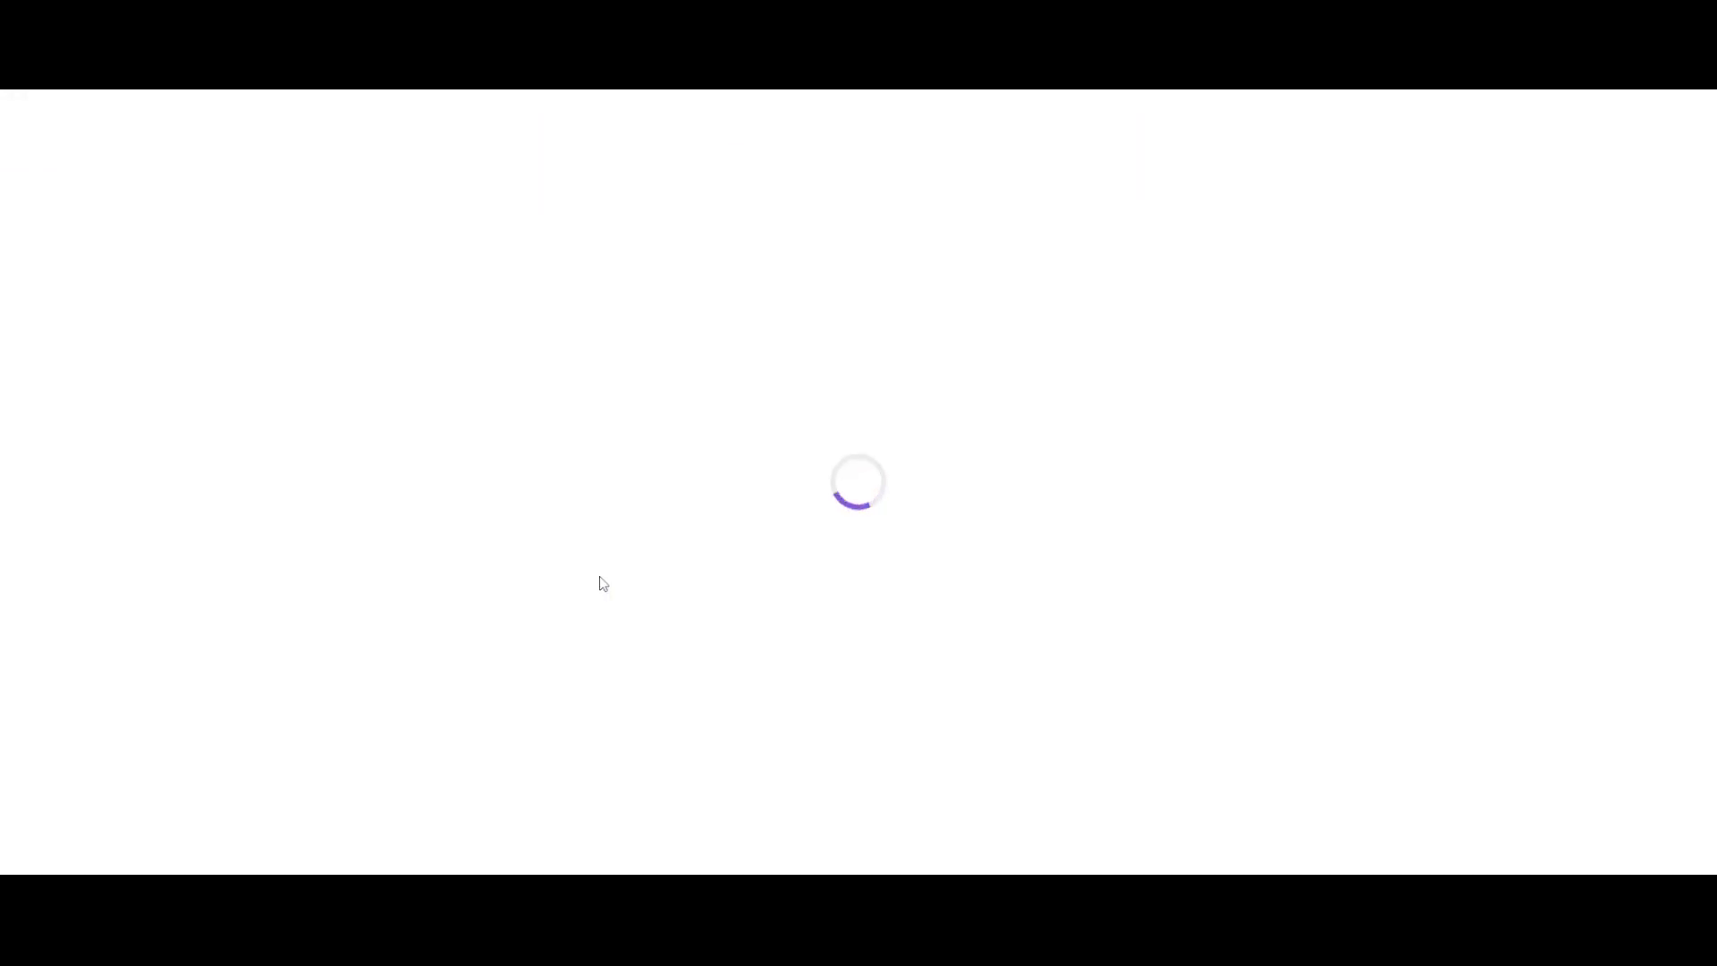
pyautogui.scroll(-10, 636, 591)
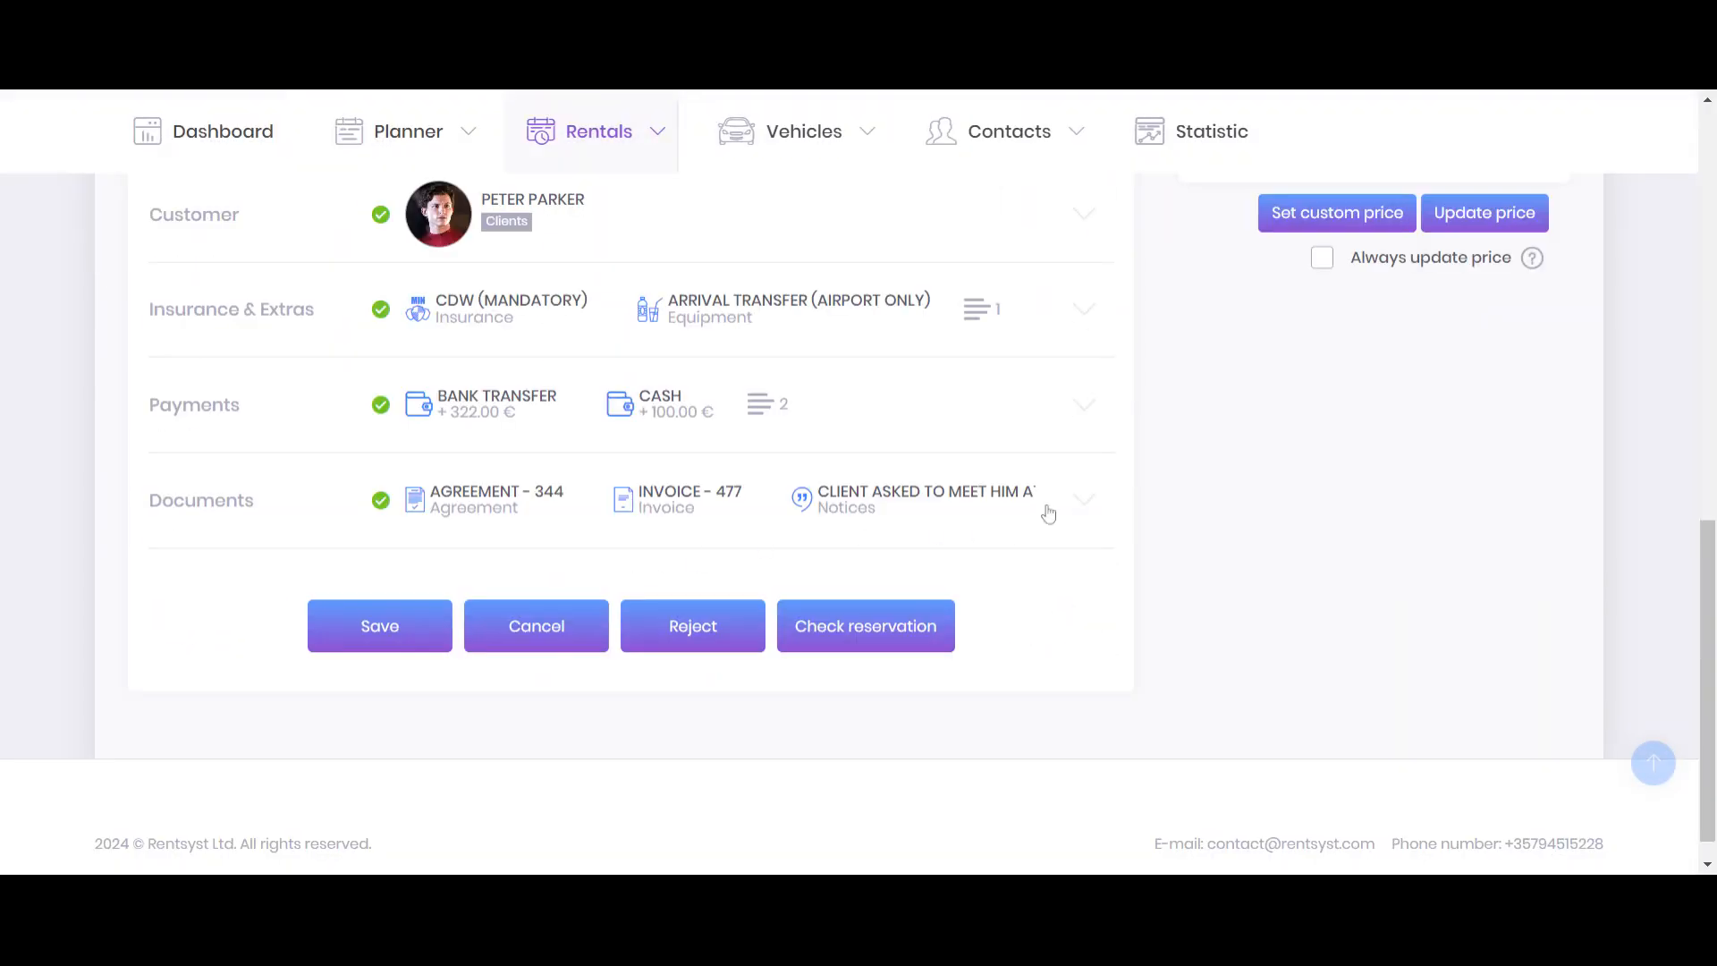
pyautogui.click(1081, 513)
pyautogui.scroll(-3, 1082, 512)
pyautogui.moveTo(680, 451); pyautogui.dragTo(15, 435)
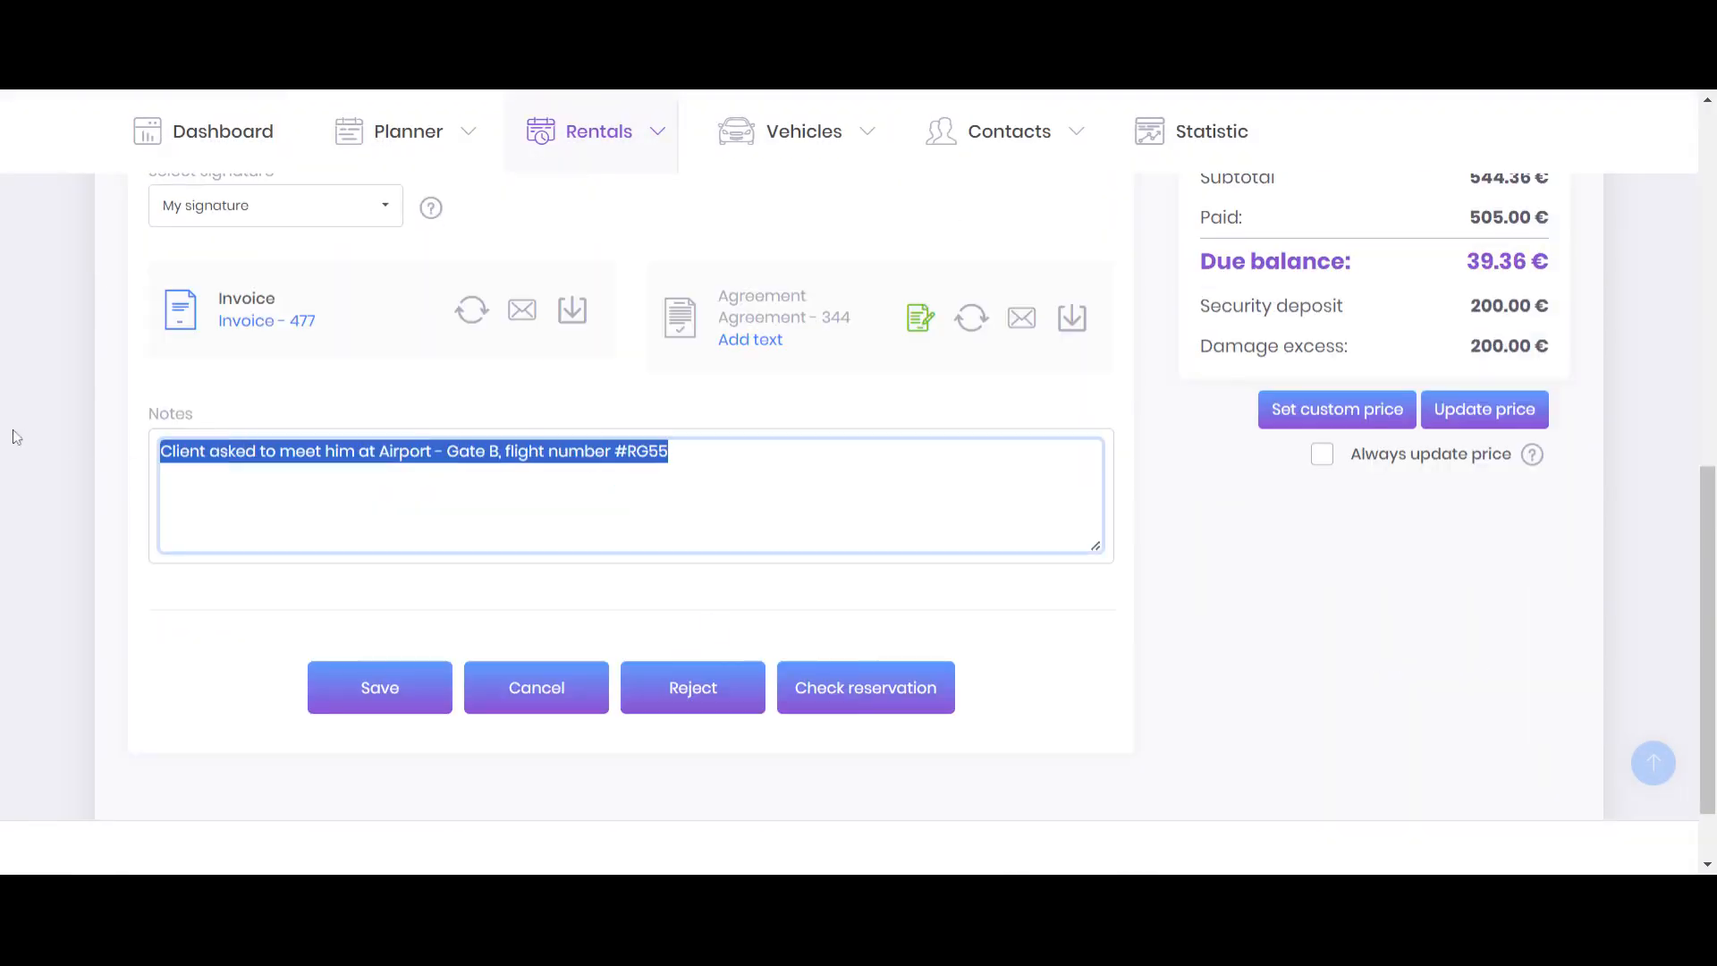
# - Return to the daily plan and set its date to 01.03.2024
pyautogui.hotkey('alt', 'Left')
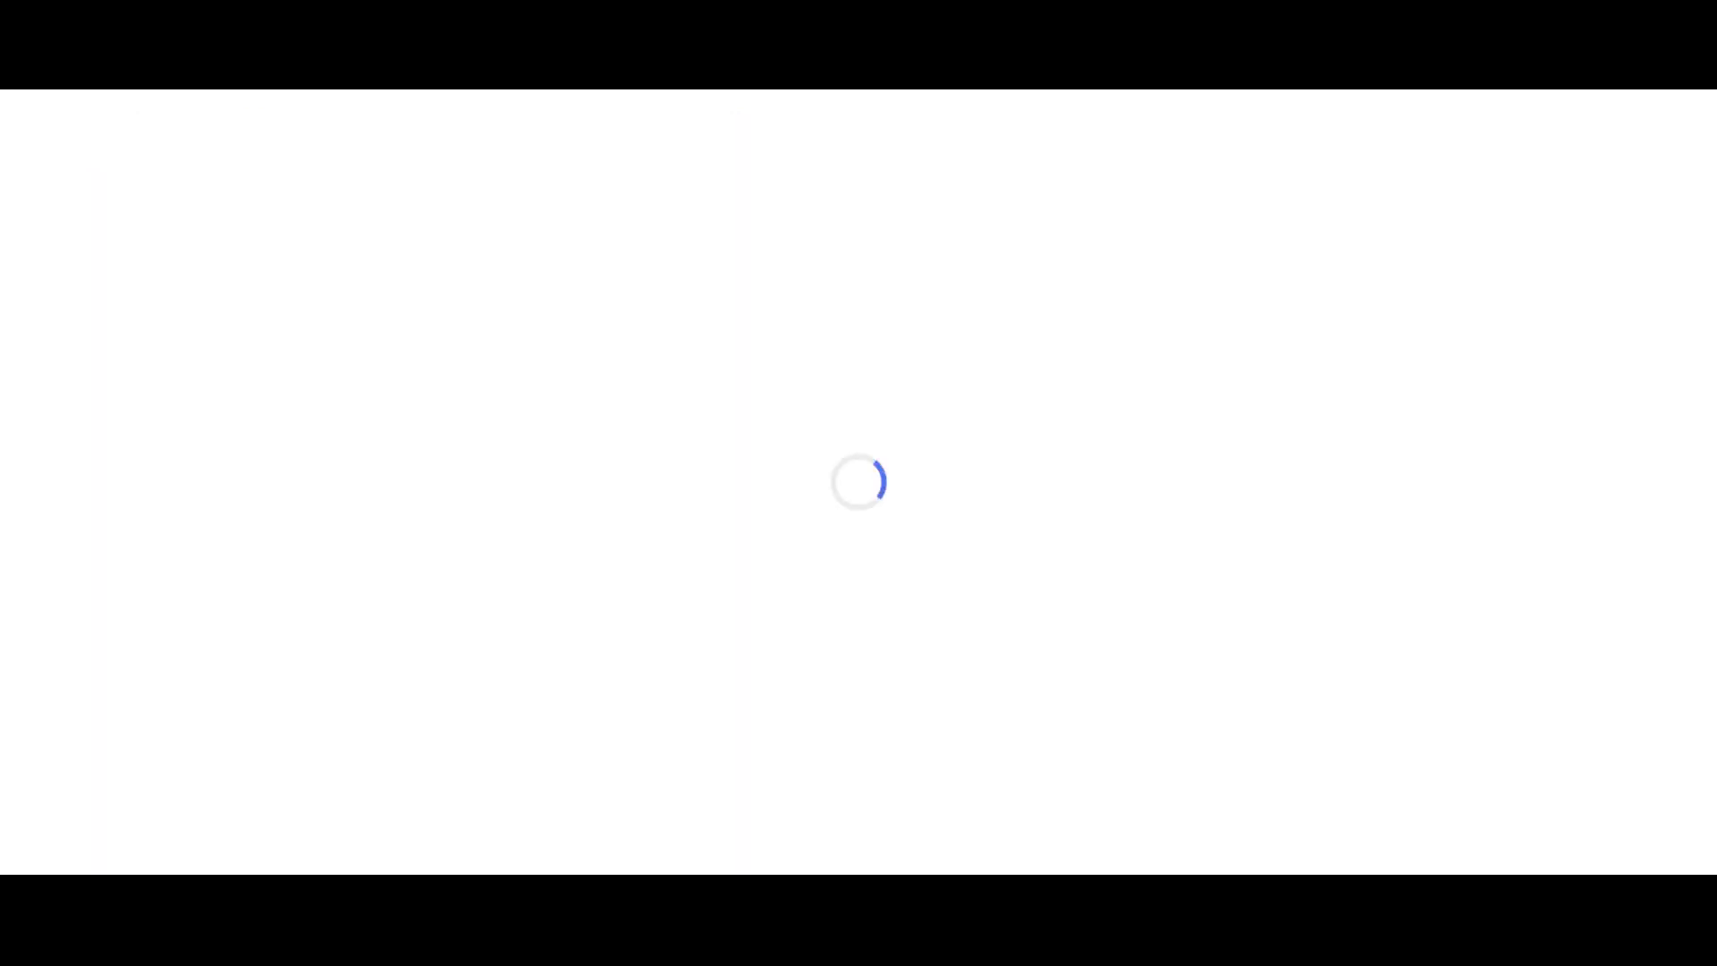
pyautogui.click(286, 234)
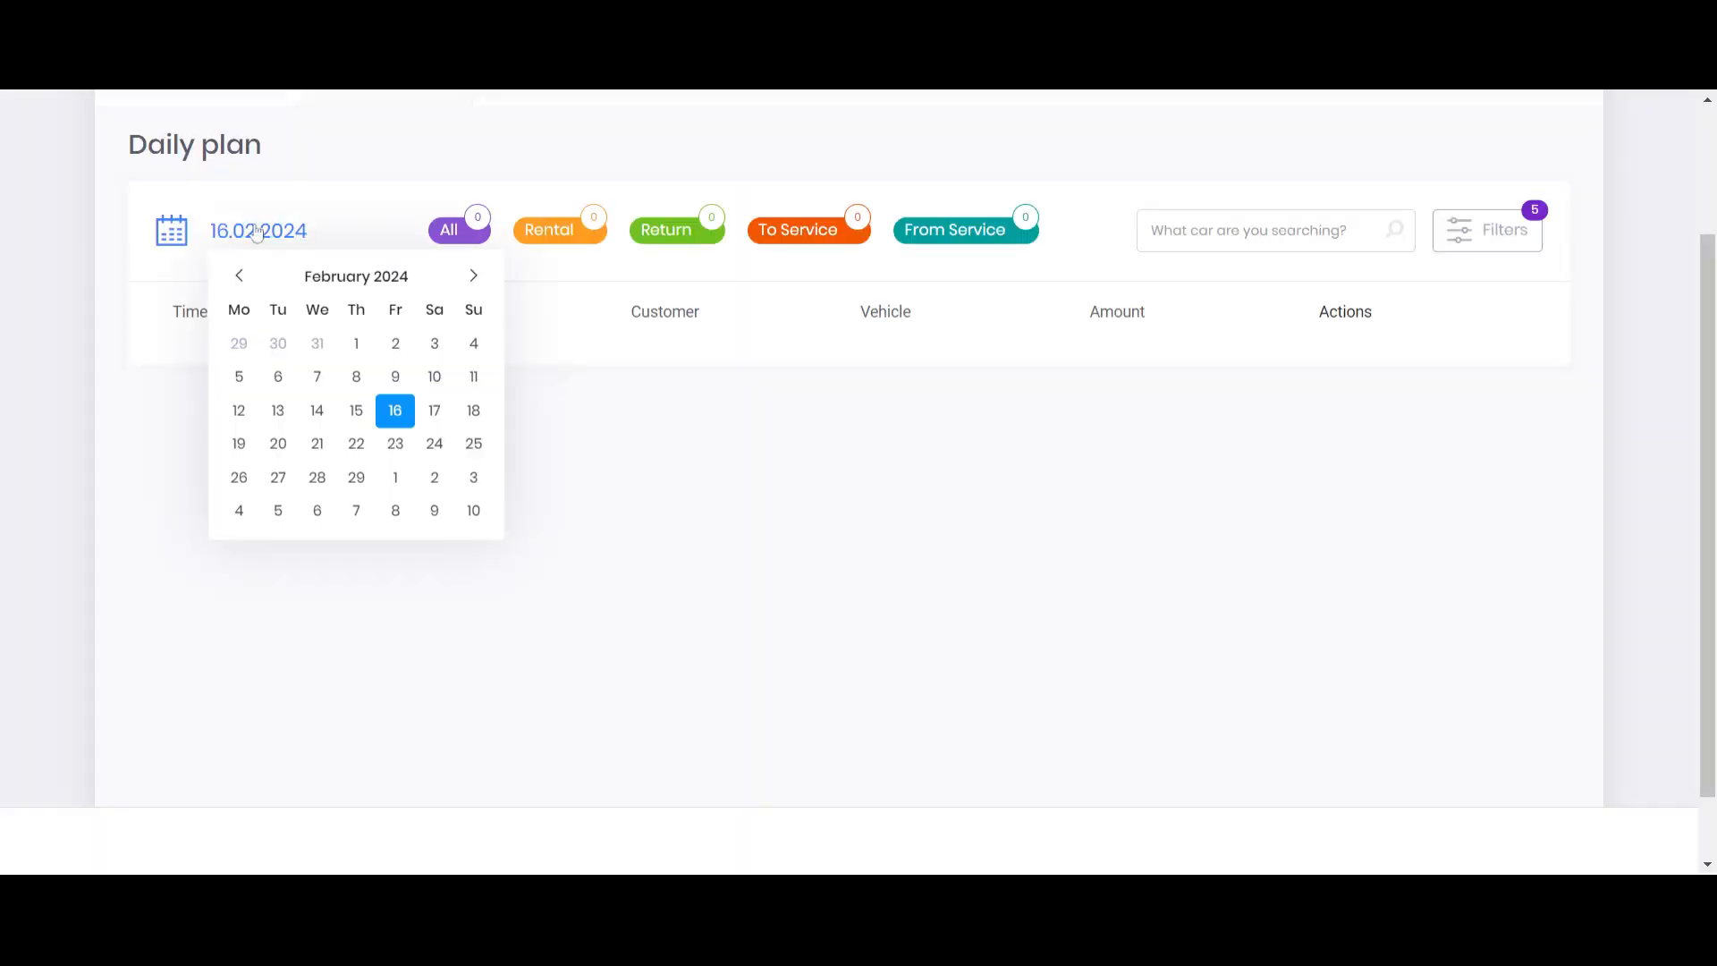
pyautogui.click(397, 477)
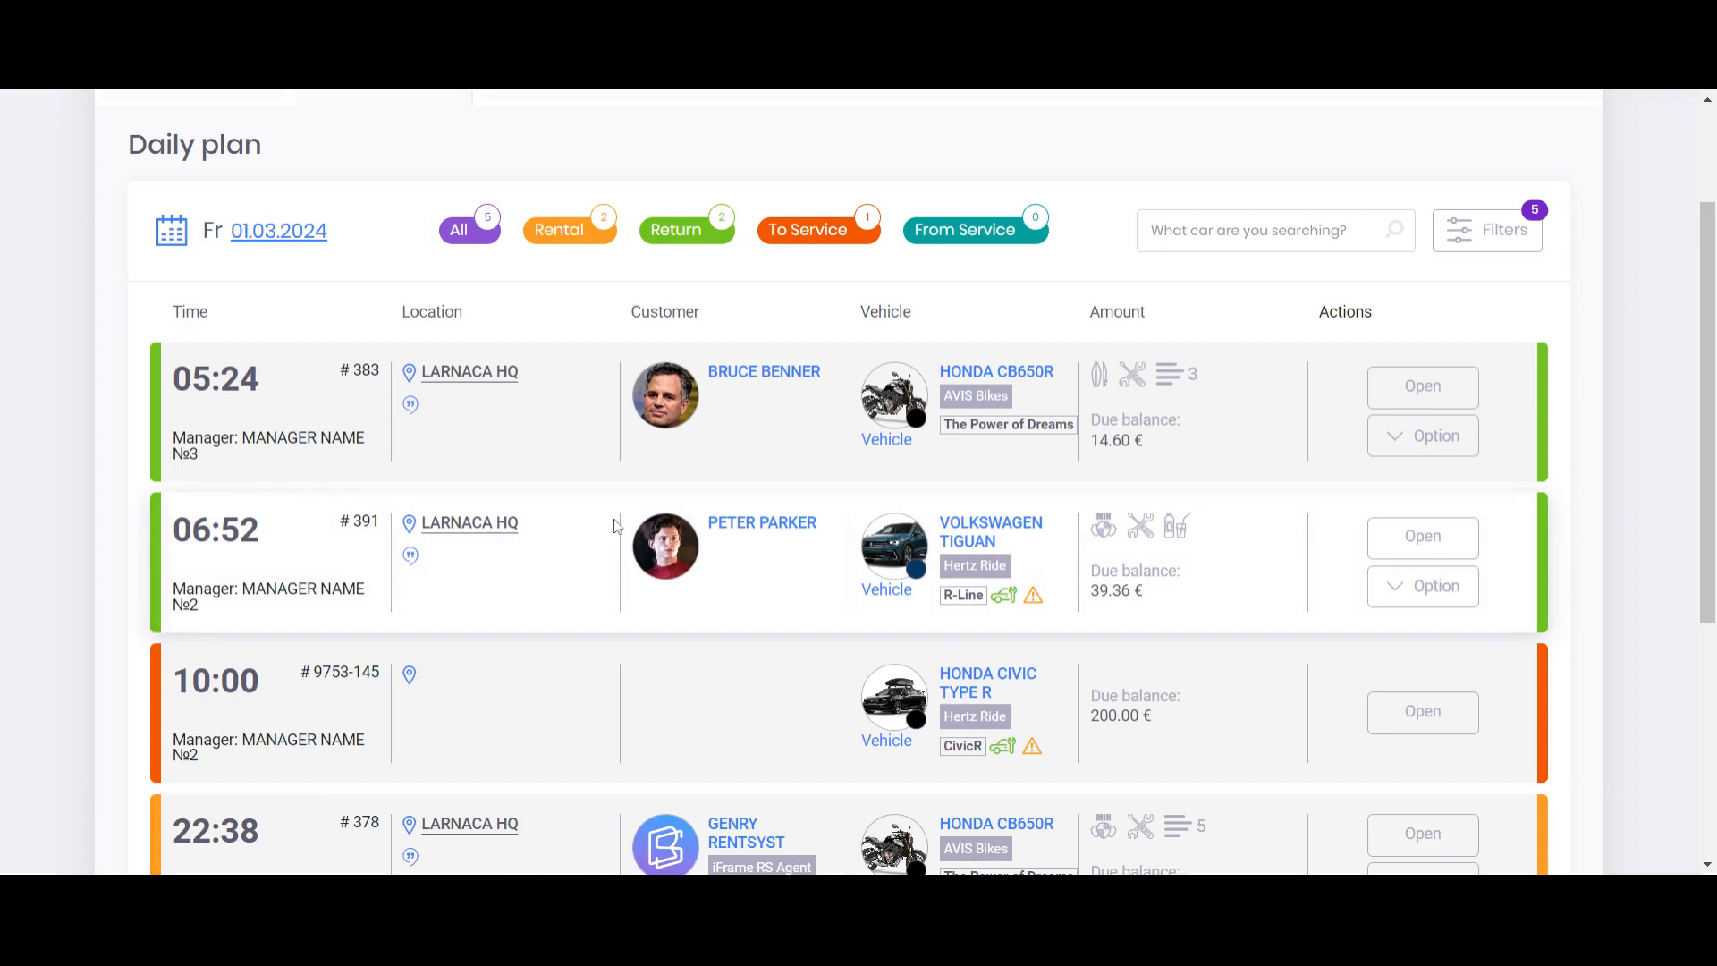
pyautogui.scroll(1, 1607, 335)
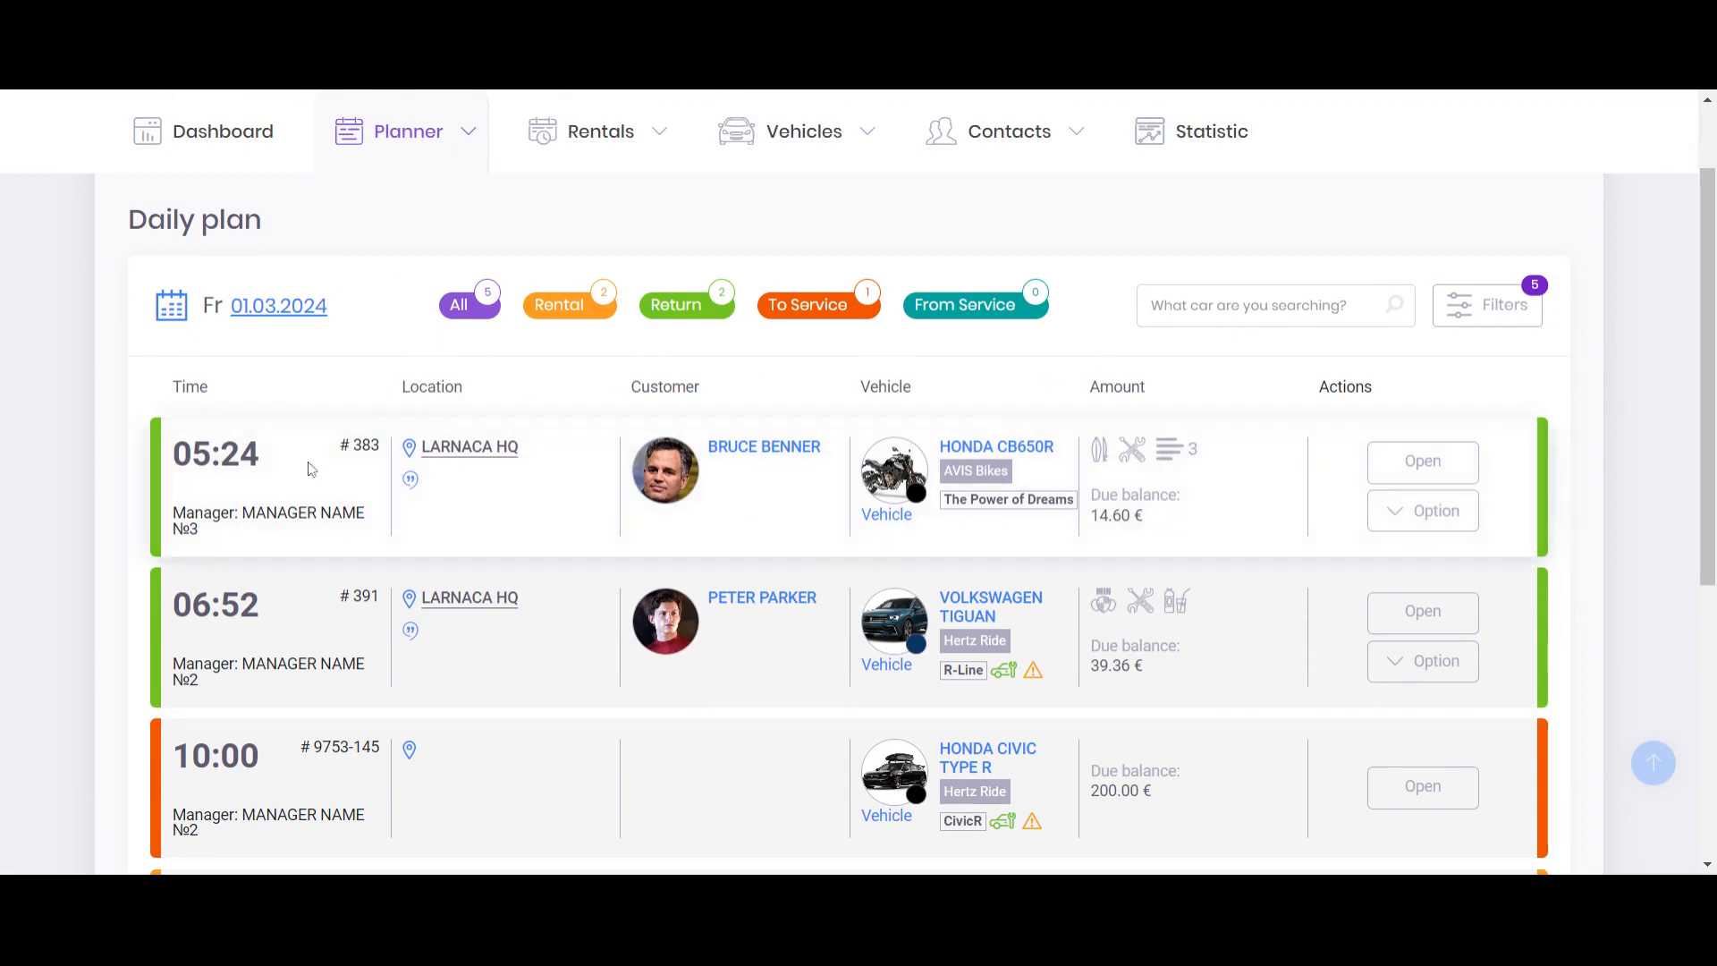
# - View the managers available for the 05:24 booking and close the selection without saving
pyautogui.click(243, 519)
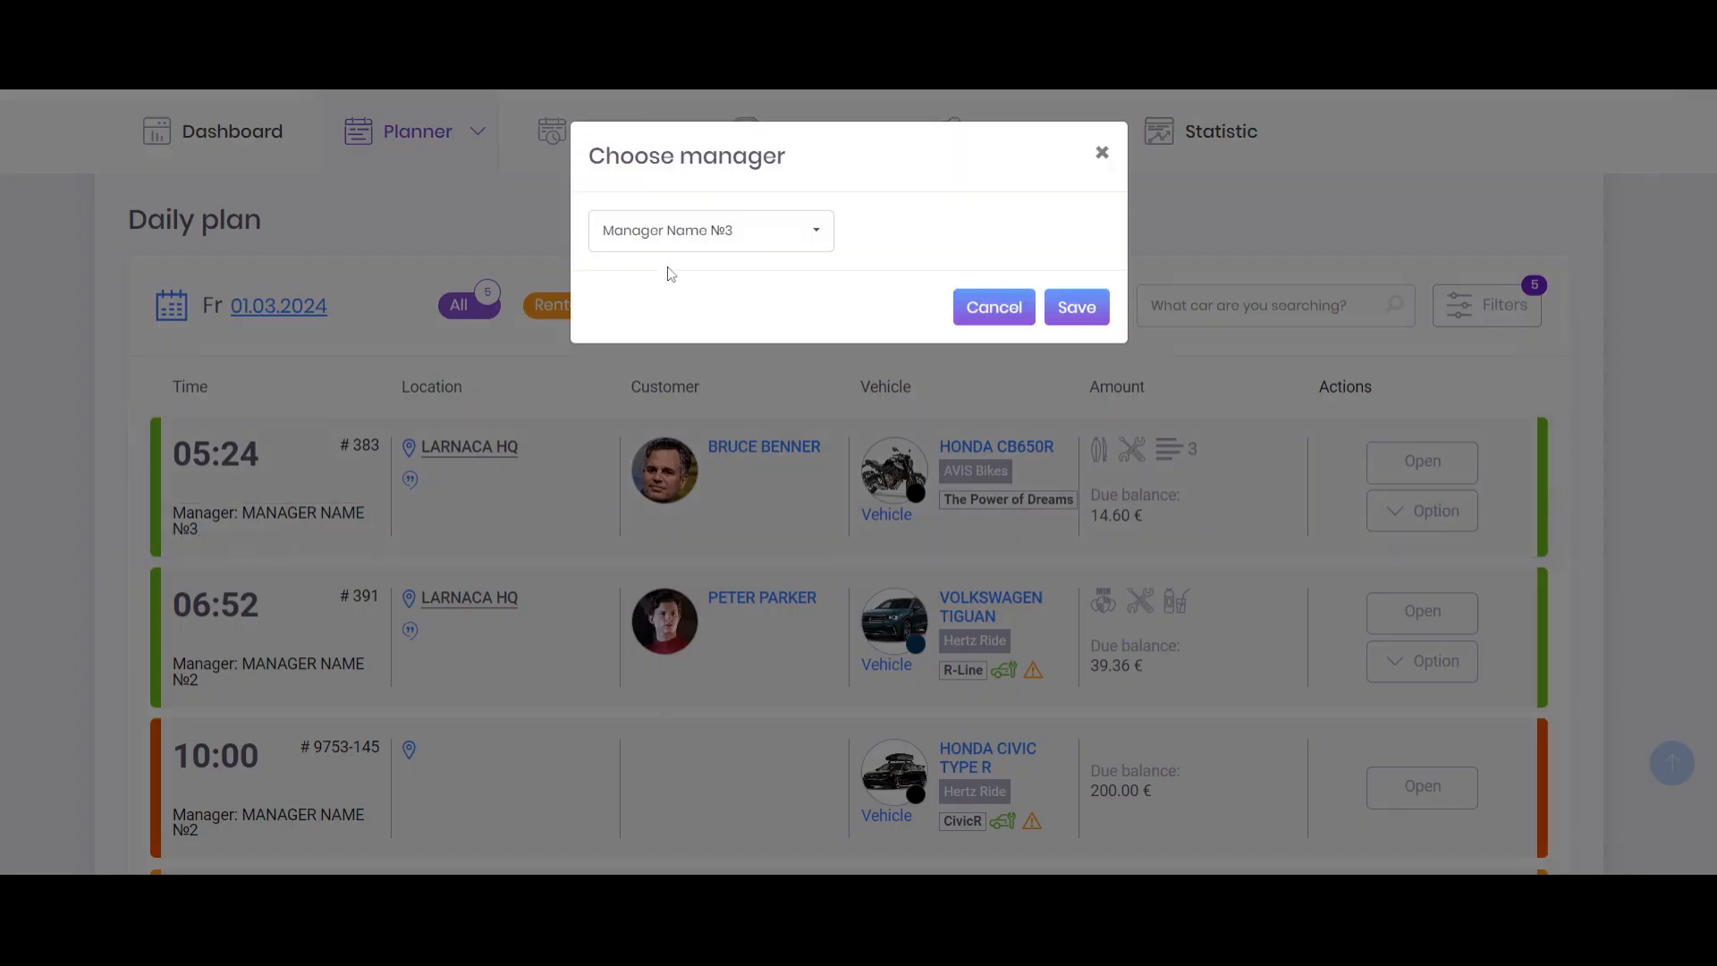
pyautogui.click(658, 240)
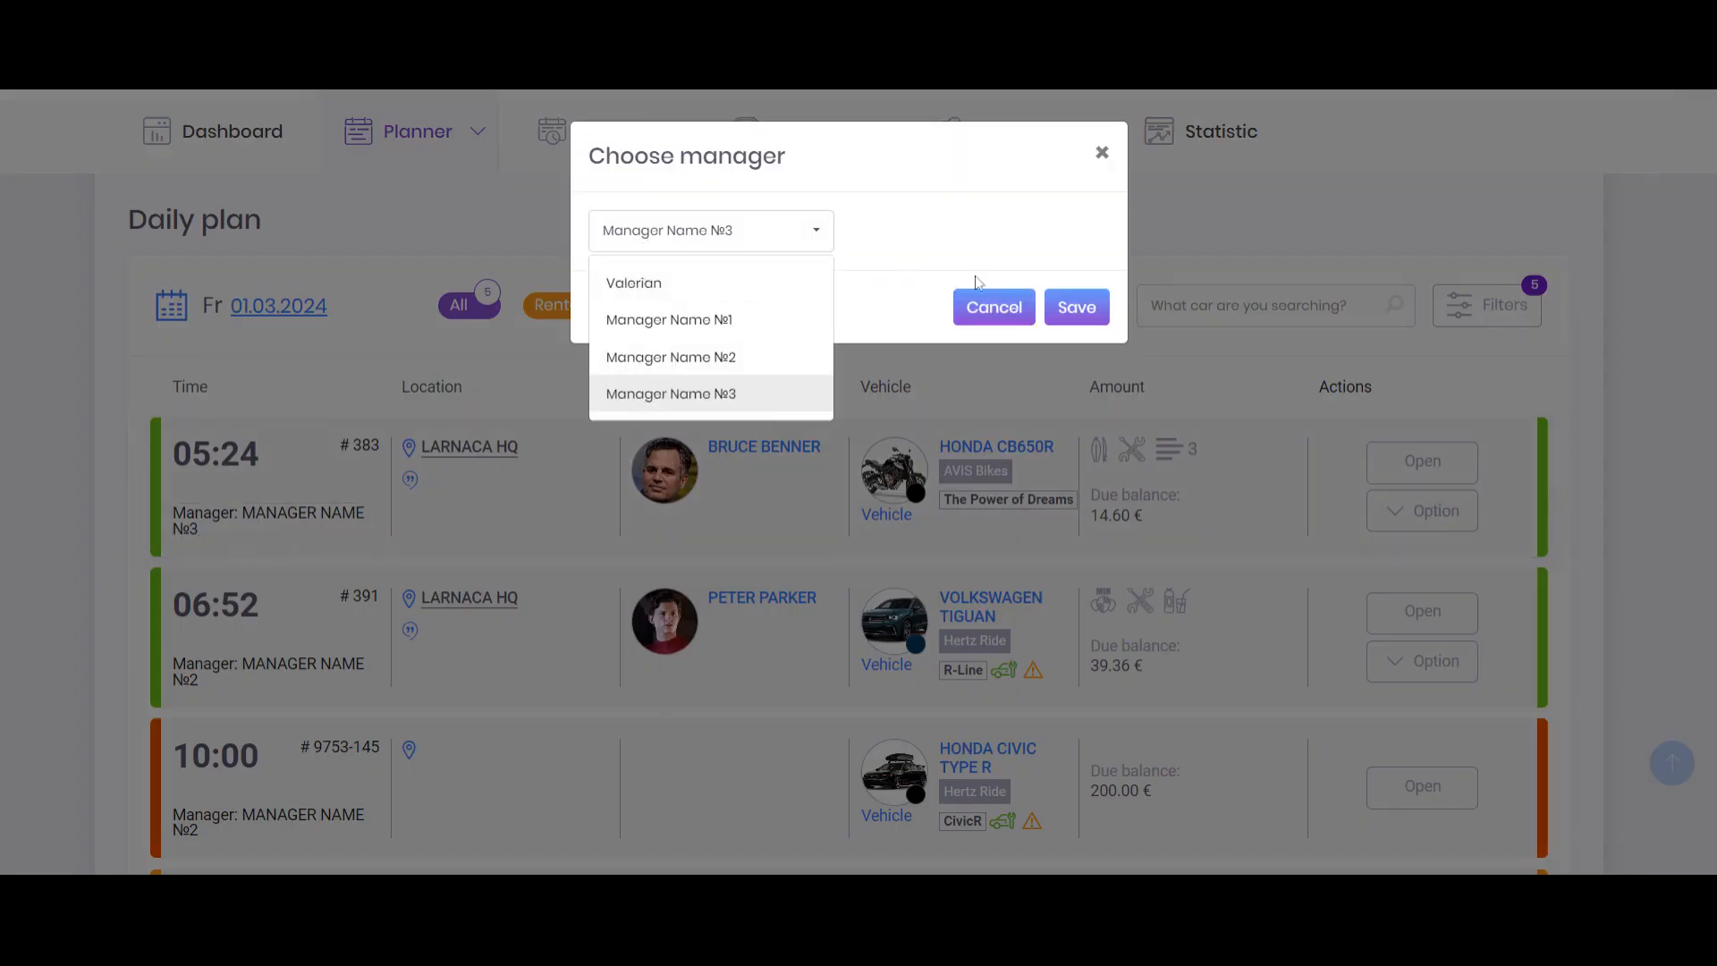
pyautogui.click(1101, 154)
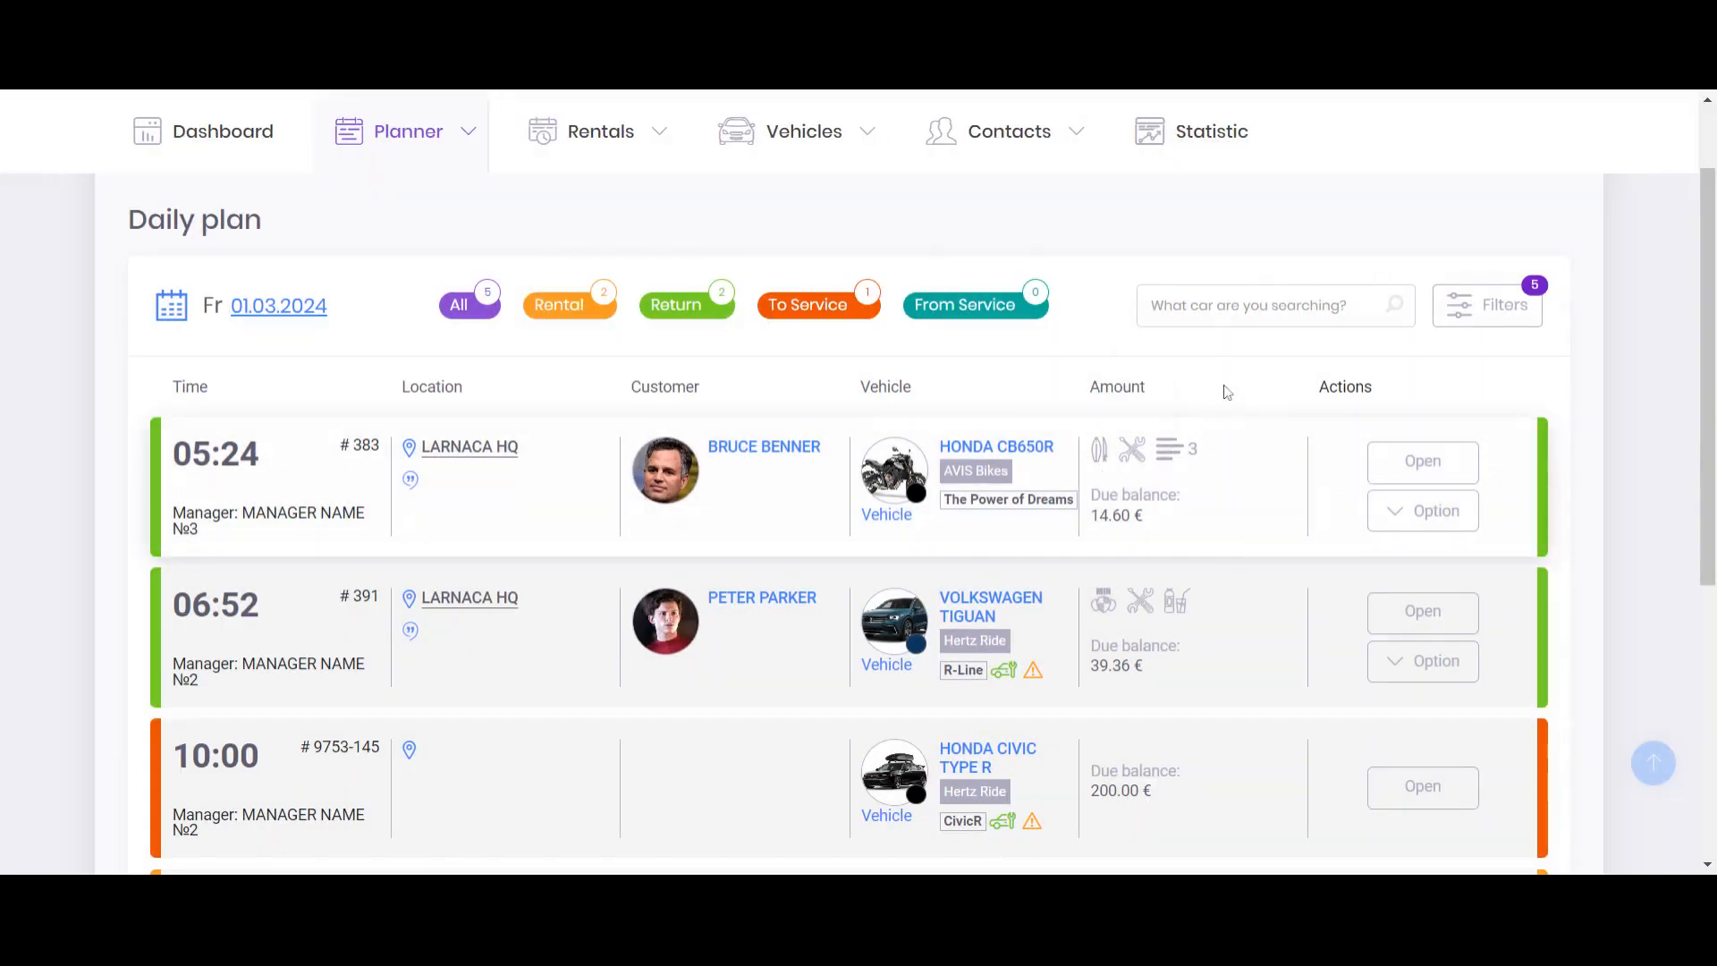
# - Examine the due balances in the Amount column across the day's bookings
pyautogui.doubleClick(1132, 388)
pyautogui.moveTo(1089, 519); pyautogui.dragTo(1152, 572)
pyautogui.scroll(-1, 1114, 573)
pyautogui.moveTo(1090, 678); pyautogui.dragTo(1154, 686)
pyautogui.scroll(-2, 1154, 687)
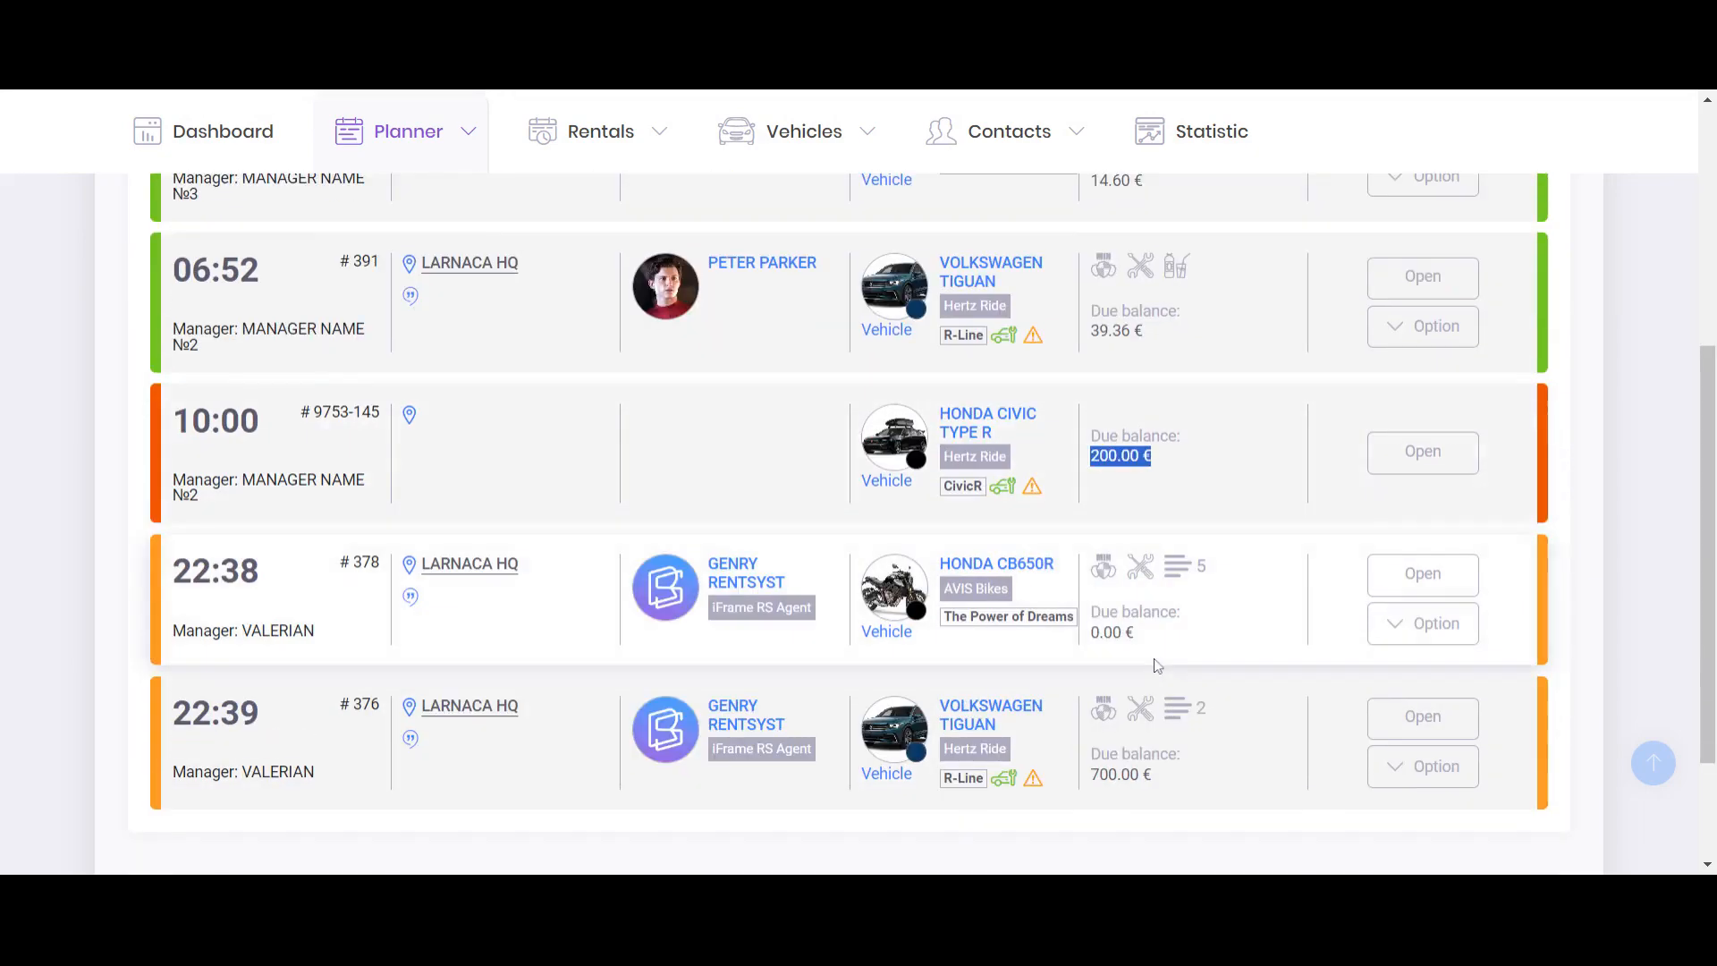
pyautogui.moveTo(1090, 634); pyautogui.dragTo(1173, 646)
pyautogui.click(1174, 646)
pyautogui.moveTo(1090, 633); pyautogui.dragTo(1198, 645)
pyautogui.scroll(3, 1203, 644)
pyautogui.scroll(-3, 1199, 642)
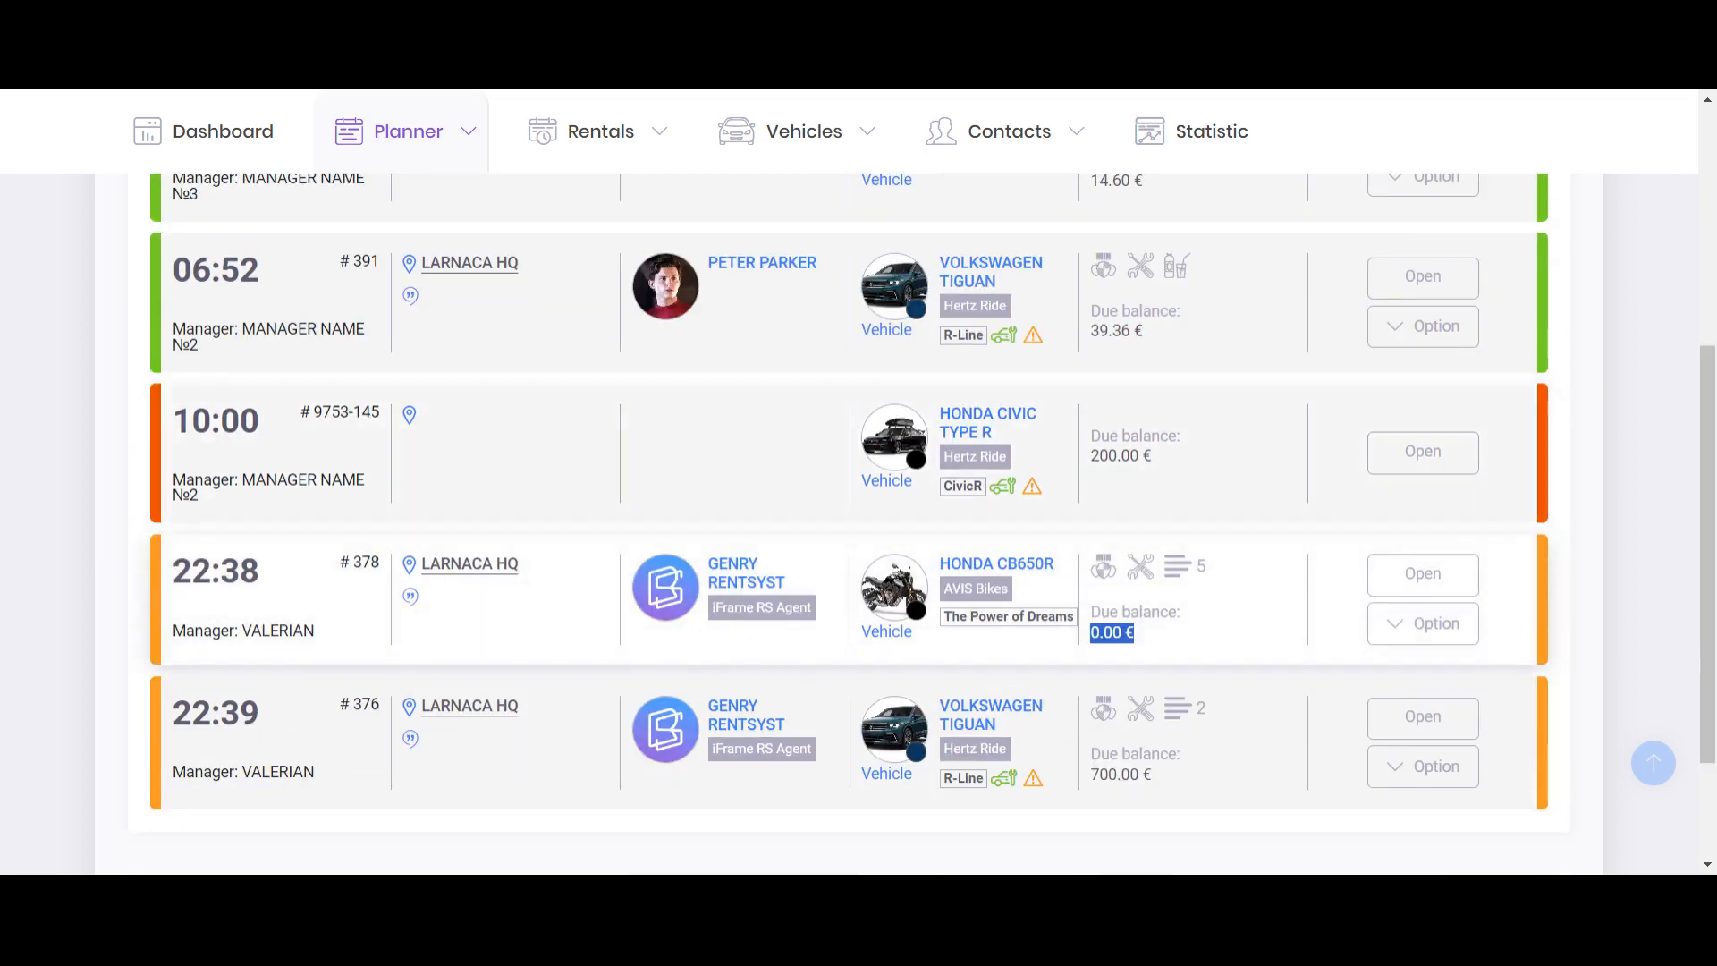
# - Examine the iFrame RS Agent label under the customer of the 22:38 booking
pyautogui.moveTo(810, 608); pyautogui.dragTo(714, 608)
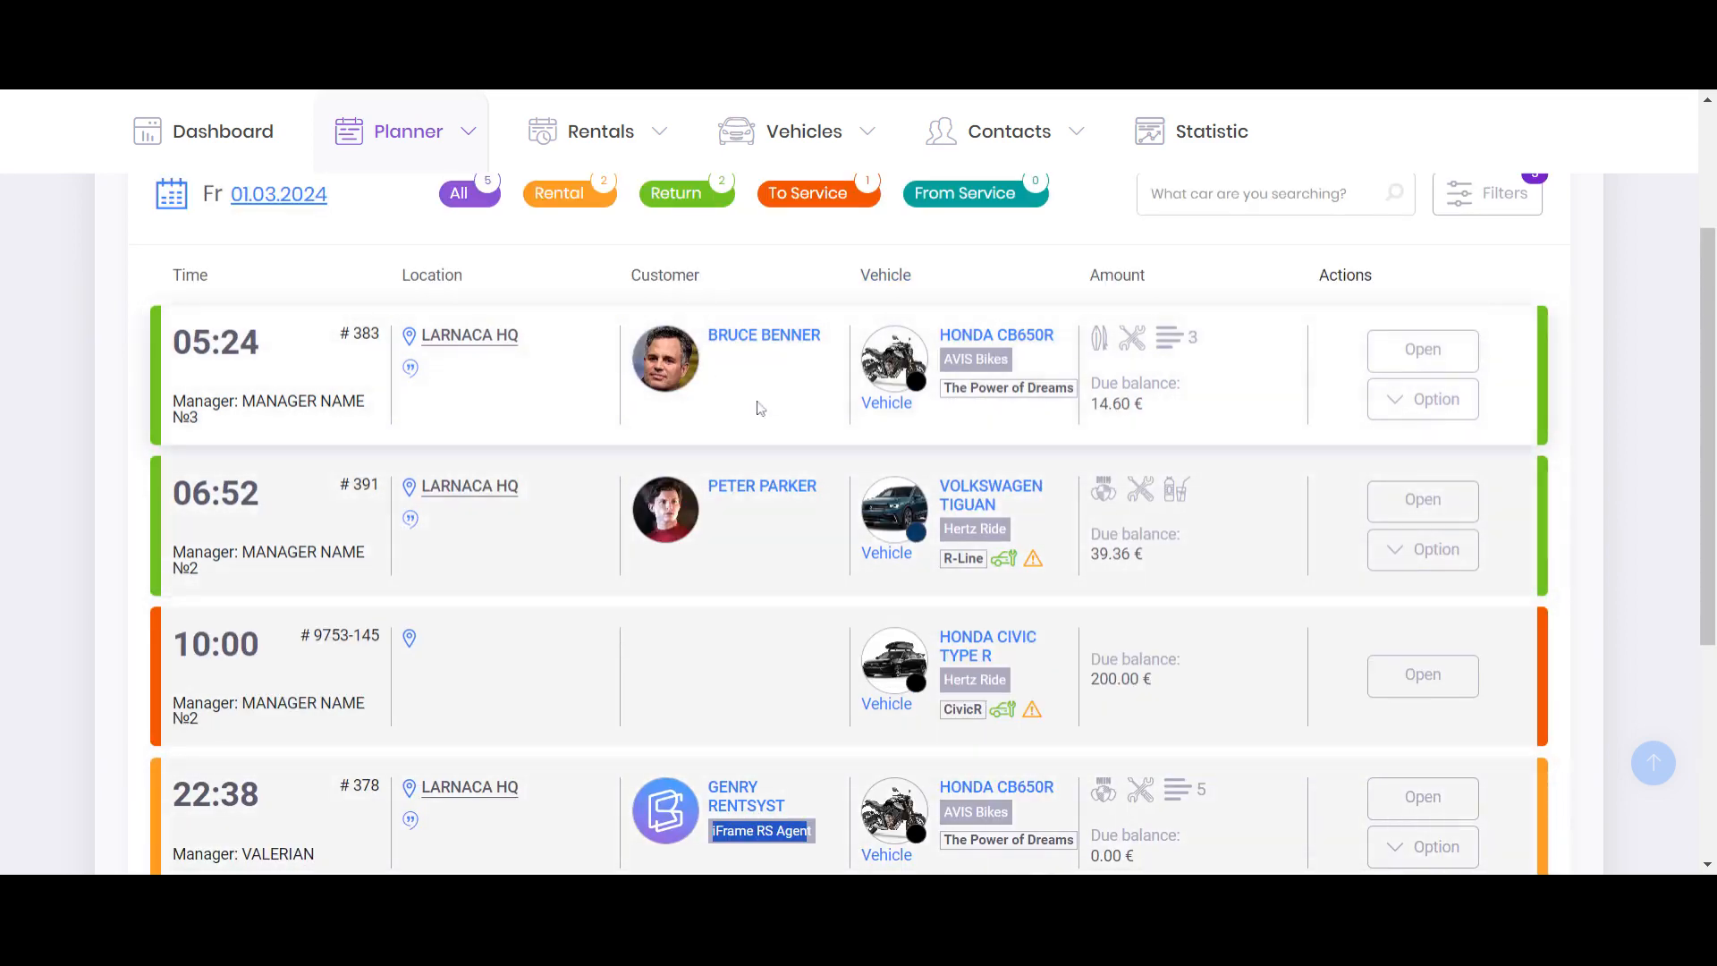
pyautogui.scroll(-2, 748, 410)
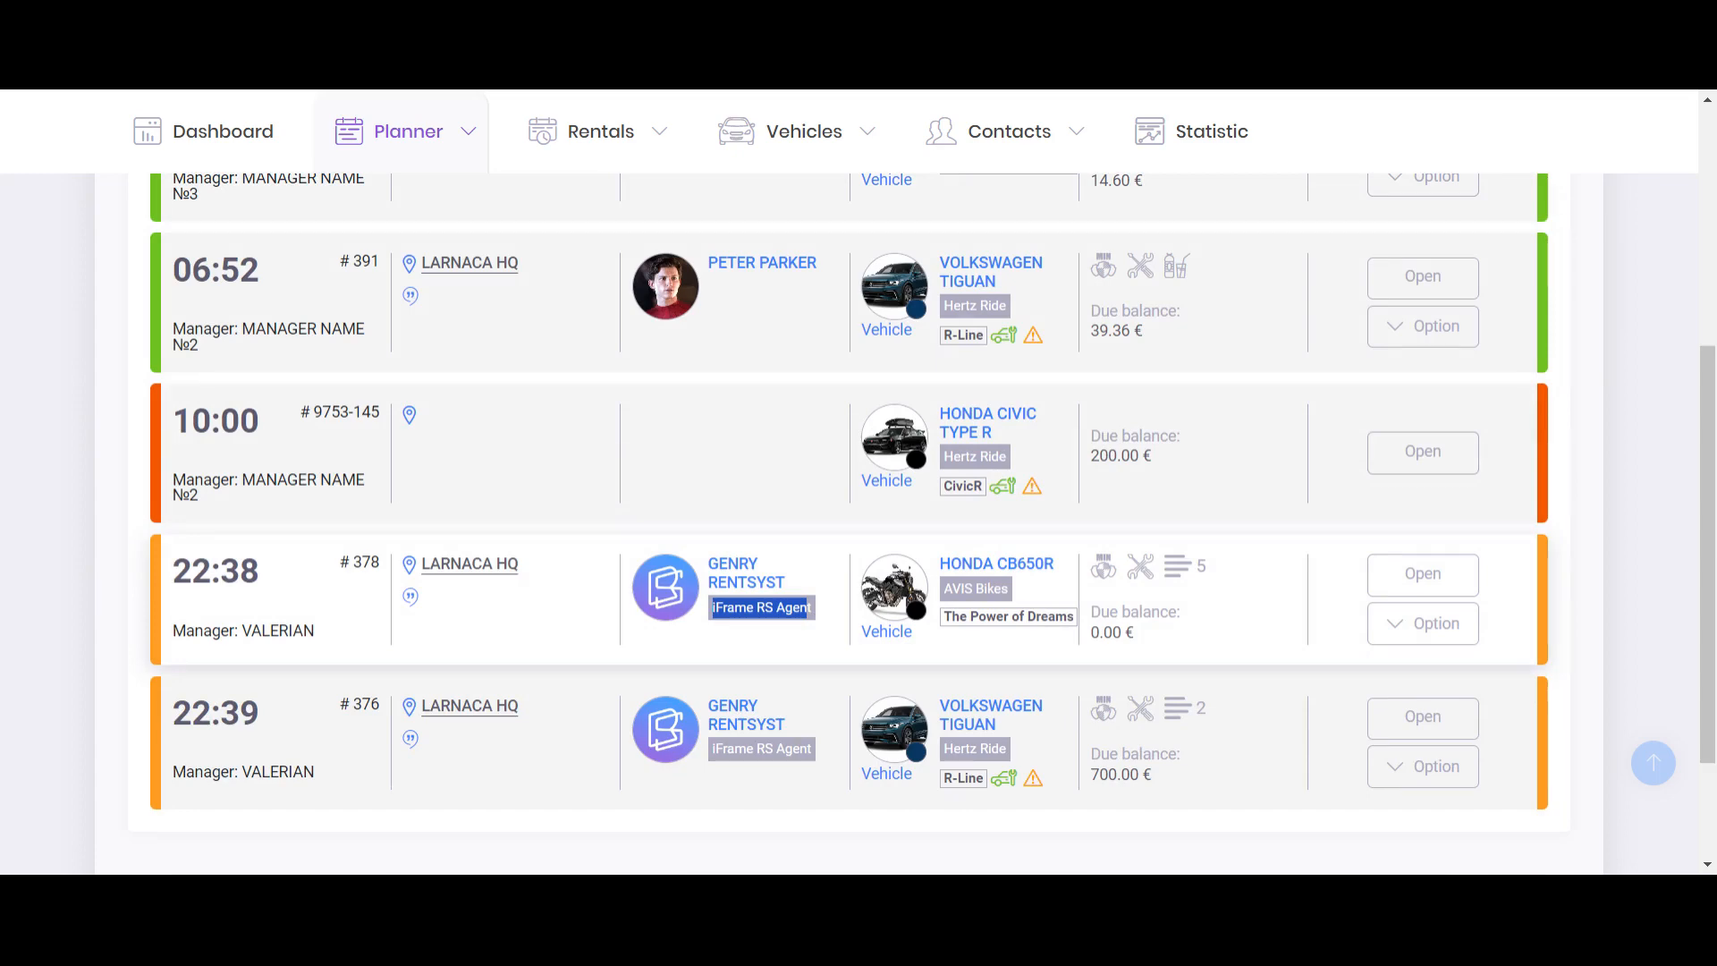
pyautogui.click(796, 626)
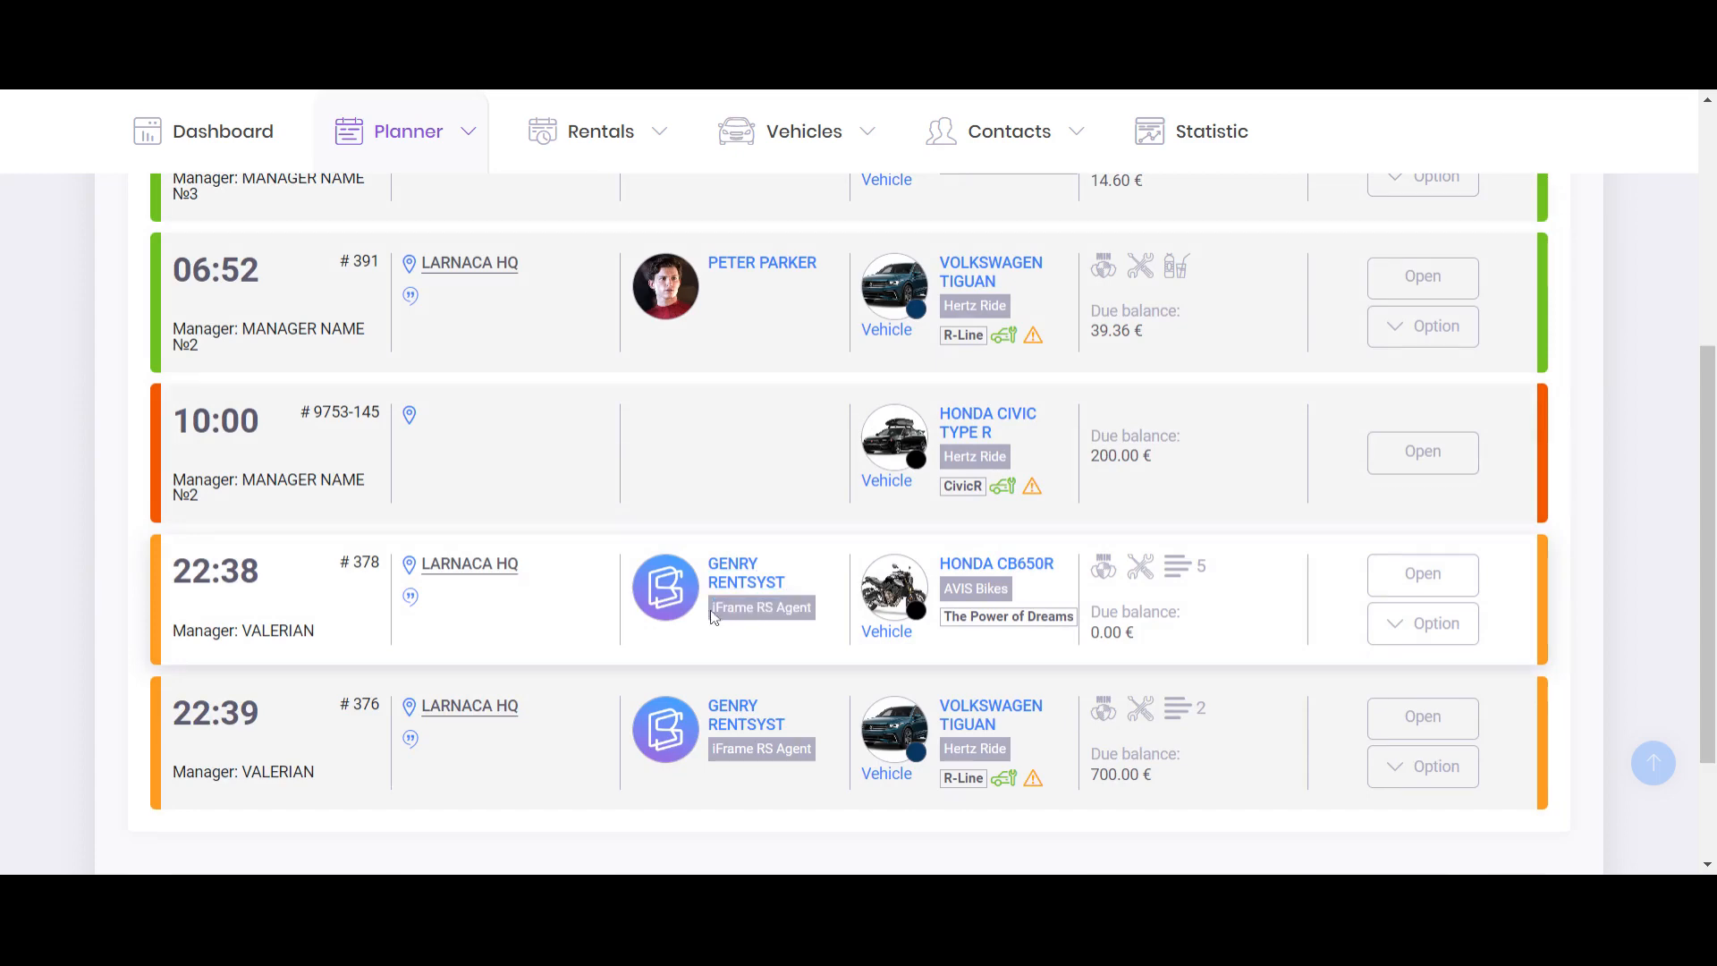
# - Open the contact profile of the customer on the 05:24 Honda CB650R booking
pyautogui.scroll(5, 748, 623)
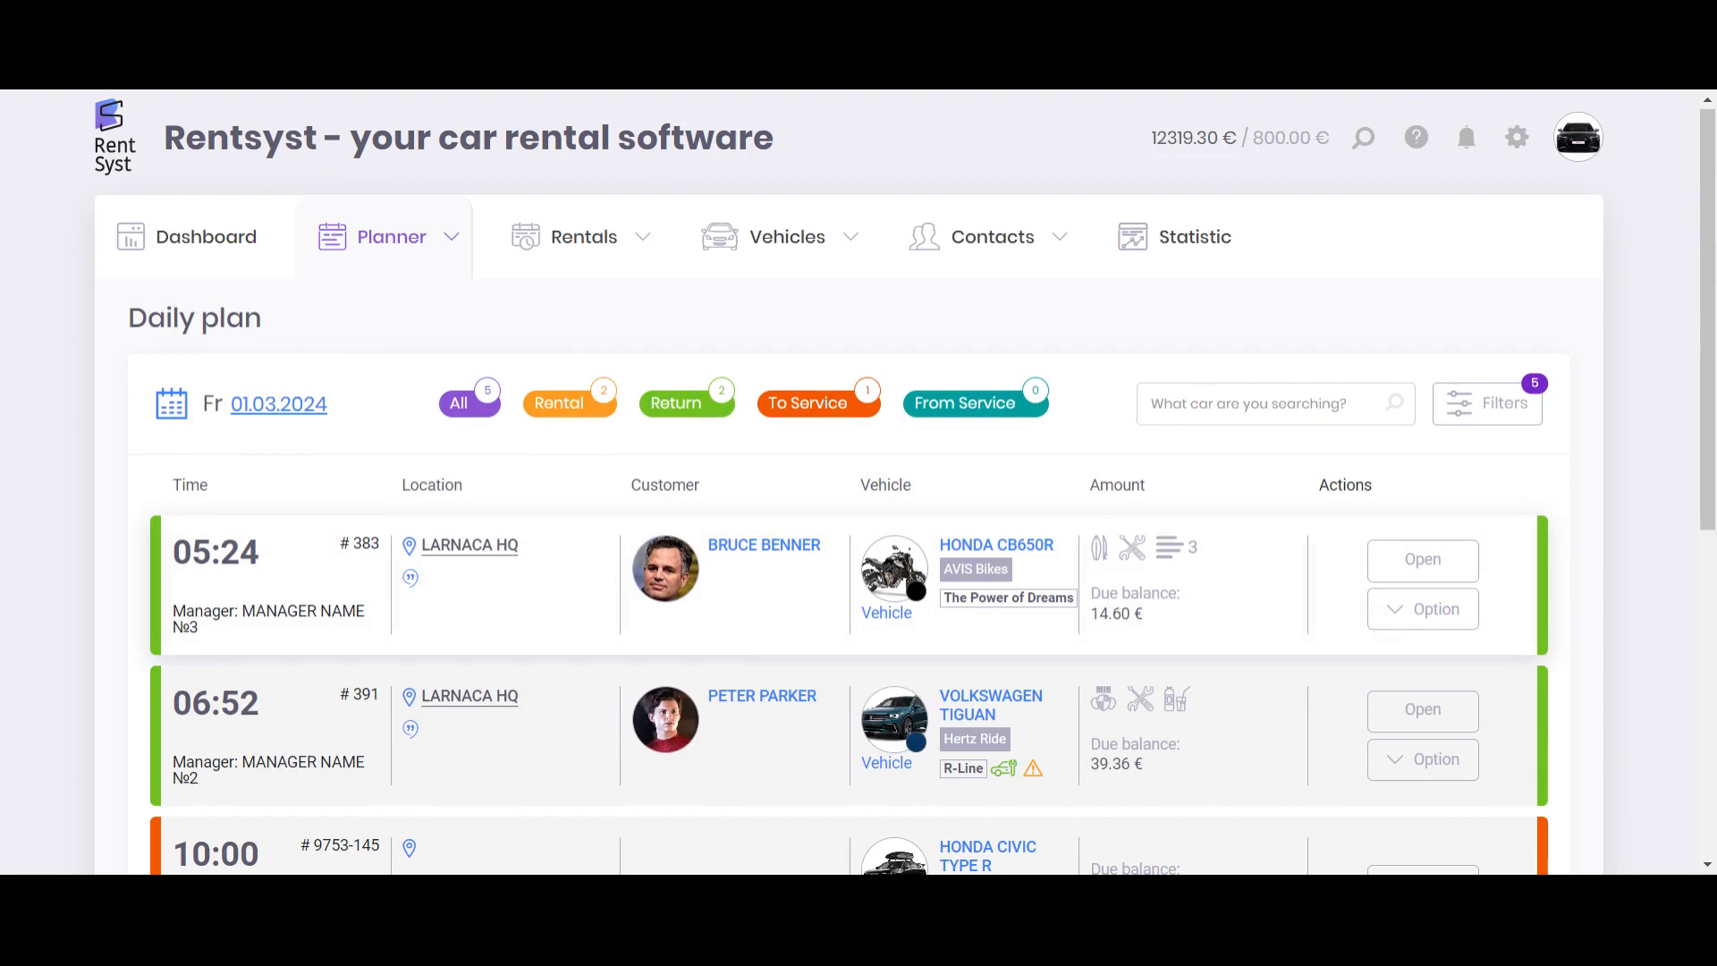
pyautogui.click(736, 576)
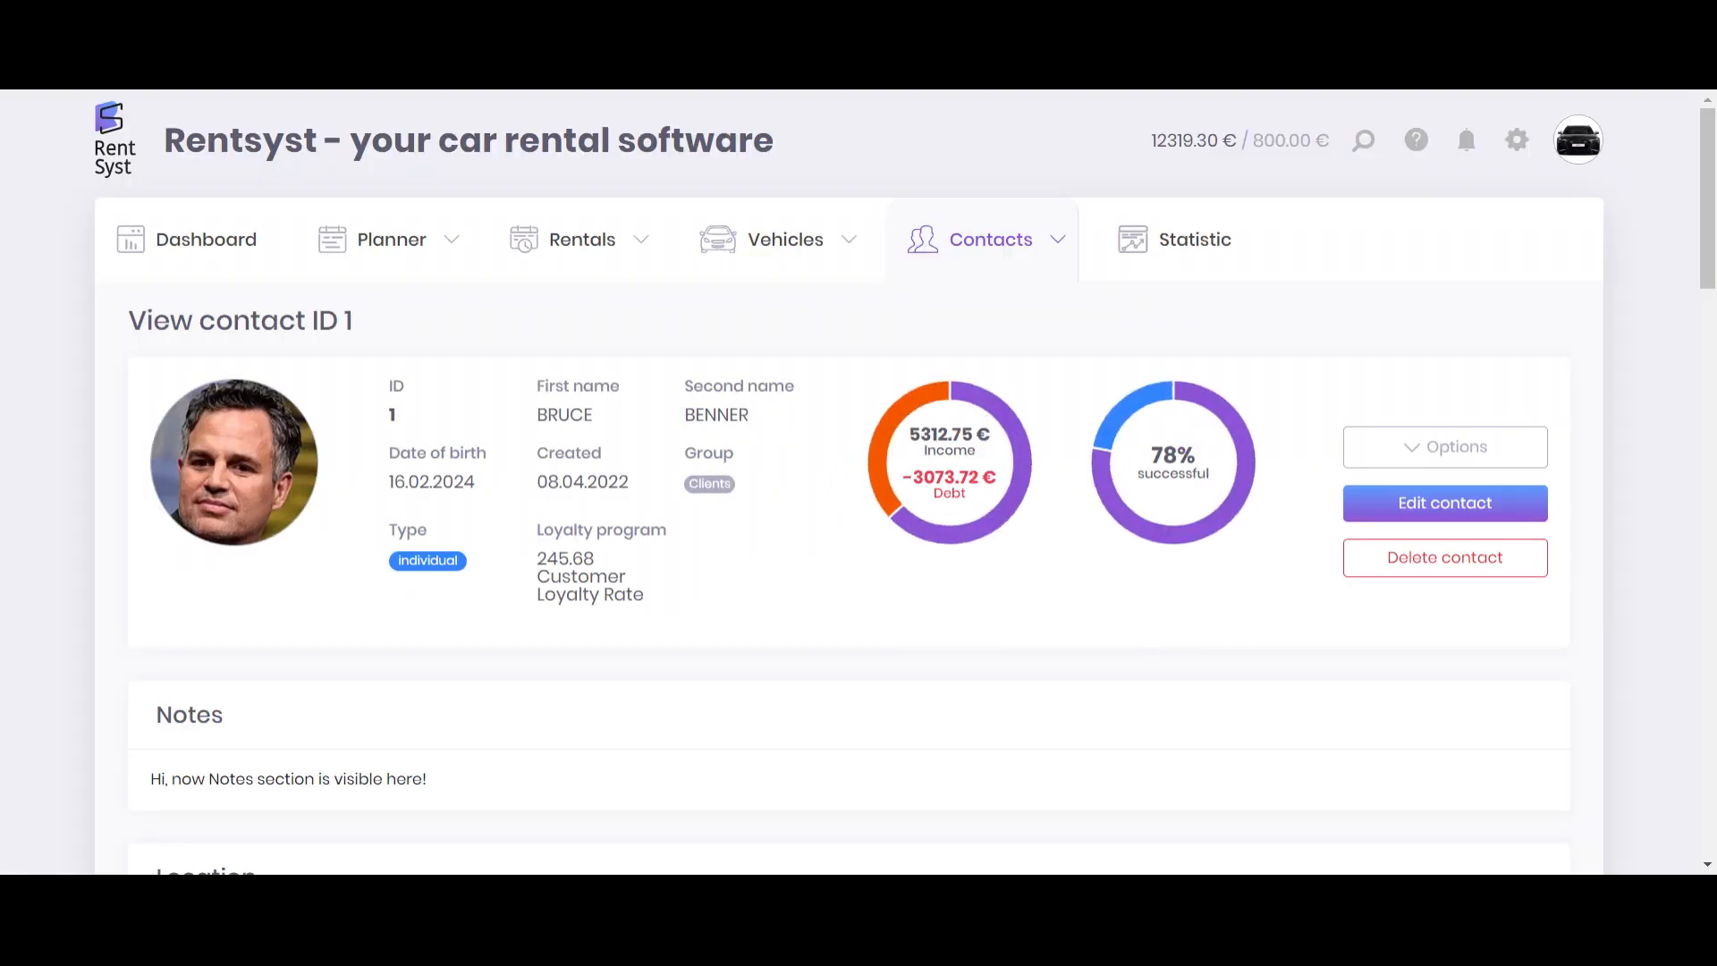
# - Review the customer's contact information and documents in the profile, and bring the daily plan back to 01.03.2024
pyautogui.scroll(-10, 740, 575)
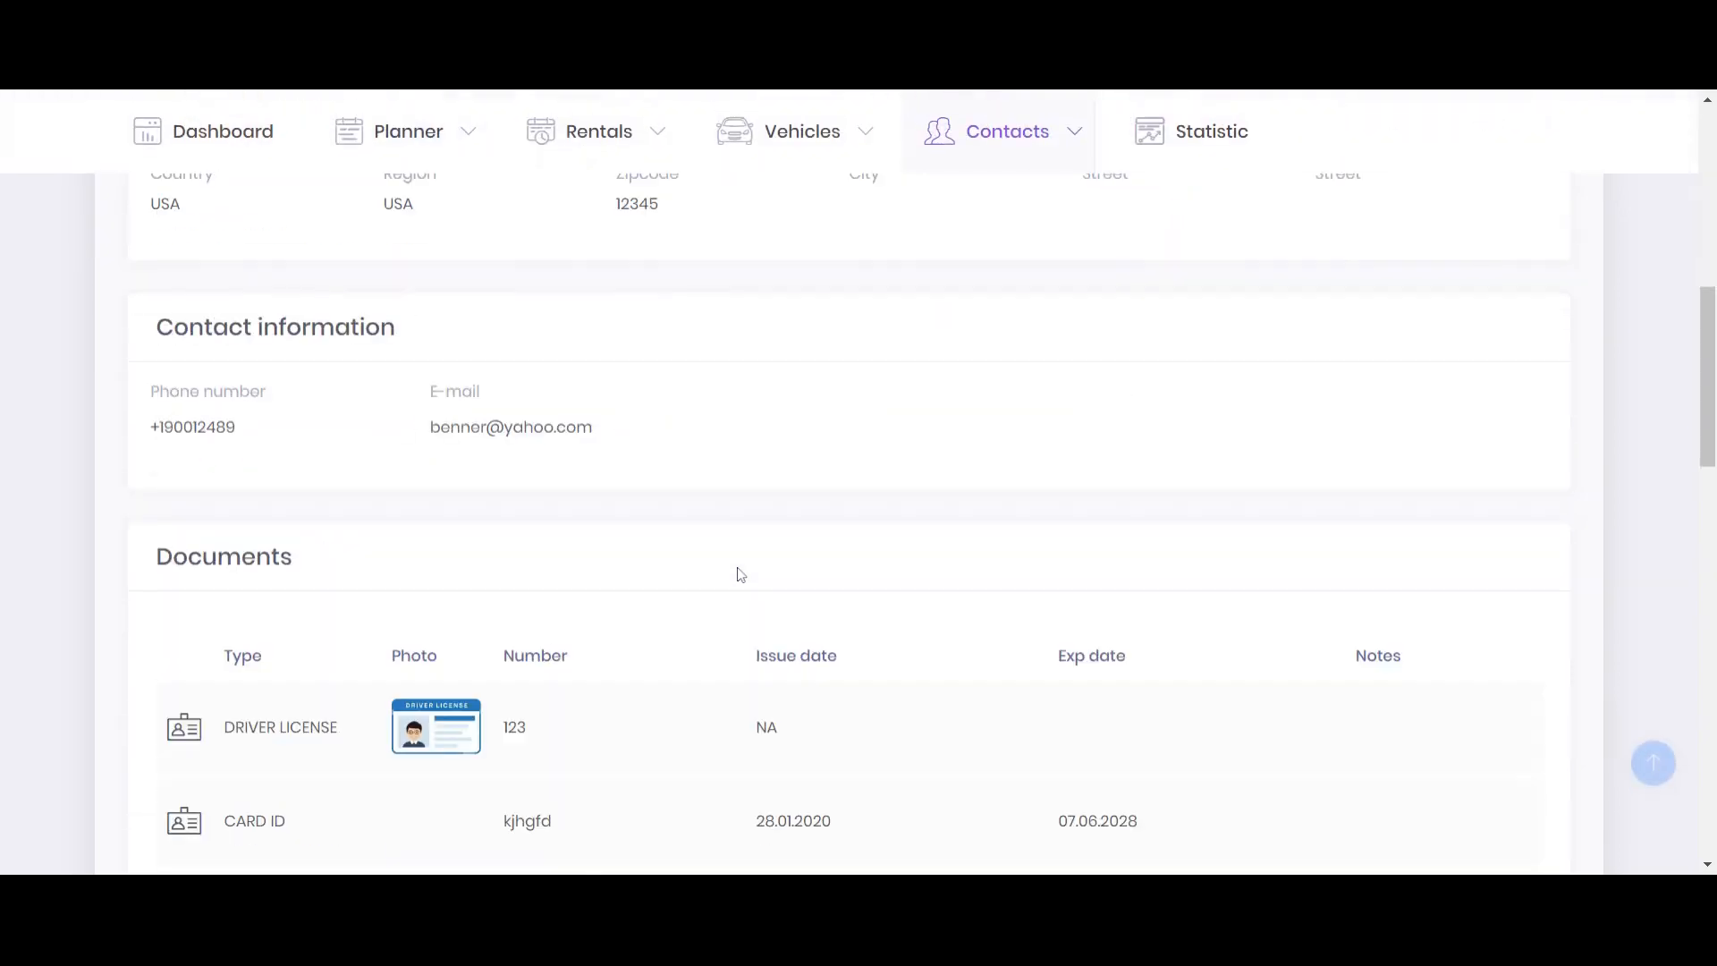
pyautogui.scroll(10, 740, 575)
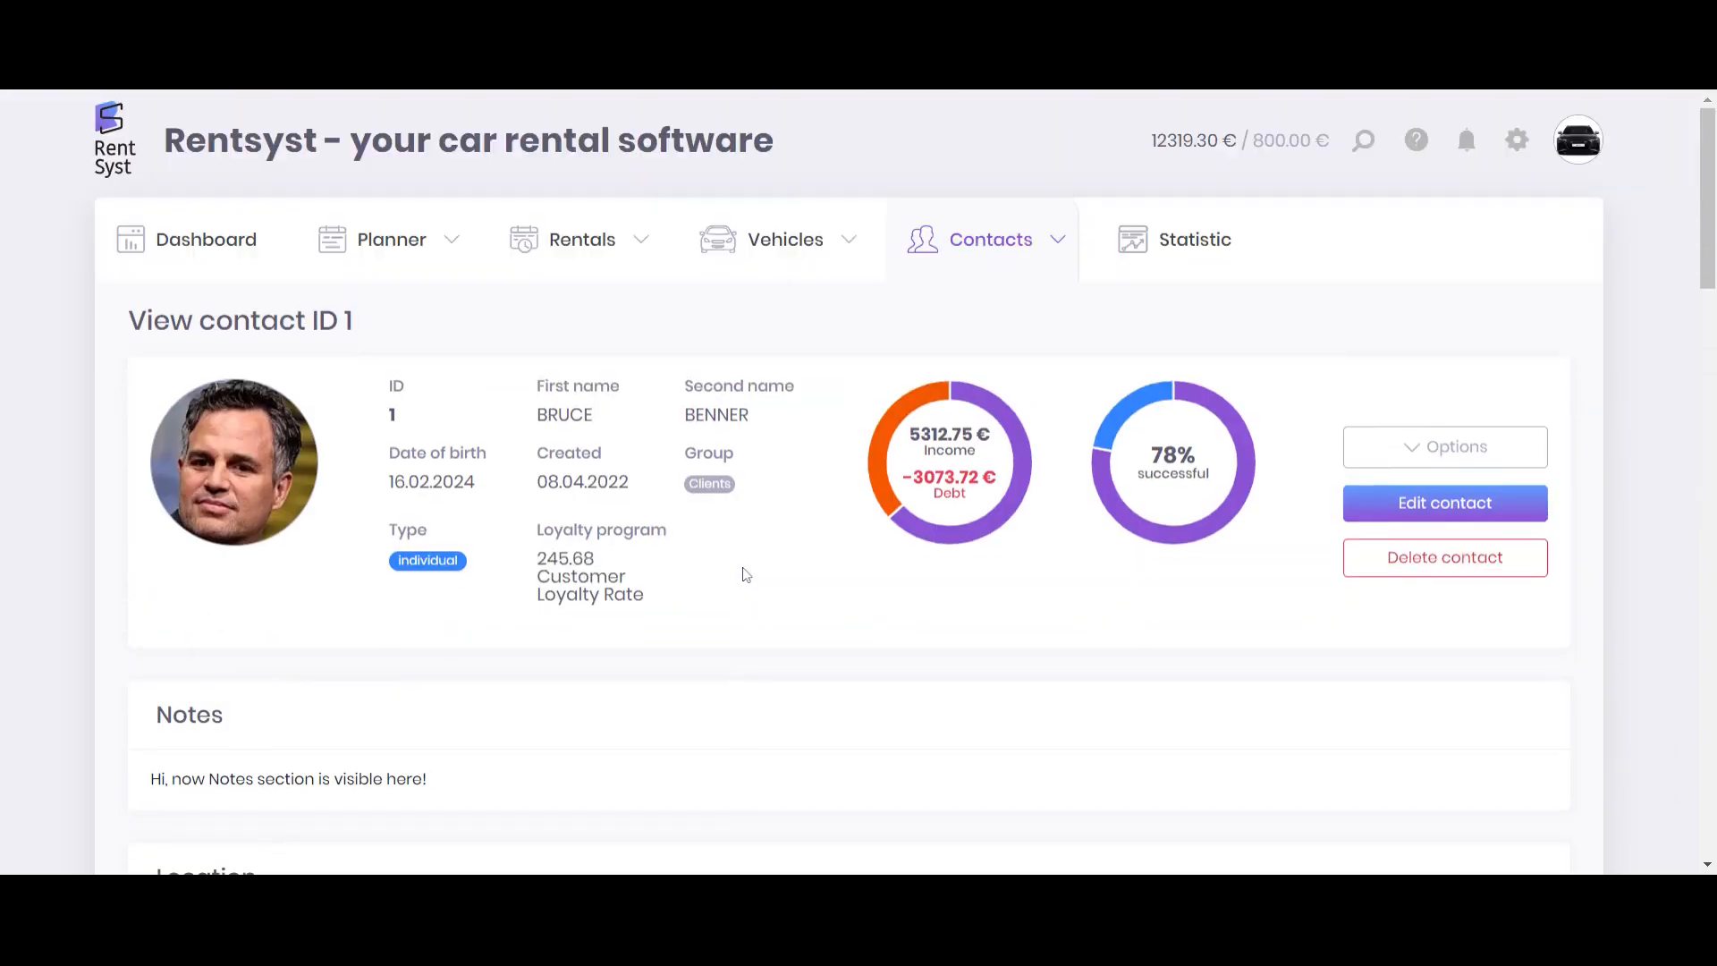
pyautogui.hotkey('alt', 'Left')
pyautogui.click(278, 404)
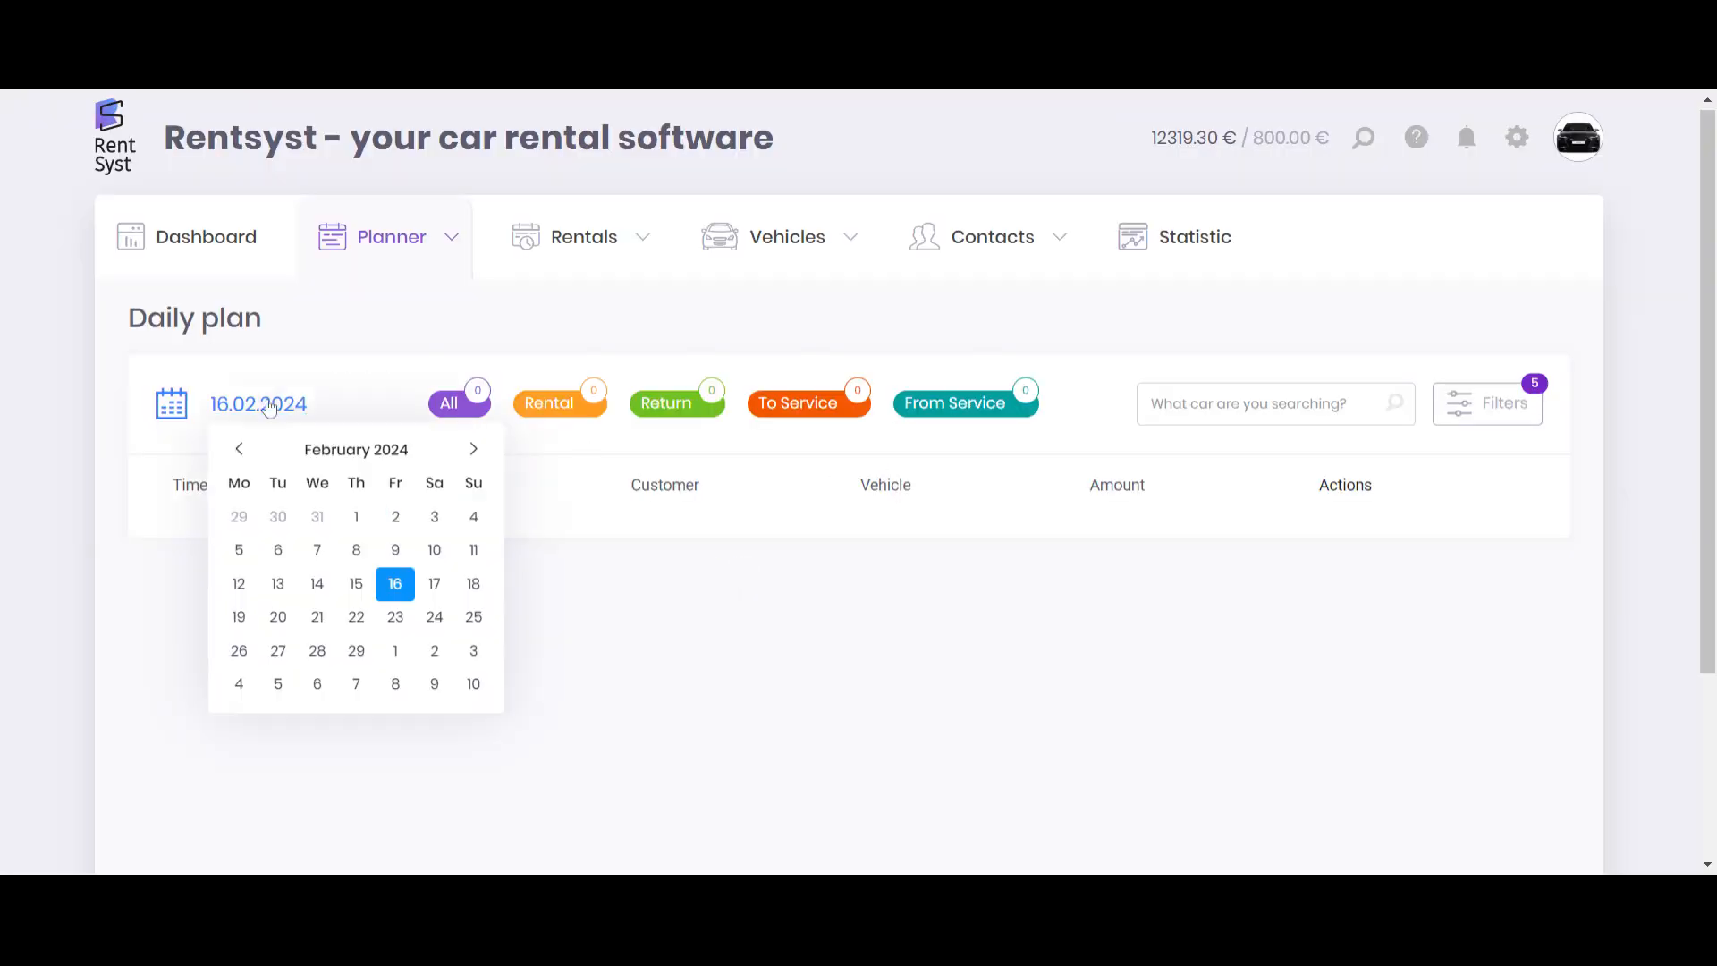
pyautogui.click(395, 650)
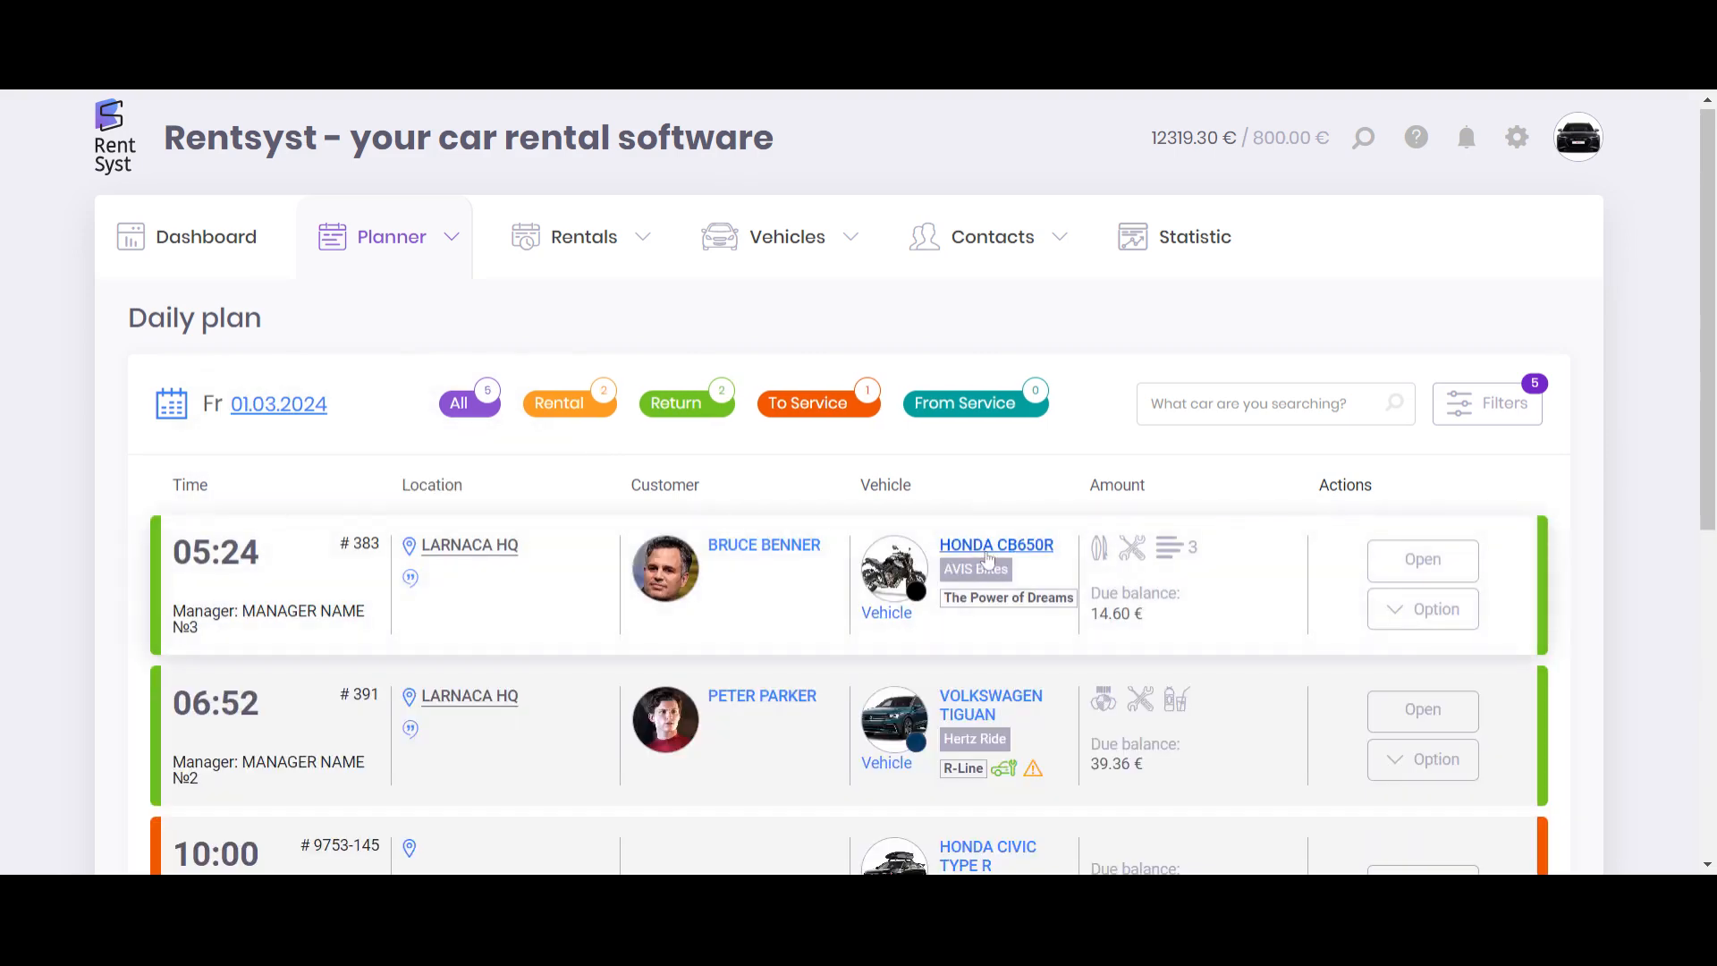
# - Open the vehicle of the 05:24 Honda CB650R booking and go back to the daily plan for 01.03.2024
pyautogui.click(888, 615)
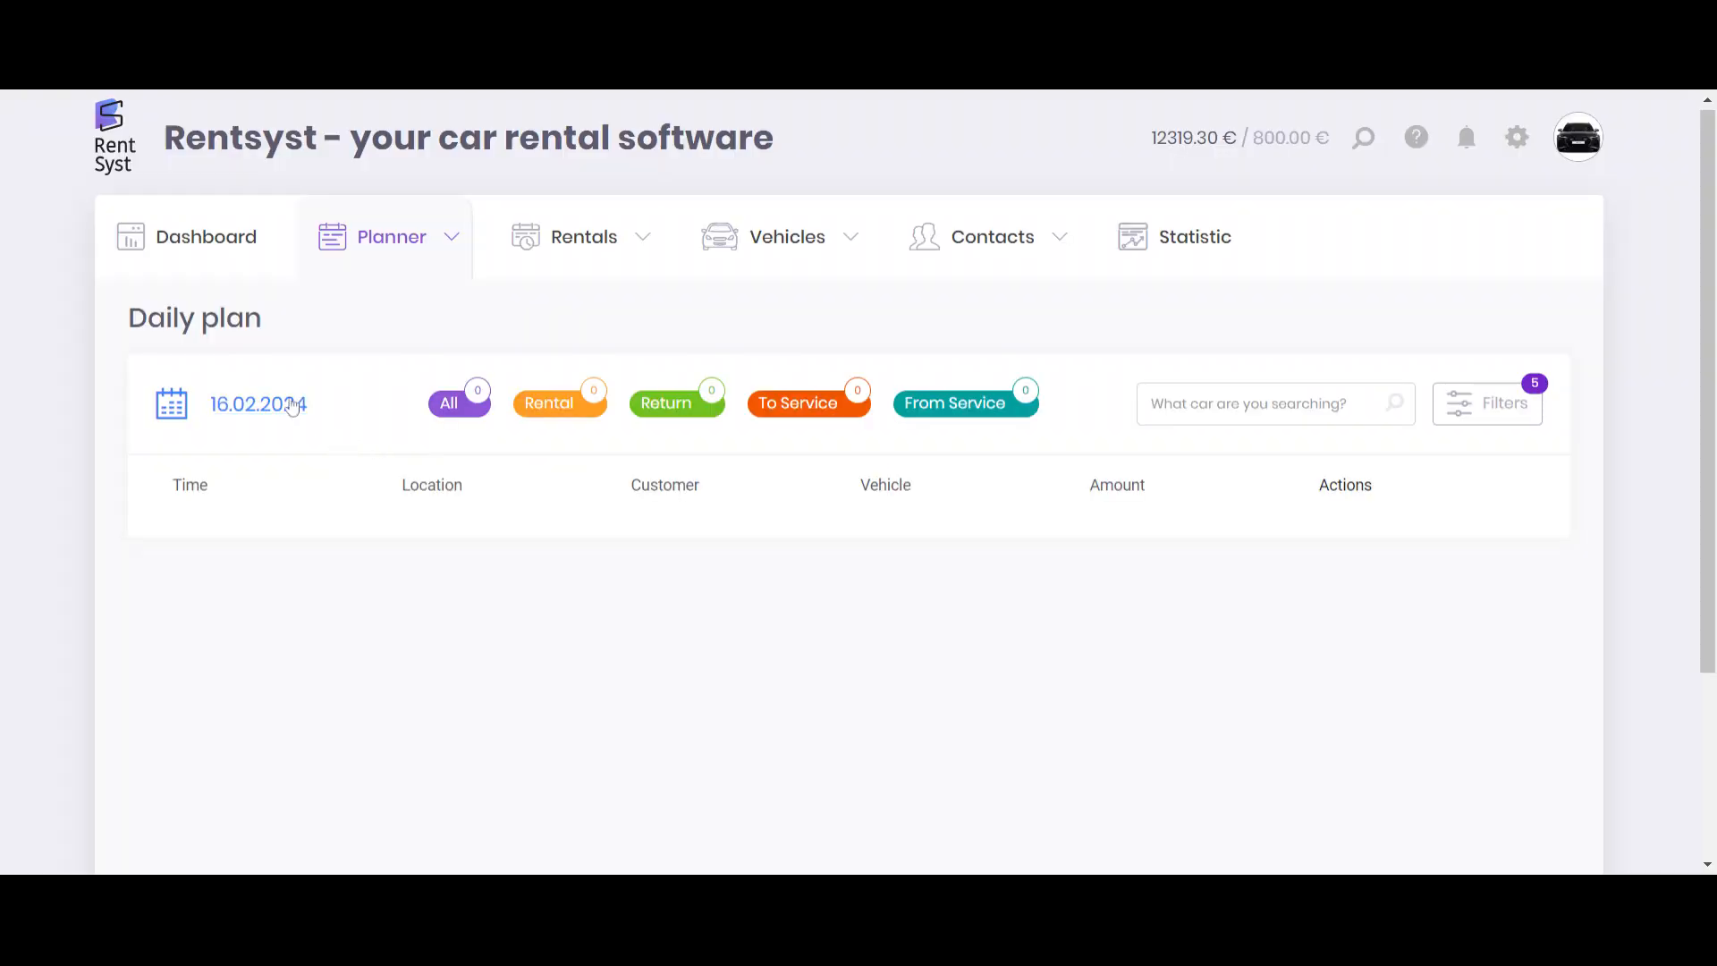
pyautogui.click(259, 399)
pyautogui.click(393, 649)
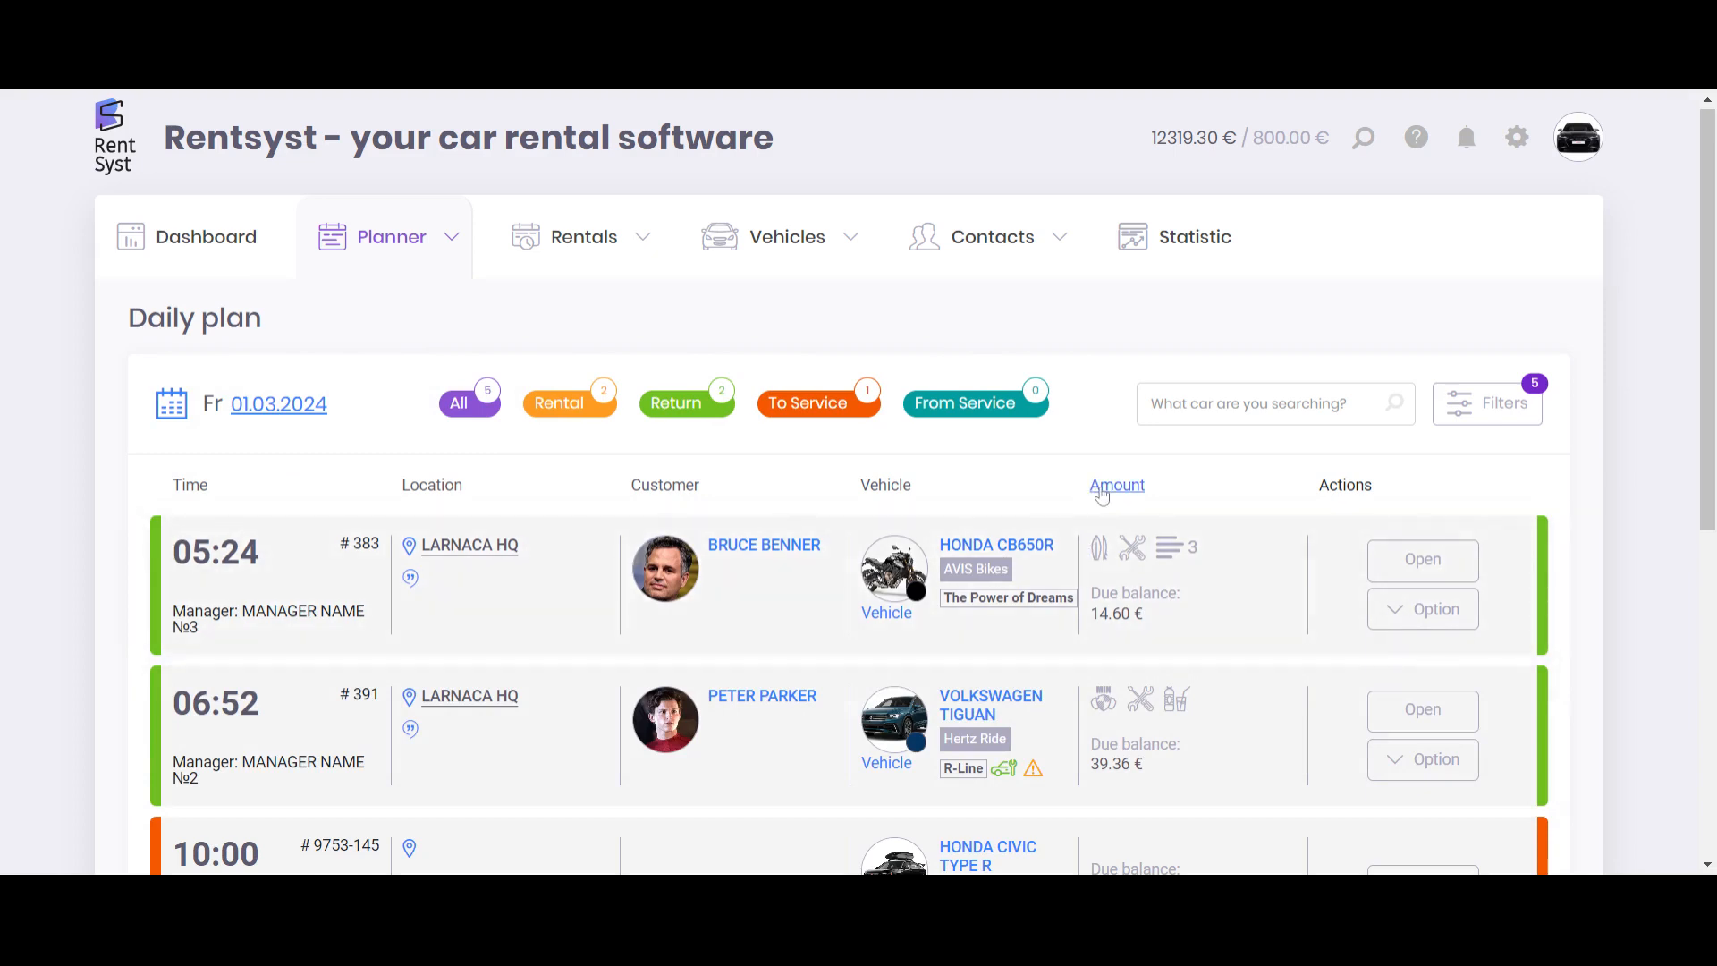
# - Open the 05:24 booking's reservation, collapse Date & Vehicle, and examine the price breakdown through to the due balance
pyautogui.moveTo(1082, 484); pyautogui.dragTo(1184, 487)
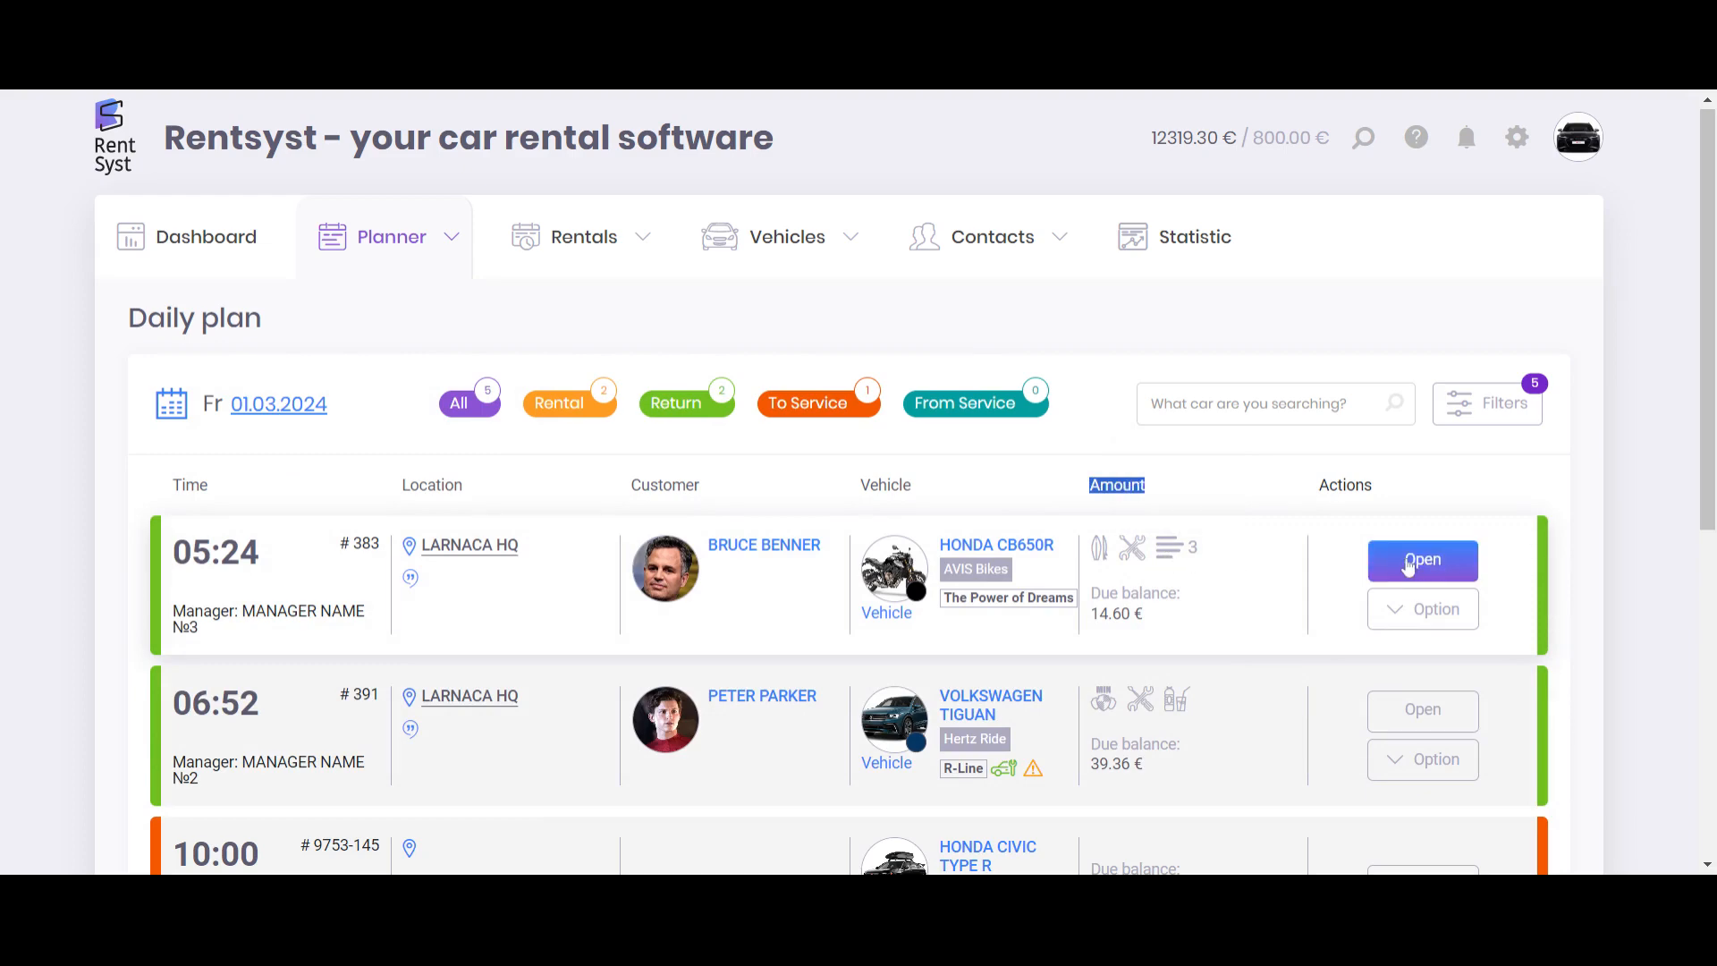
pyautogui.click(1416, 561)
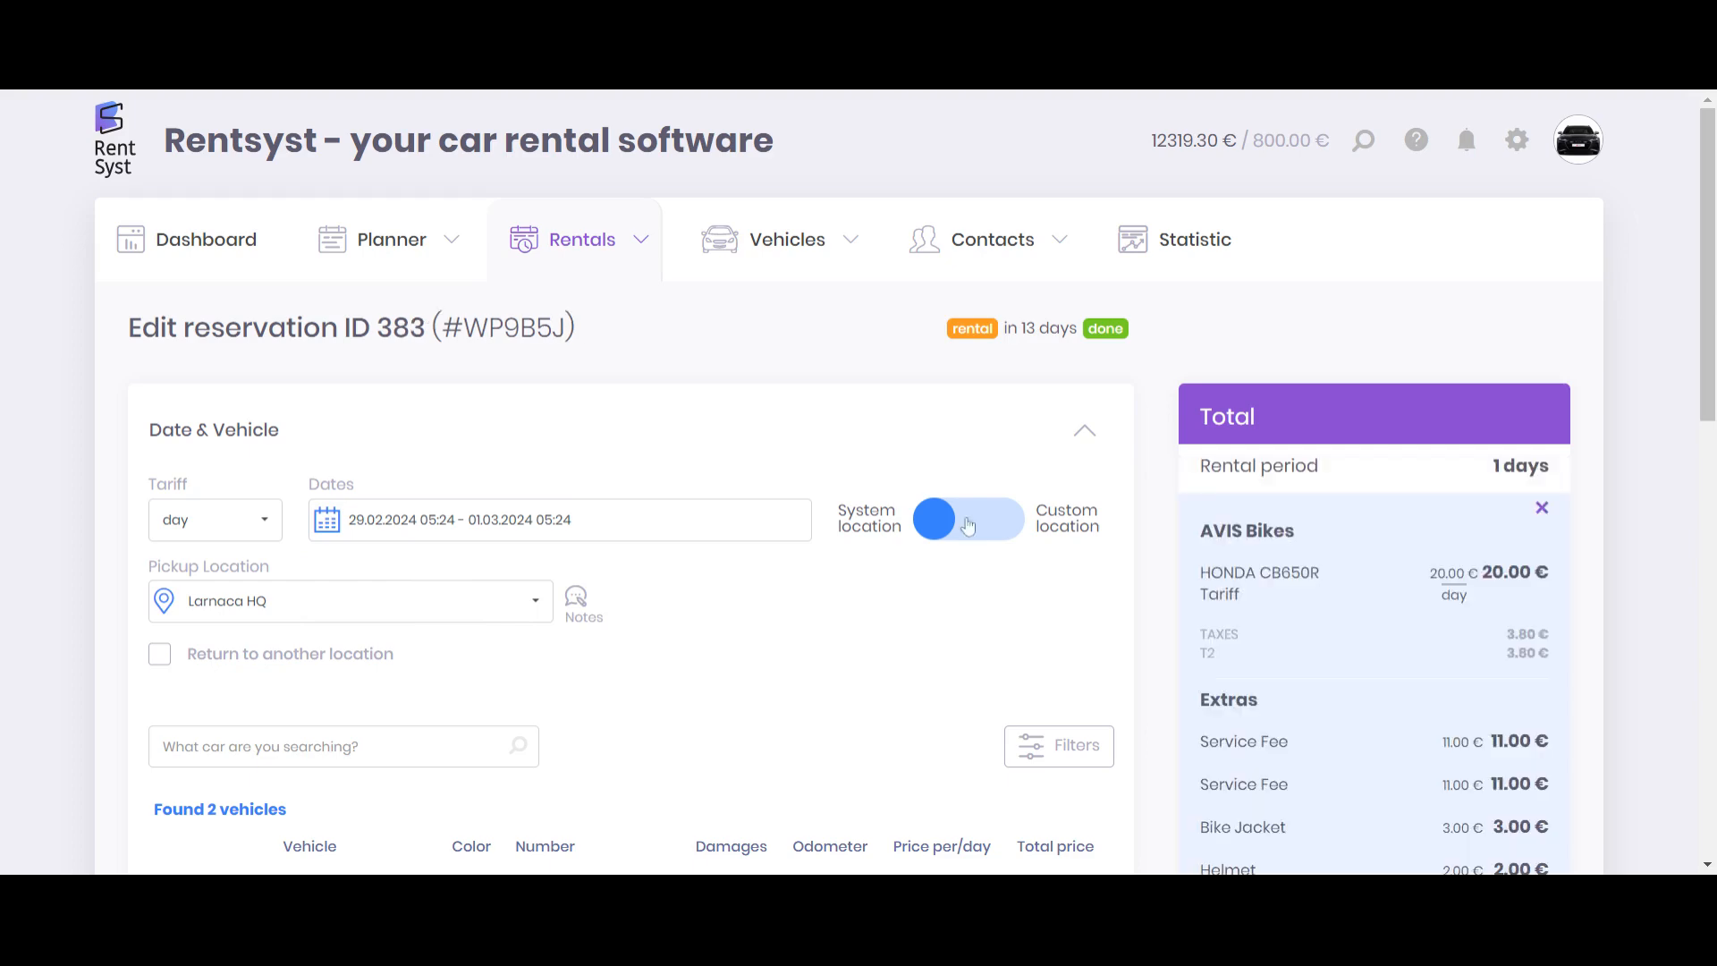
pyautogui.click(1081, 438)
pyautogui.scroll(-3, 984, 474)
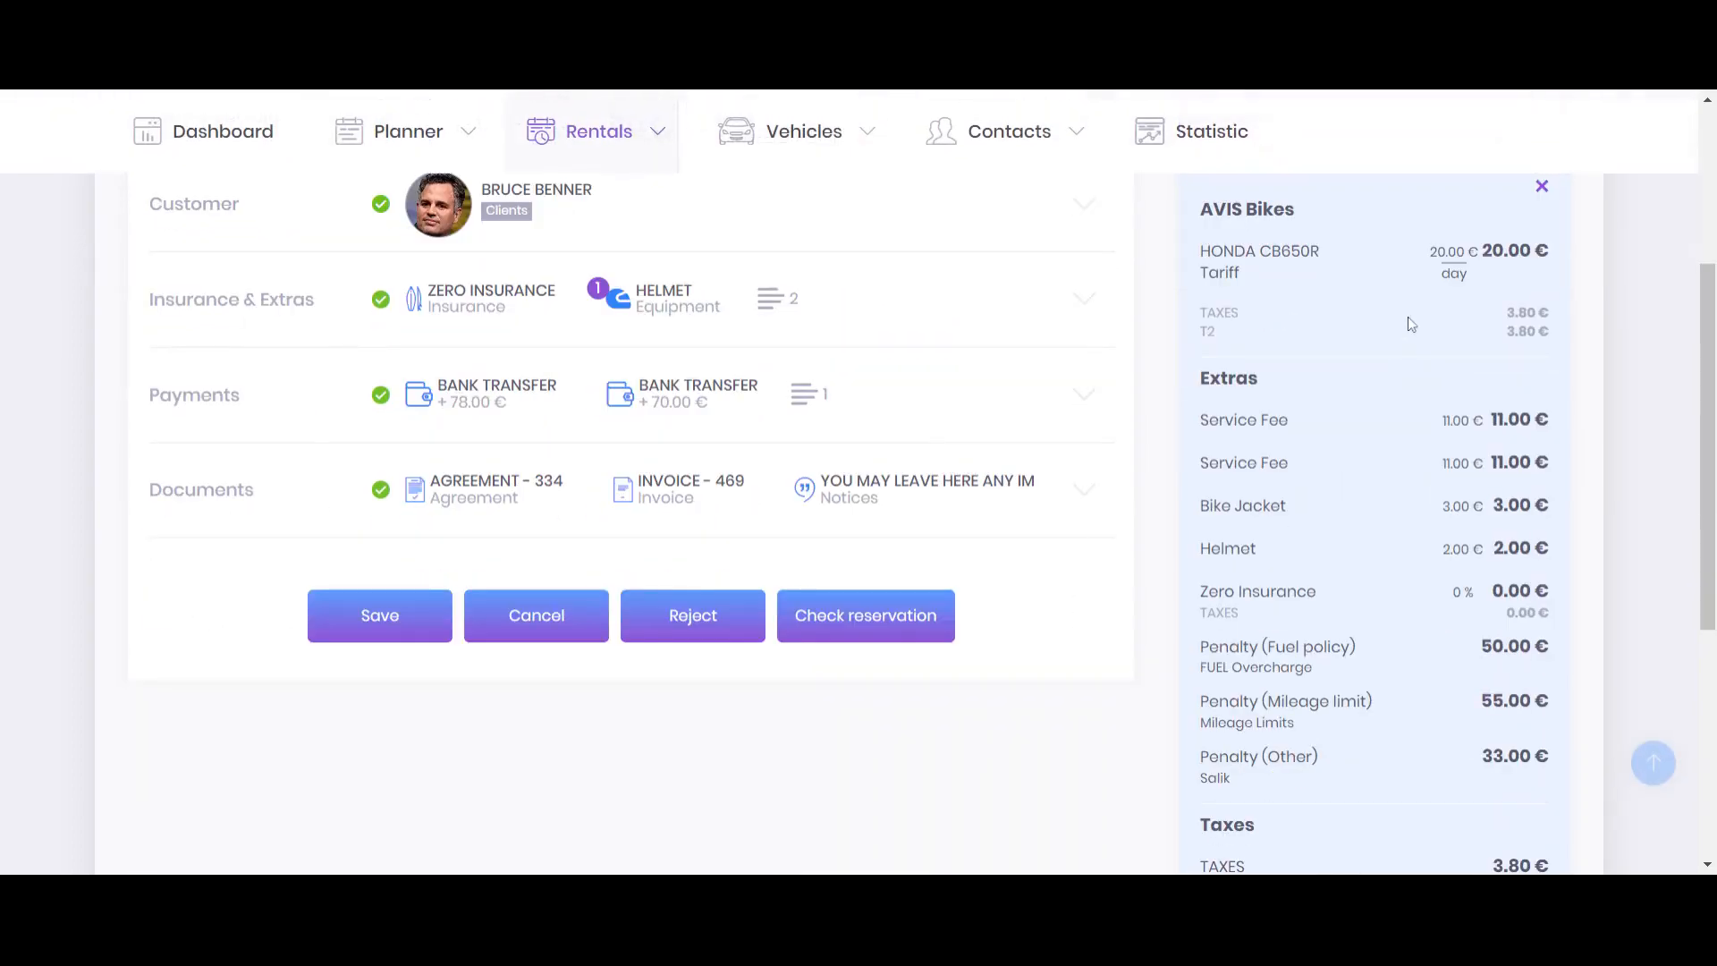
pyautogui.moveTo(1492, 254); pyautogui.dragTo(1551, 256)
pyautogui.scroll(-5, 1511, 336)
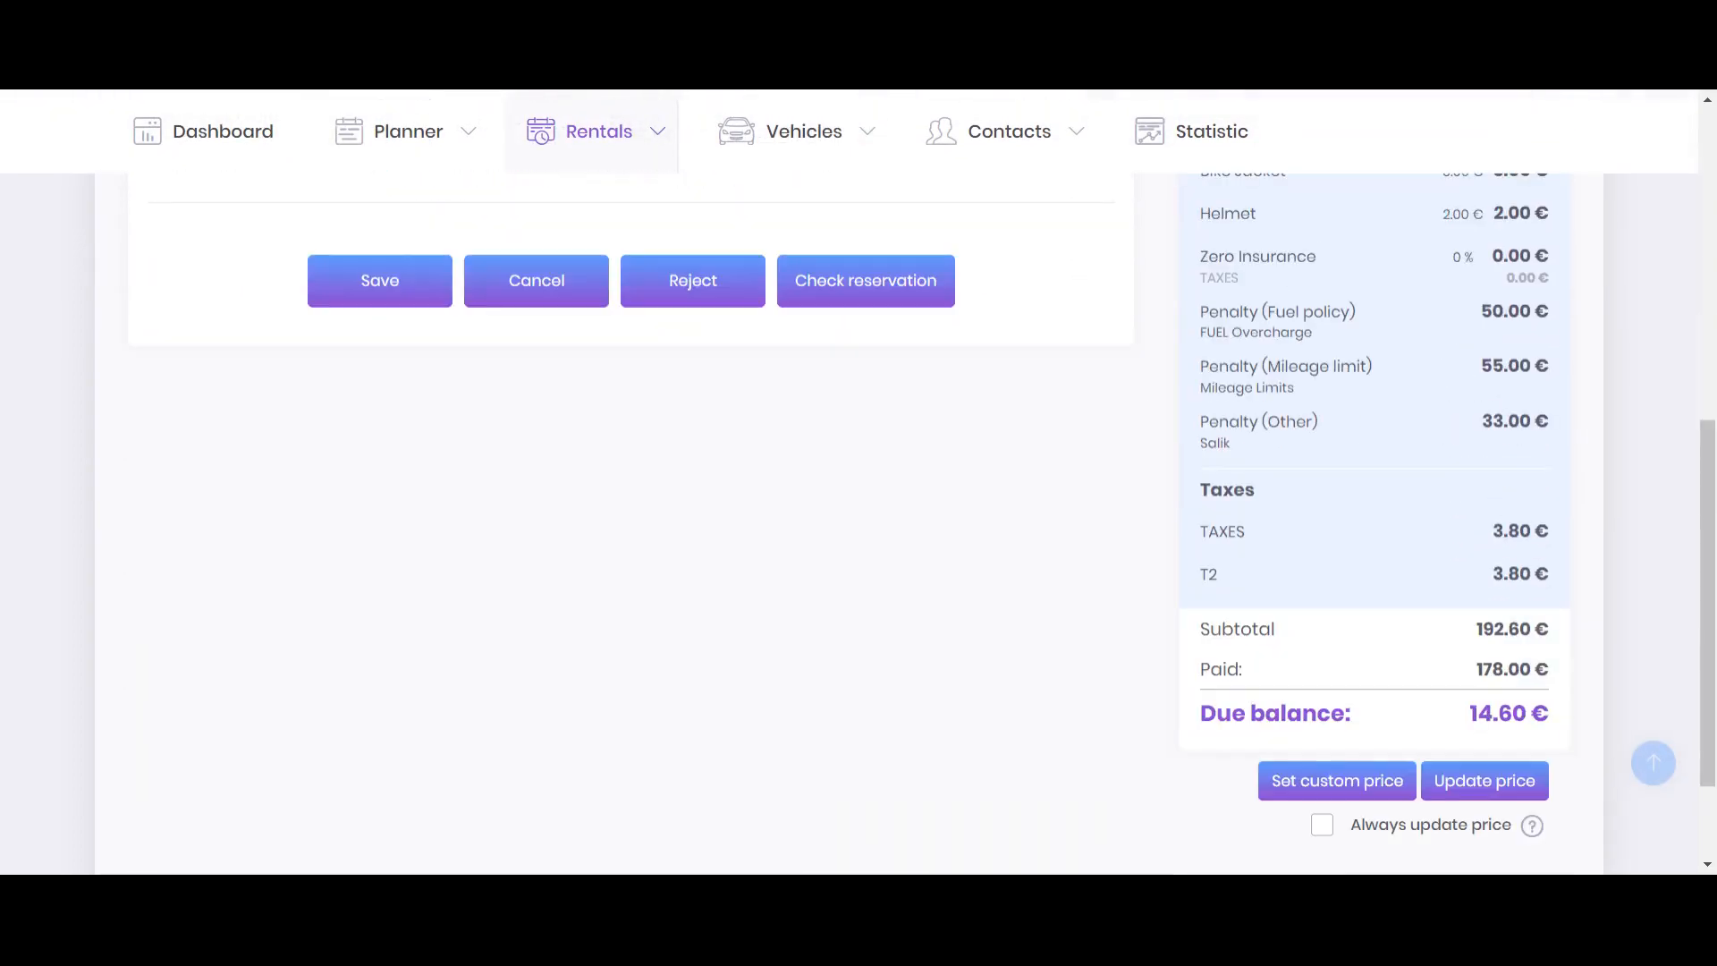
pyautogui.moveTo(1470, 713); pyautogui.dragTo(1560, 716)
pyautogui.scroll(10, 1338, 594)
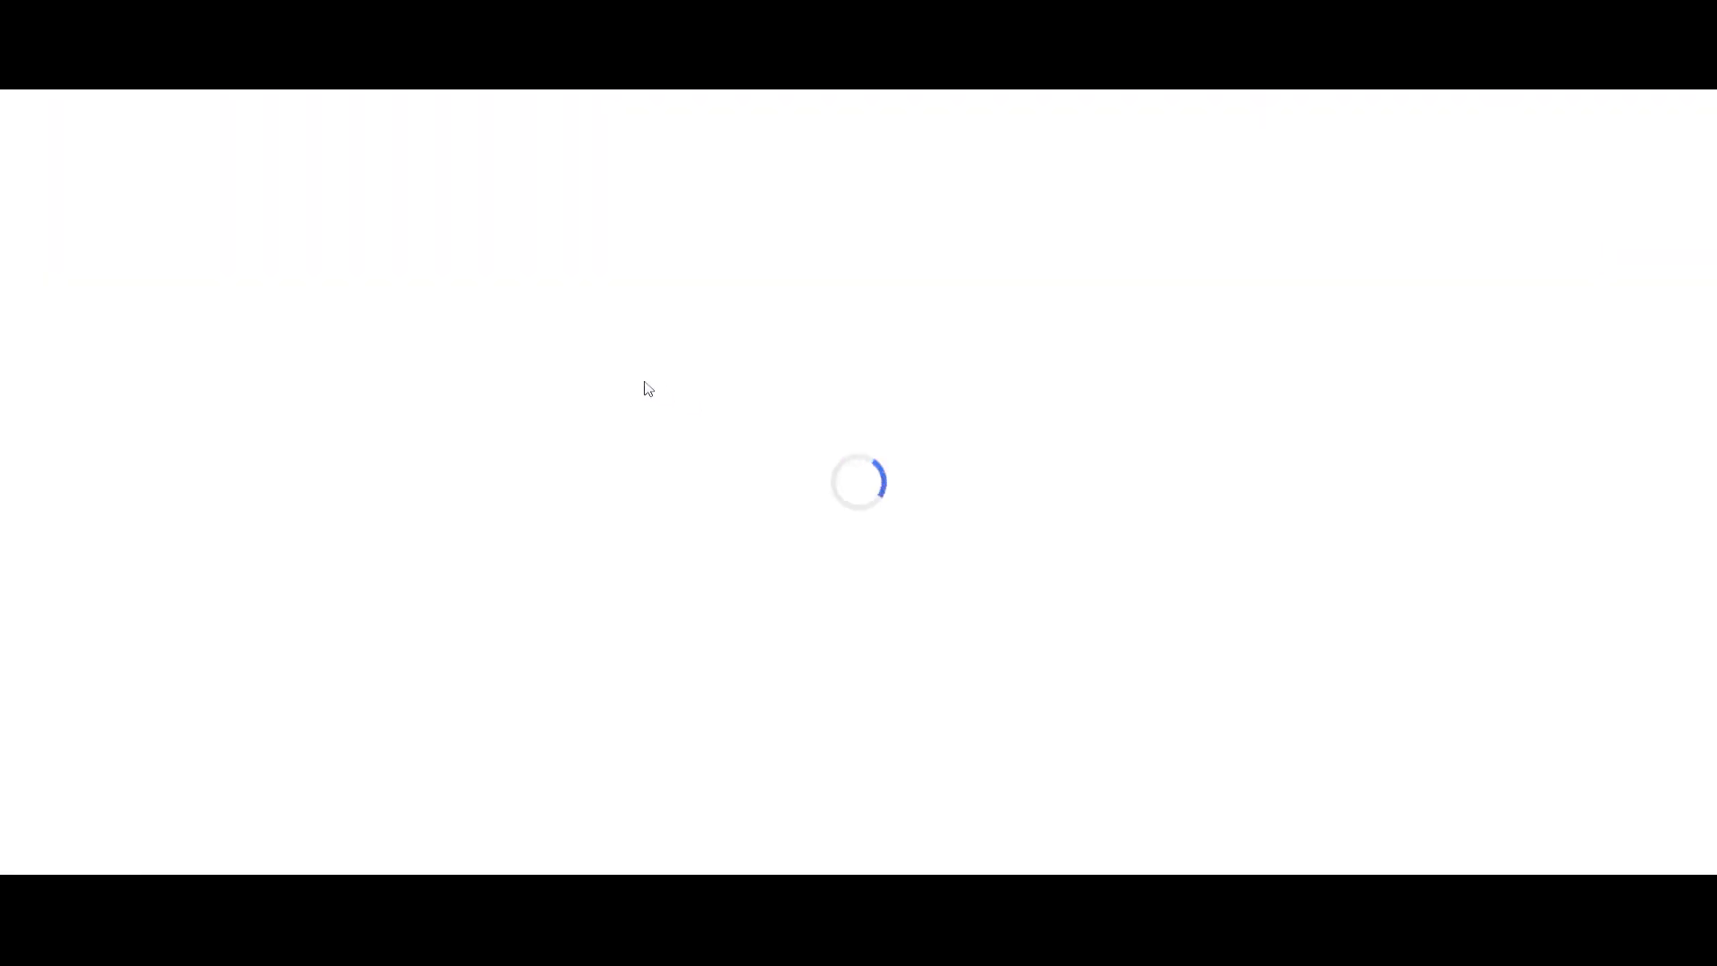
# - Bring the daily plan back to 01.03.2024 and open the order check of the 05:24 booking
pyautogui.click(262, 396)
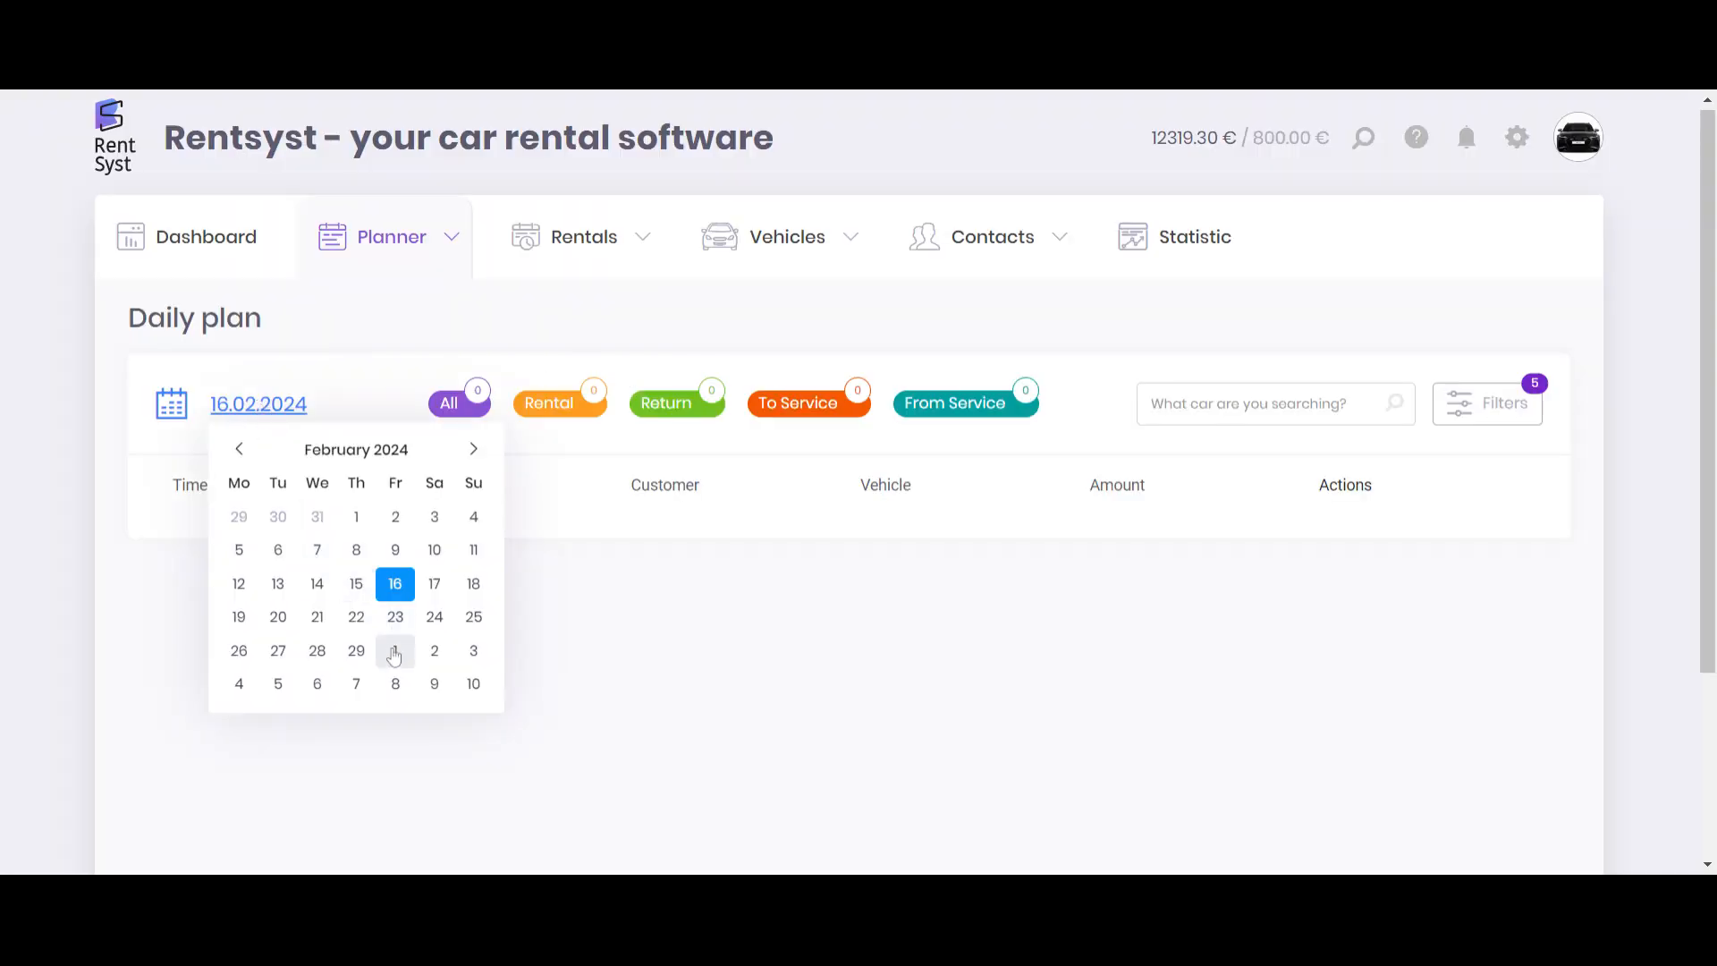
pyautogui.click(394, 650)
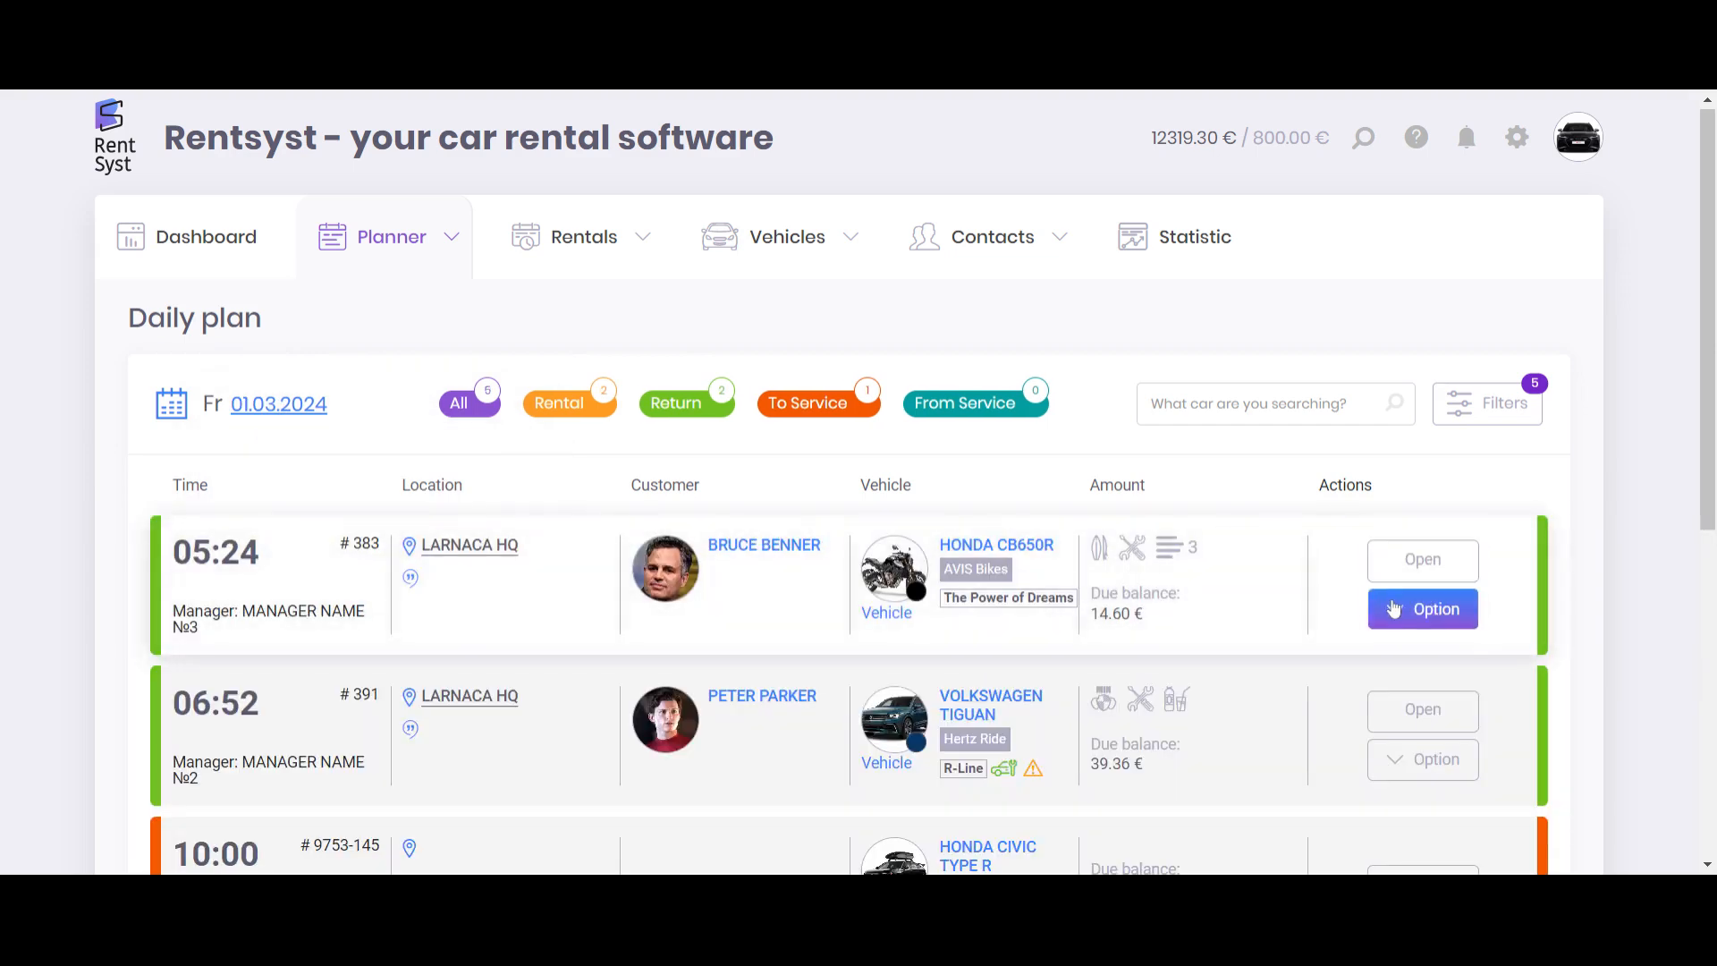
pyautogui.click(1420, 607)
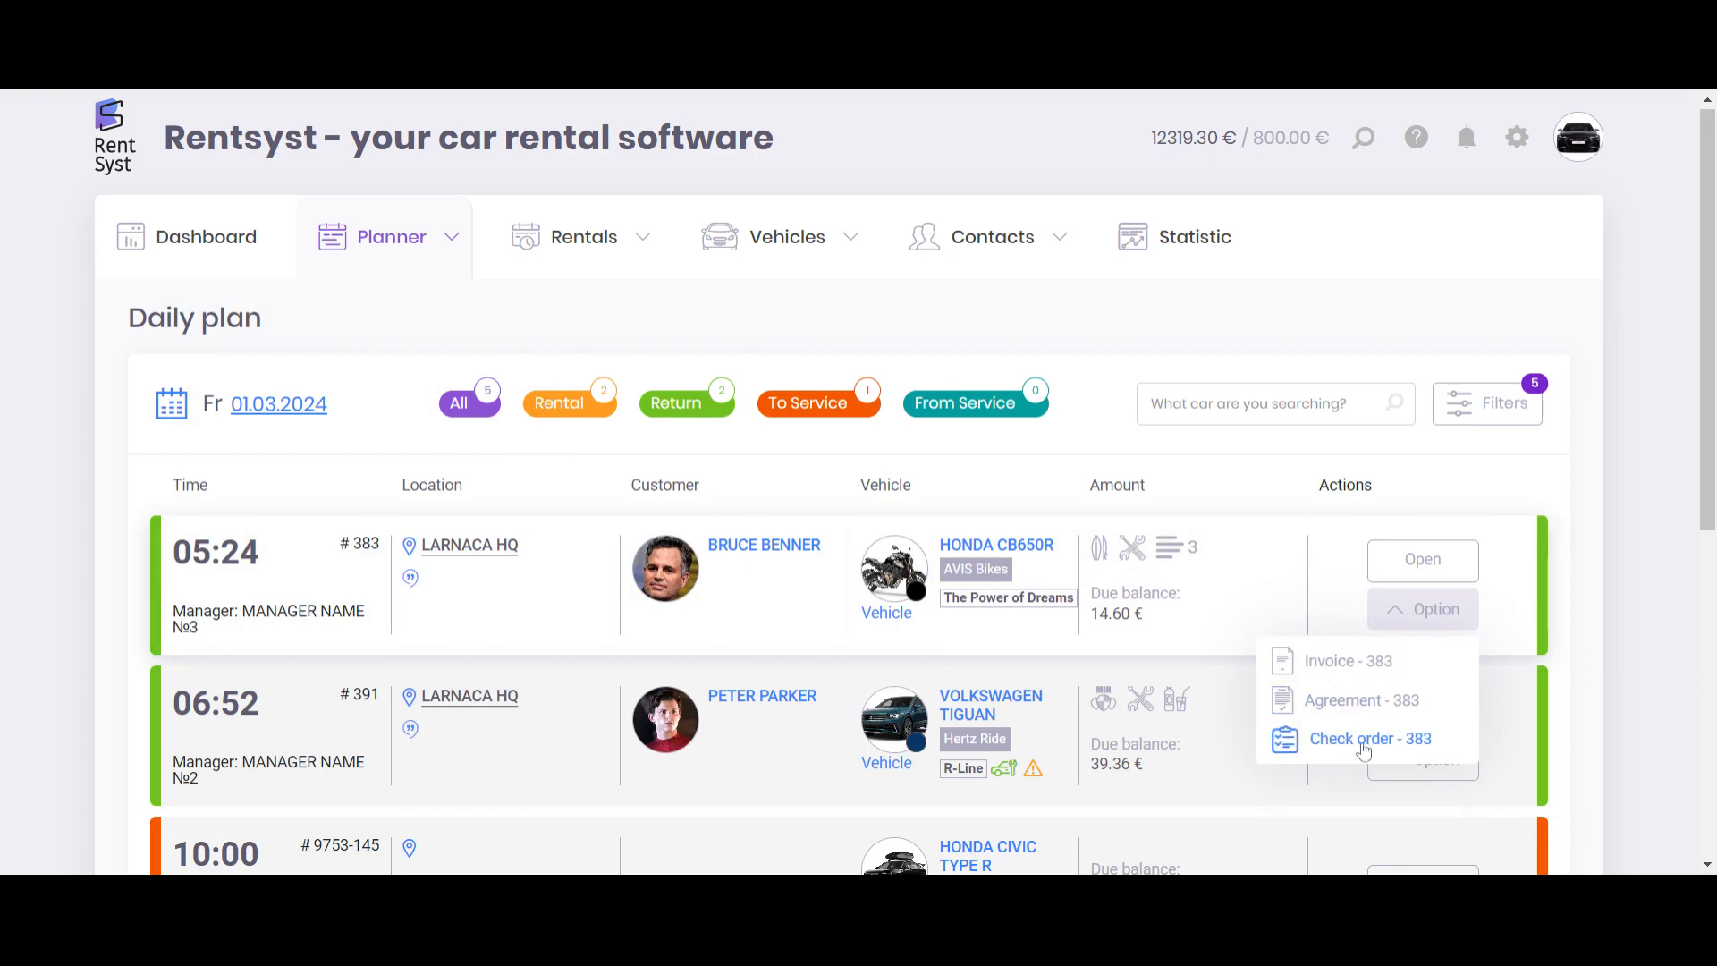
pyautogui.click(1363, 748)
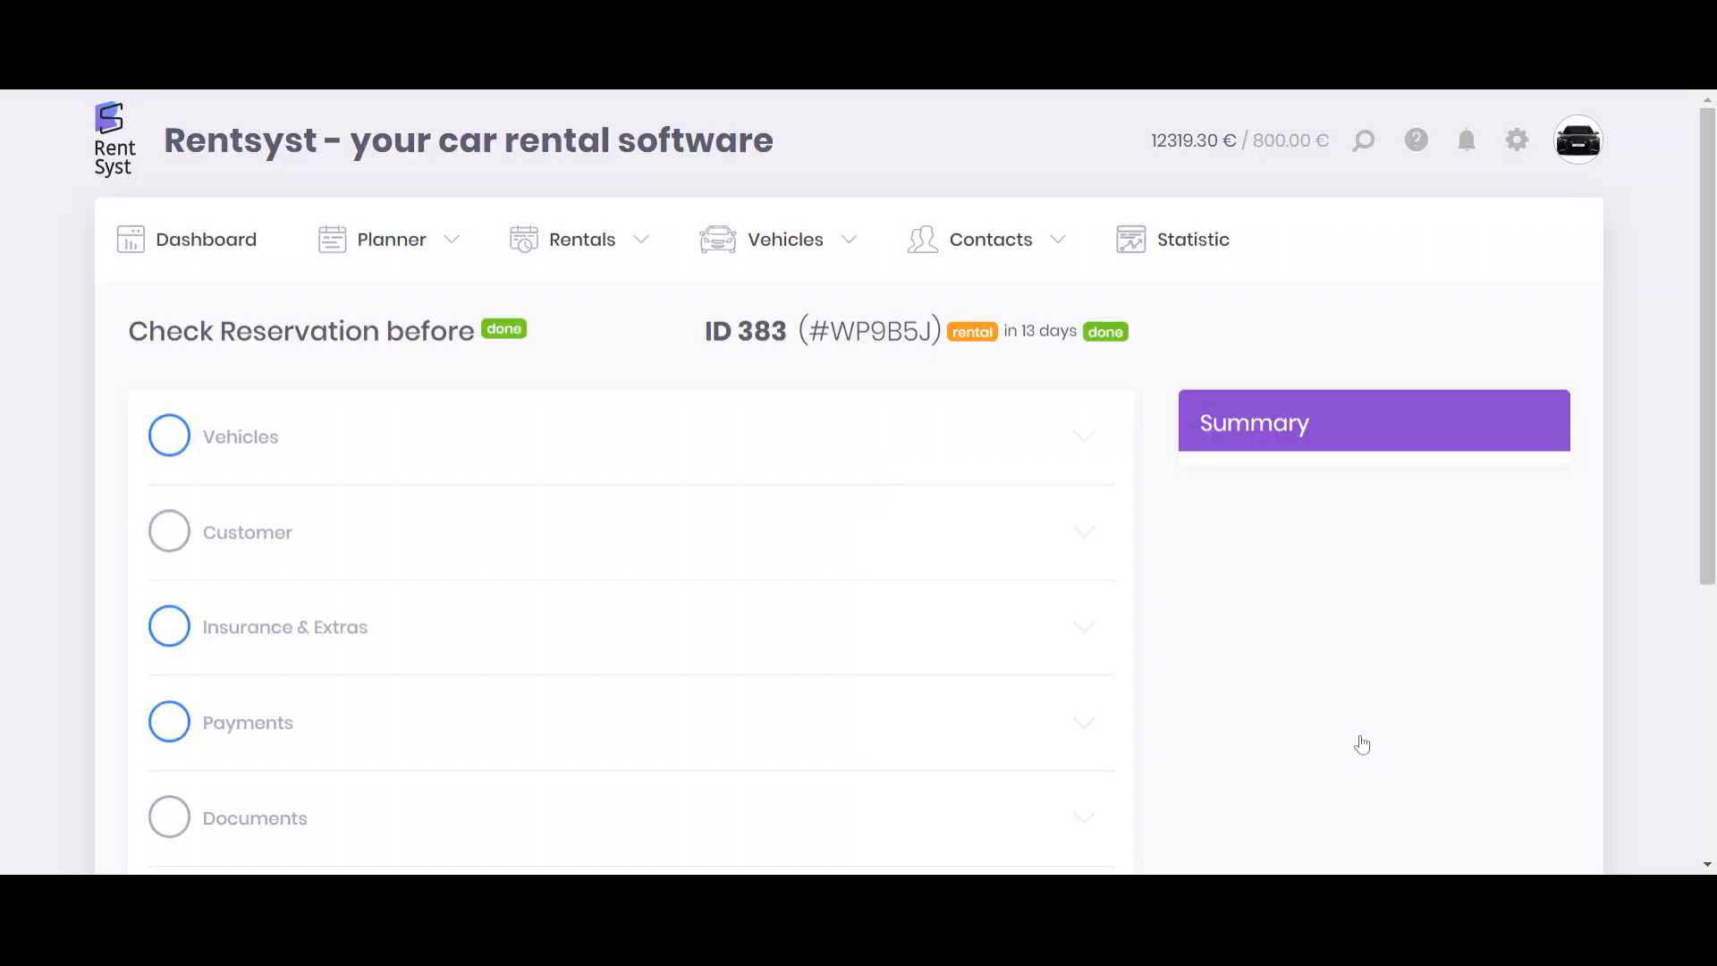
# - Expand the Vehicles section of the order check and examine its odometer, fuel level, damages and penalties
pyautogui.click(1076, 457)
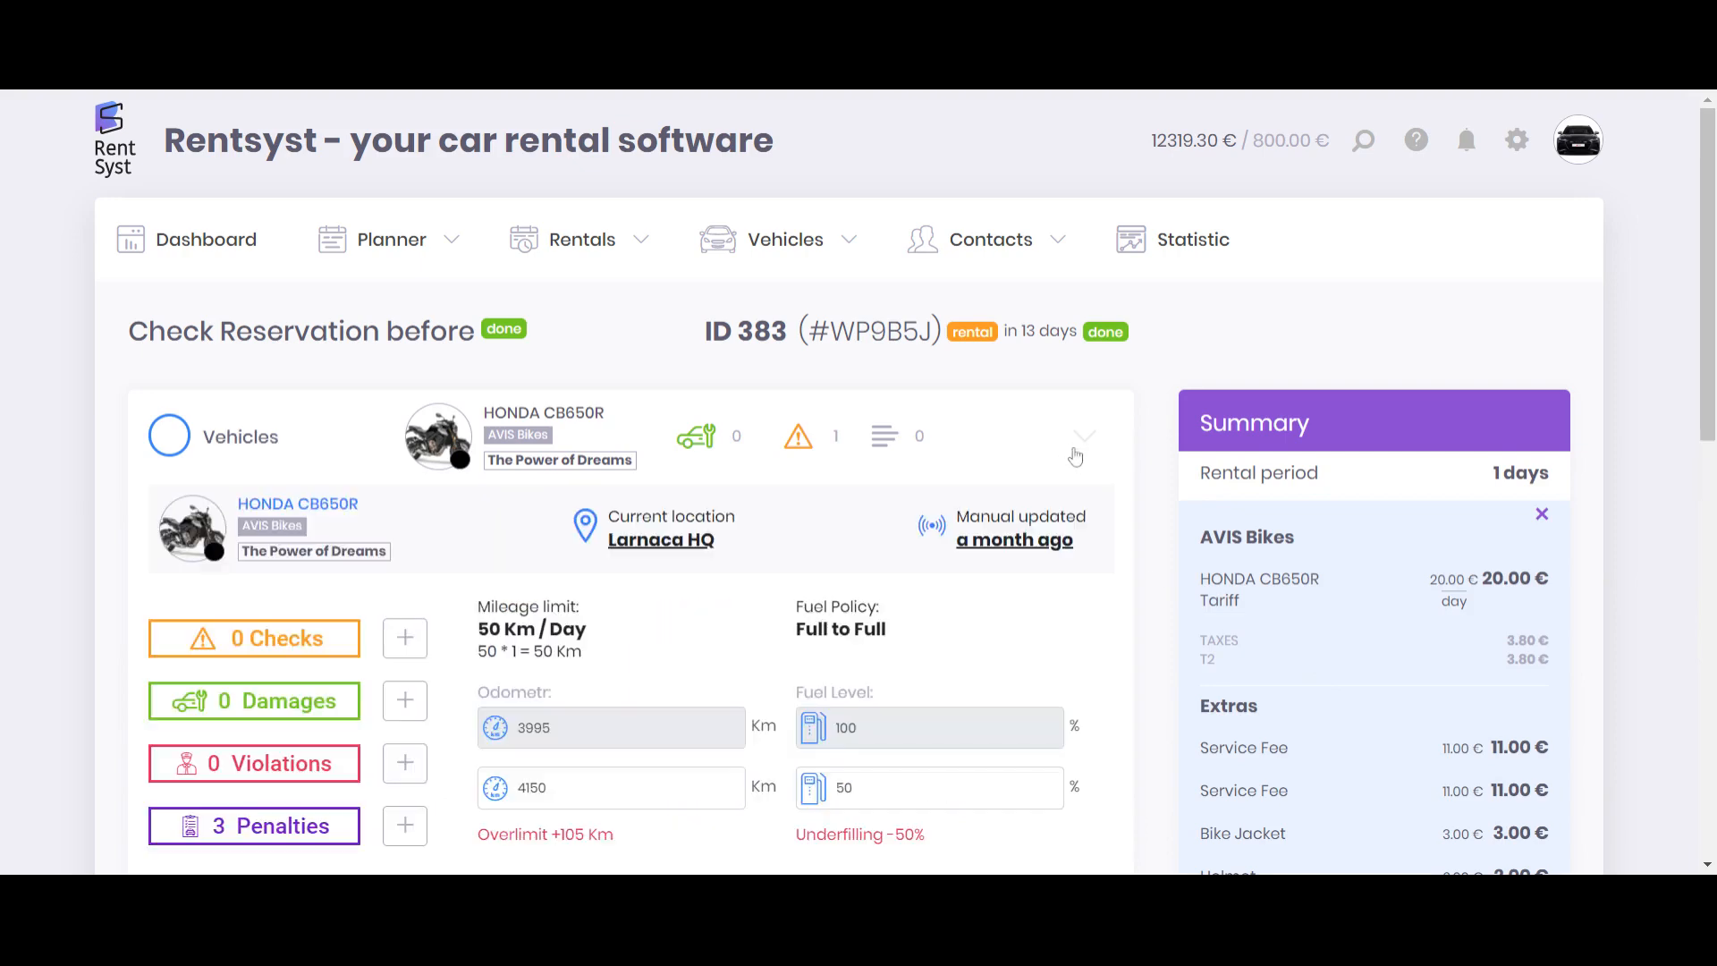
pyautogui.scroll(-1, 704, 584)
pyautogui.scroll(1, 698, 579)
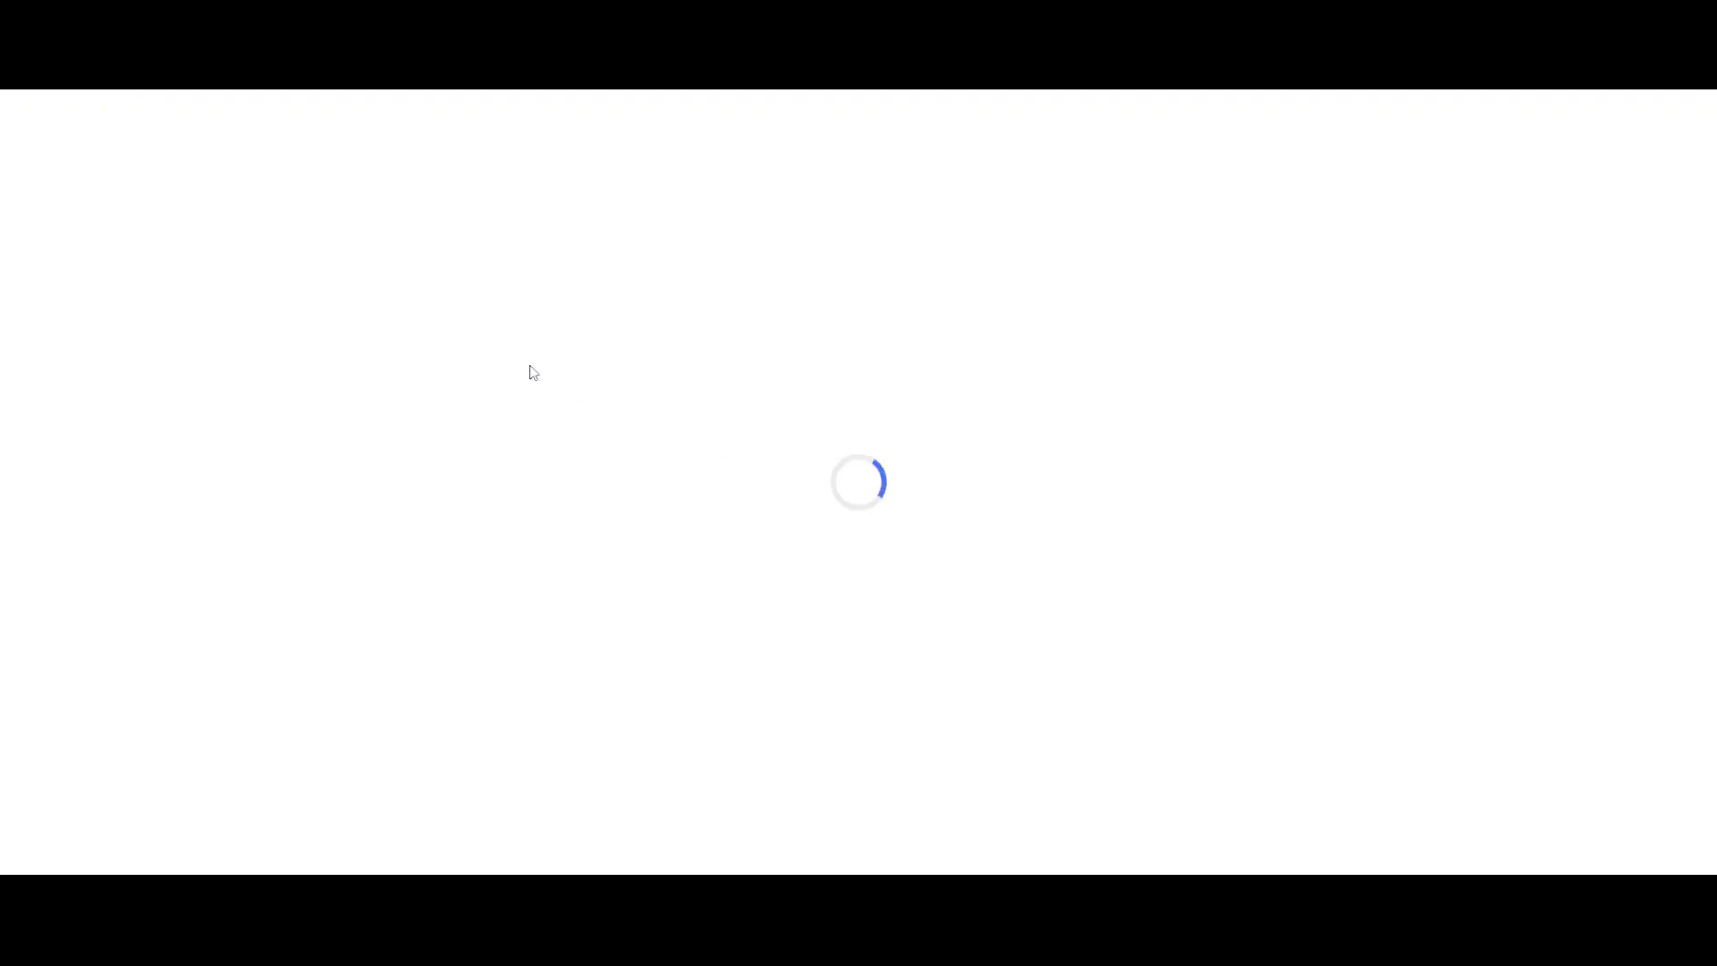
# - Switch the Planner from the daily plan to the Timeline view
pyautogui.moveTo(125, 333); pyautogui.dragTo(349, 334)
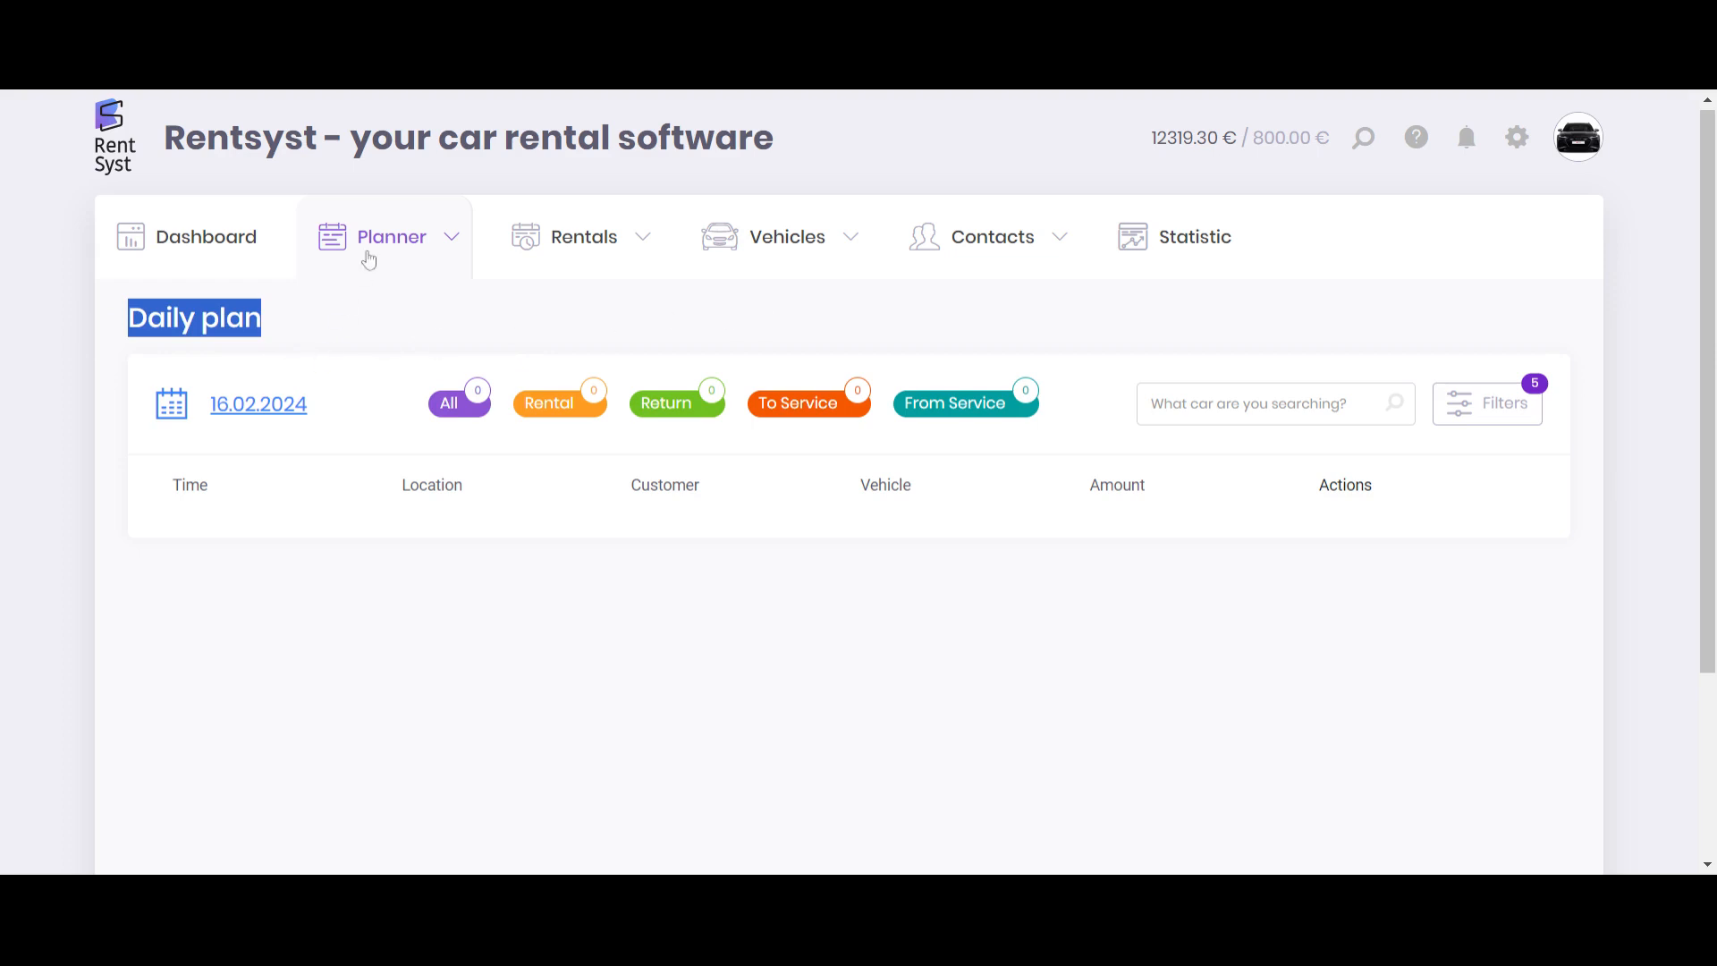
pyautogui.click(368, 258)
pyautogui.click(368, 356)
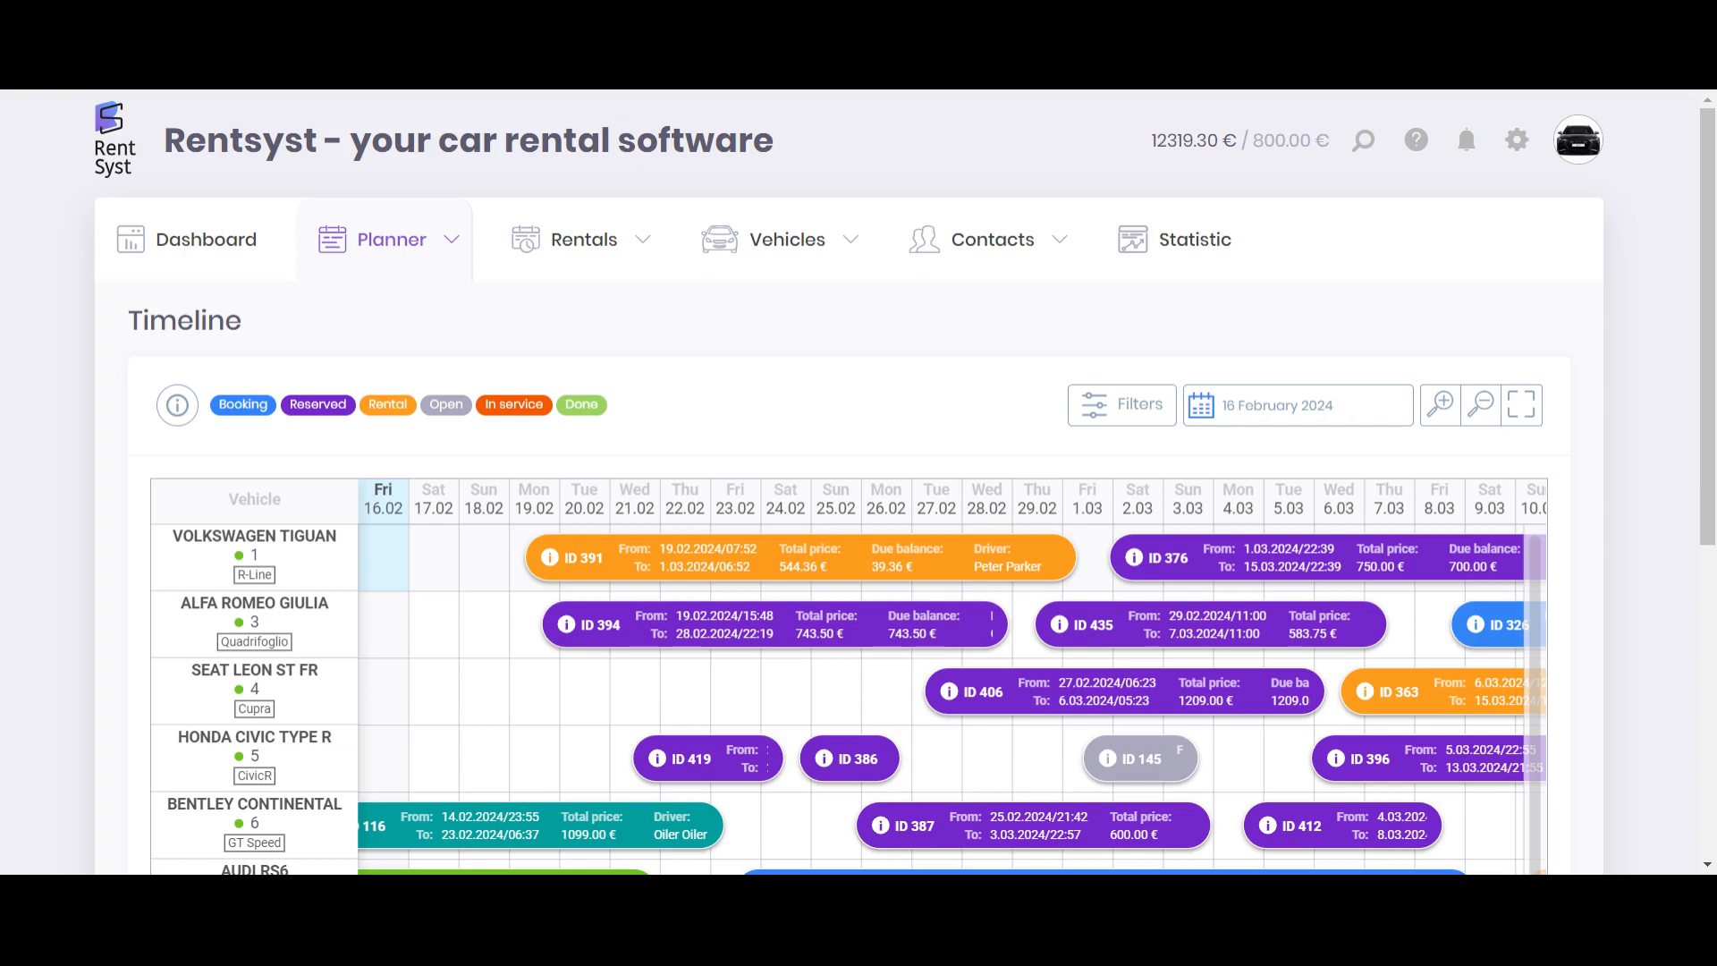
# - View the timeline in full screen, look along the late-February bookings, and leave full screen
pyautogui.scroll(-1, 1503, 367)
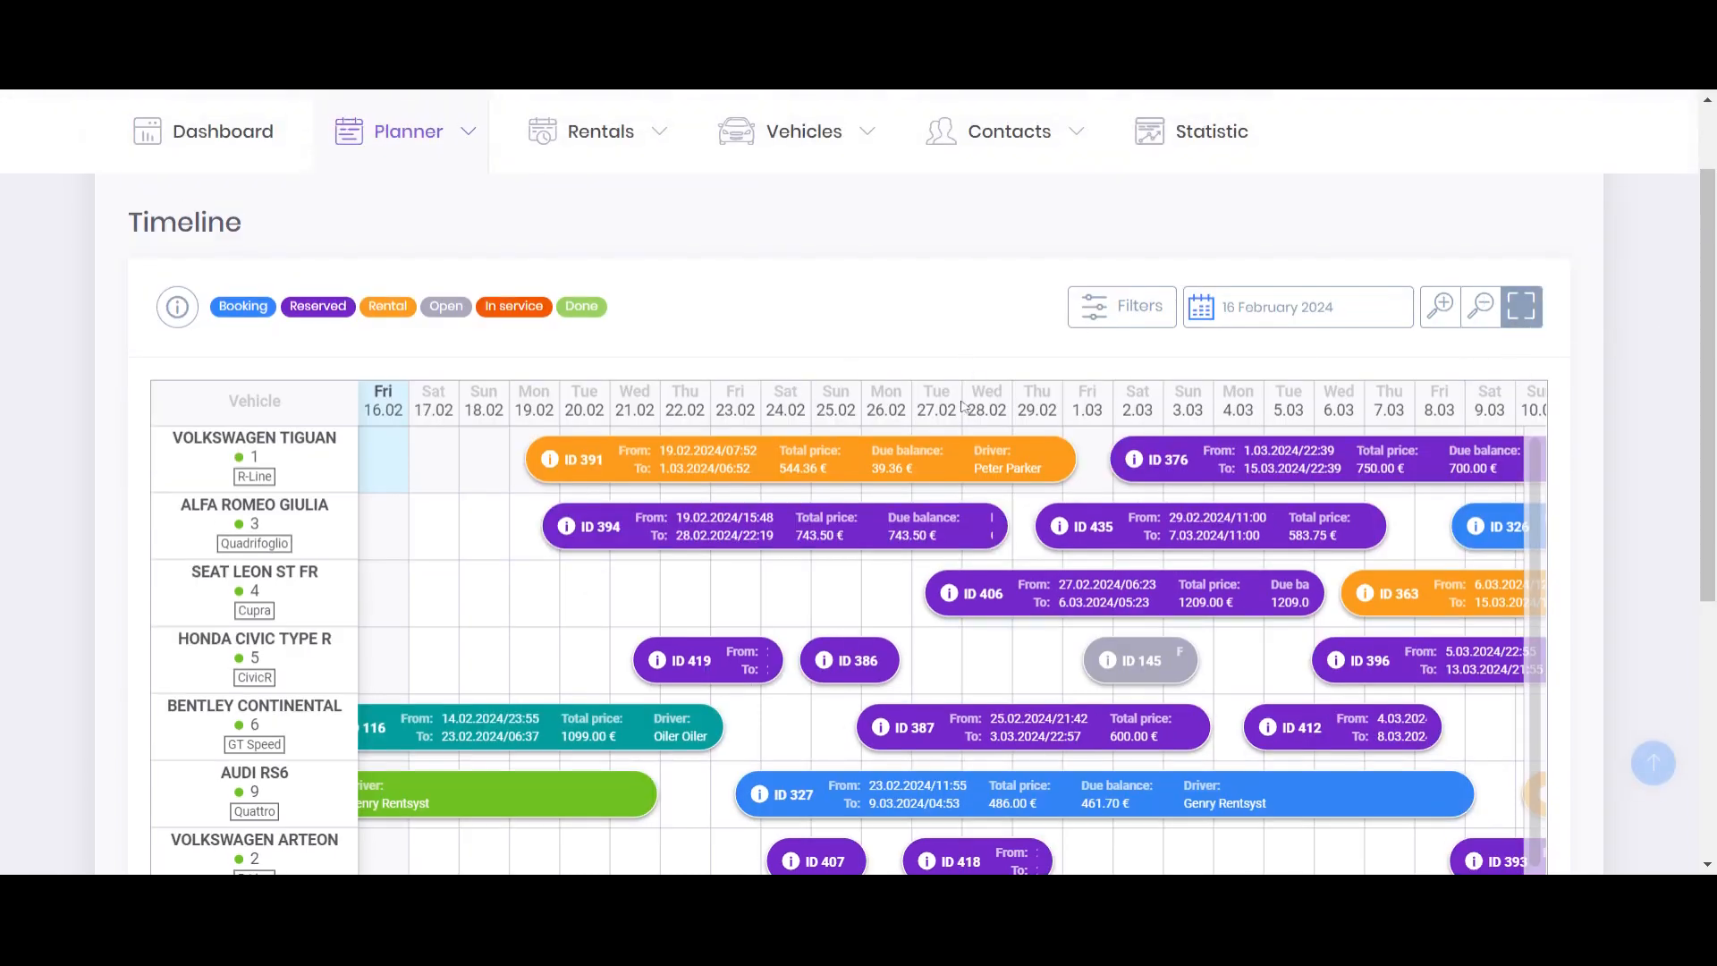
pyautogui.scroll(1, 615, 268)
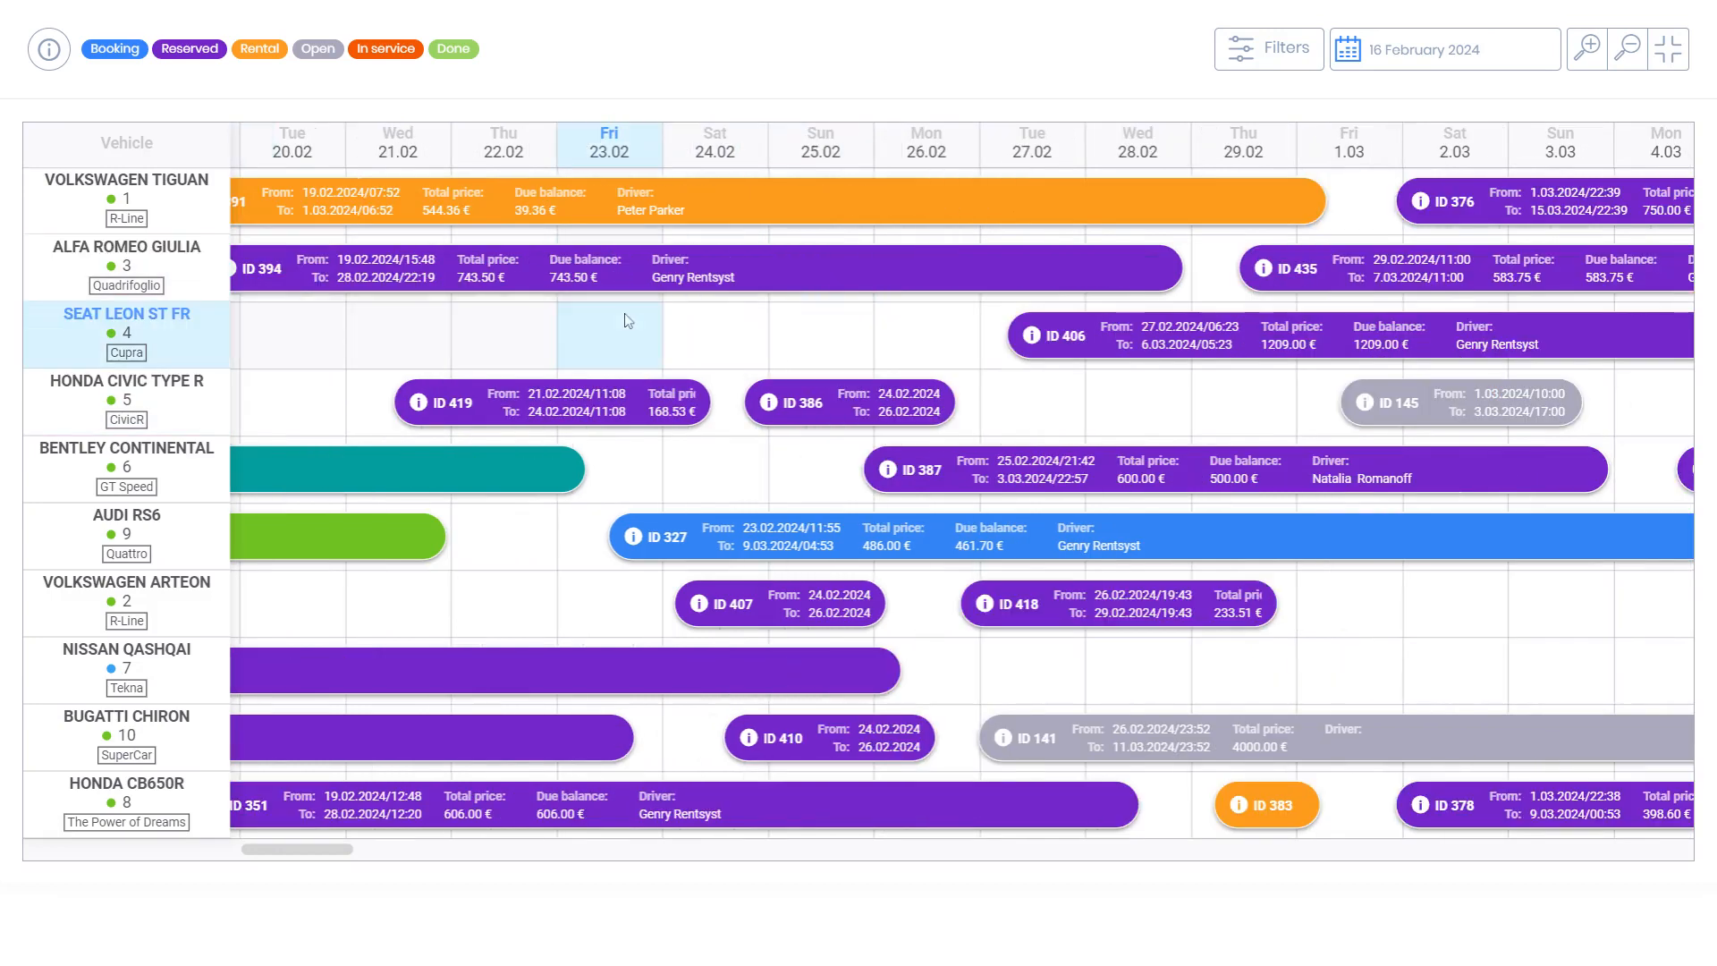
pyautogui.hscroll(-1, 386, 213)
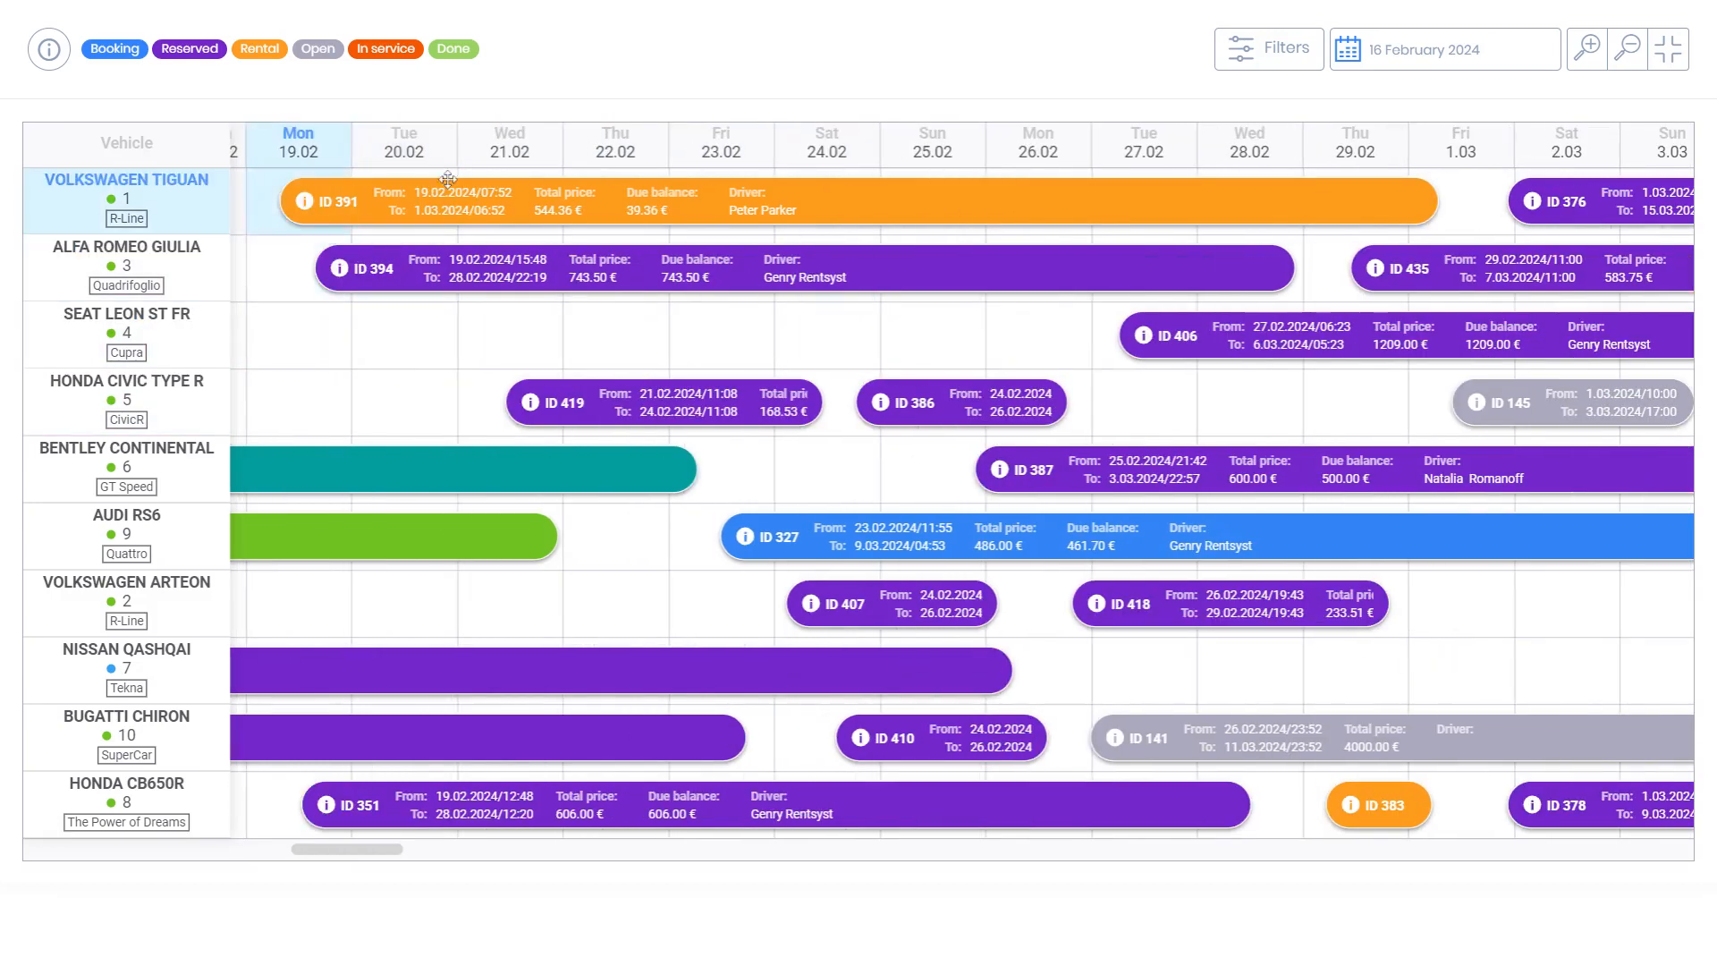
pyautogui.click(1662, 55)
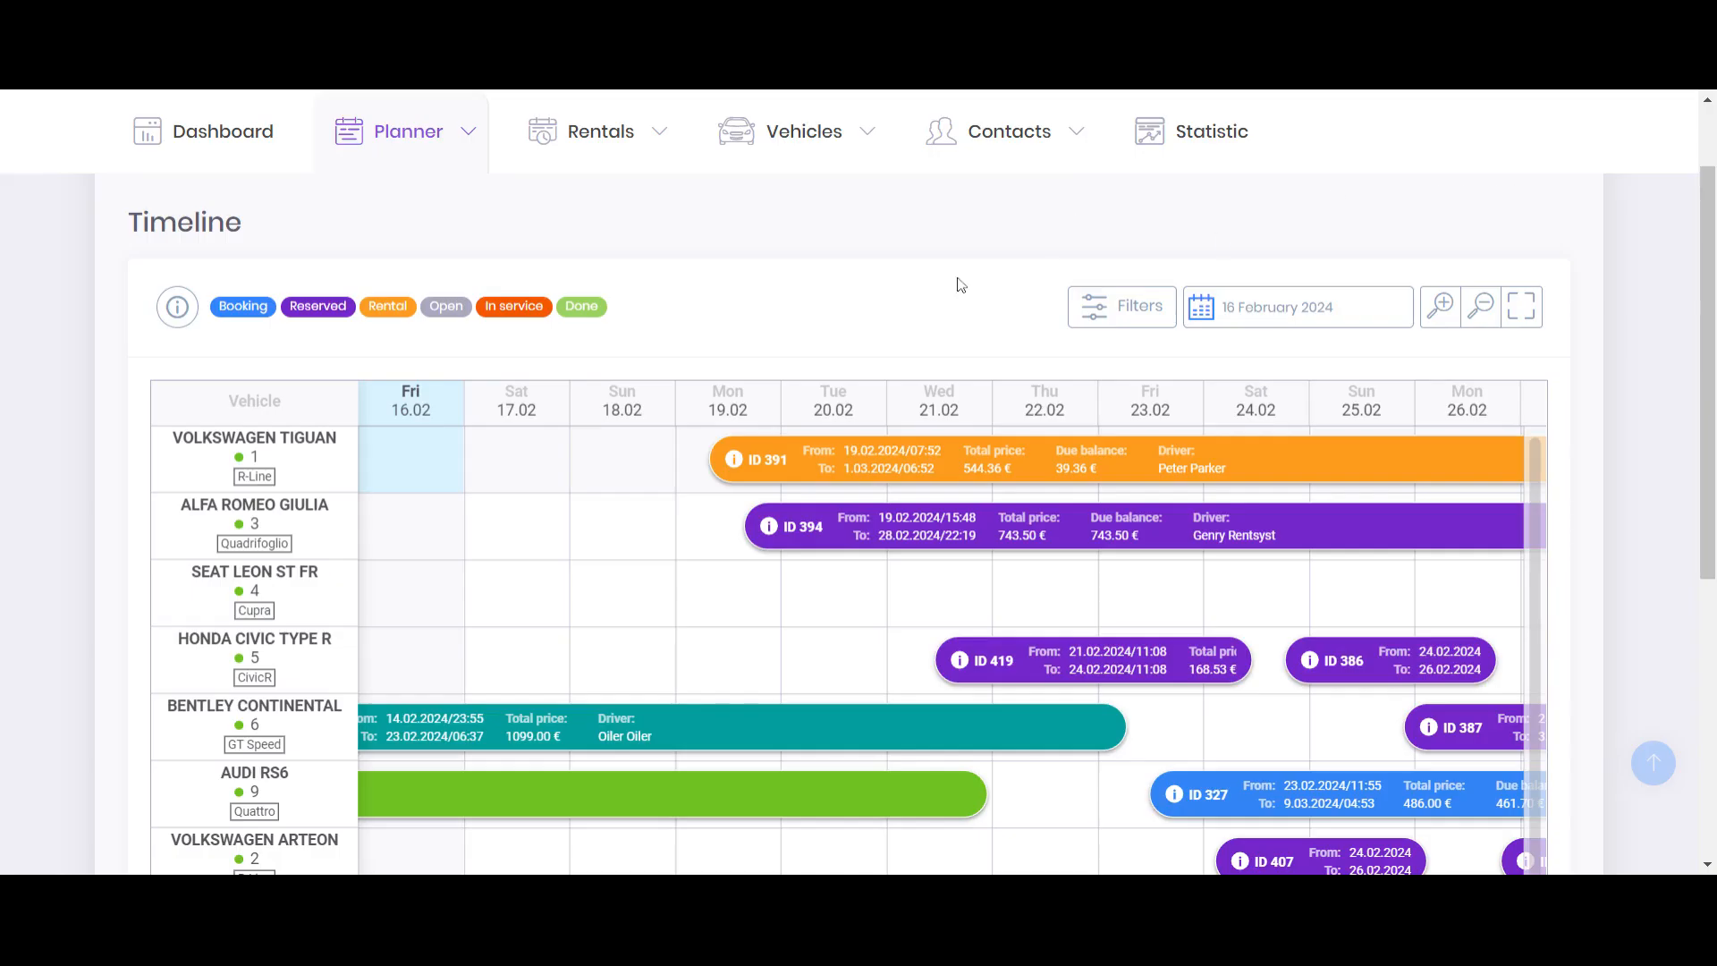
pyautogui.click(1513, 310)
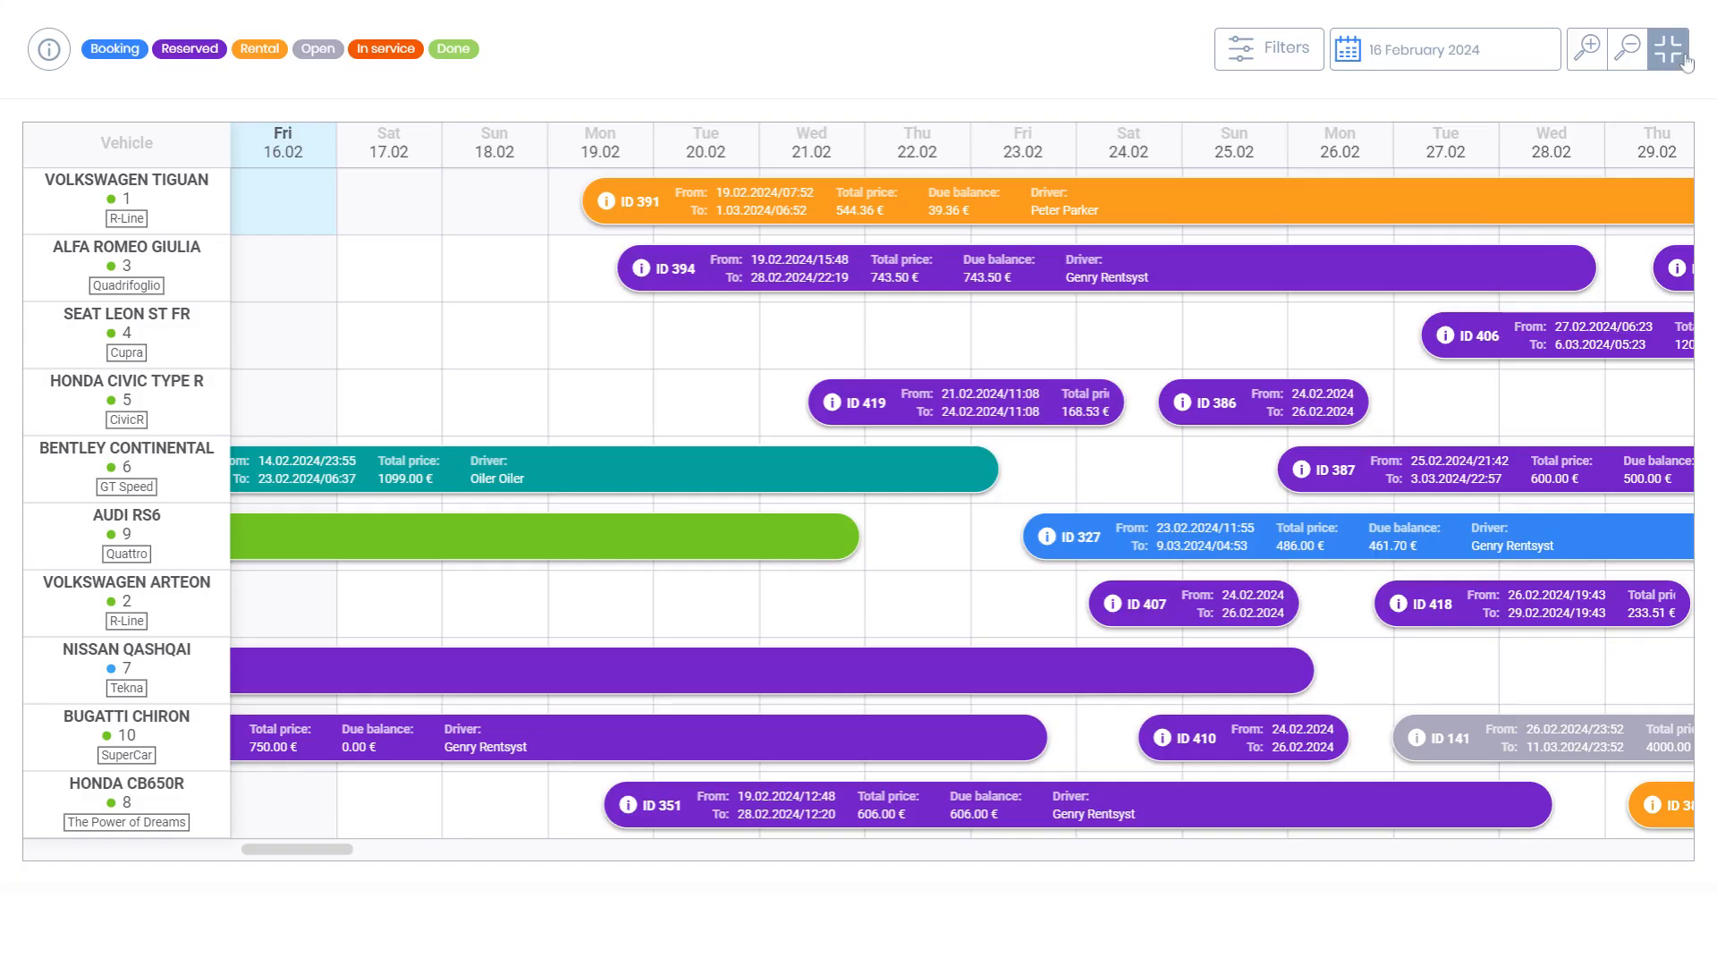
pyautogui.press('Escape')
pyautogui.hotkey('ctrl', '-')
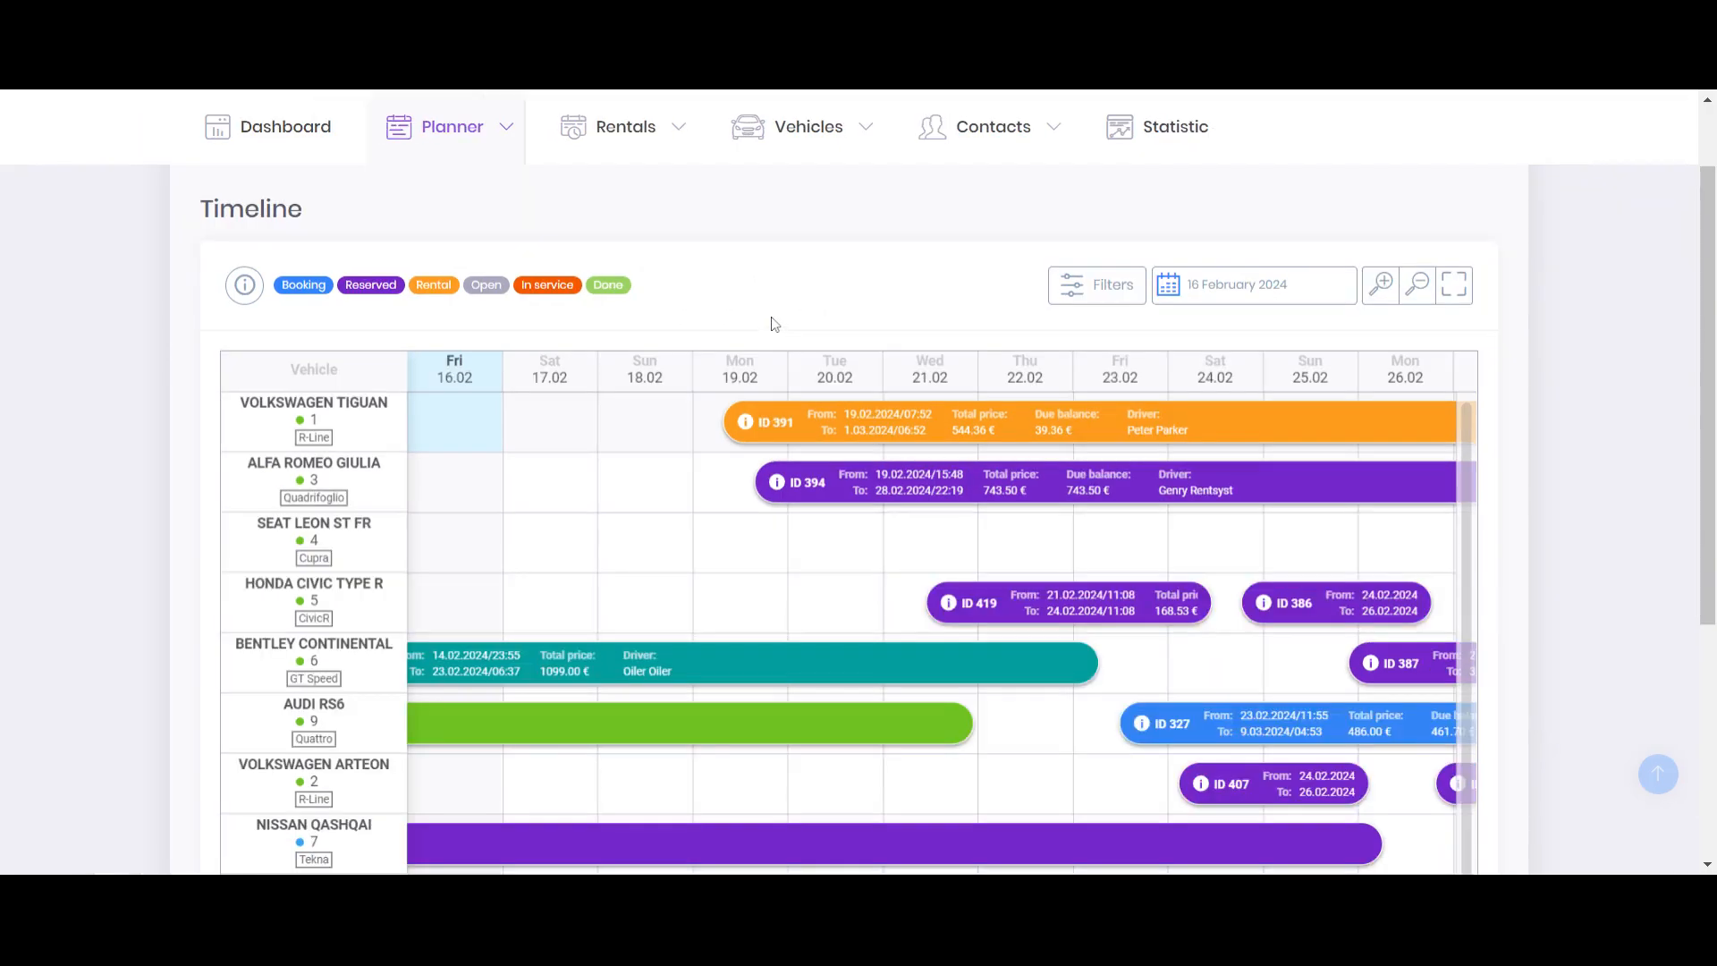
pyautogui.hotkey('ctrl', '+')
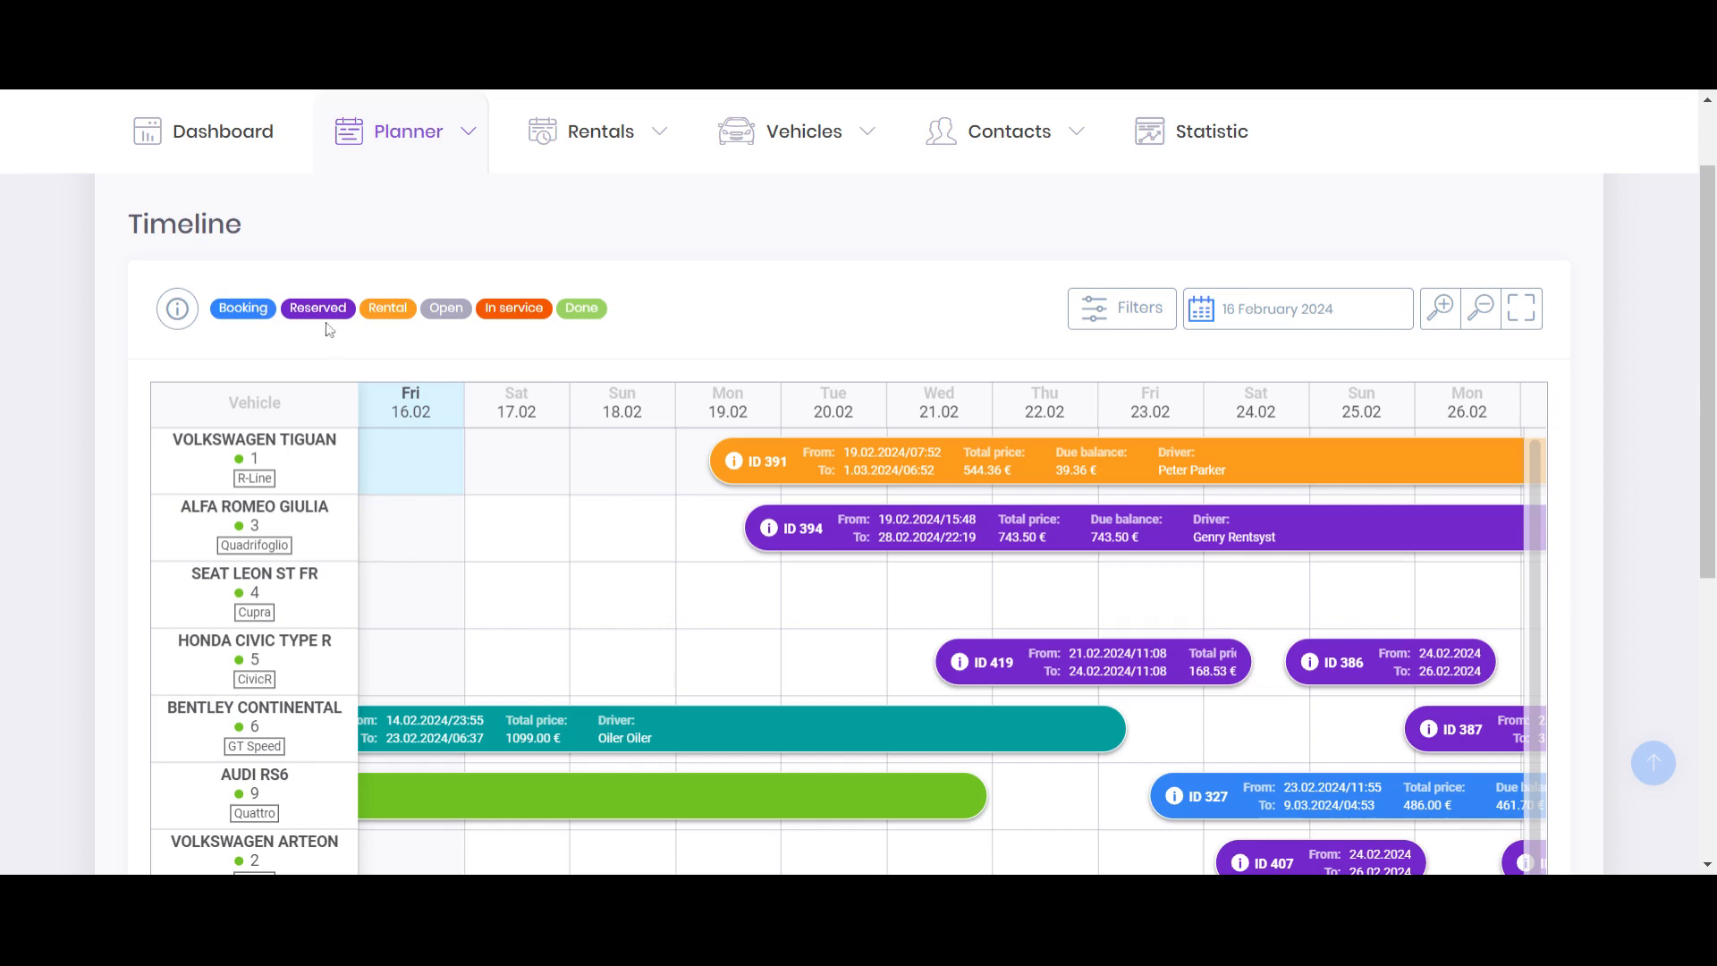
# - Zoom the timeline's date scale out to cover February to early April and back in, comparing bookings with the status legend
pyautogui.scroll(-1, 590, 546)
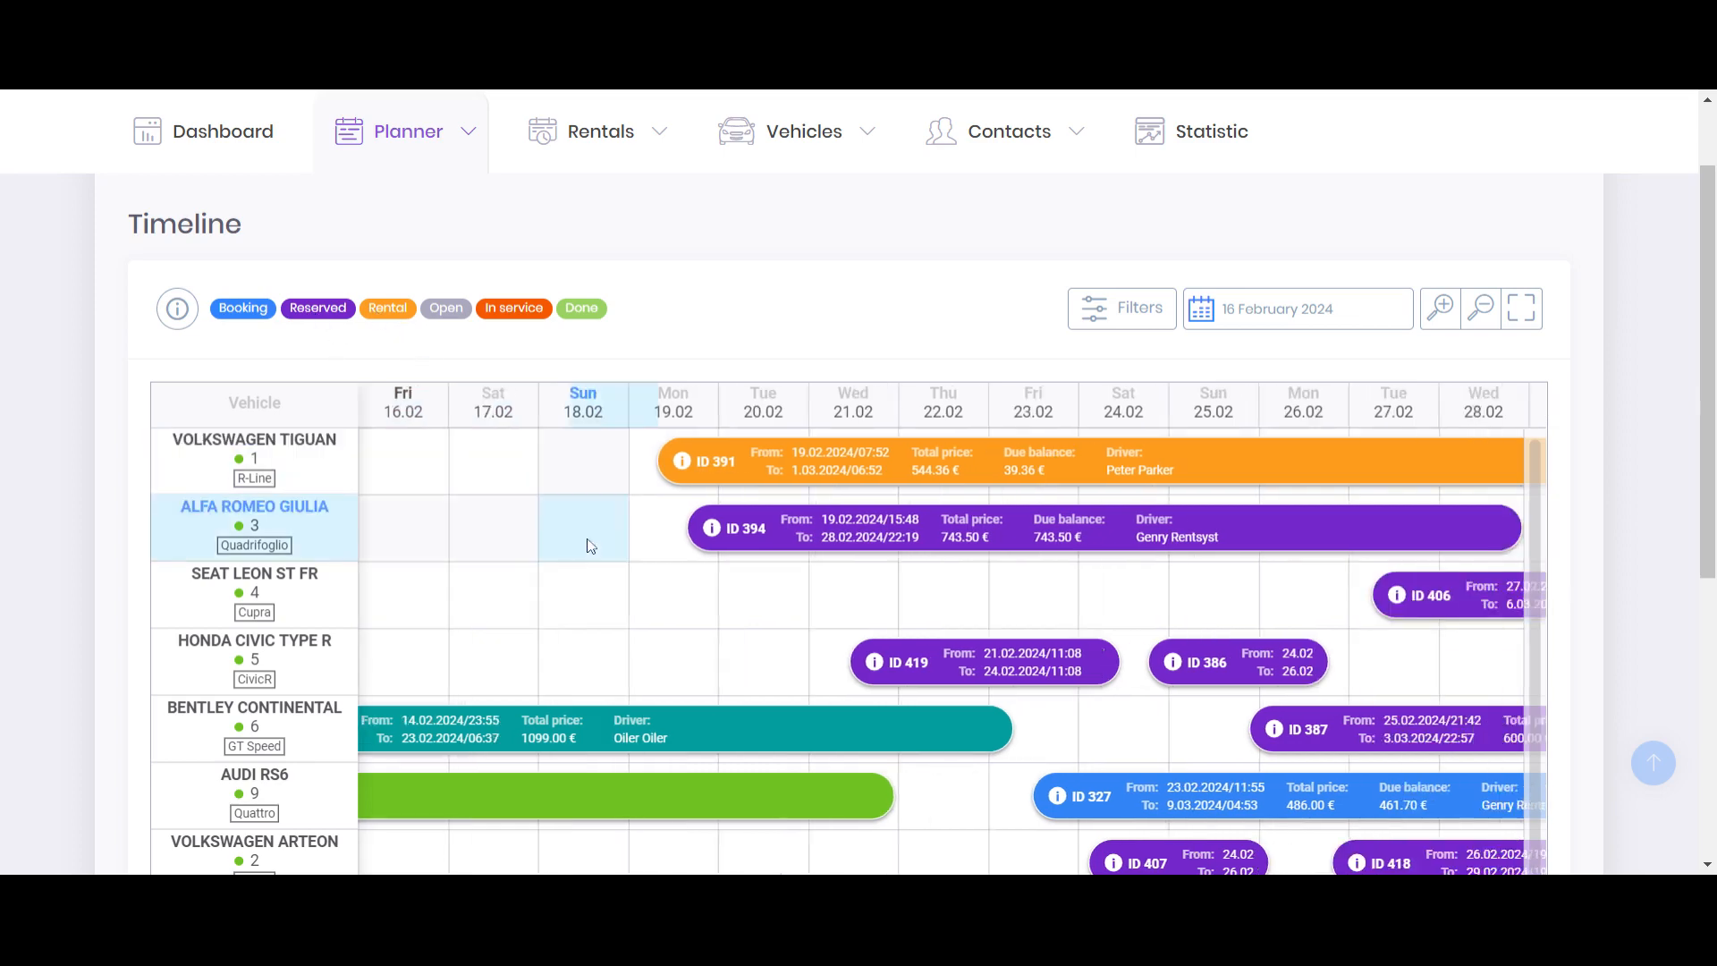
pyautogui.scroll(-3, 590, 547)
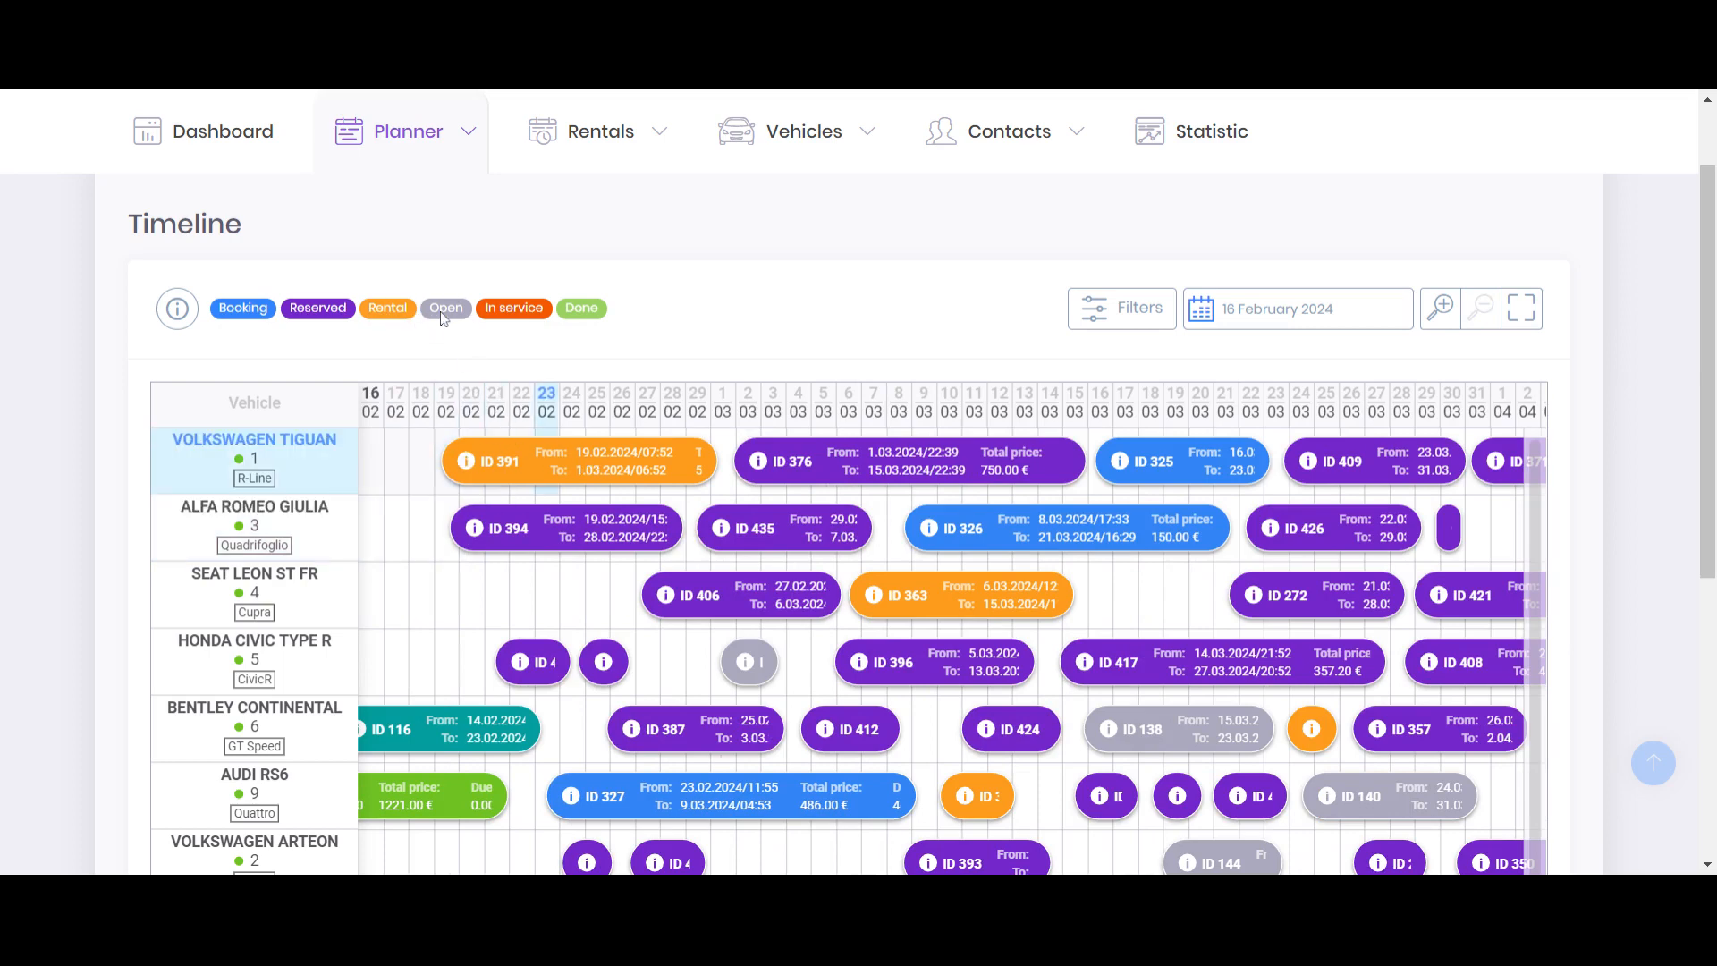
pyautogui.scroll(4, 686, 661)
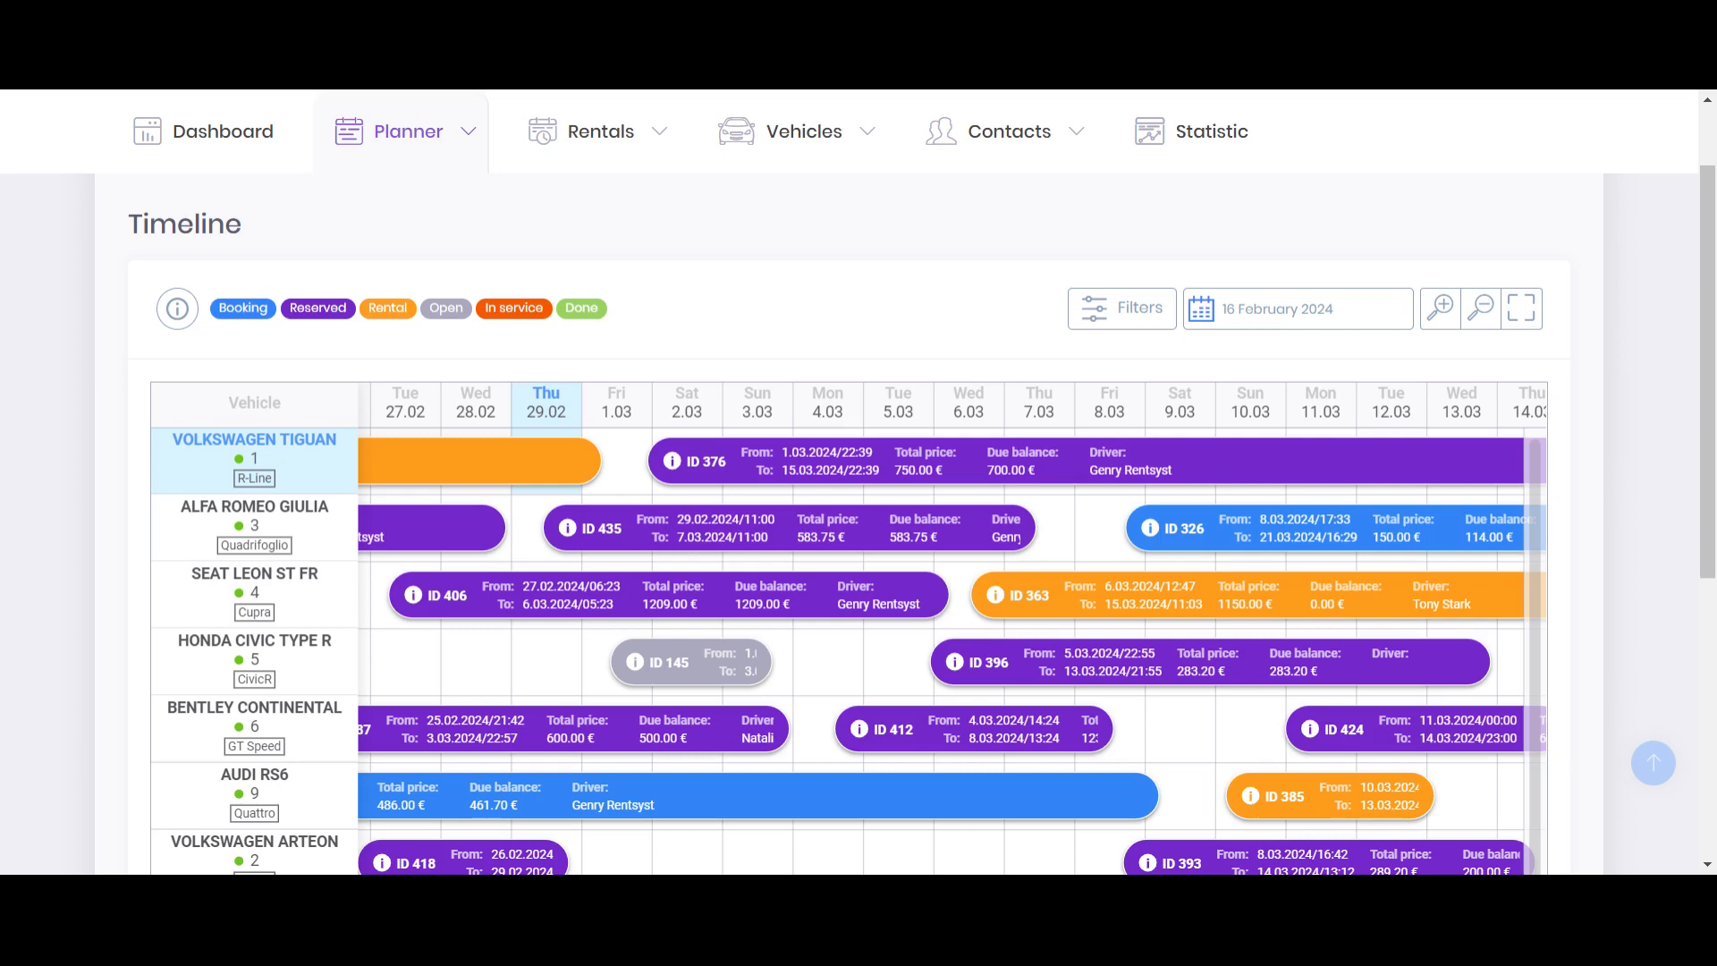
# - Show the timeline in full screen and look through the bookings up to 21 March and back to 16 February
pyautogui.click(1523, 309)
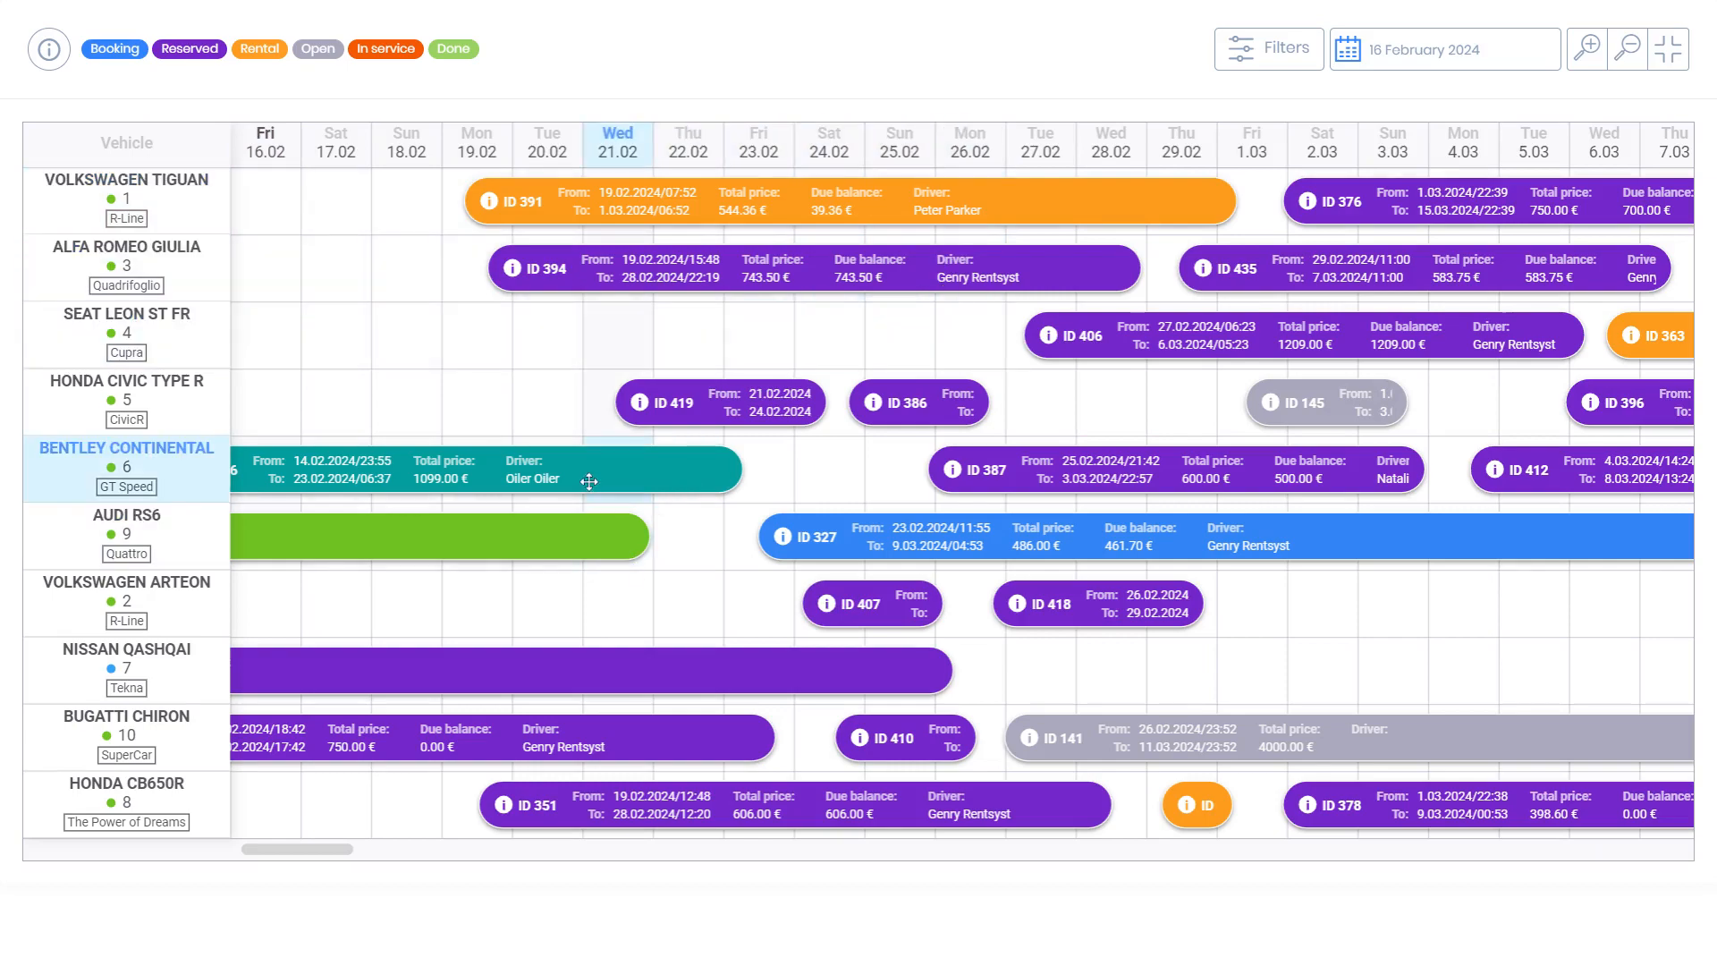
pyautogui.hscroll(3, 590, 479)
pyautogui.hscroll(9, 590, 480)
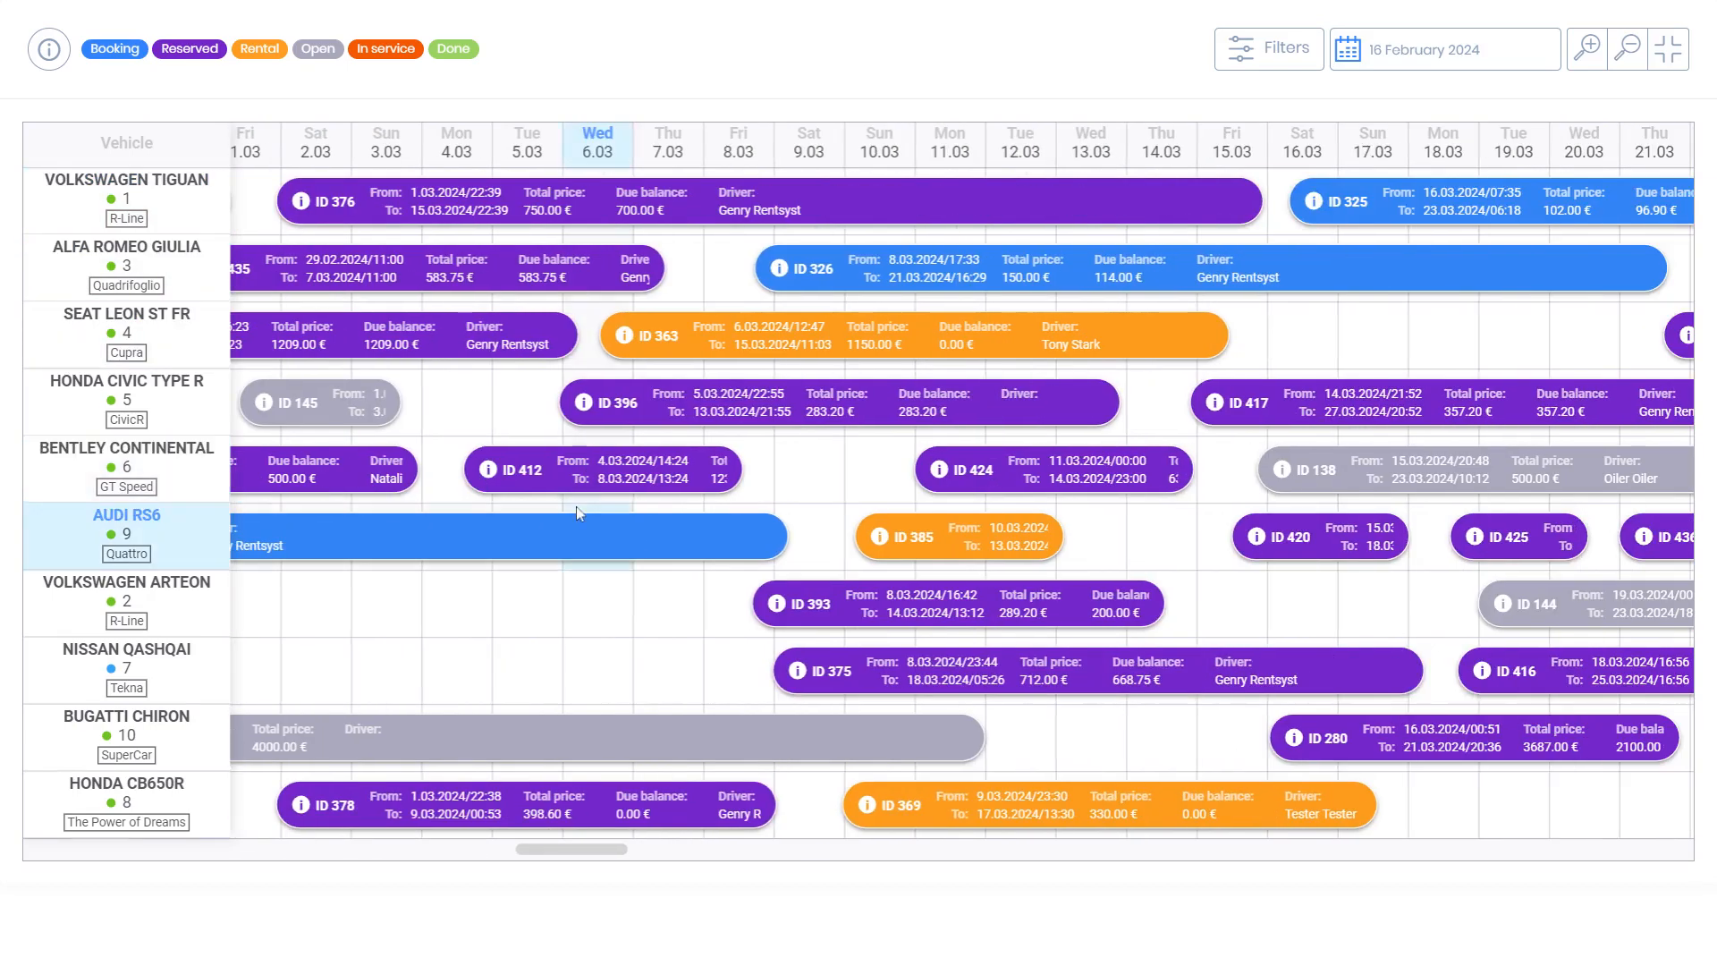
pyautogui.hscroll(-11, 590, 501)
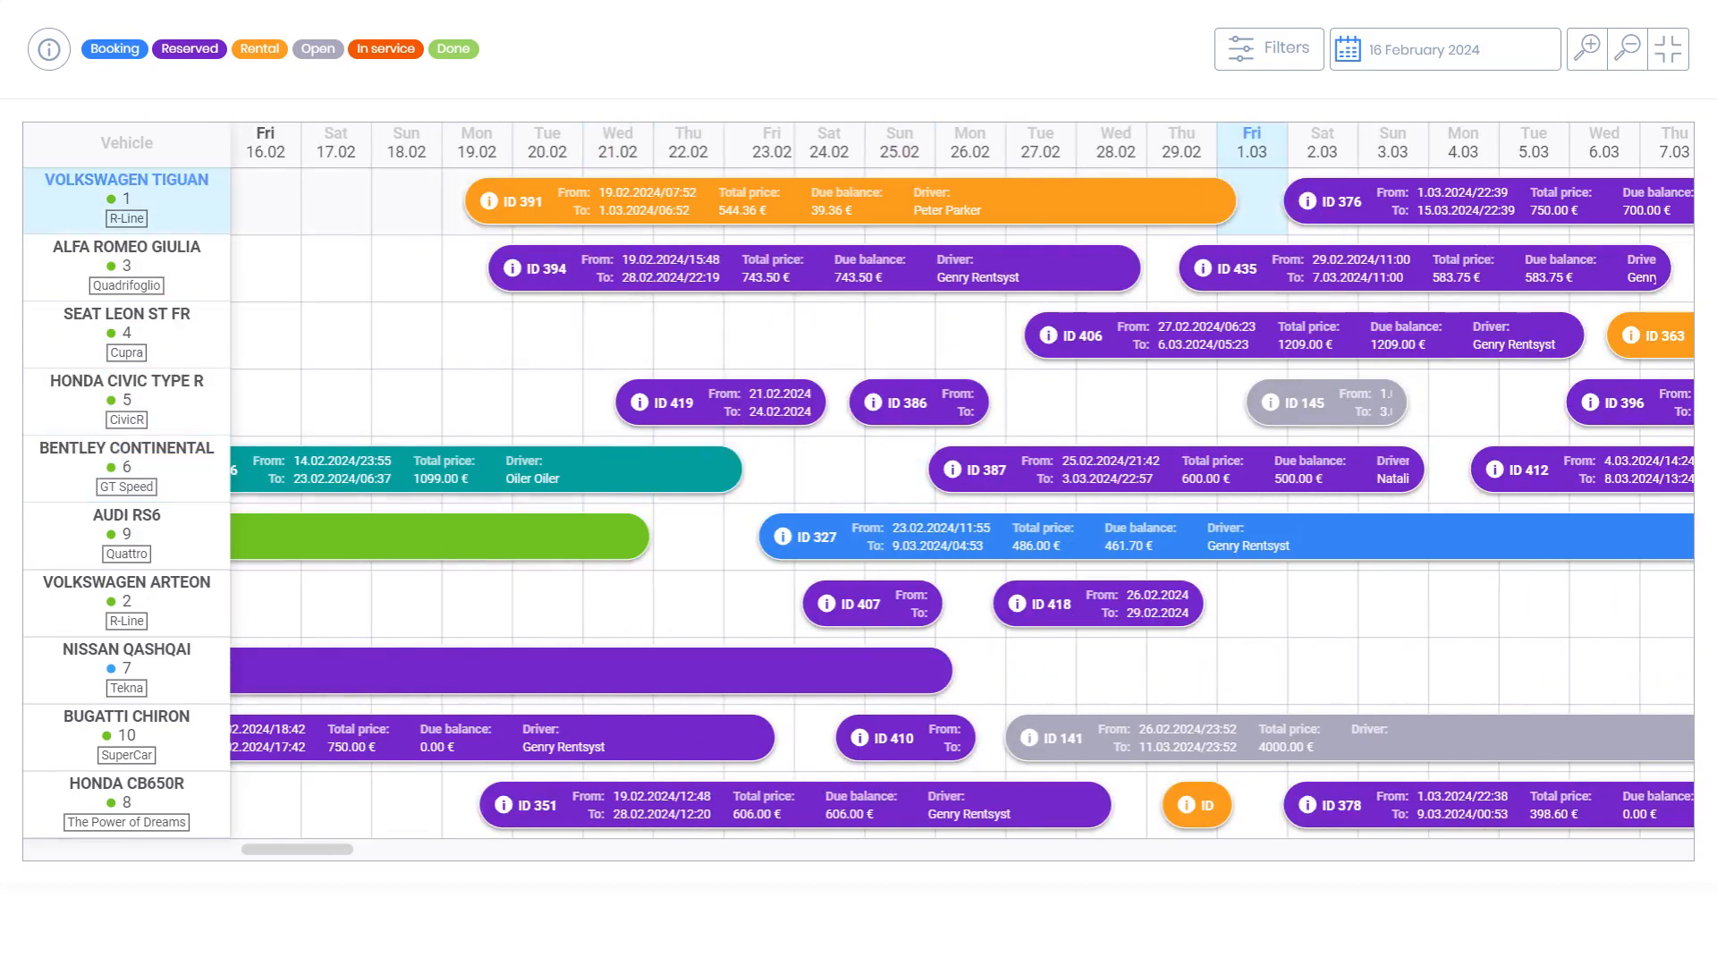
# - Set the timeline's start date to 01 December 2023 and look through the bookings up to early January
pyautogui.click(1431, 49)
pyautogui.click(1316, 104)
pyautogui.click(1316, 103)
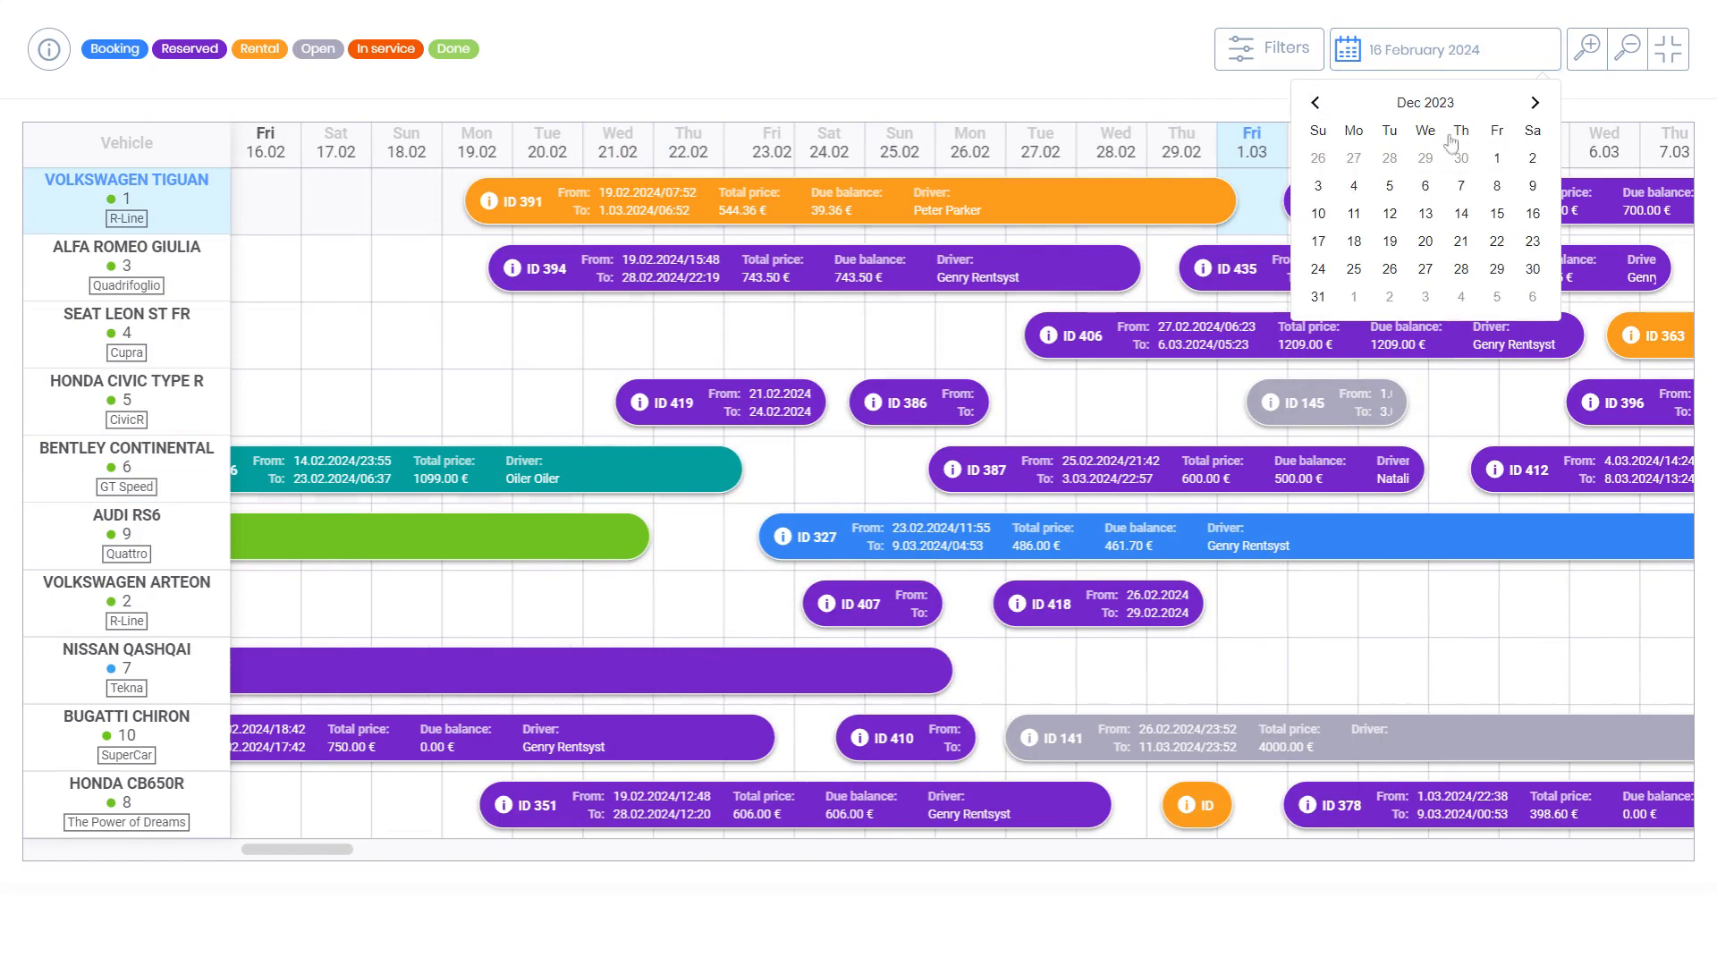
pyautogui.click(1497, 157)
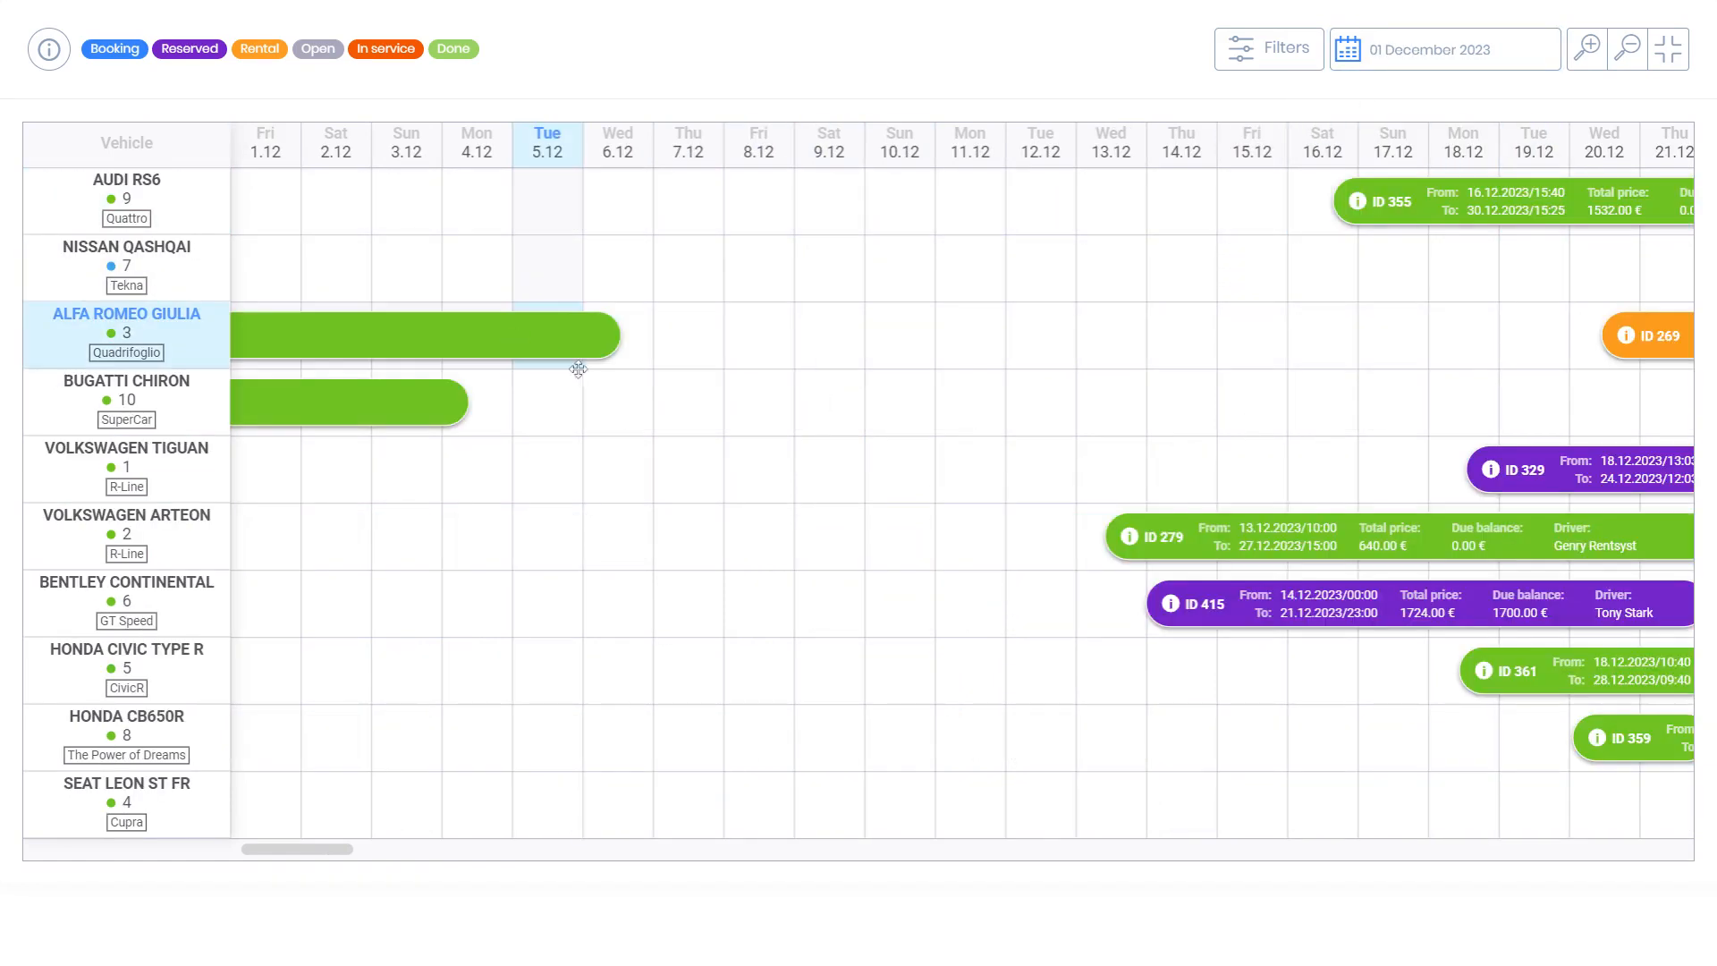
pyautogui.hscroll(8, 617, 403)
pyautogui.hscroll(3, 634, 446)
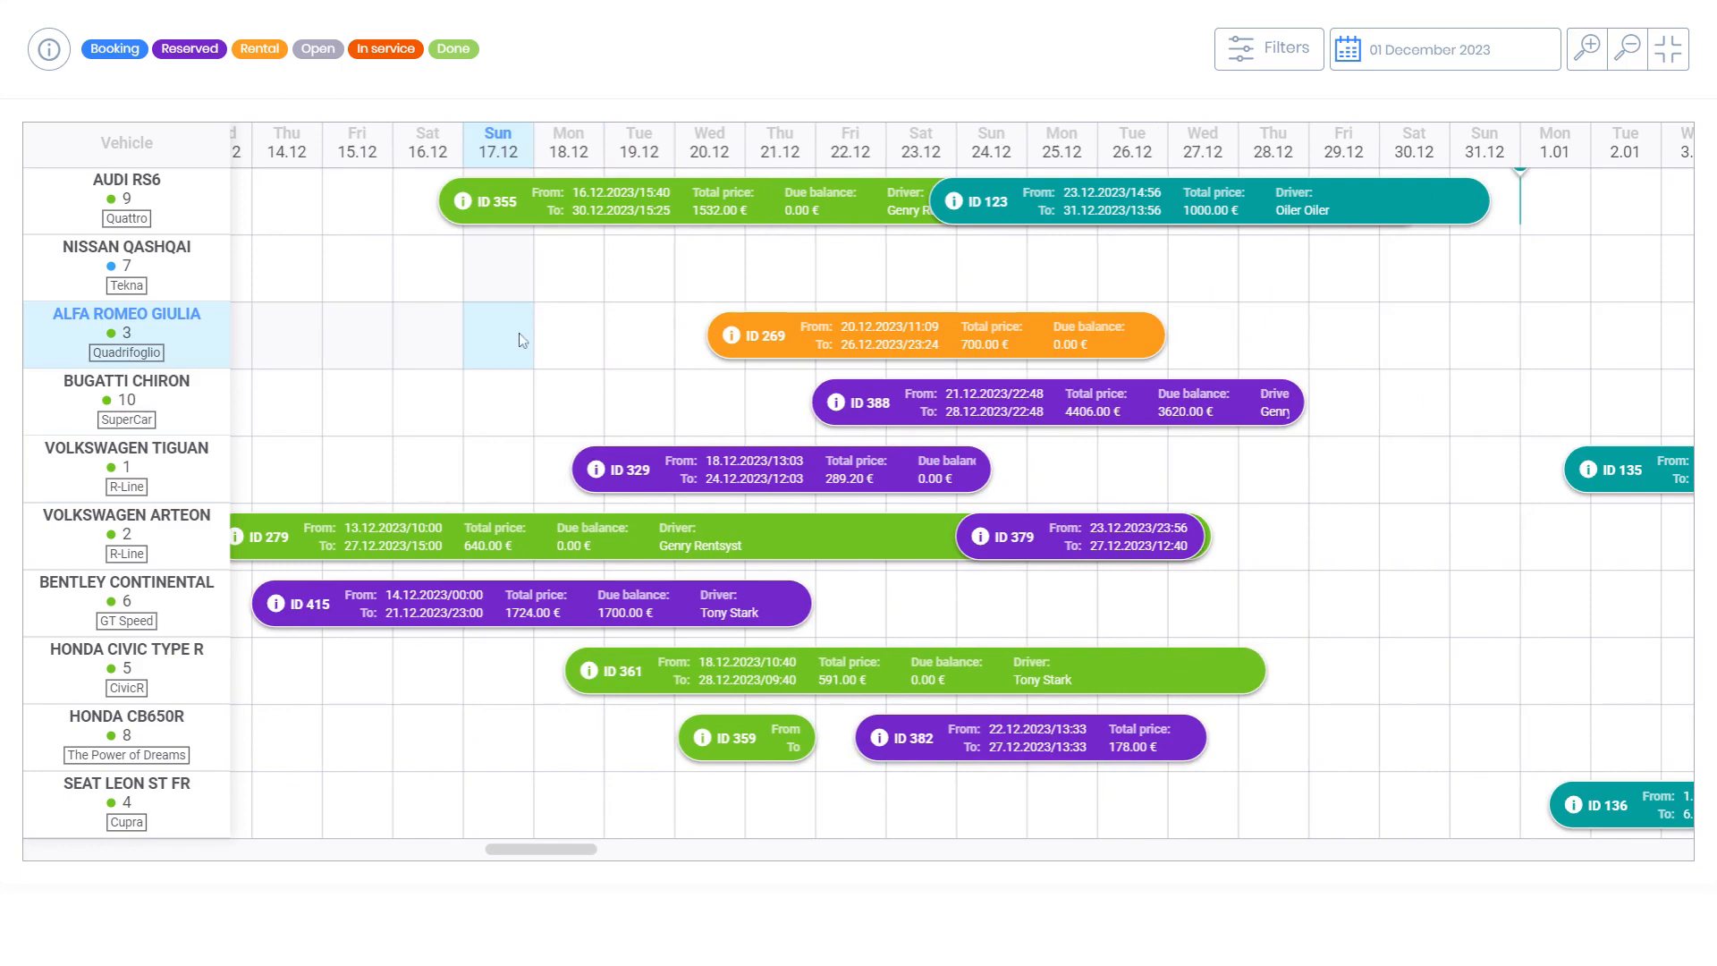
# - Leave full screen and set the timeline's start date to 16 February 2024
pyautogui.hscroll(-2, 420, 523)
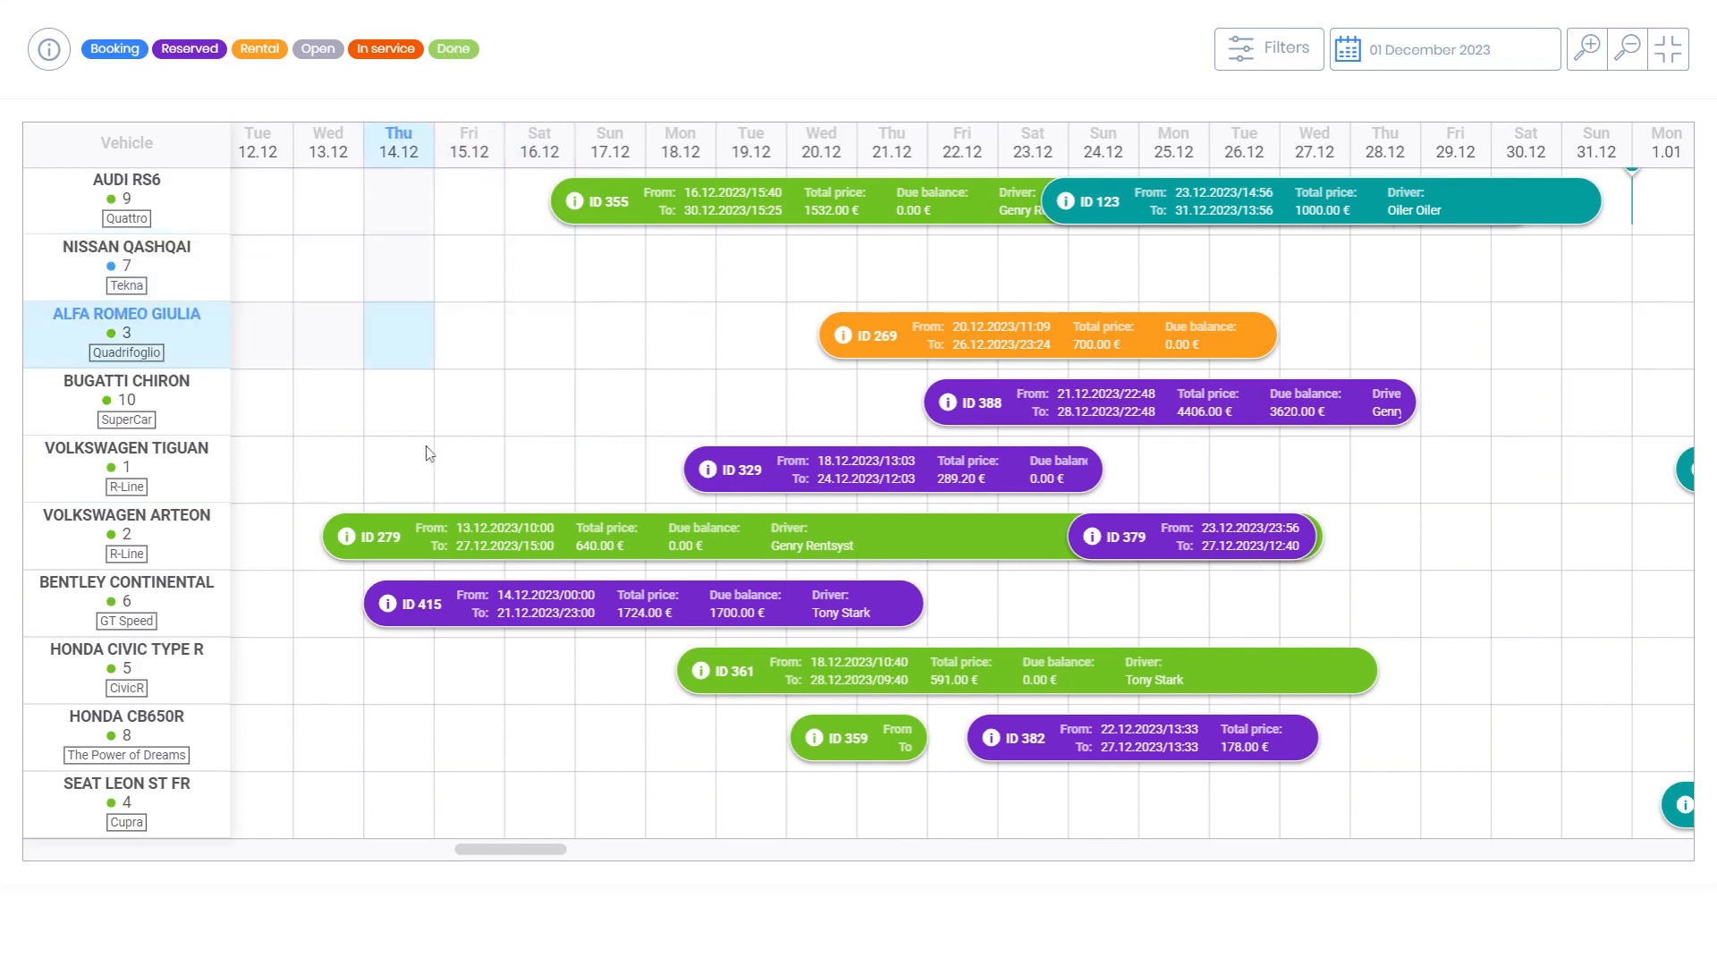
pyautogui.click(1675, 51)
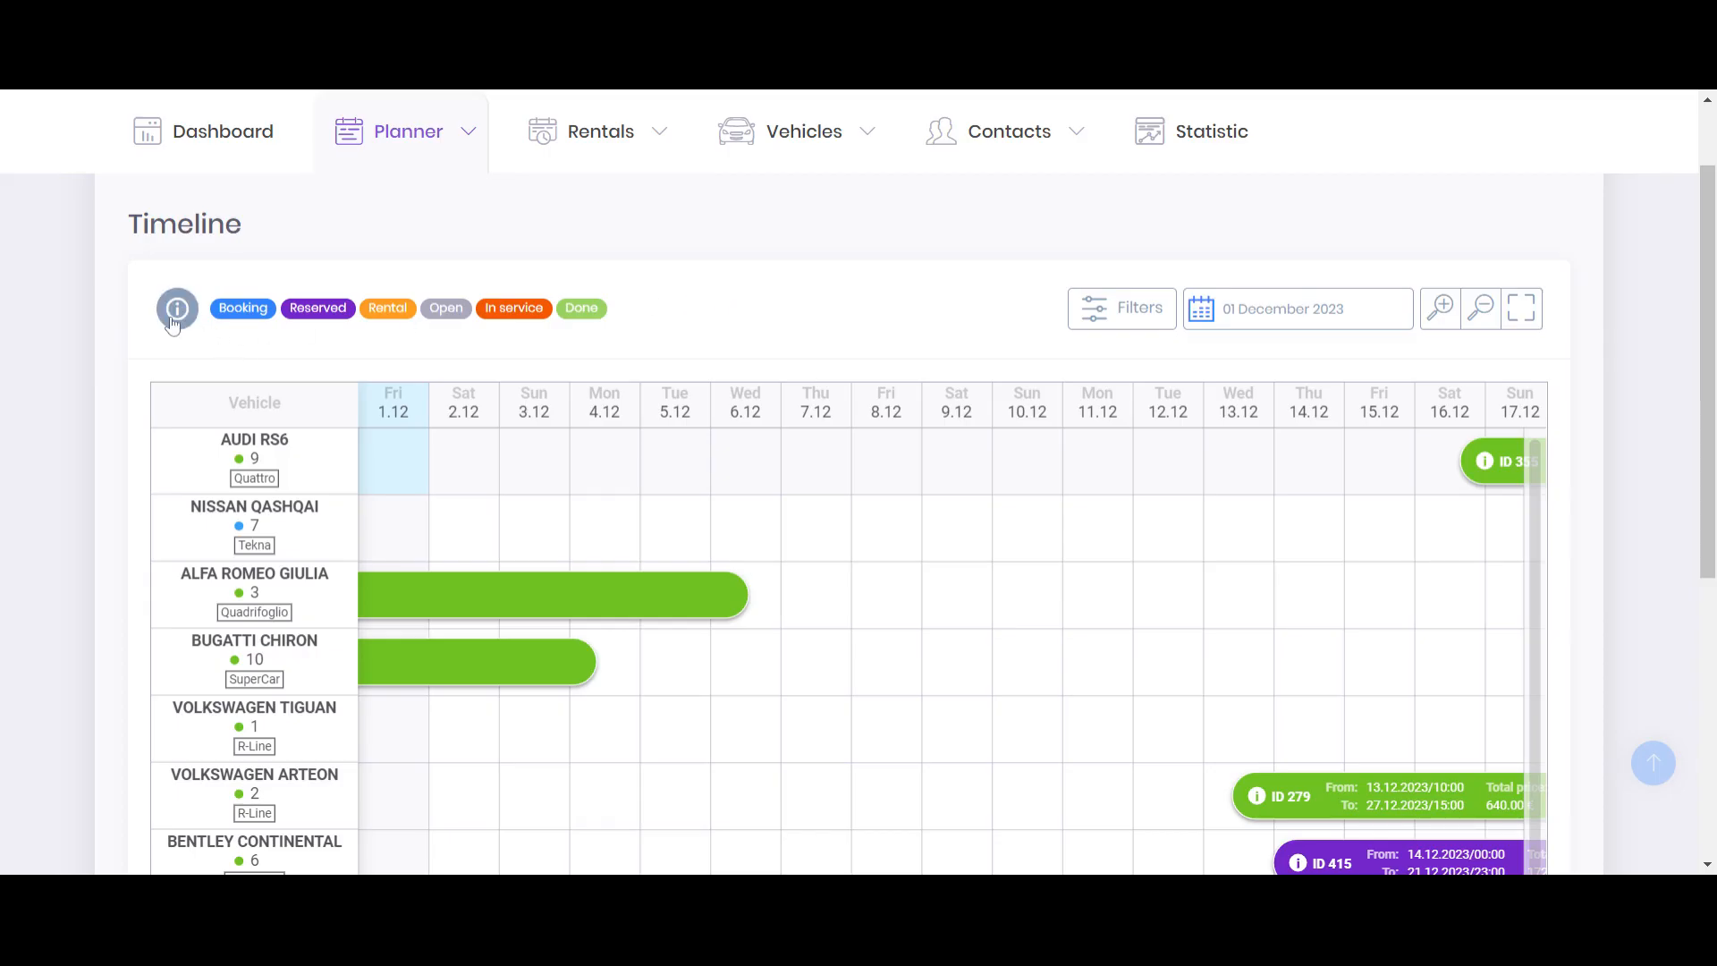
pyautogui.click(1189, 329)
pyautogui.doubleClick(1388, 362)
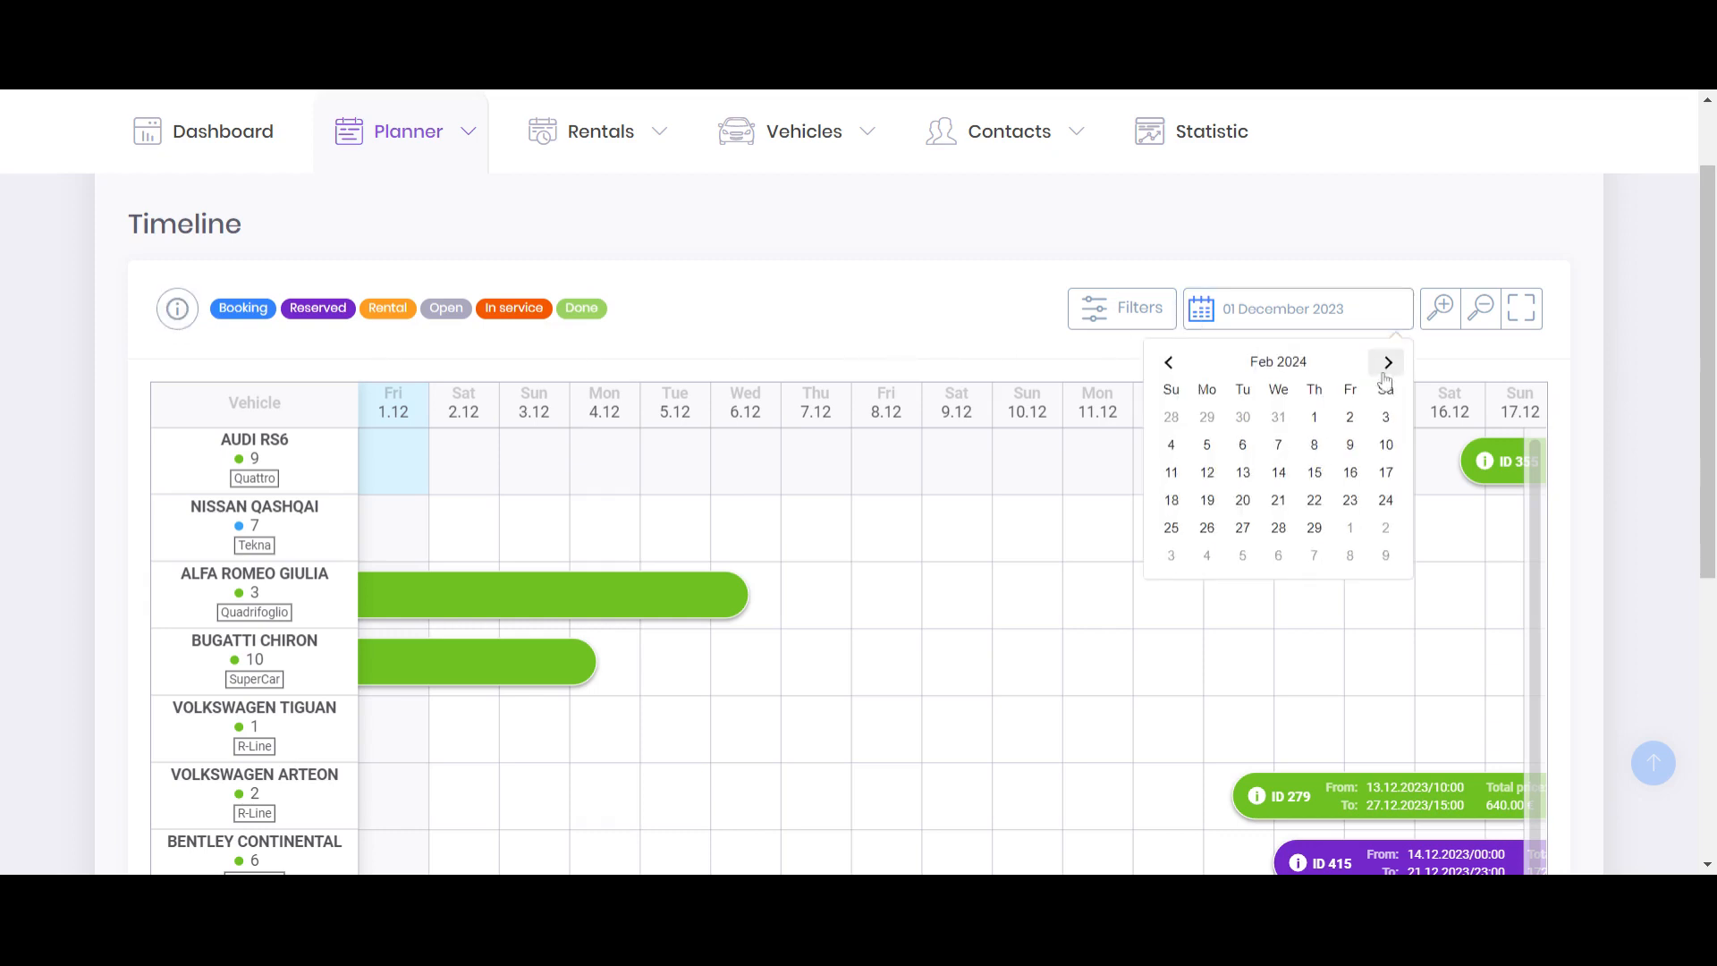
pyautogui.click(1315, 472)
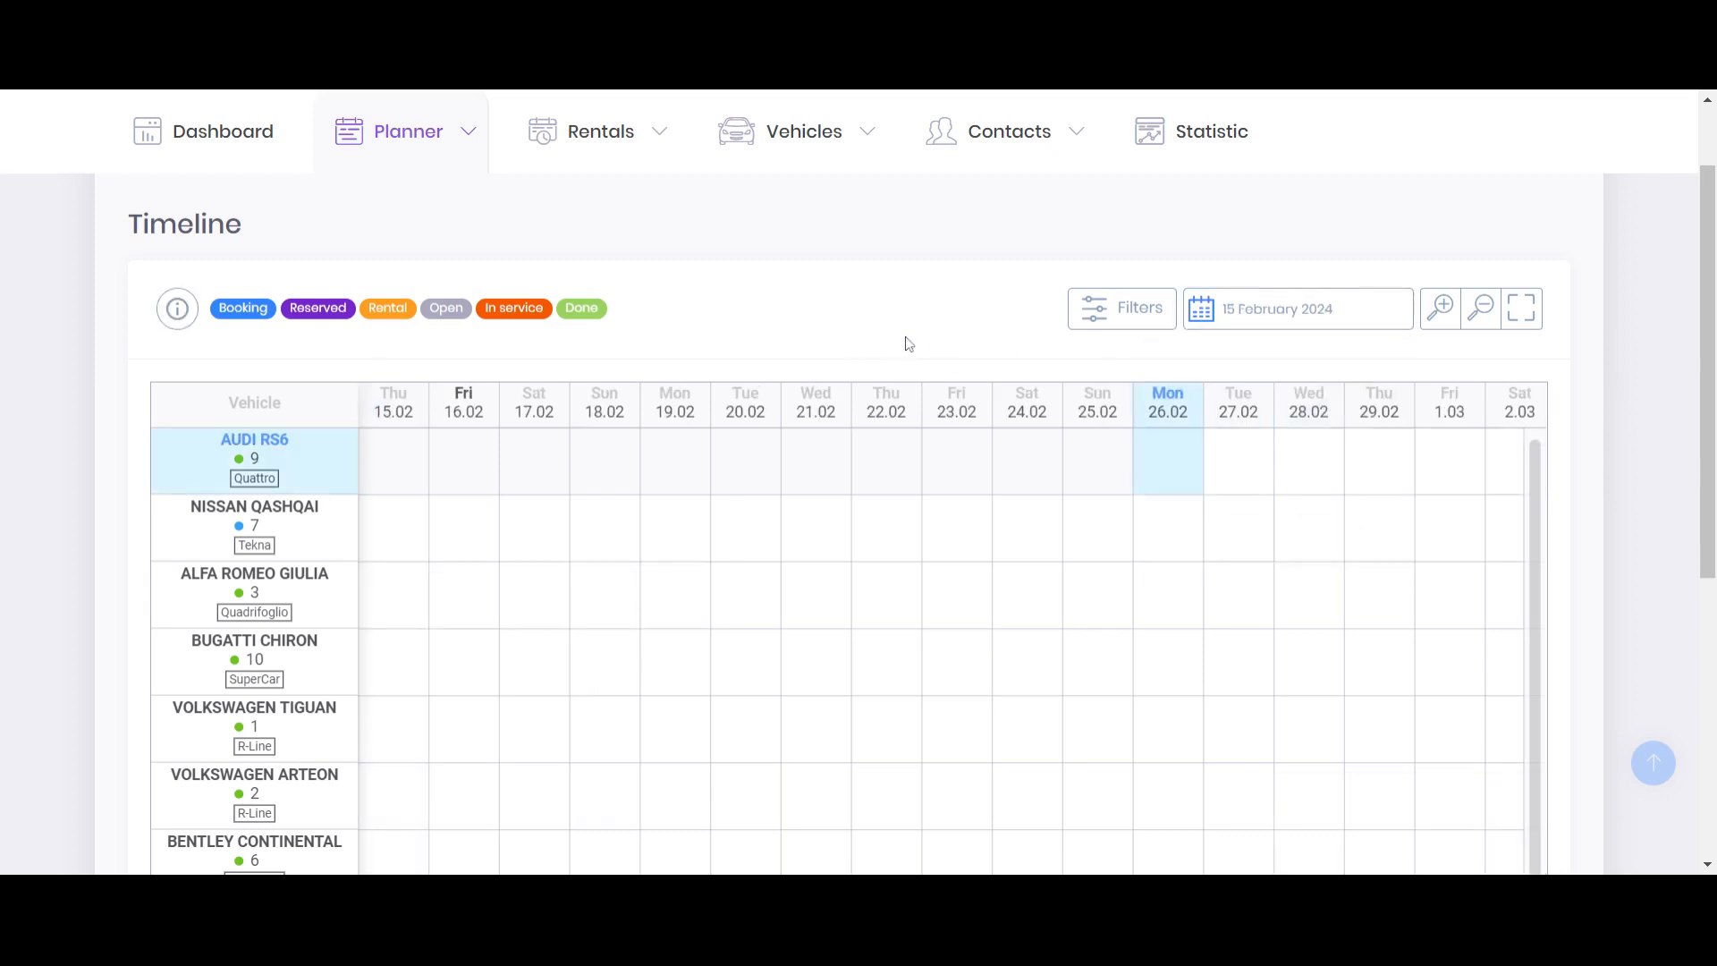
pyautogui.click(1342, 313)
pyautogui.click(1348, 483)
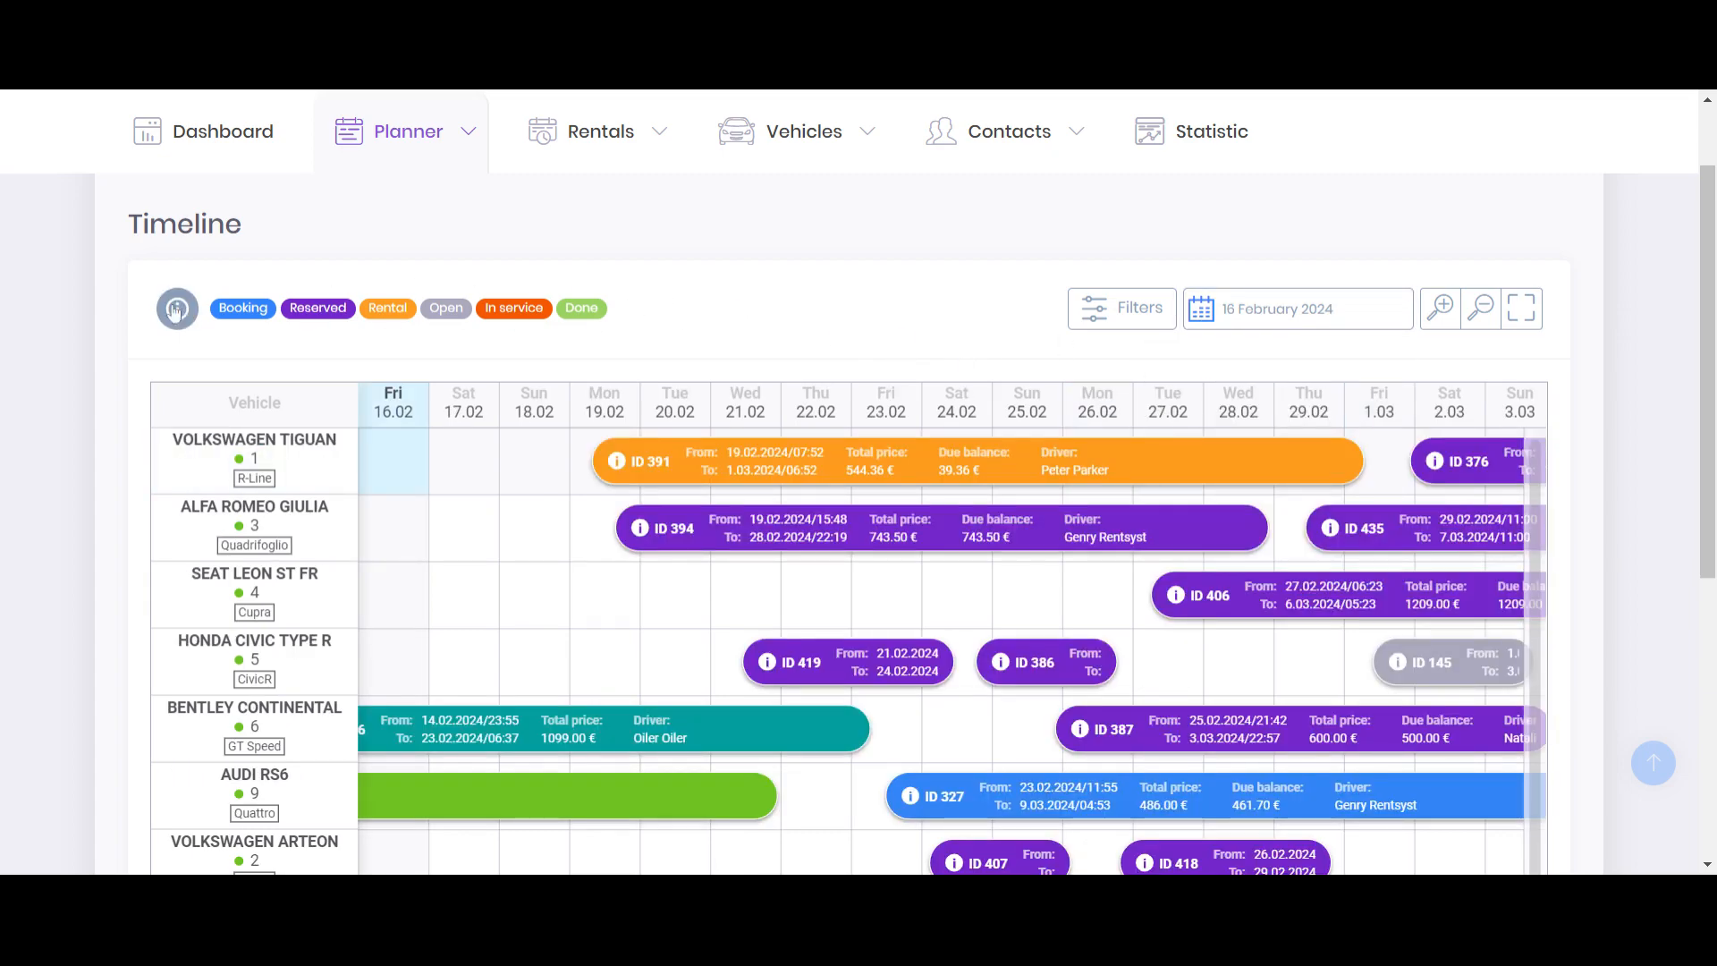
# - Show the timeline's help overlay, read the scaling, horizontal scrolling and context menu hints, and close it
pyautogui.click(177, 315)
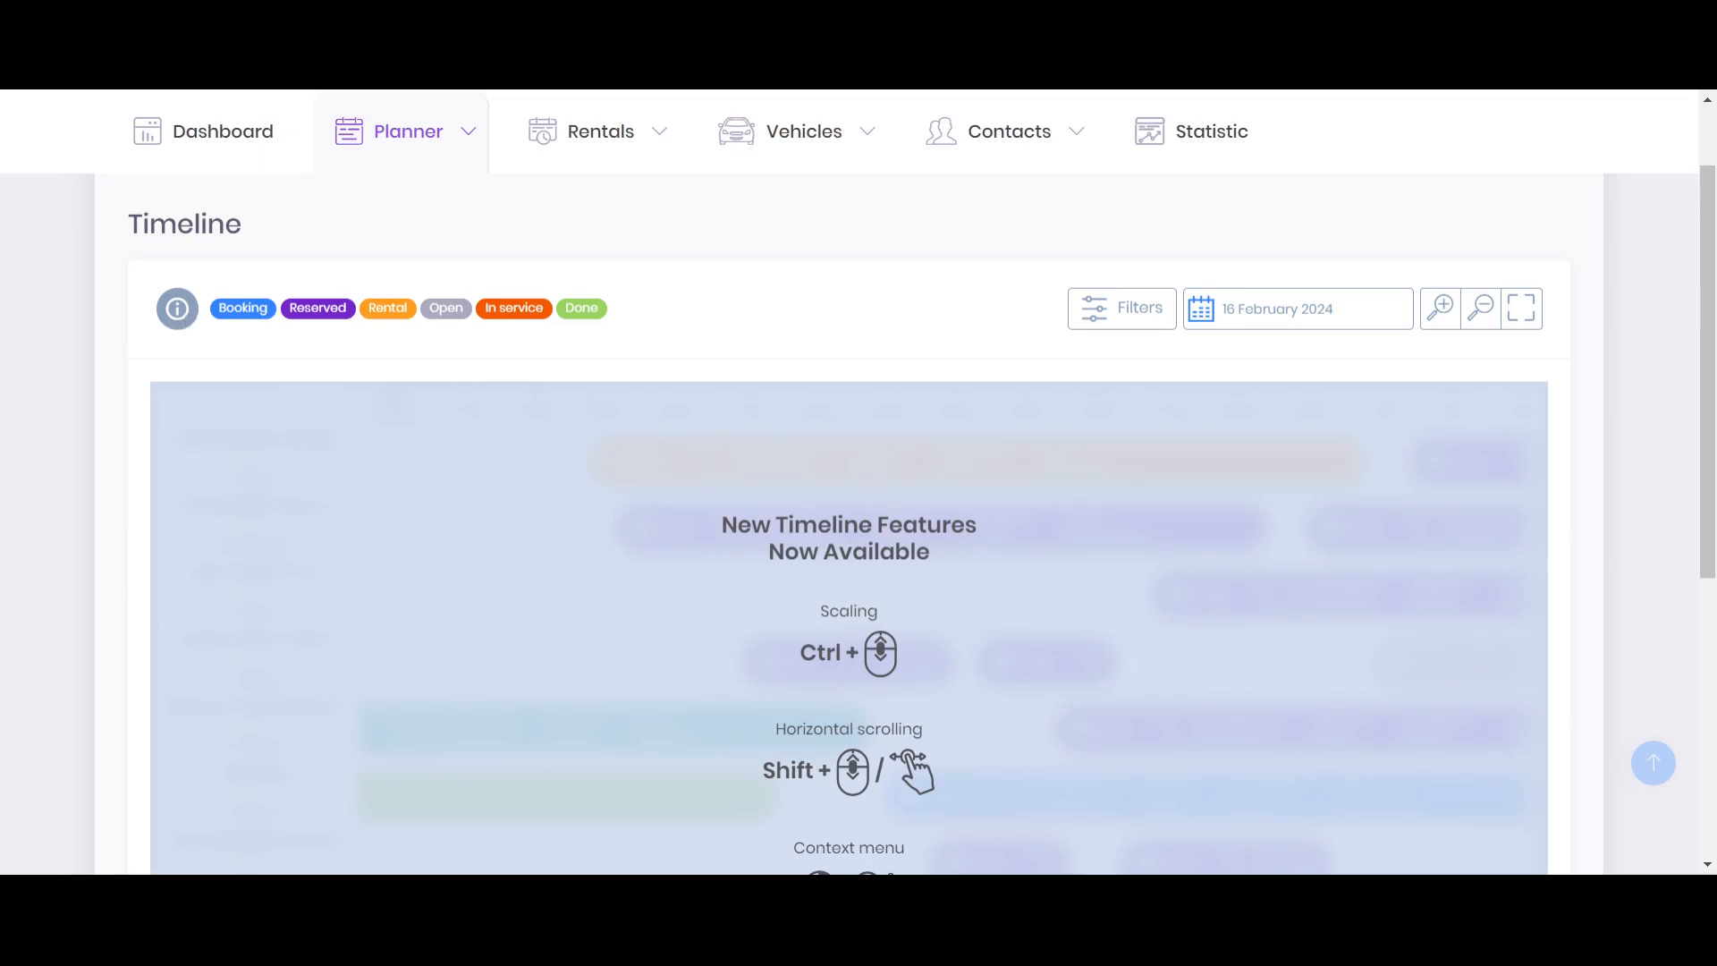
pyautogui.scroll(-3, 397, 395)
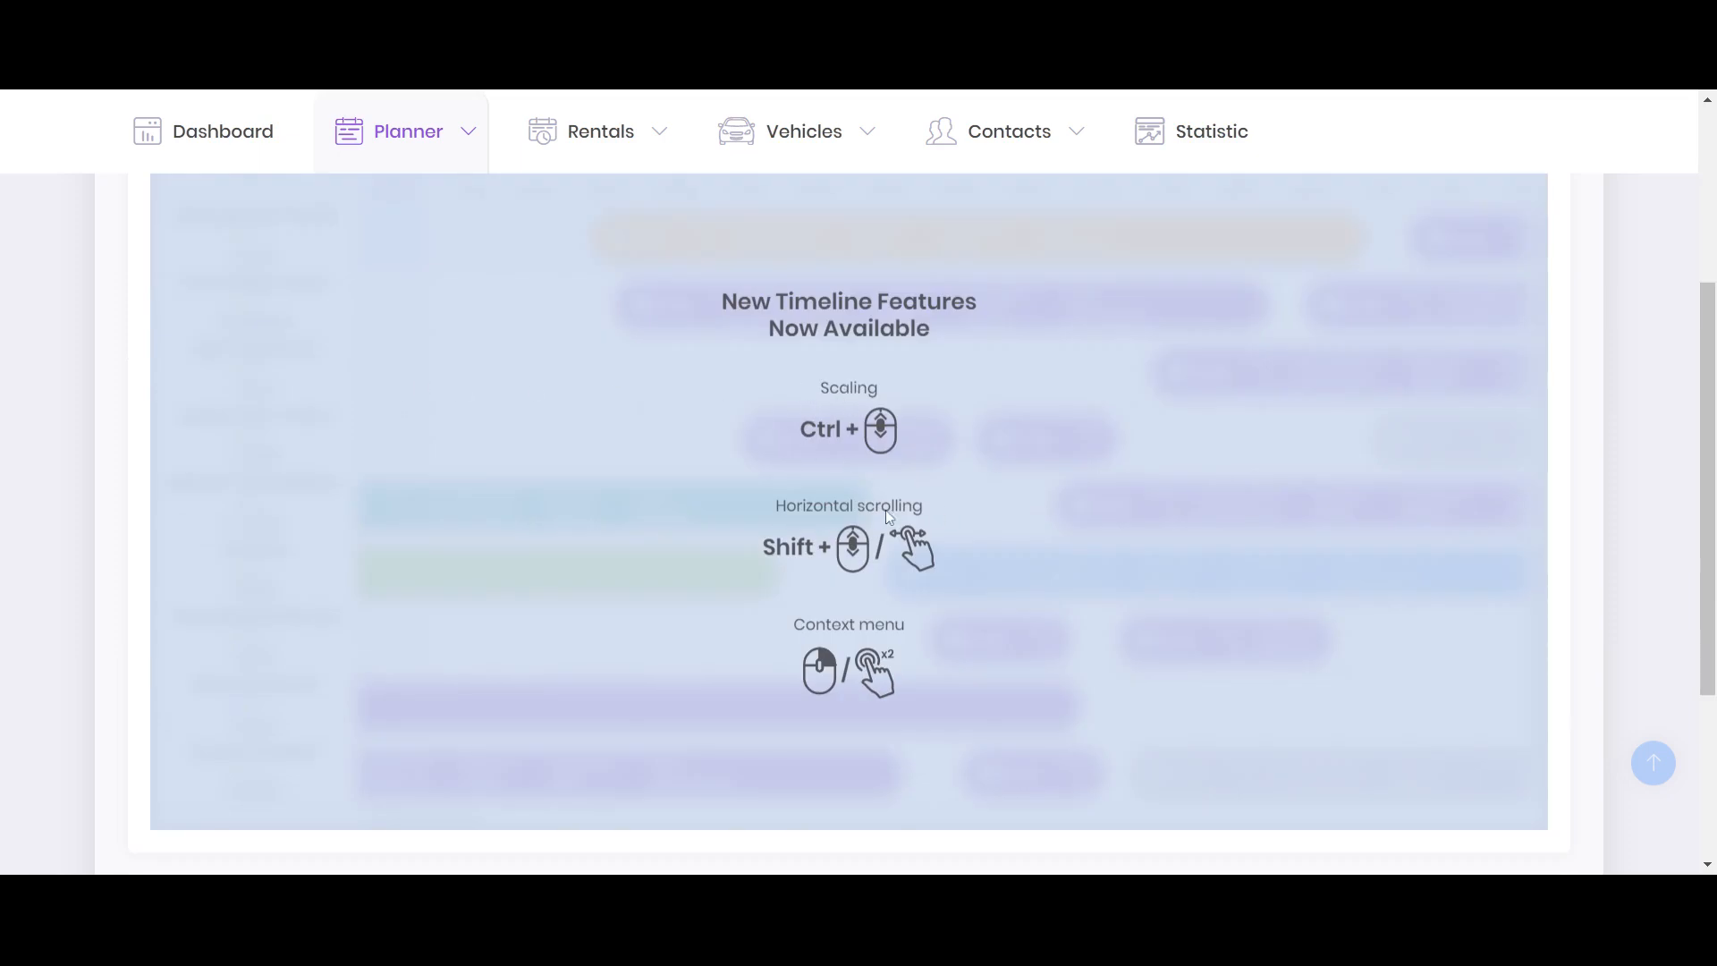
pyautogui.click(624, 362)
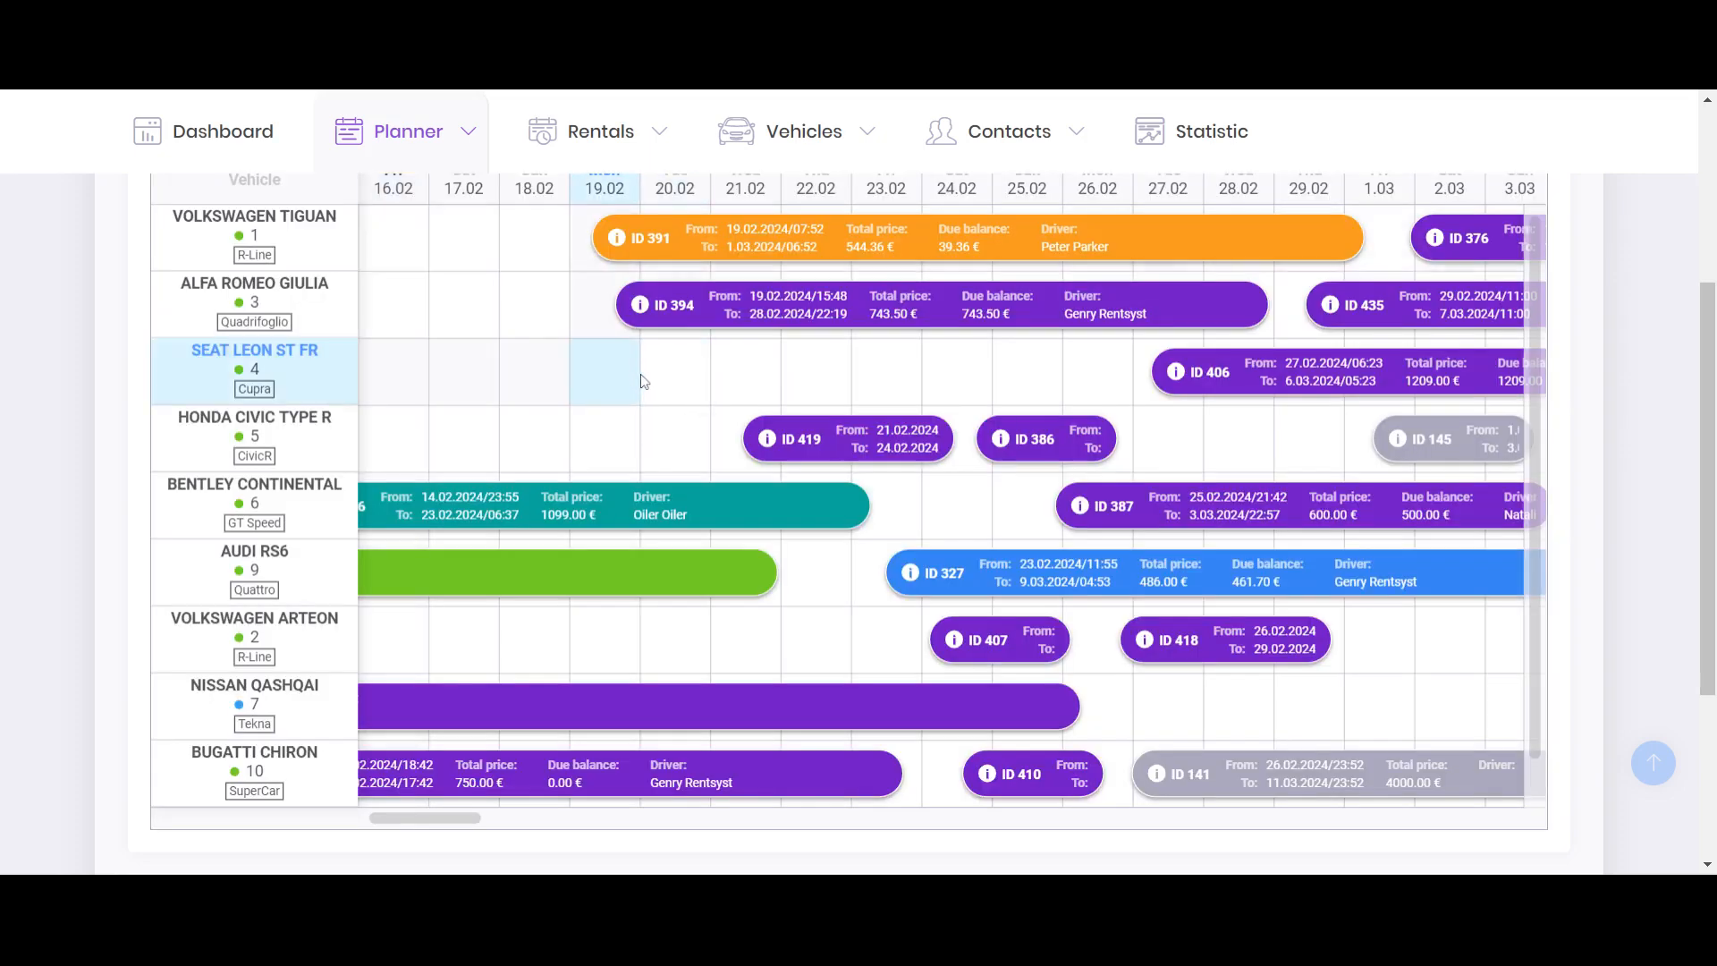
# - Zoom the date scale out to early April, in to single-day detail, and back to a view of about nine days
pyautogui.scroll(-3, 644, 382)
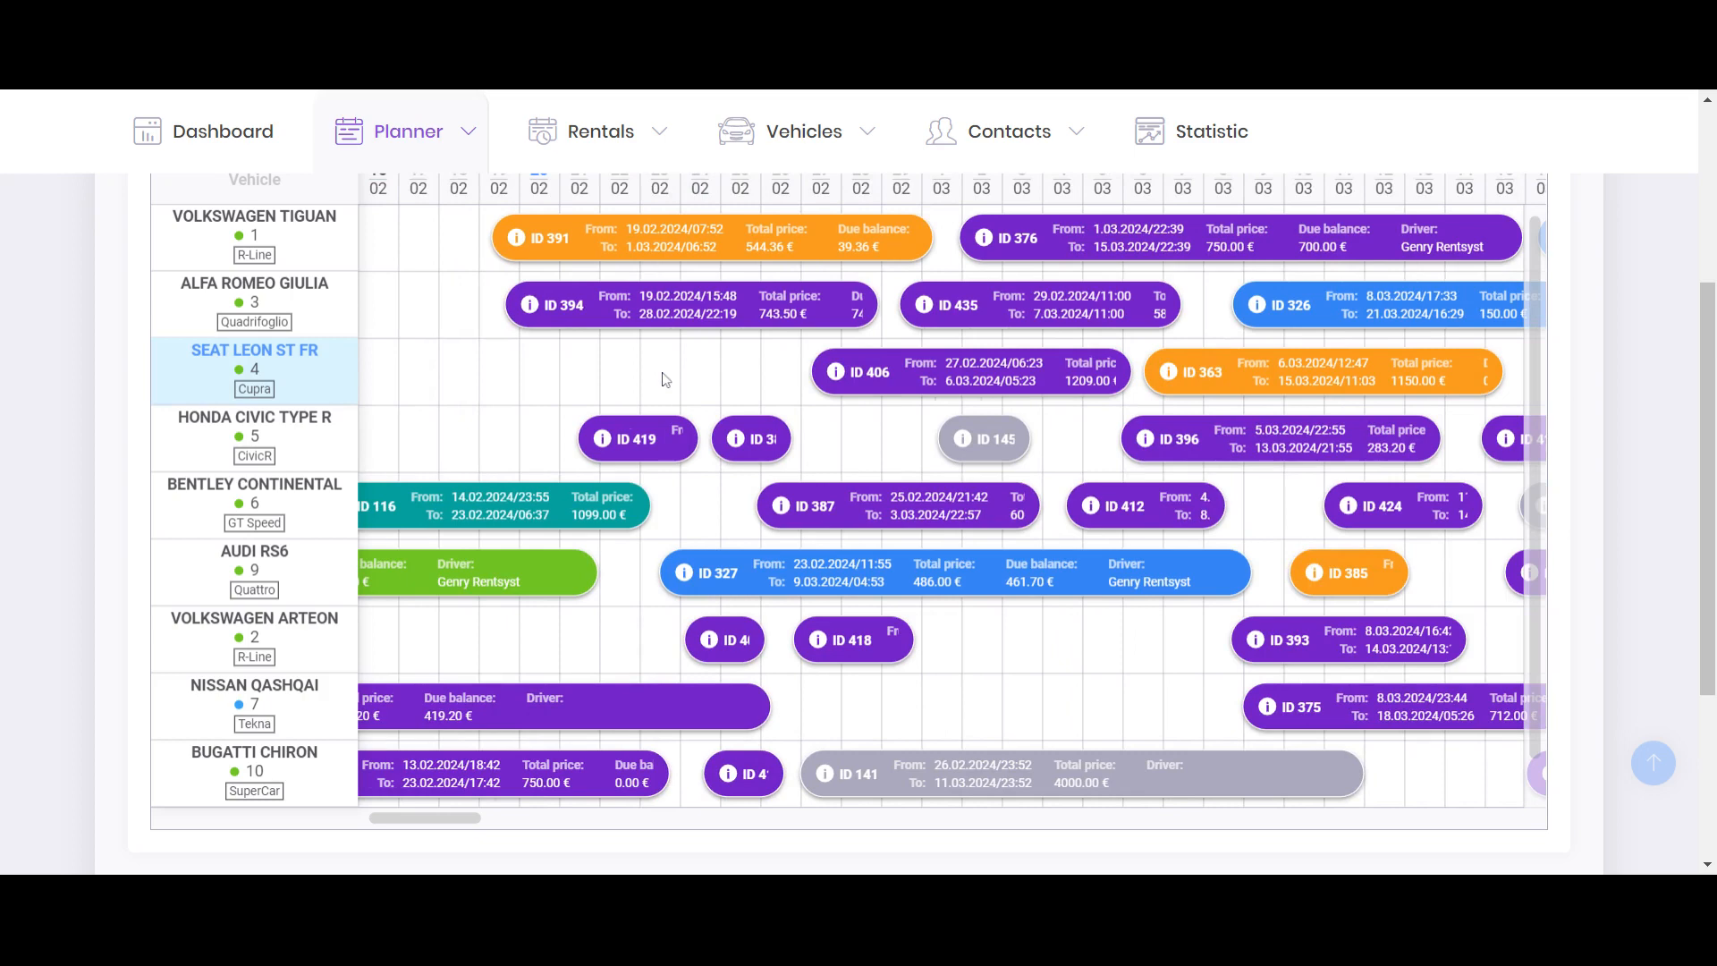
pyautogui.scroll(-2, 666, 379)
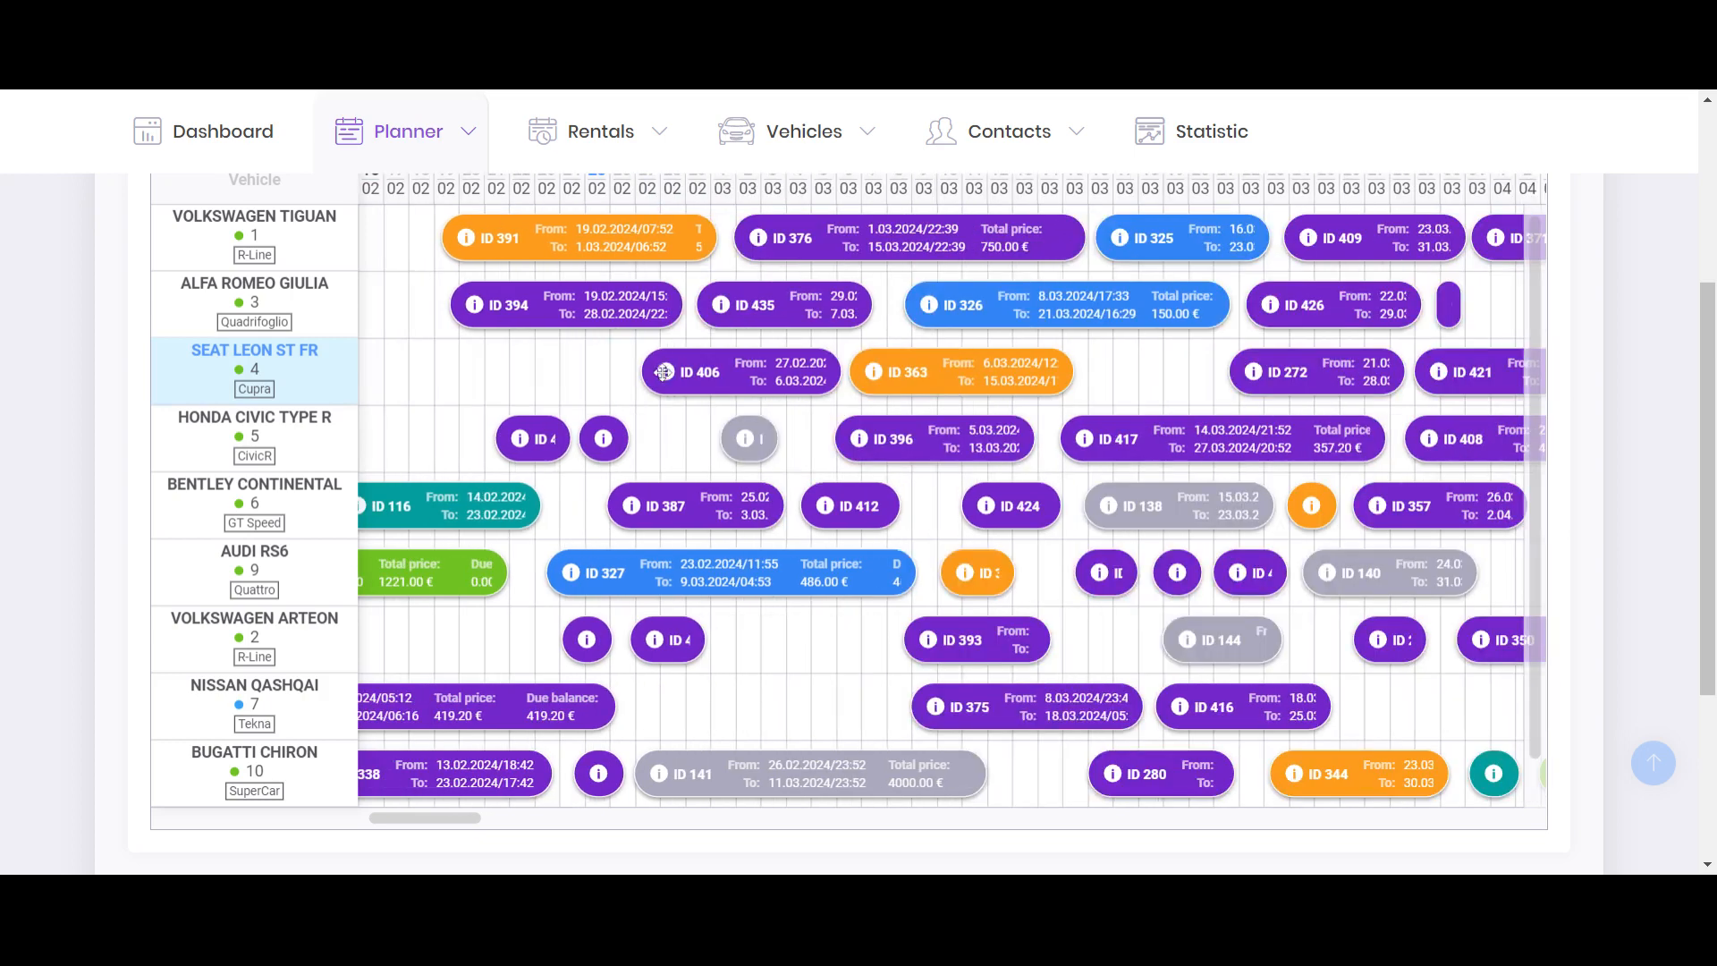
pyautogui.scroll(4, 671, 376)
pyautogui.scroll(2, 679, 373)
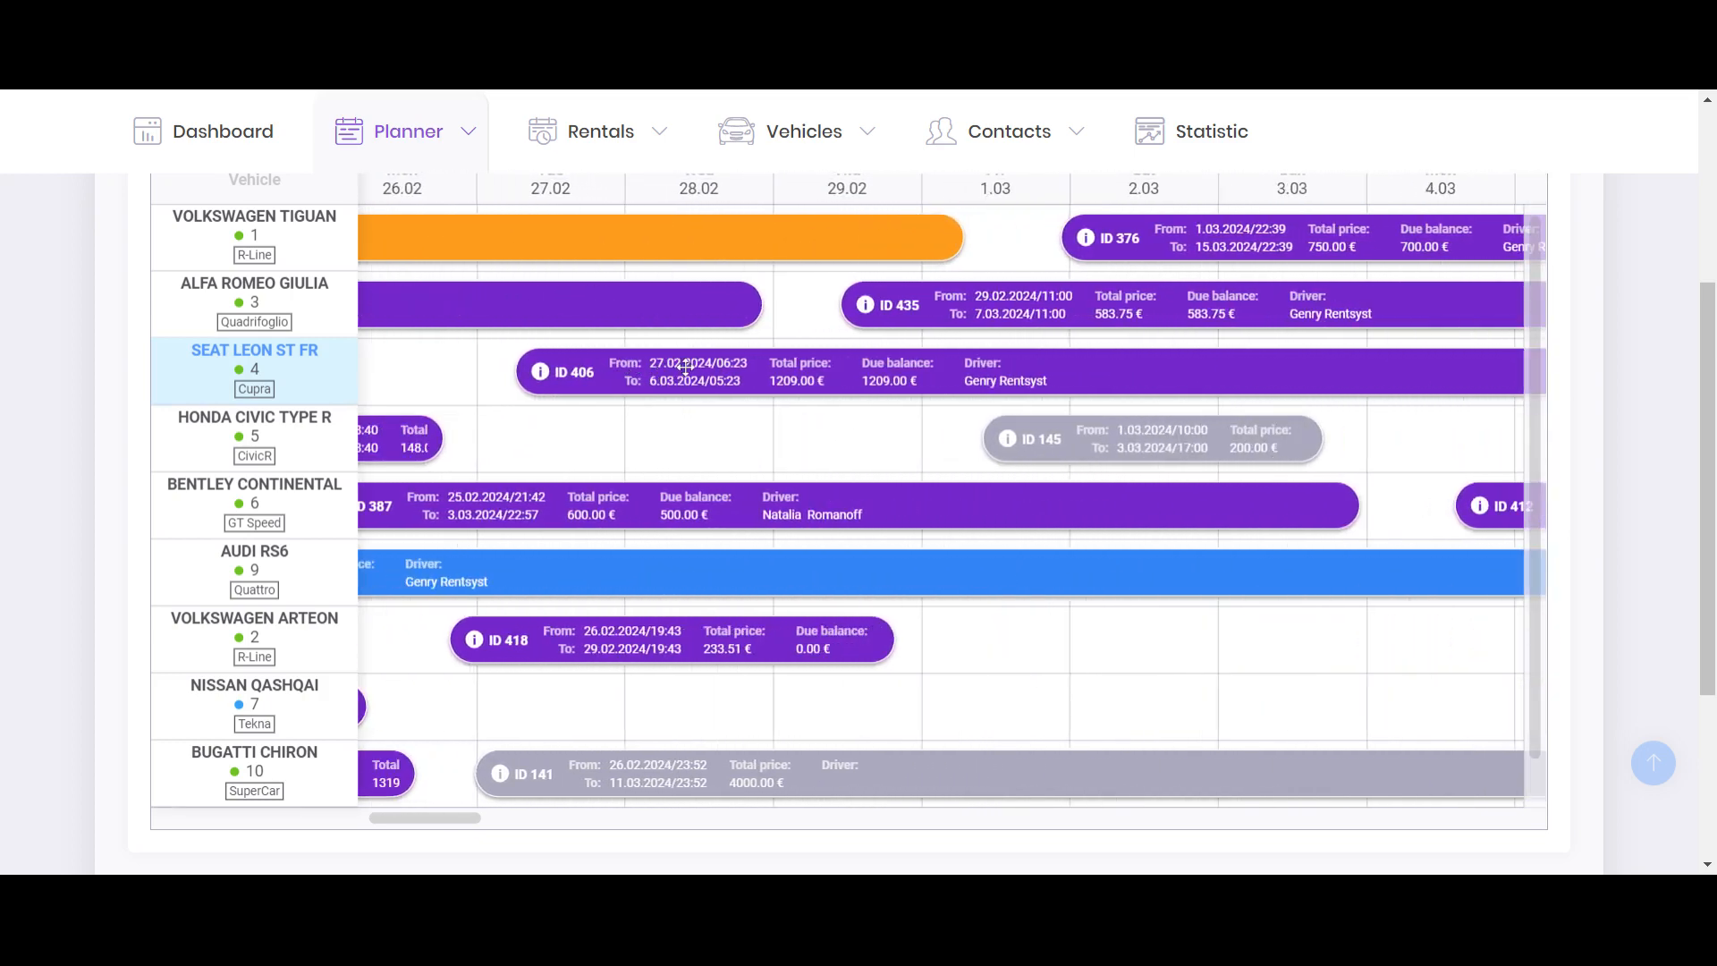
pyautogui.scroll(1, 685, 367)
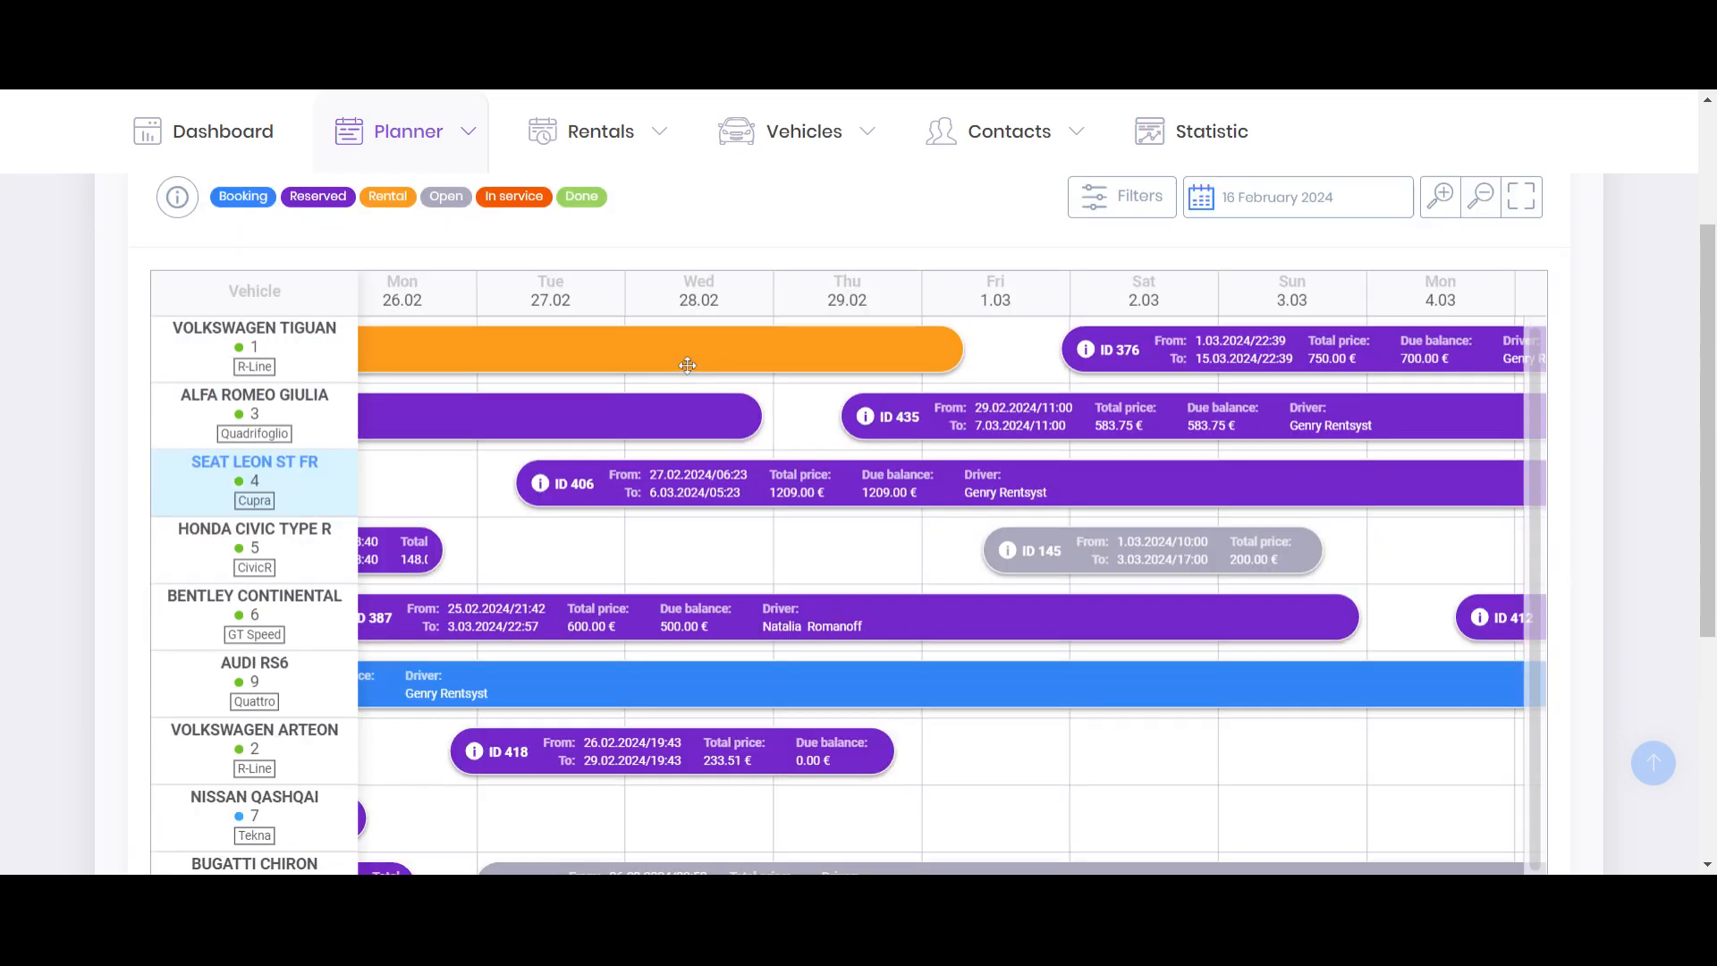
pyautogui.scroll(2, 687, 365)
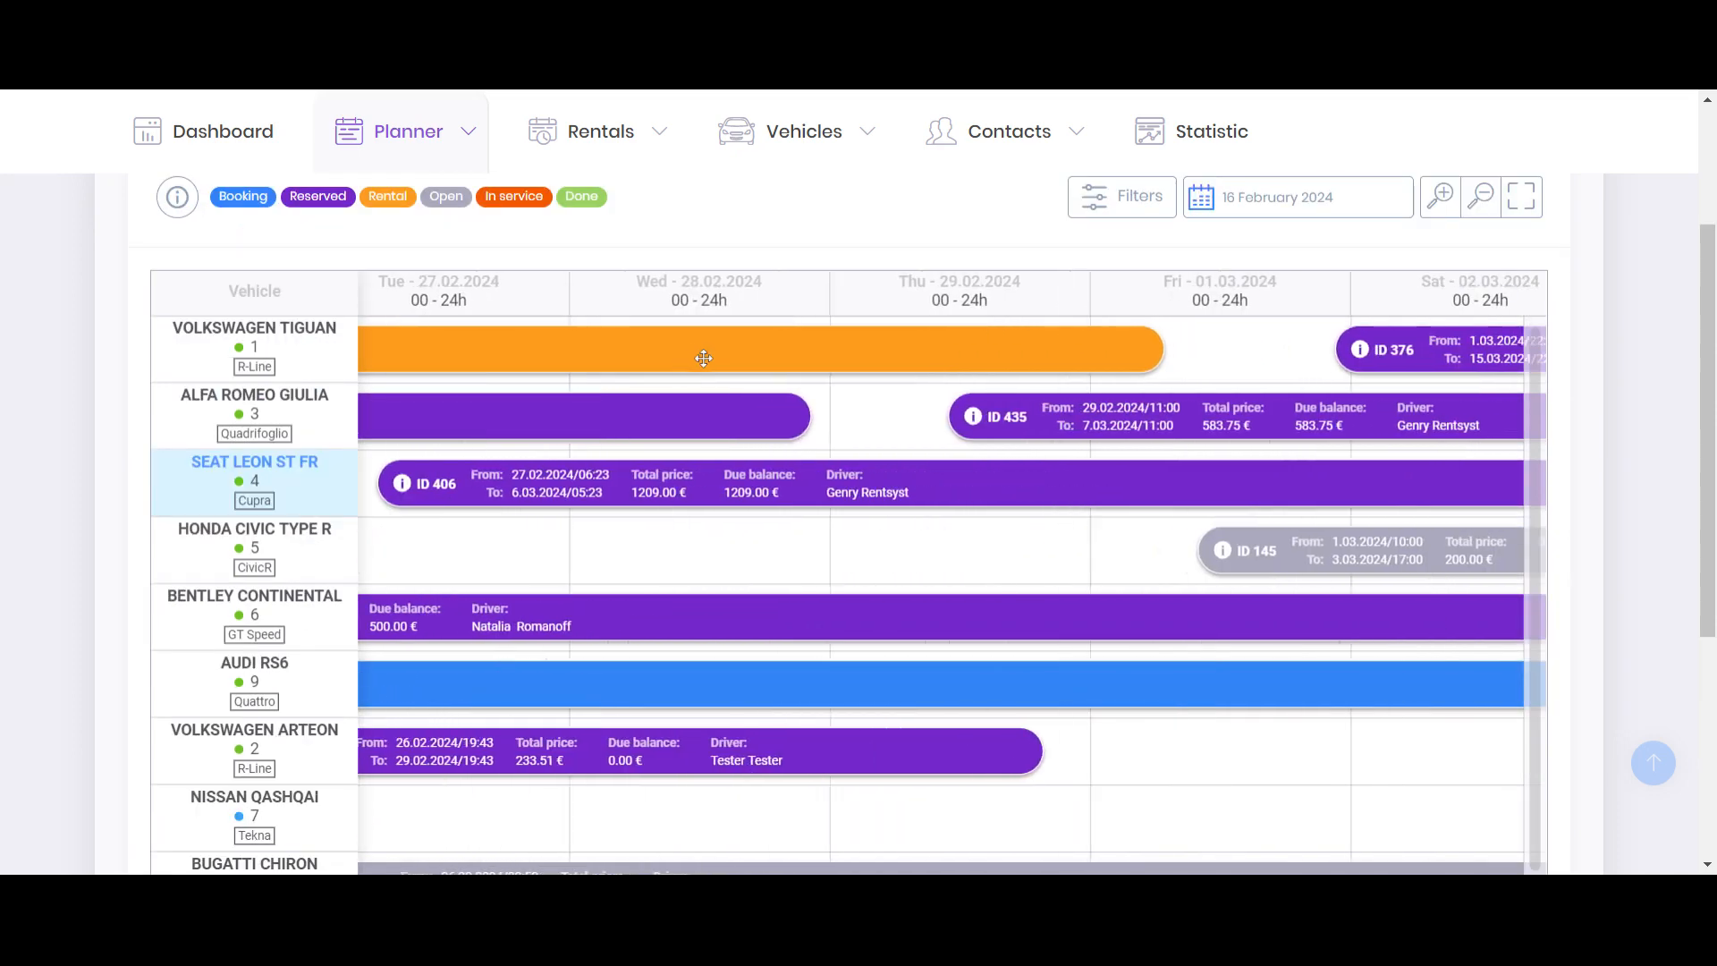
pyautogui.scroll(-3, 690, 351)
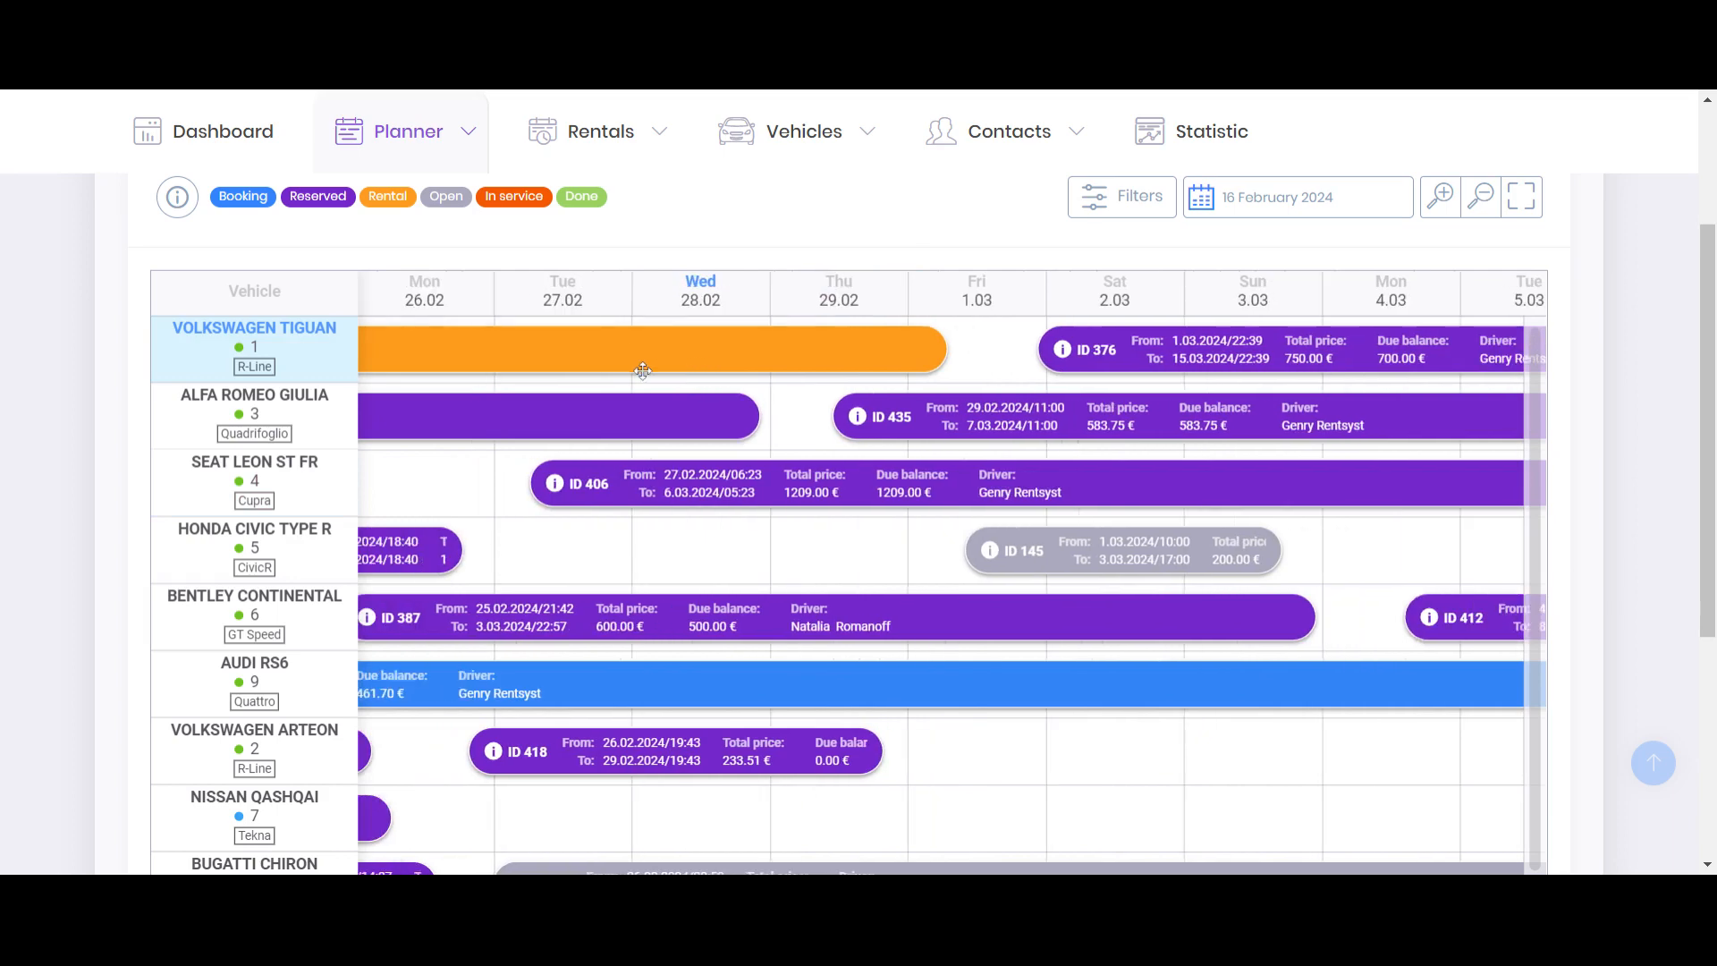
# - Look along the timeline's bookings to mid-March and back to 21 February
pyautogui.hscroll(5, 653, 399)
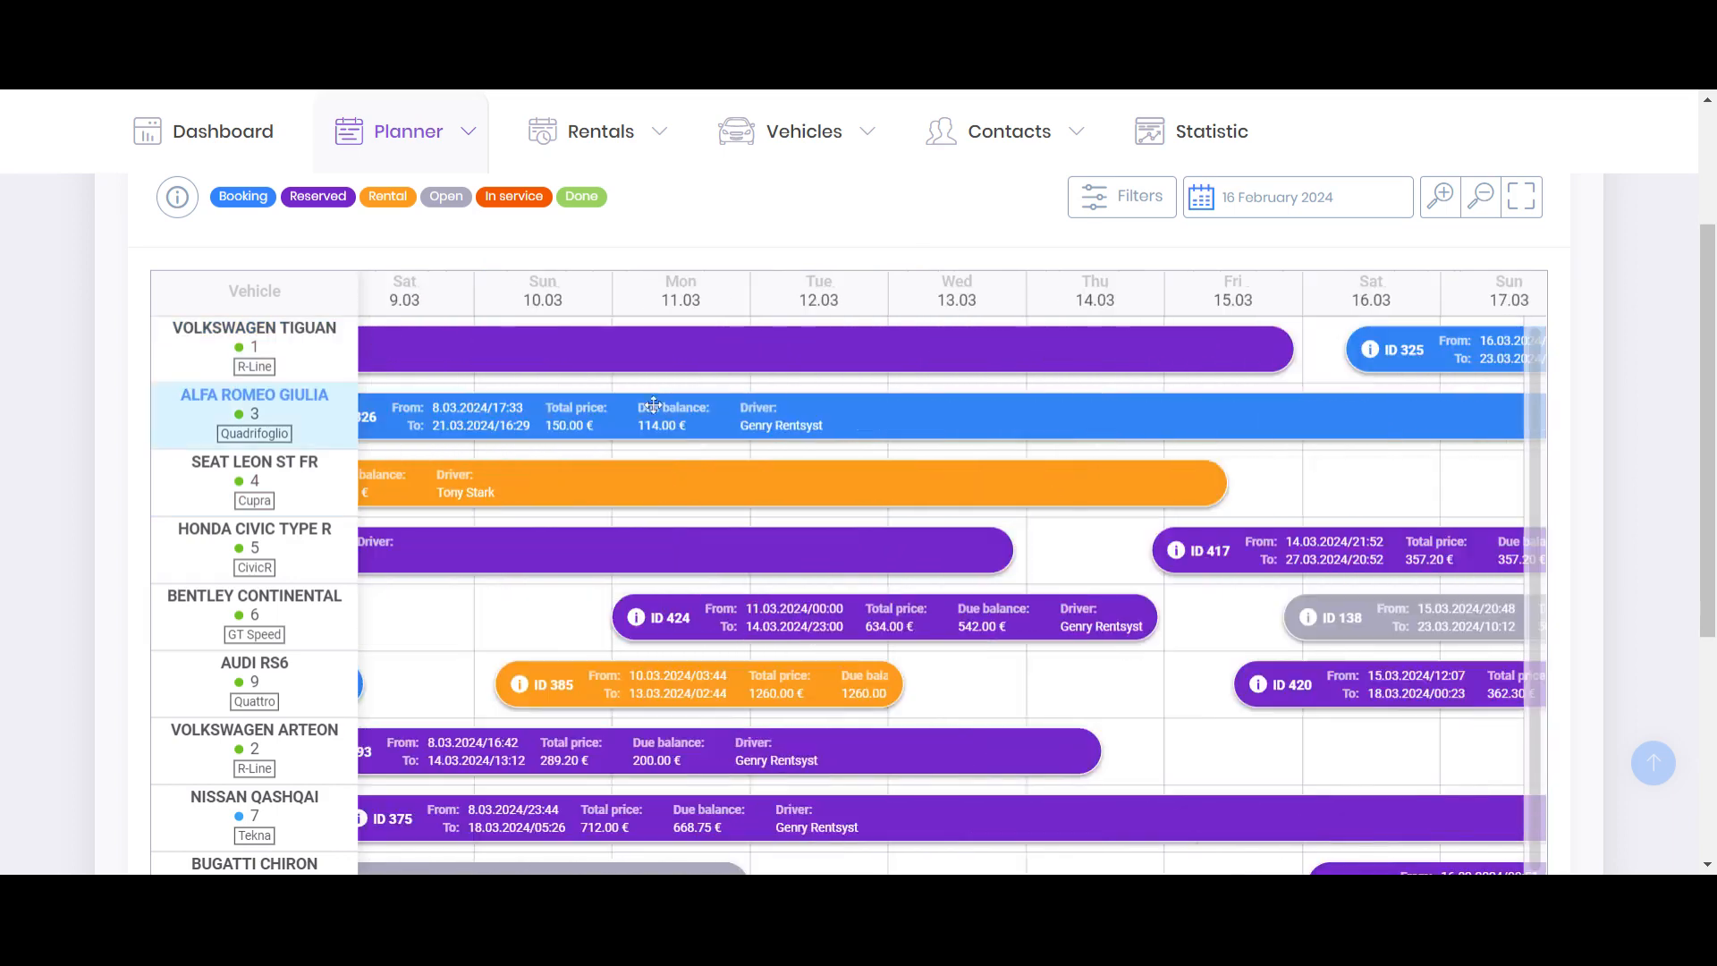
pyautogui.hscroll(-6, 653, 405)
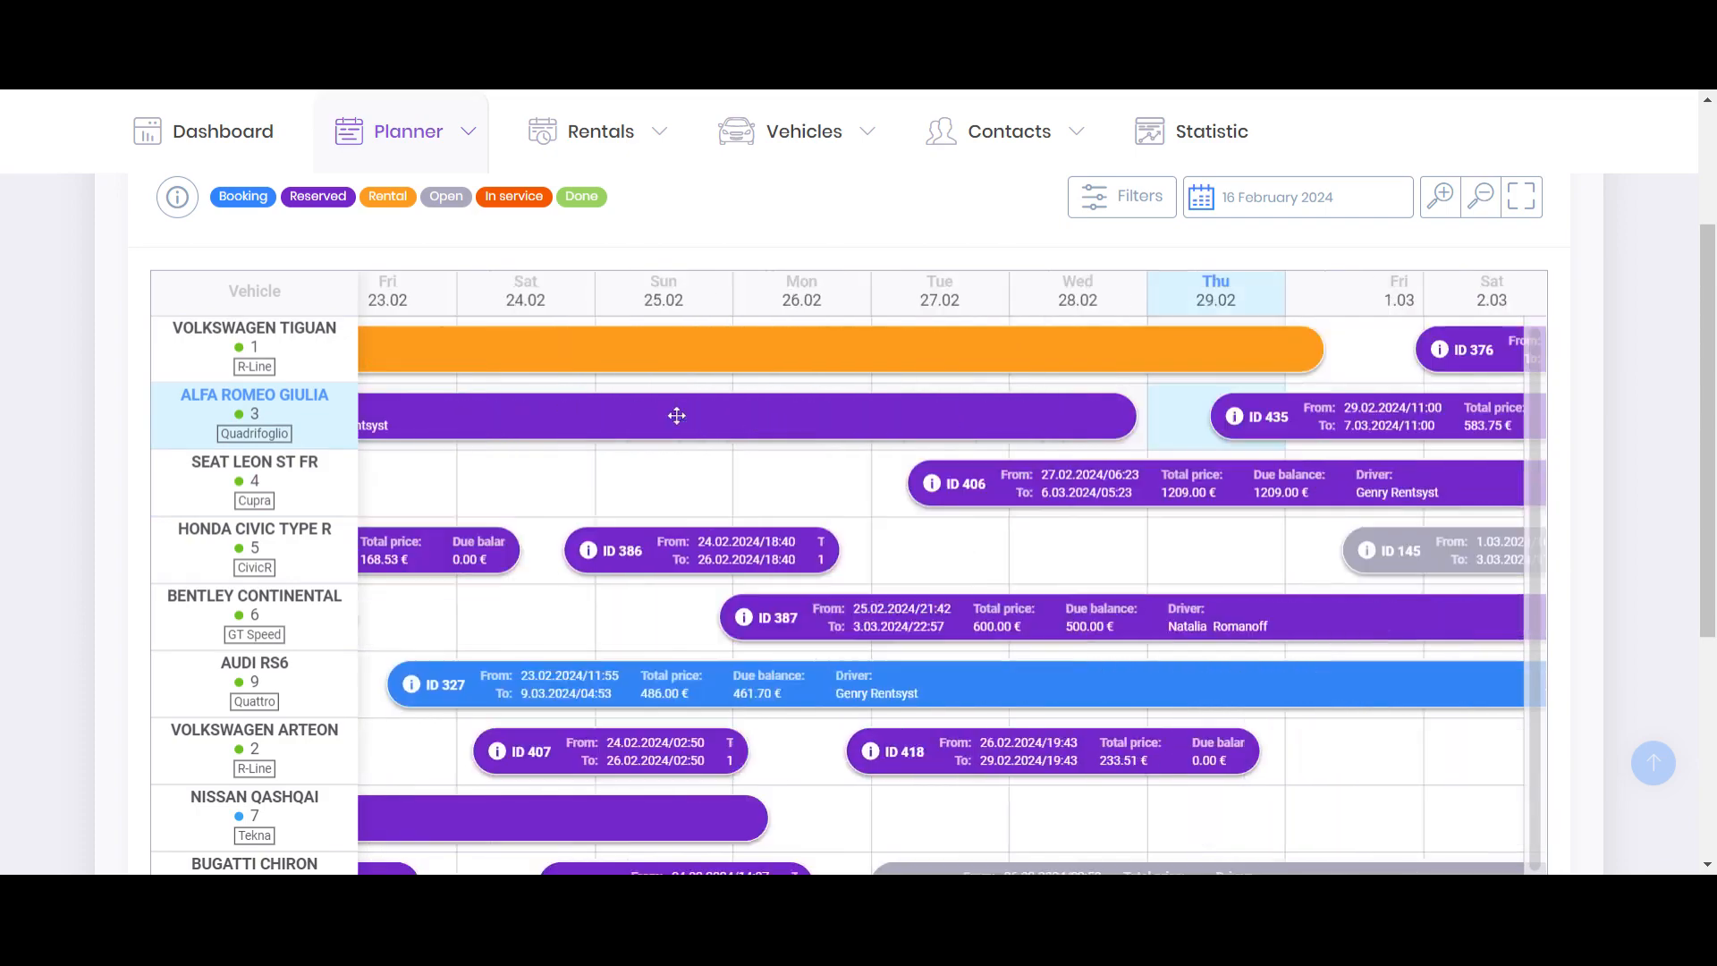
pyautogui.hscroll(8, 677, 416)
pyautogui.hscroll(-2, 669, 420)
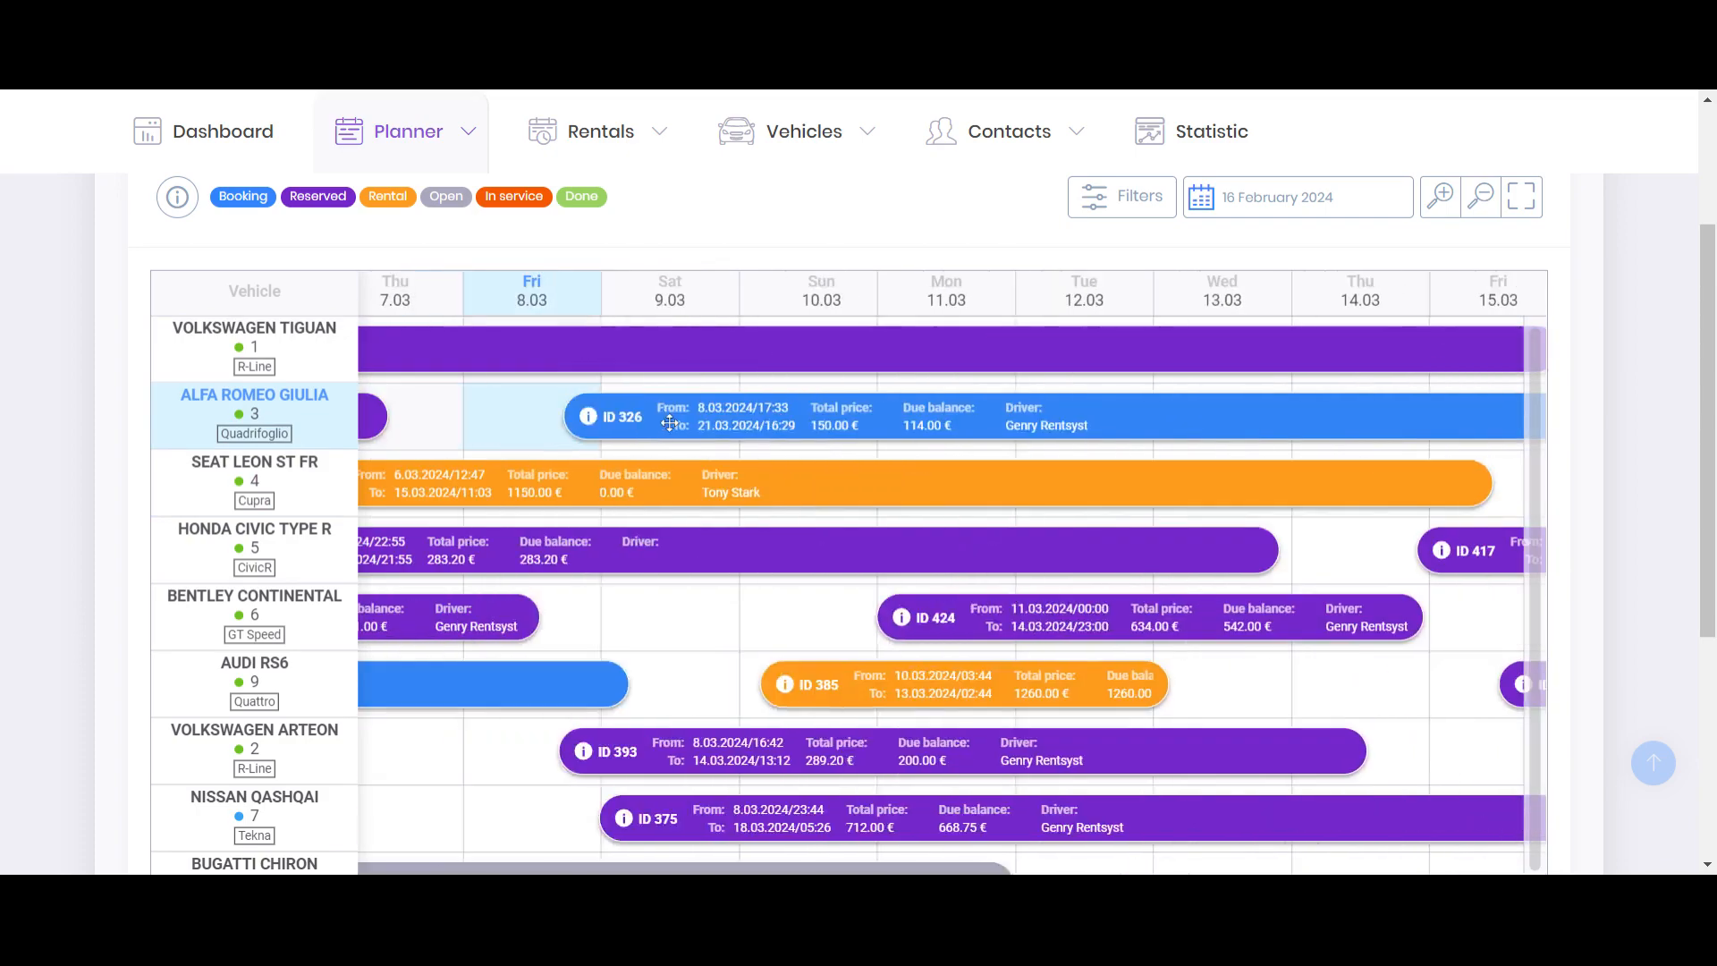
pyautogui.hscroll(-6, 669, 420)
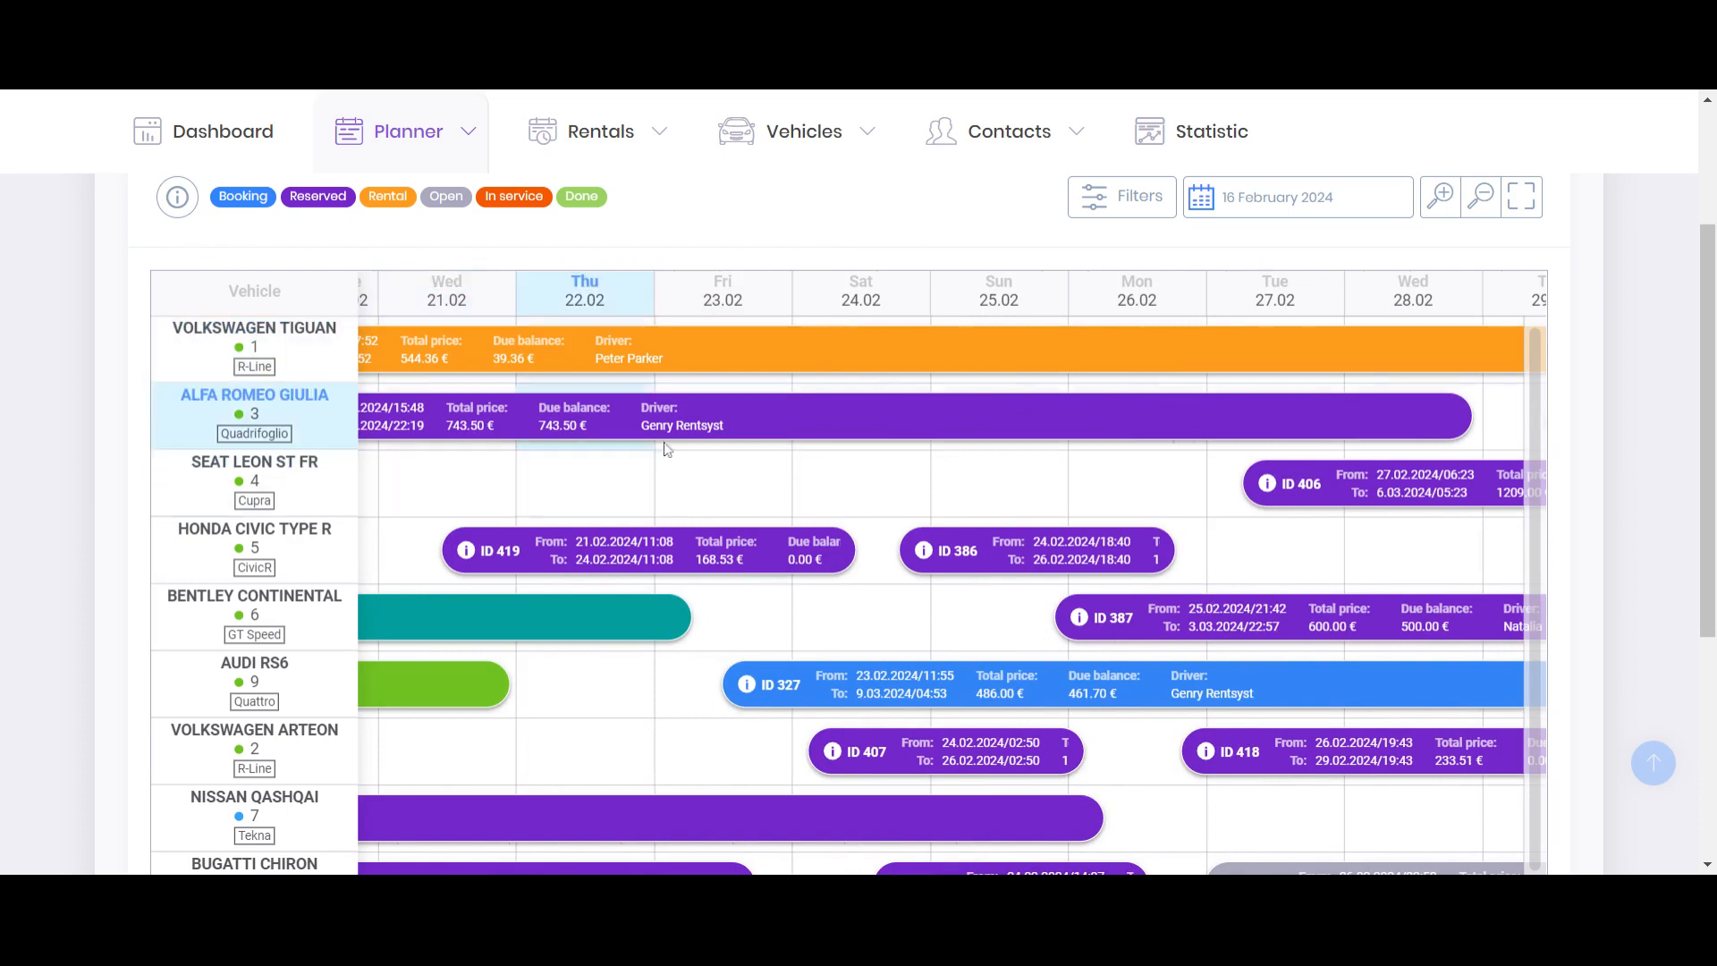
# - View the info of the Alfa Romeo Giulia reservation starting 19 February and check its vehicle and Quadrifoglio trim
pyautogui.rightClick(759, 428)
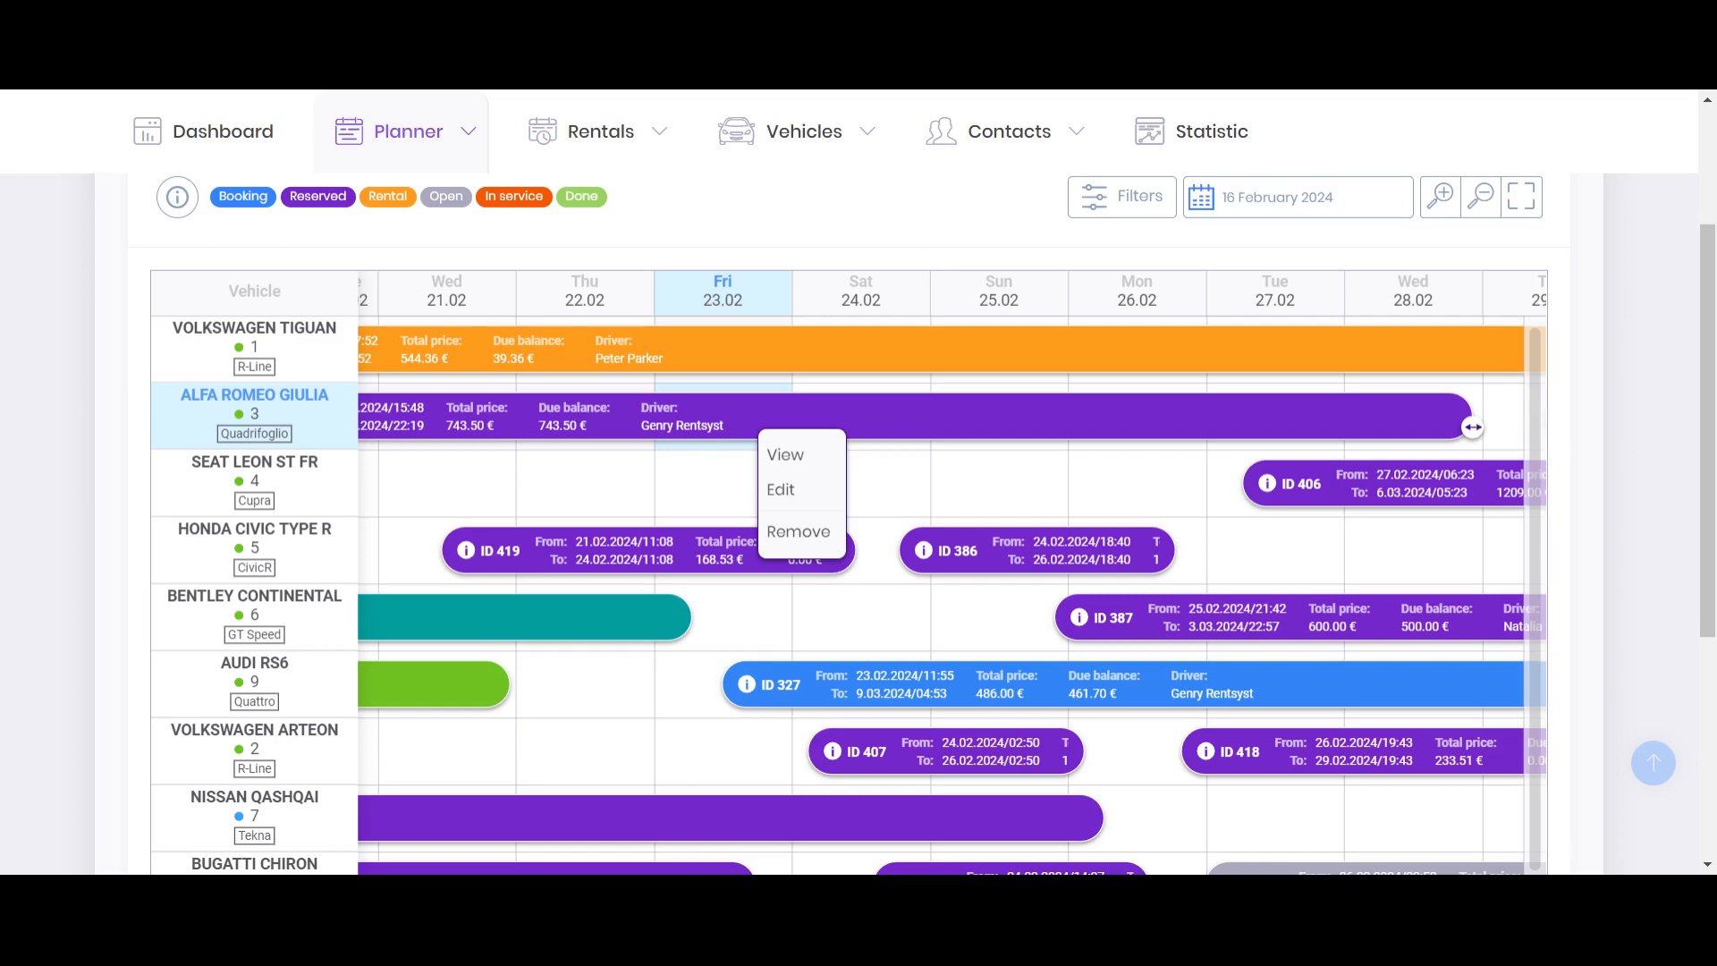
pyautogui.click(795, 458)
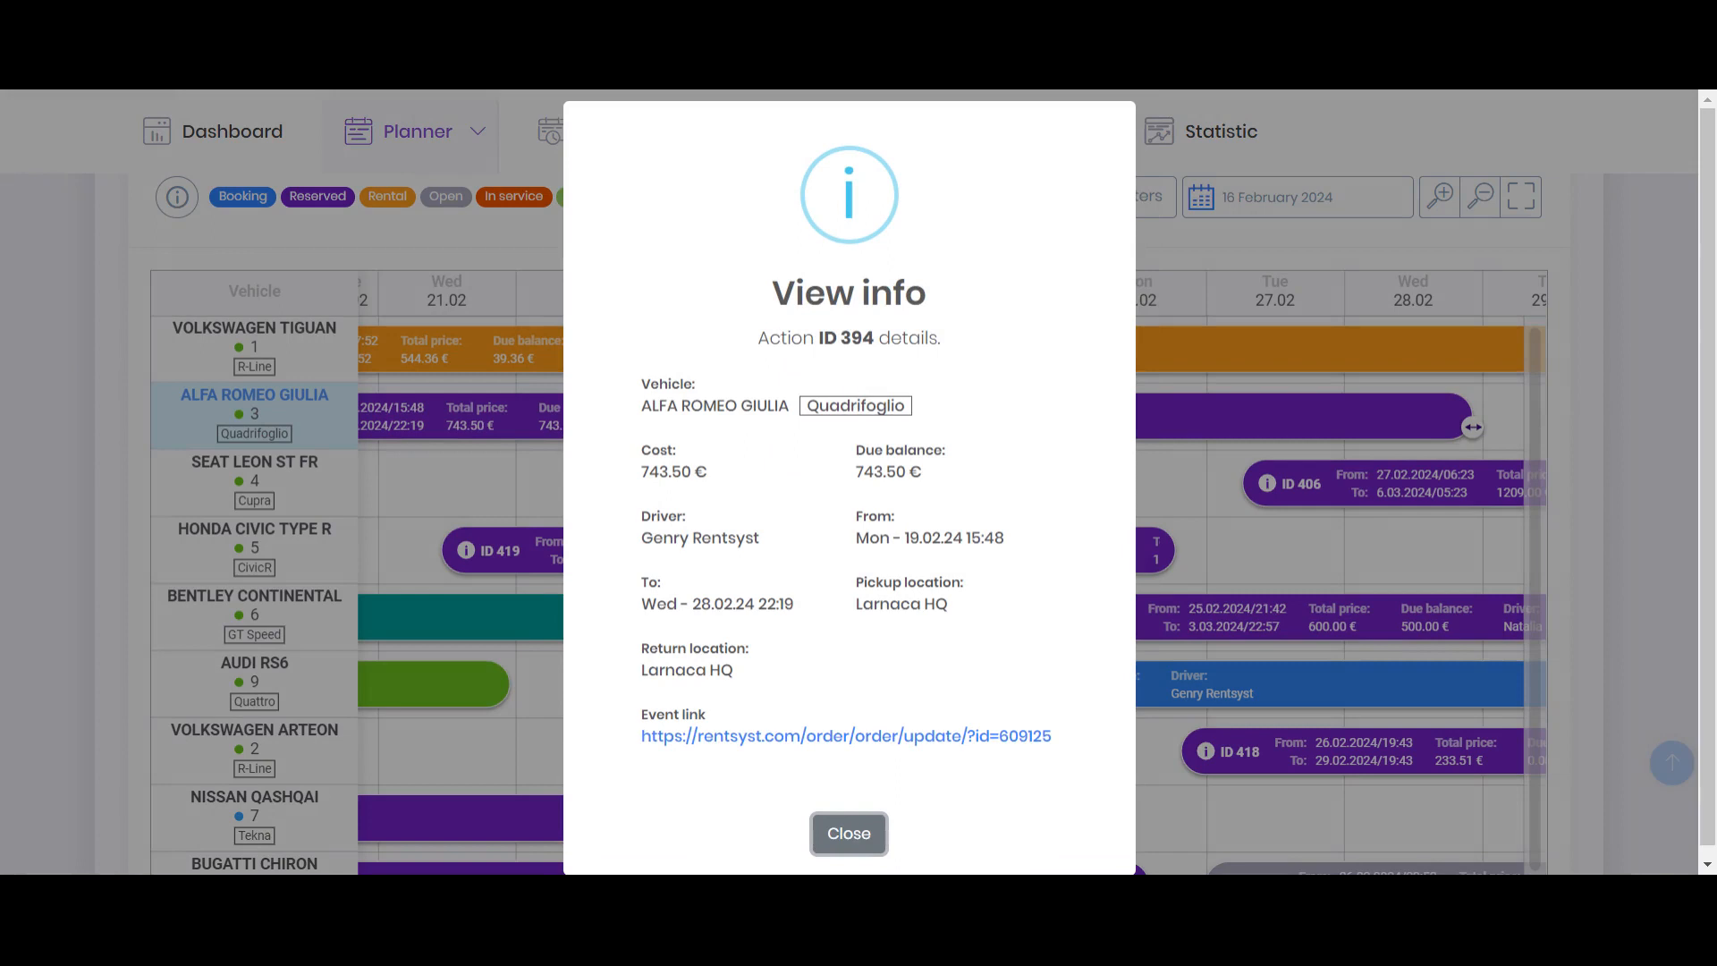
pyautogui.moveTo(652, 405); pyautogui.dragTo(778, 405)
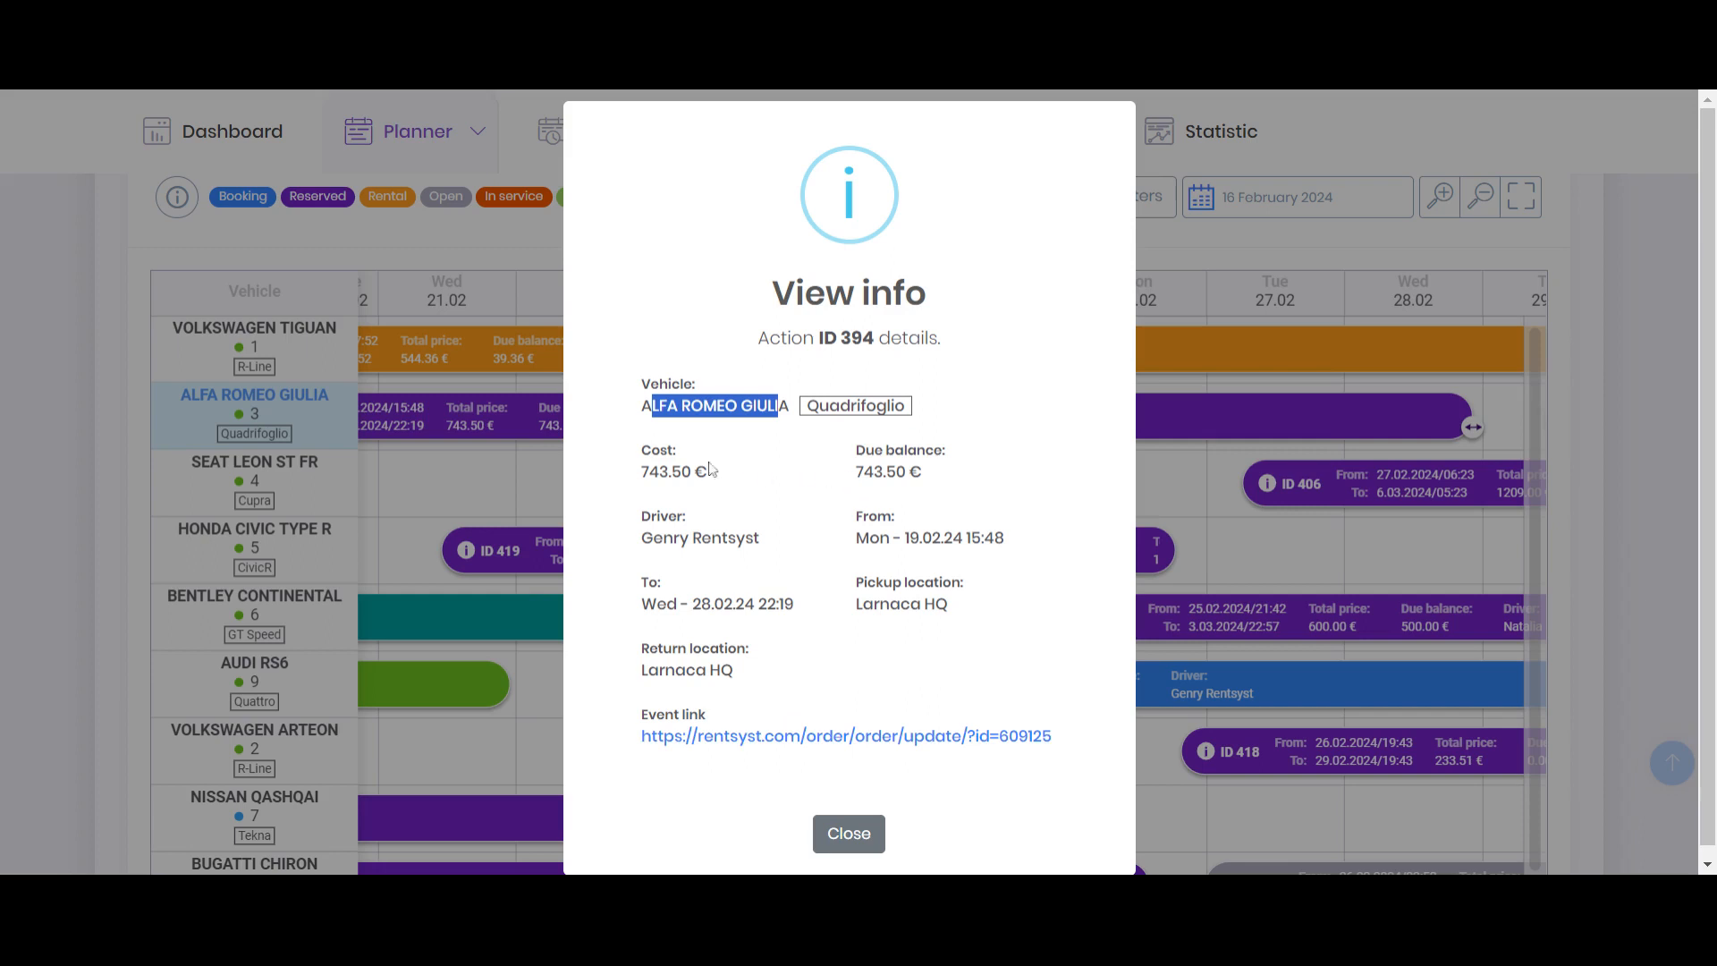
pyautogui.click(803, 434)
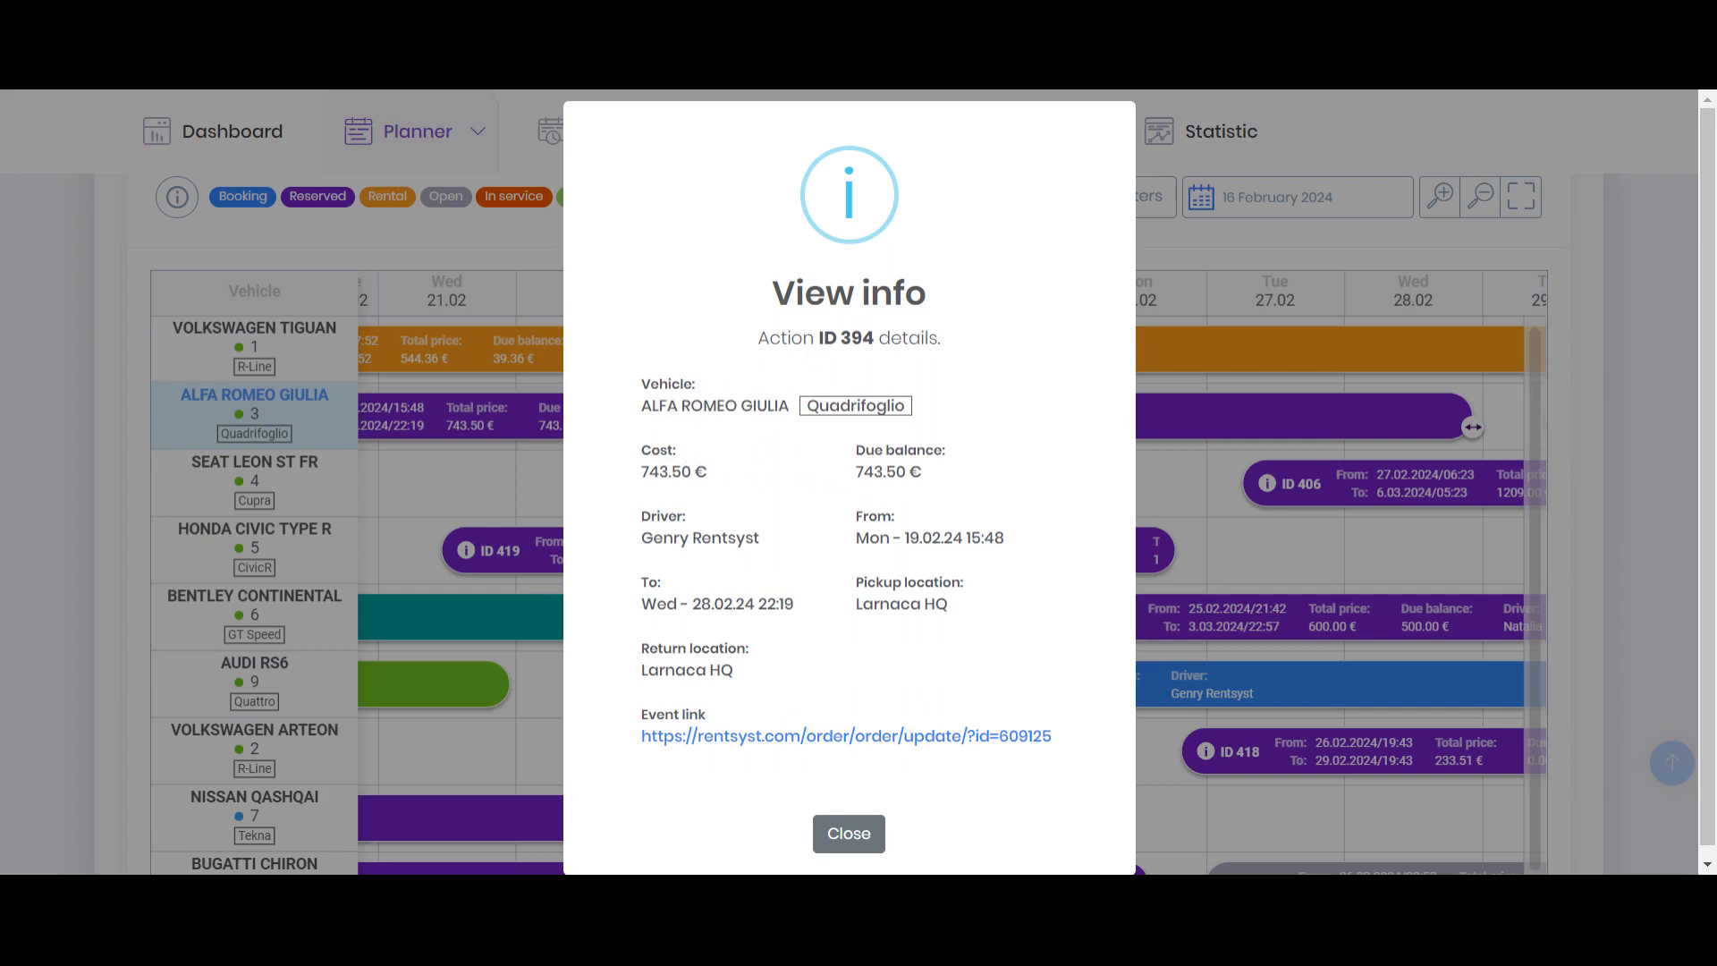
pyautogui.moveTo(814, 337); pyautogui.dragTo(863, 337)
pyautogui.moveTo(659, 405); pyautogui.dragTo(913, 413)
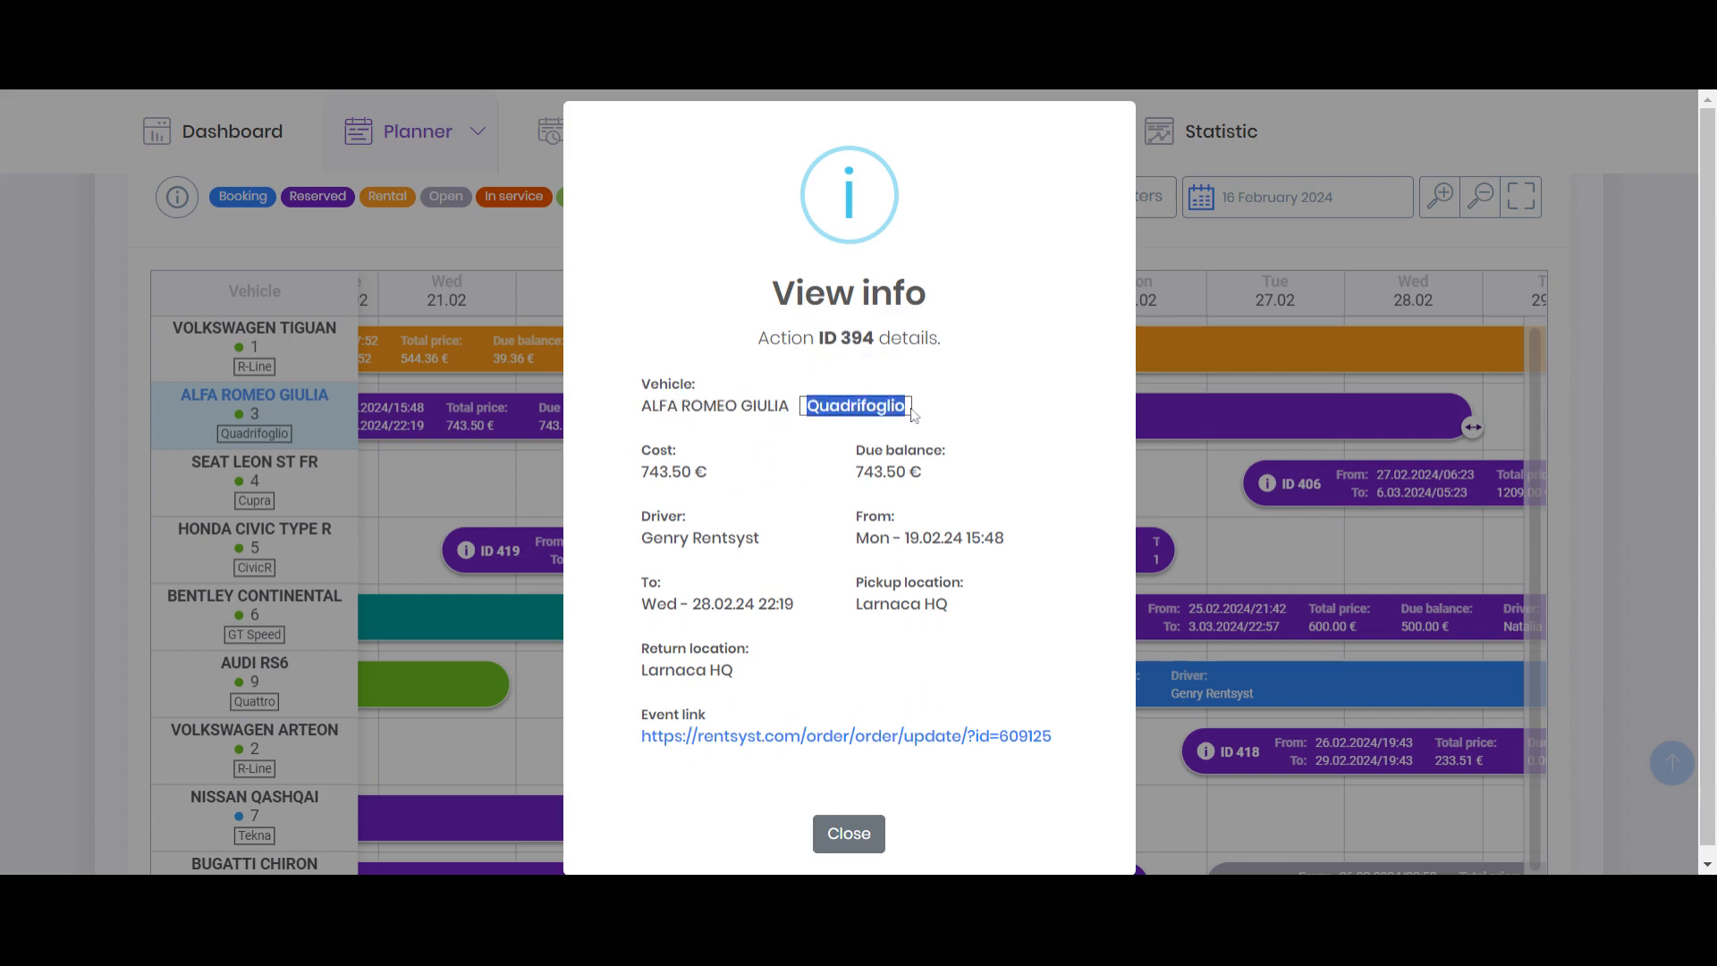
# - Check the reservation's cost, due balance, driver, rental dates and return location, and close its info
pyautogui.moveTo(643, 471); pyautogui.dragTo(723, 480)
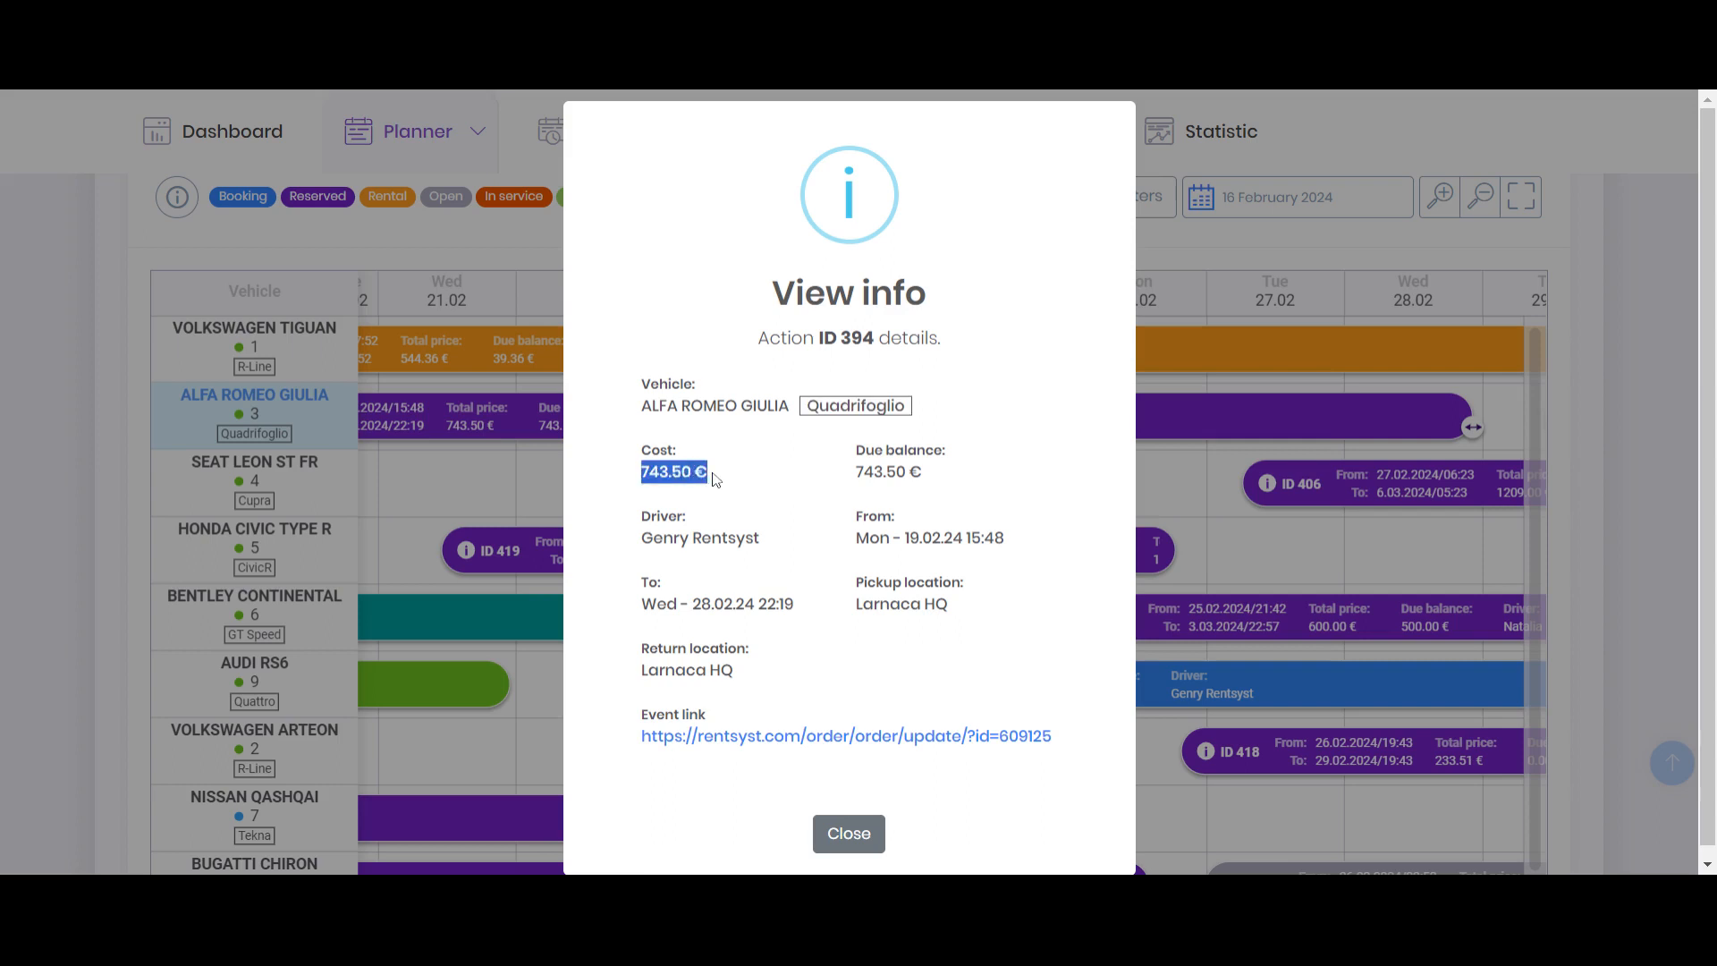
pyautogui.moveTo(924, 475)
pyautogui.mouseDown()
pyautogui.moveTo(856, 474)
pyautogui.moveTo(922, 474)
pyautogui.mouseUp()
pyautogui.click(858, 475)
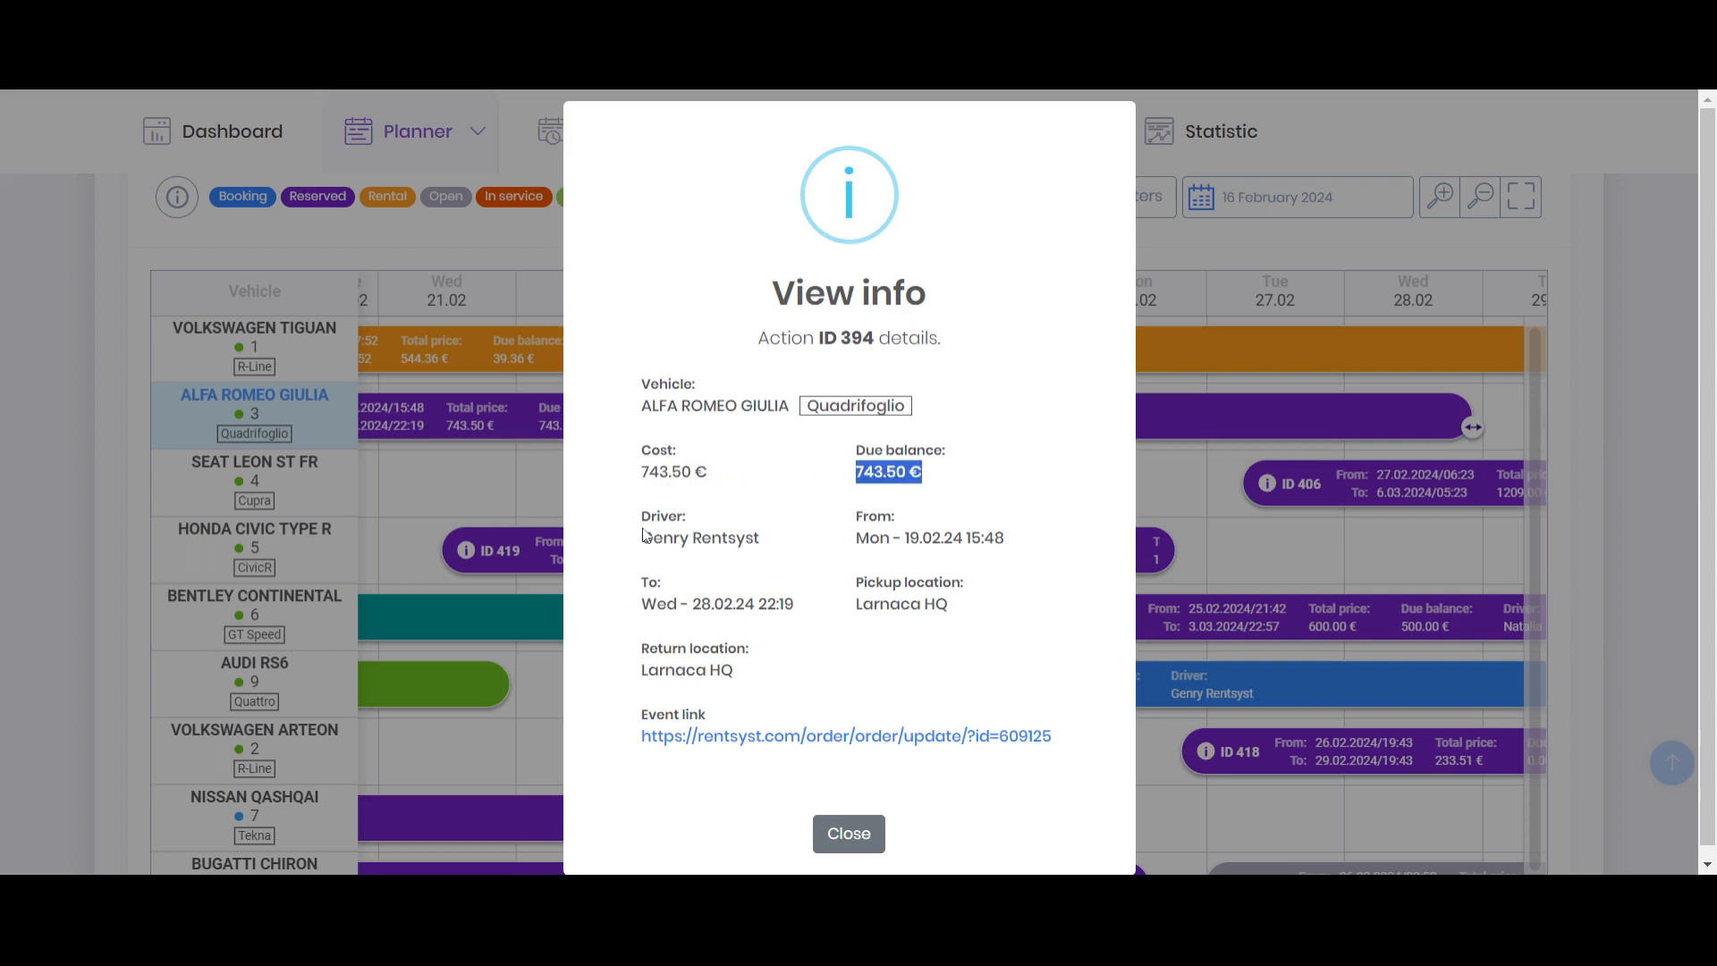
pyautogui.moveTo(643, 539); pyautogui.dragTo(1028, 542)
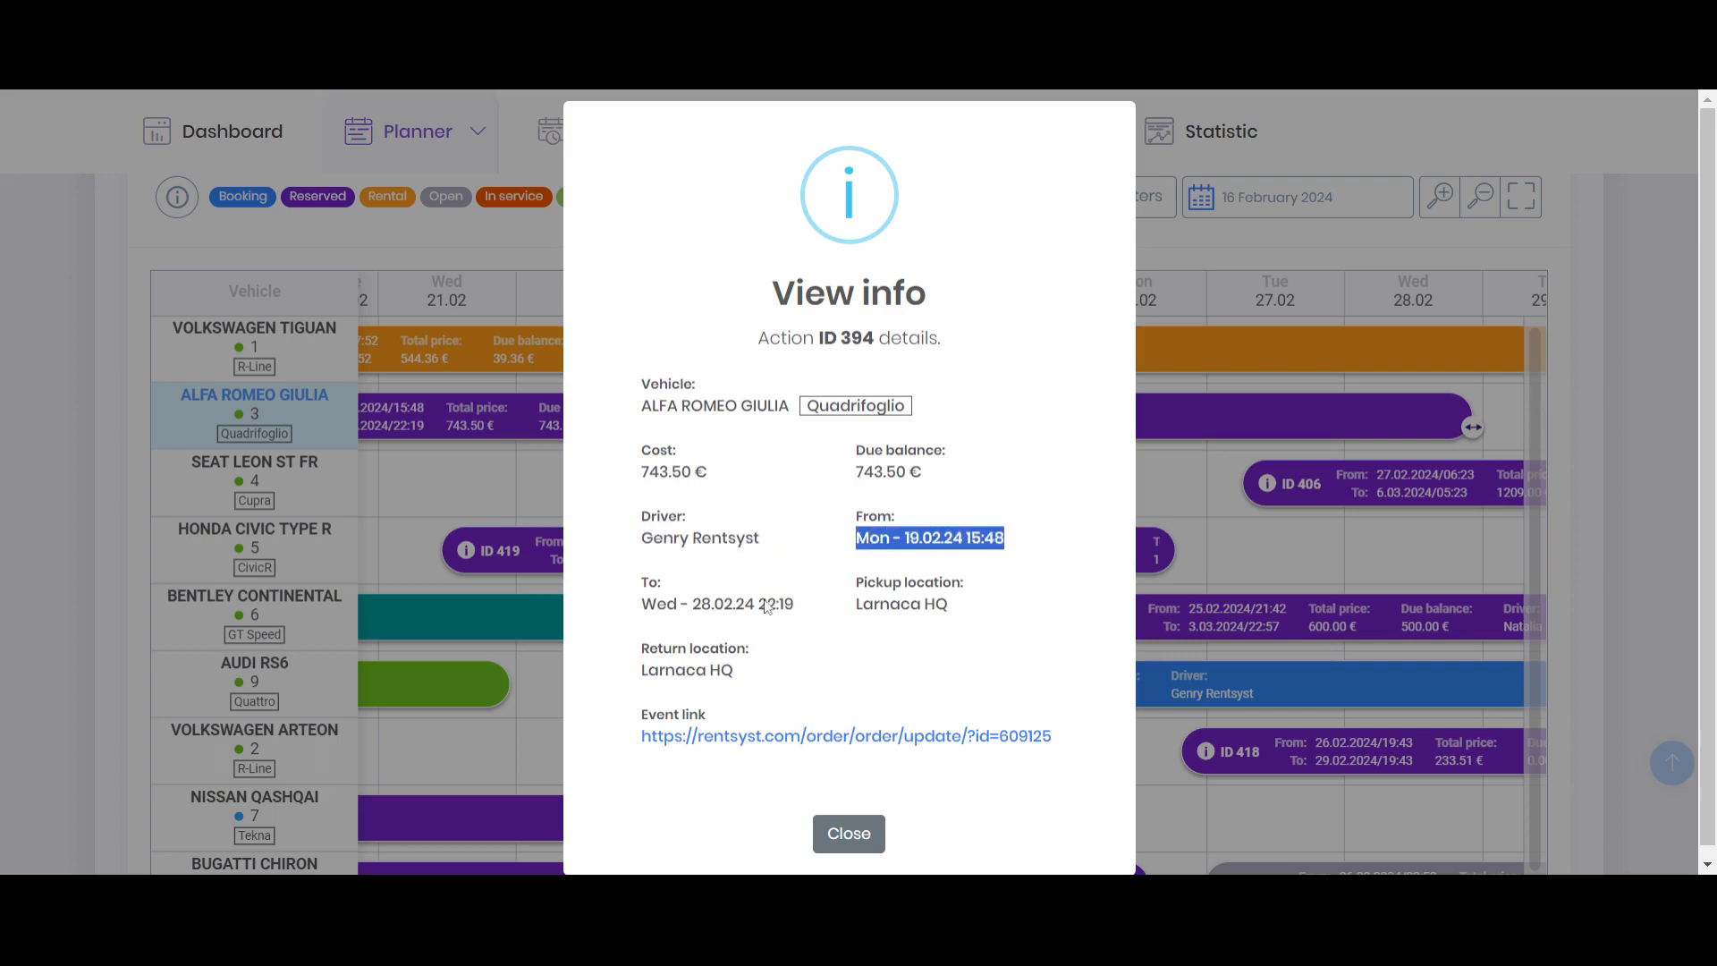
pyautogui.moveTo(641, 673); pyautogui.dragTo(760, 678)
pyautogui.click(840, 666)
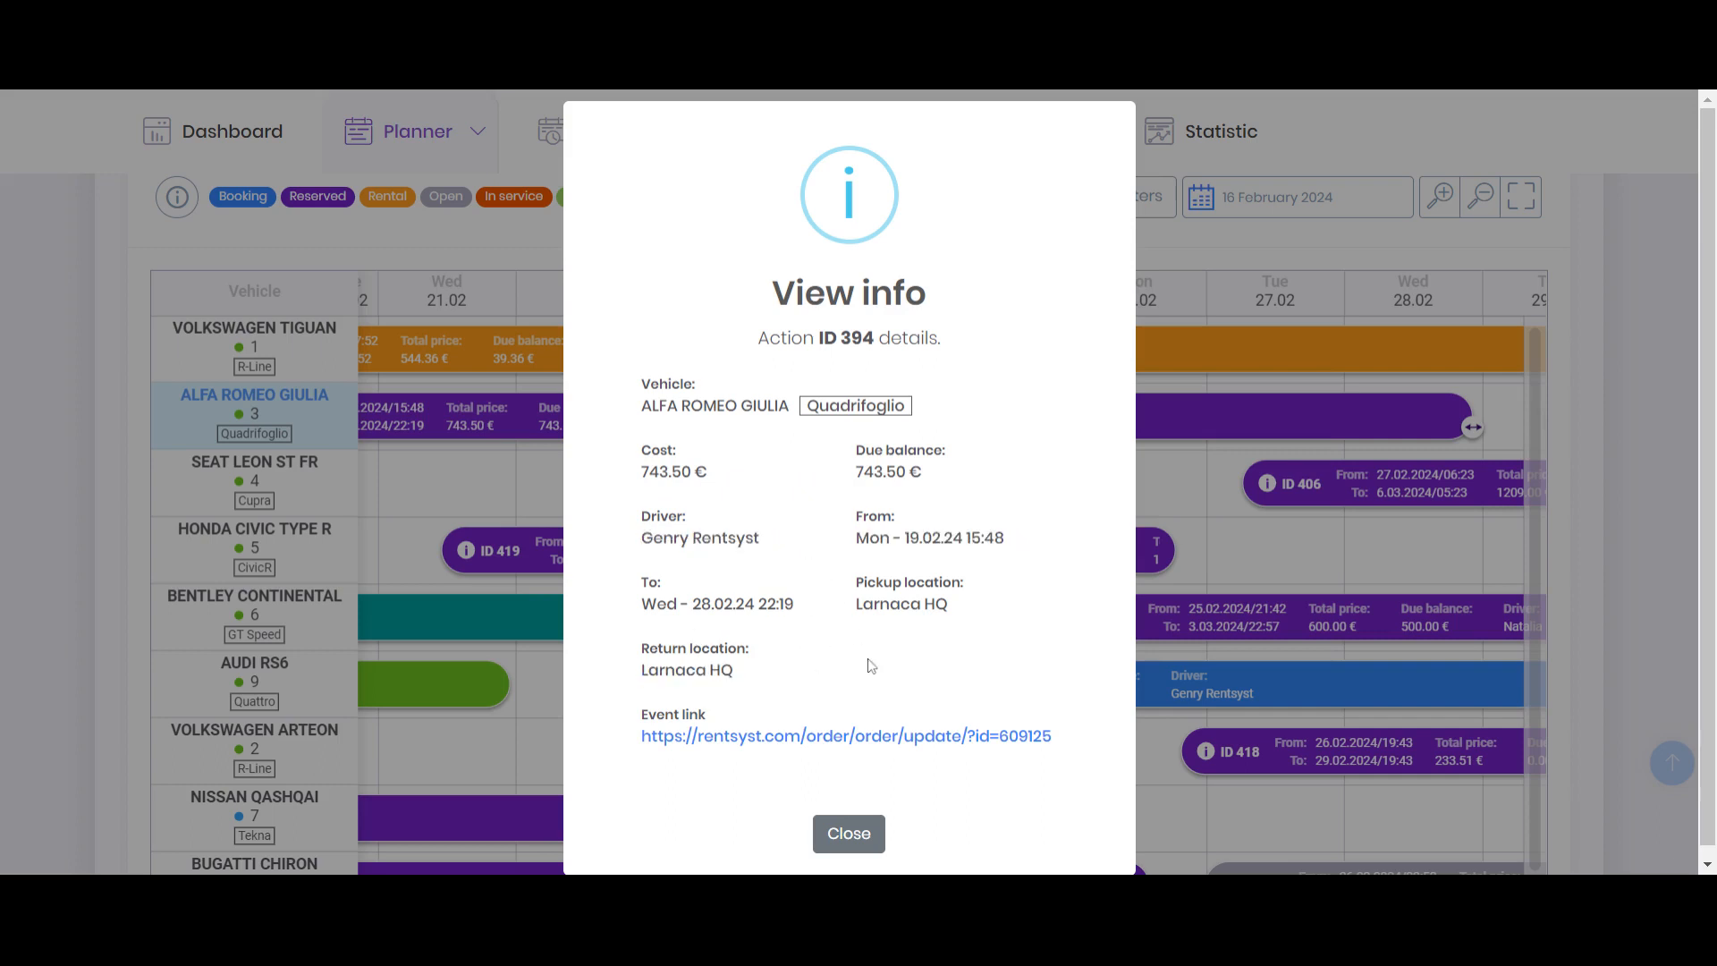
pyautogui.click(852, 833)
# - Open the same Alfa Romeo Giulia reservation for editing, look through its vehicle choices and start-date calendar, and close it without changes
pyautogui.rightClick(780, 410)
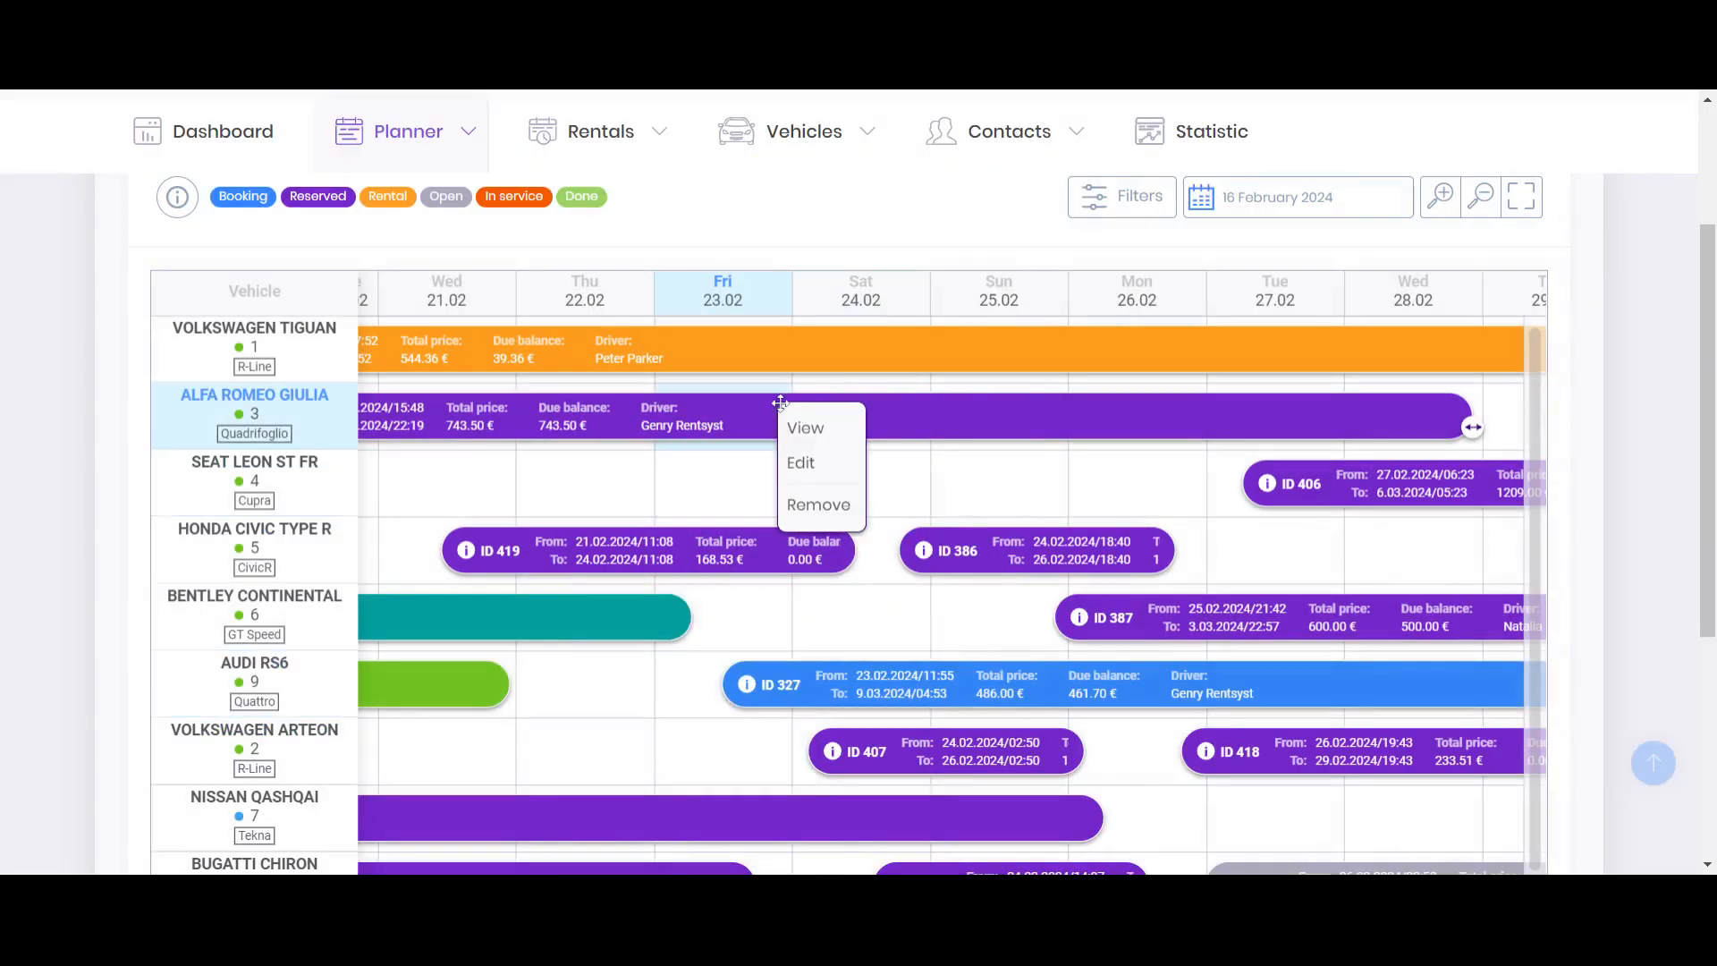
pyautogui.click(803, 468)
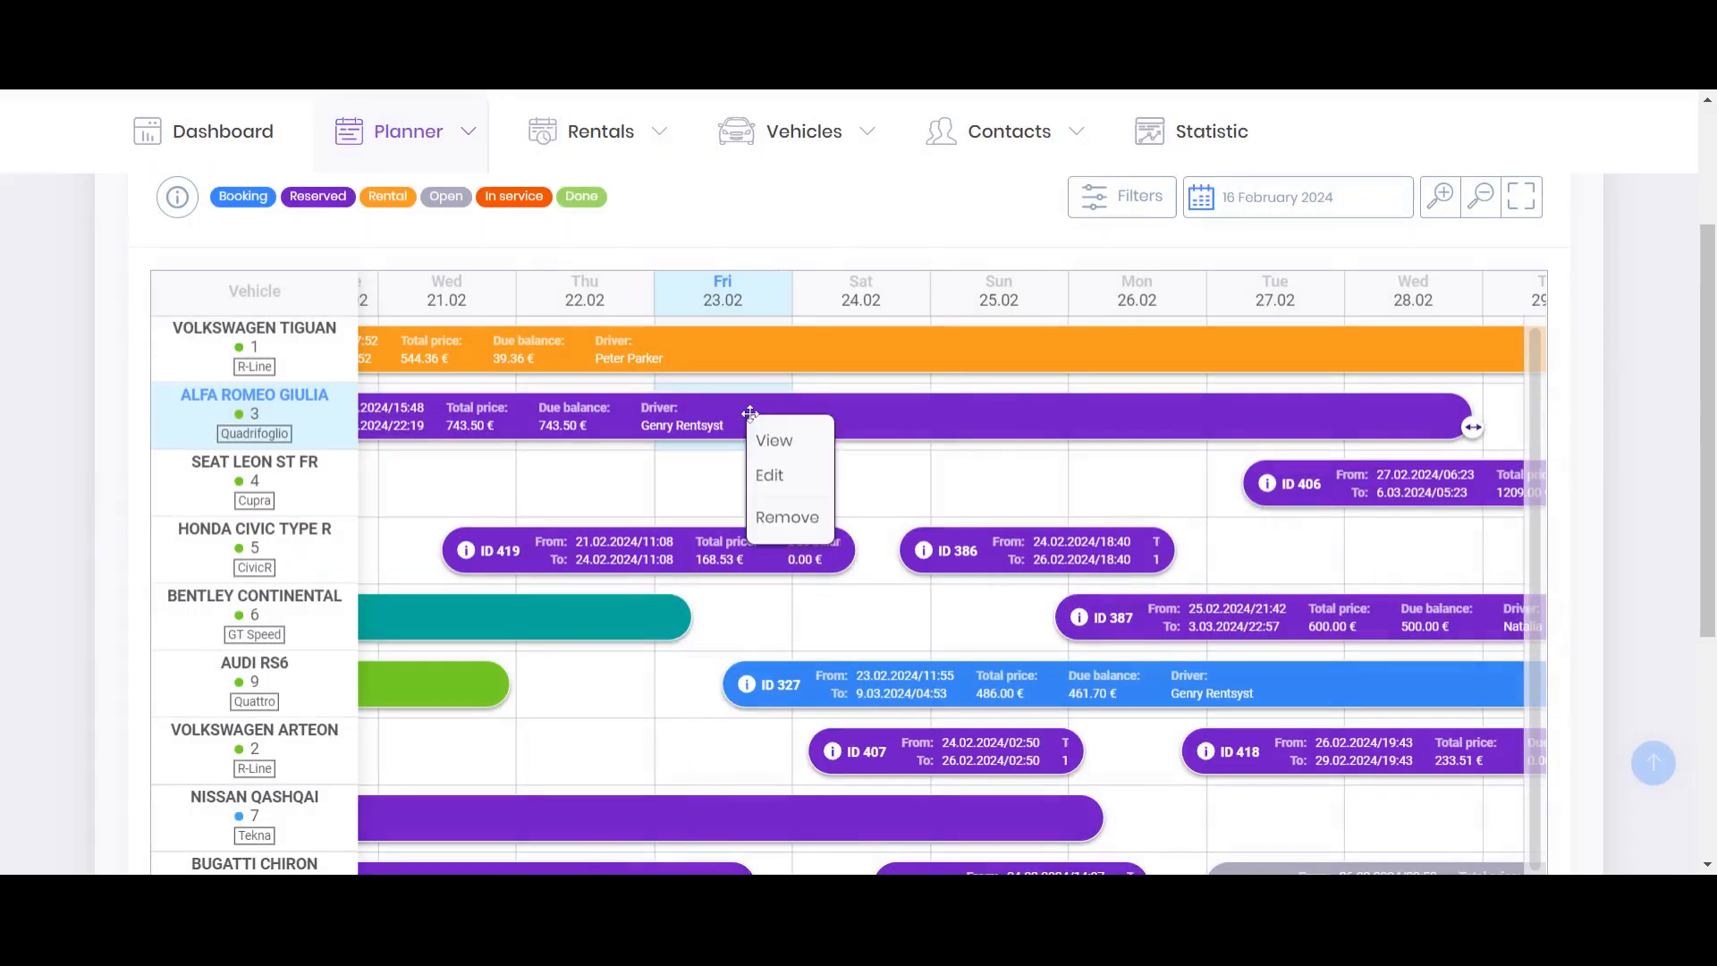
pyautogui.click(773, 477)
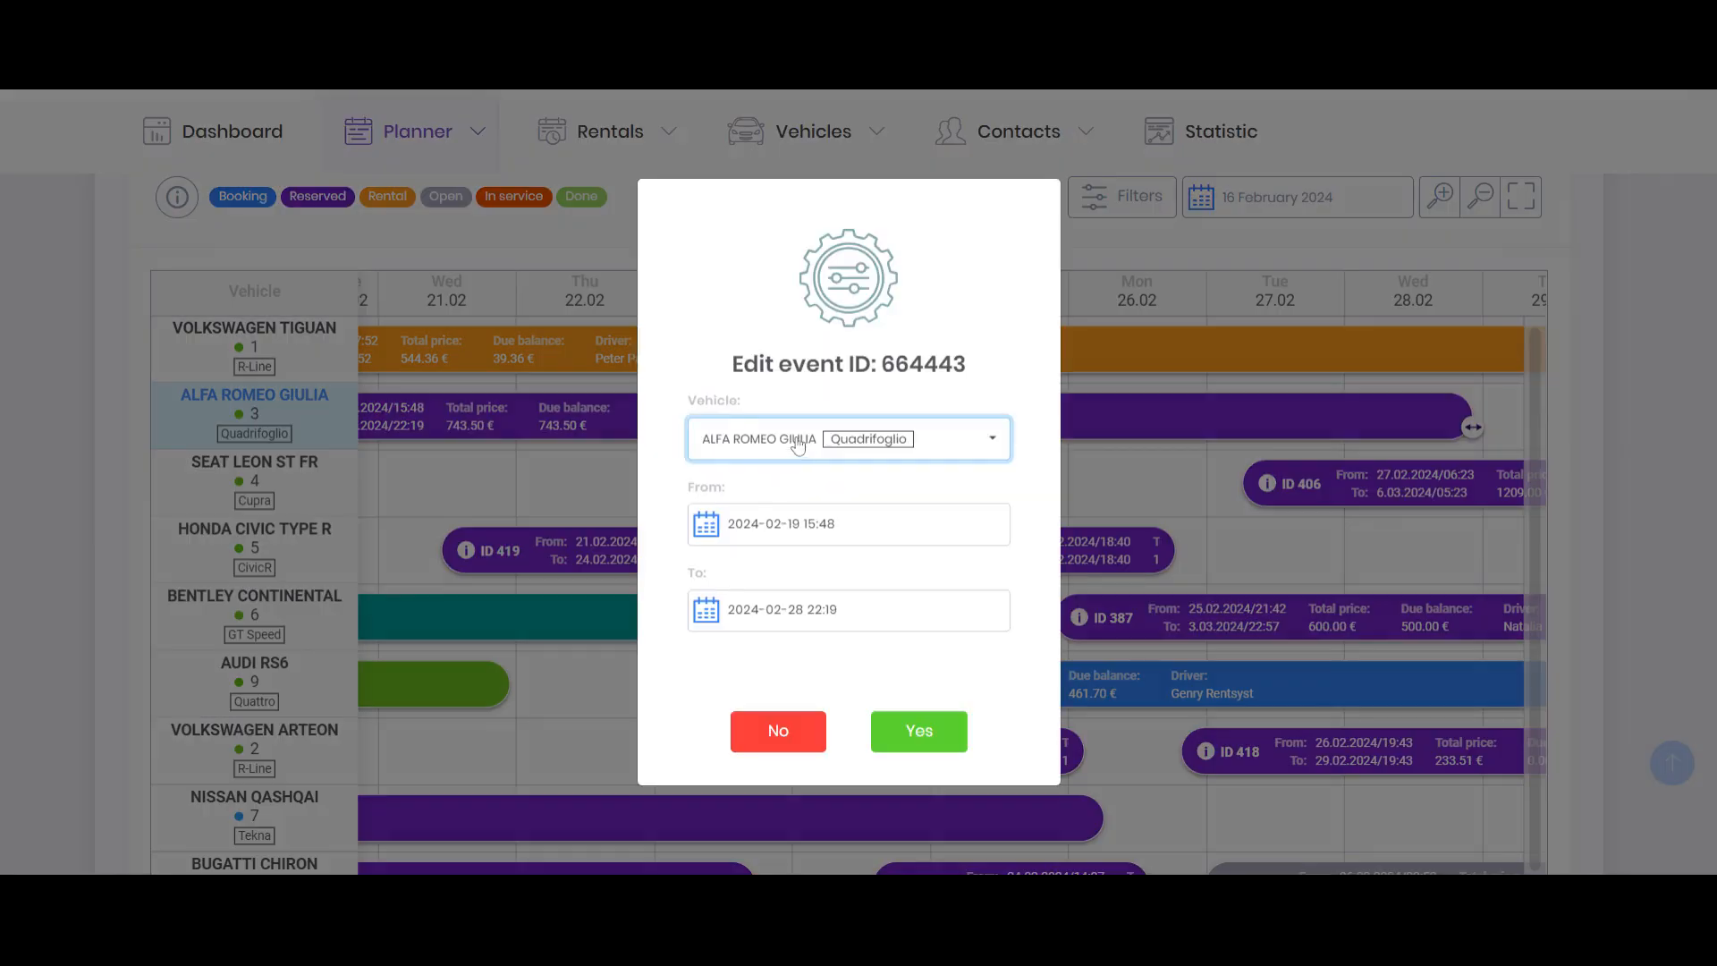
pyautogui.click(798, 459)
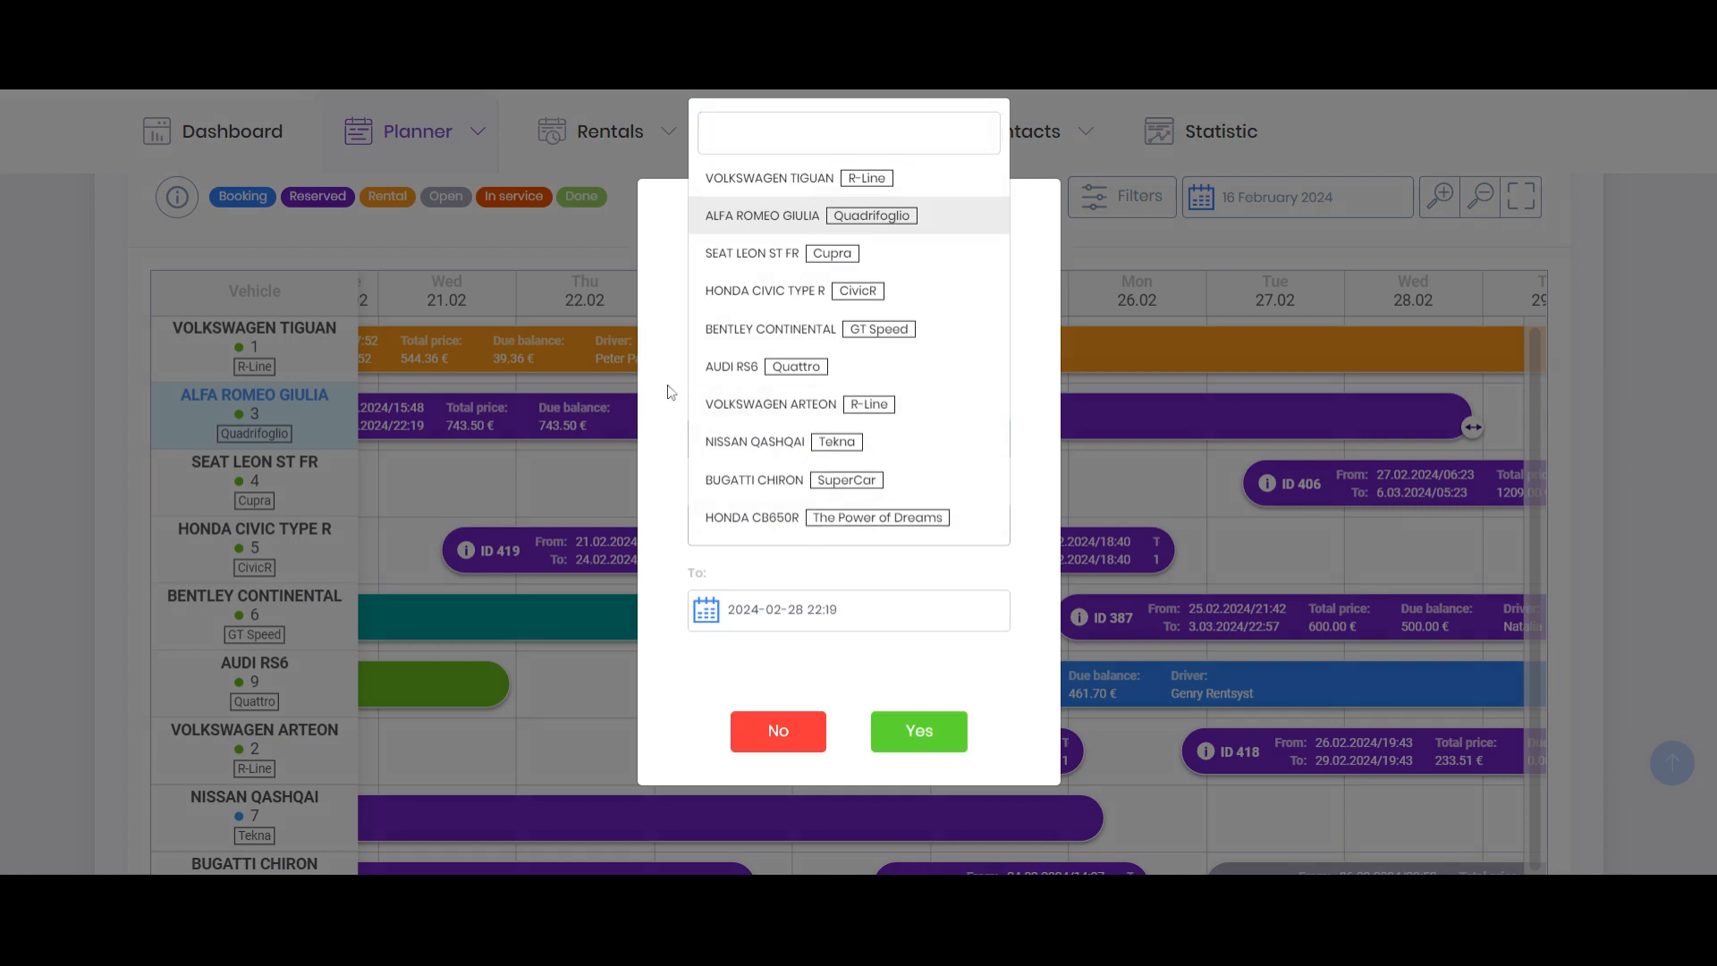
pyautogui.click(696, 402)
pyautogui.click(823, 505)
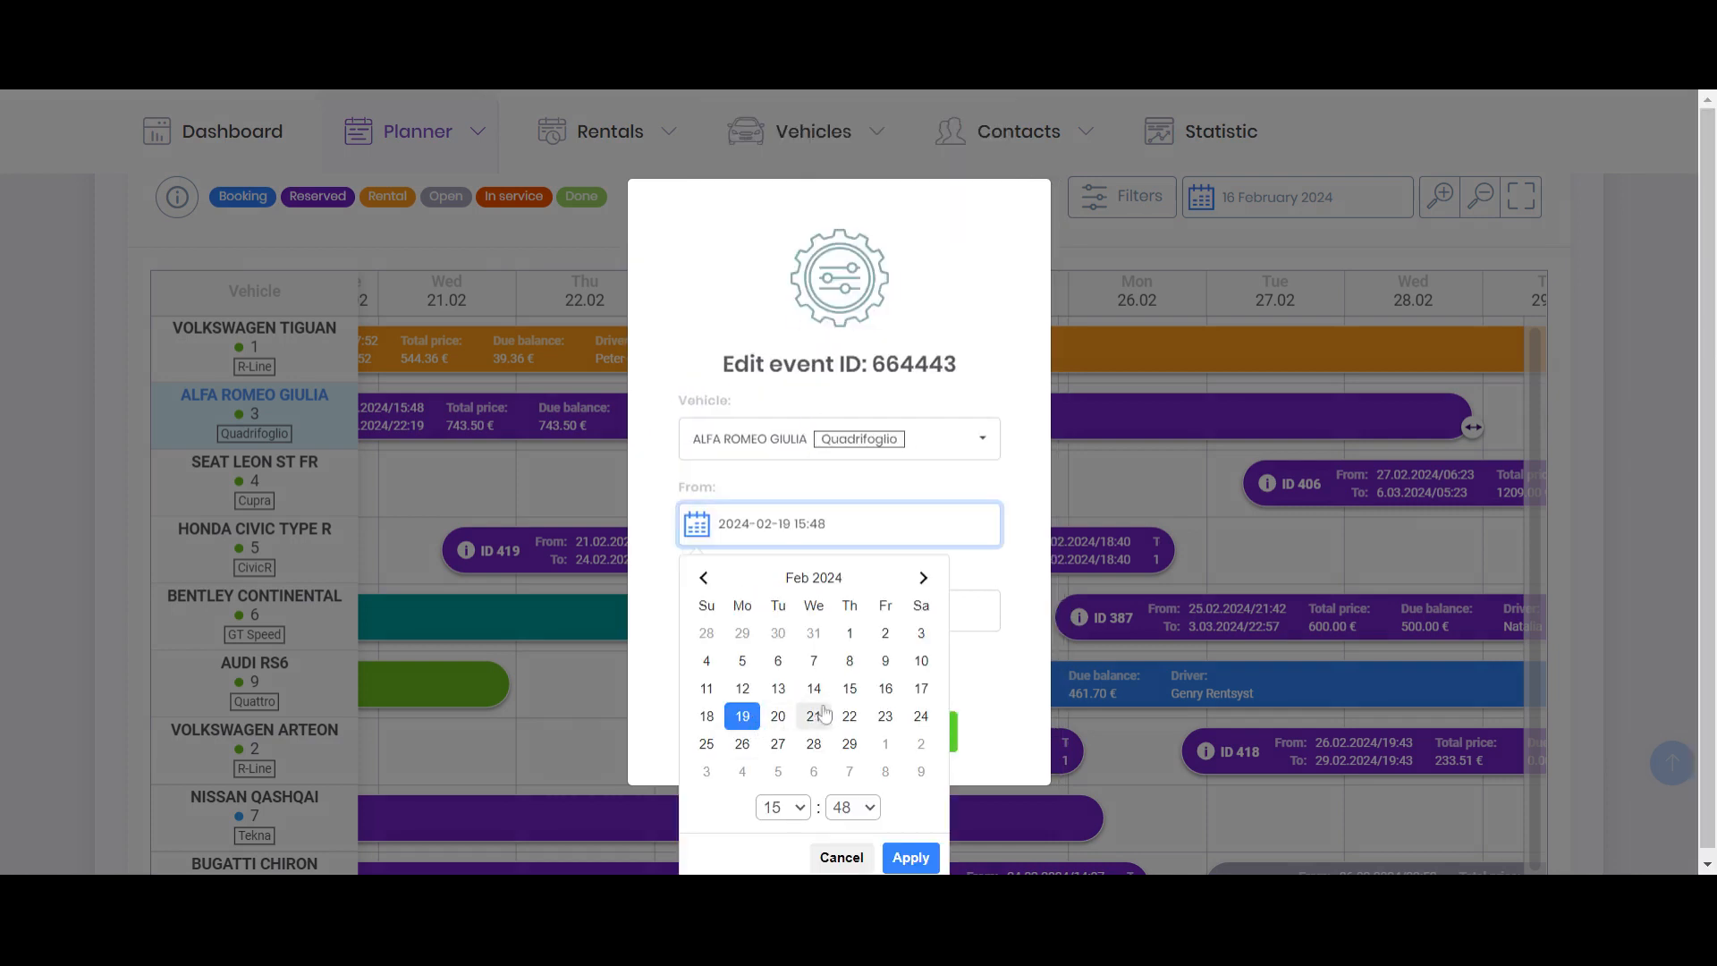
pyautogui.click(728, 856)
pyautogui.click(652, 531)
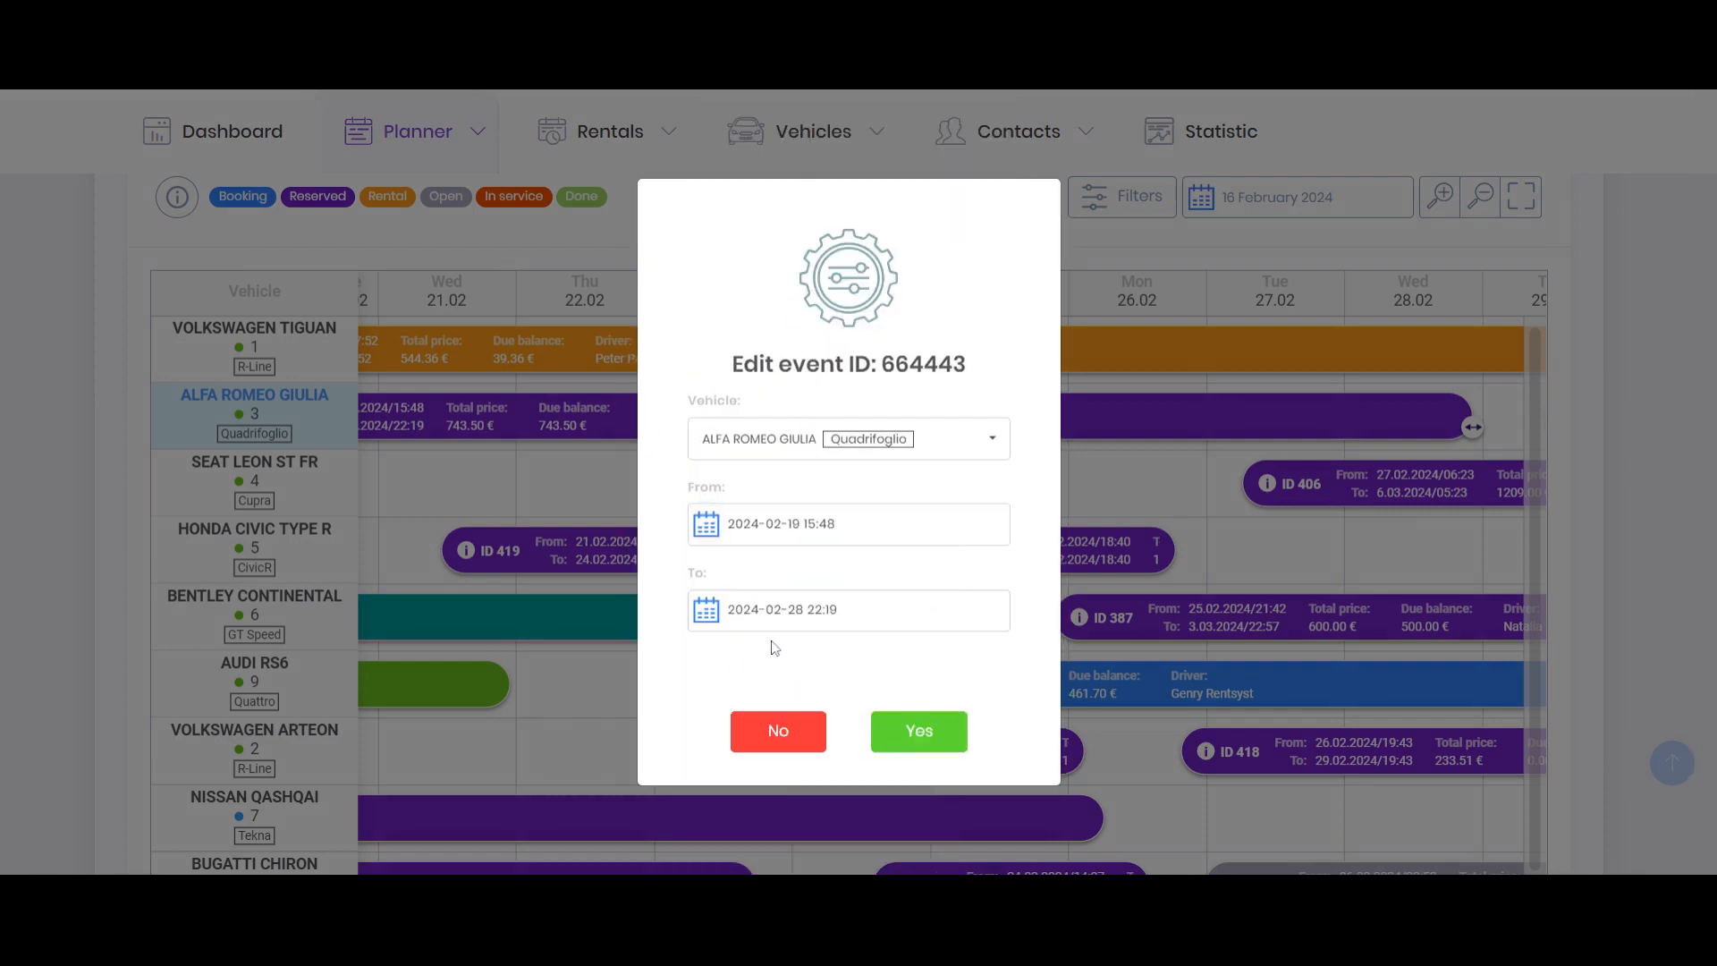
pyautogui.click(1126, 350)
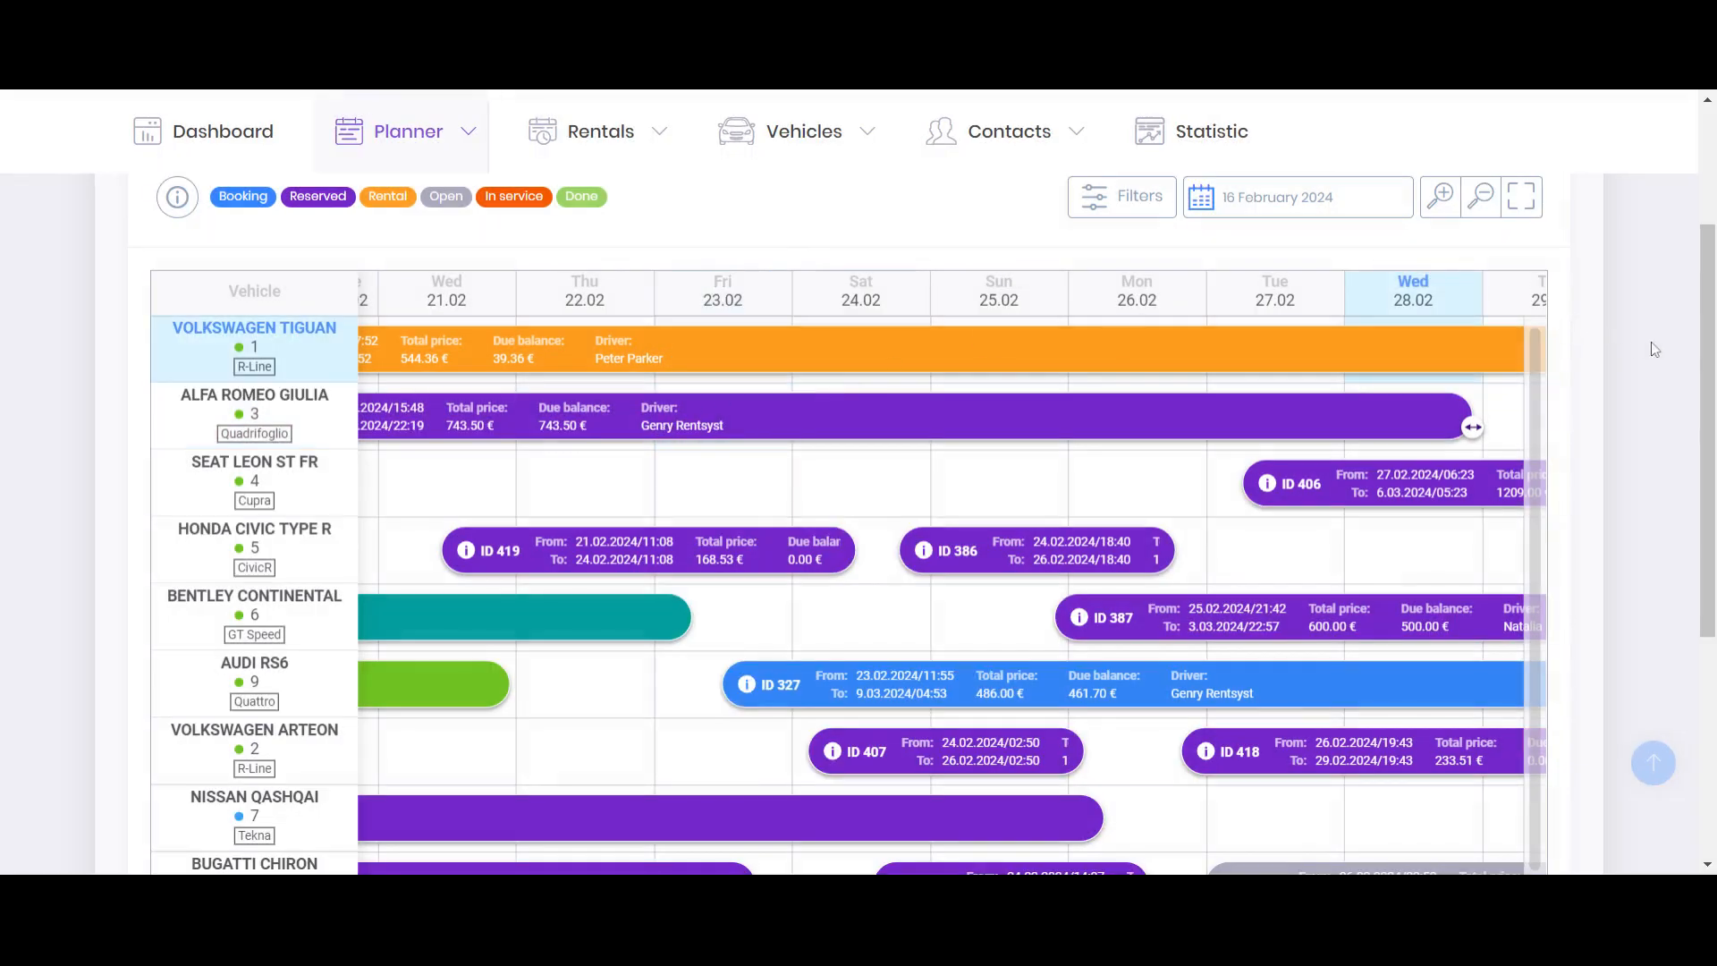
pyautogui.scroll(-1, 1651, 342)
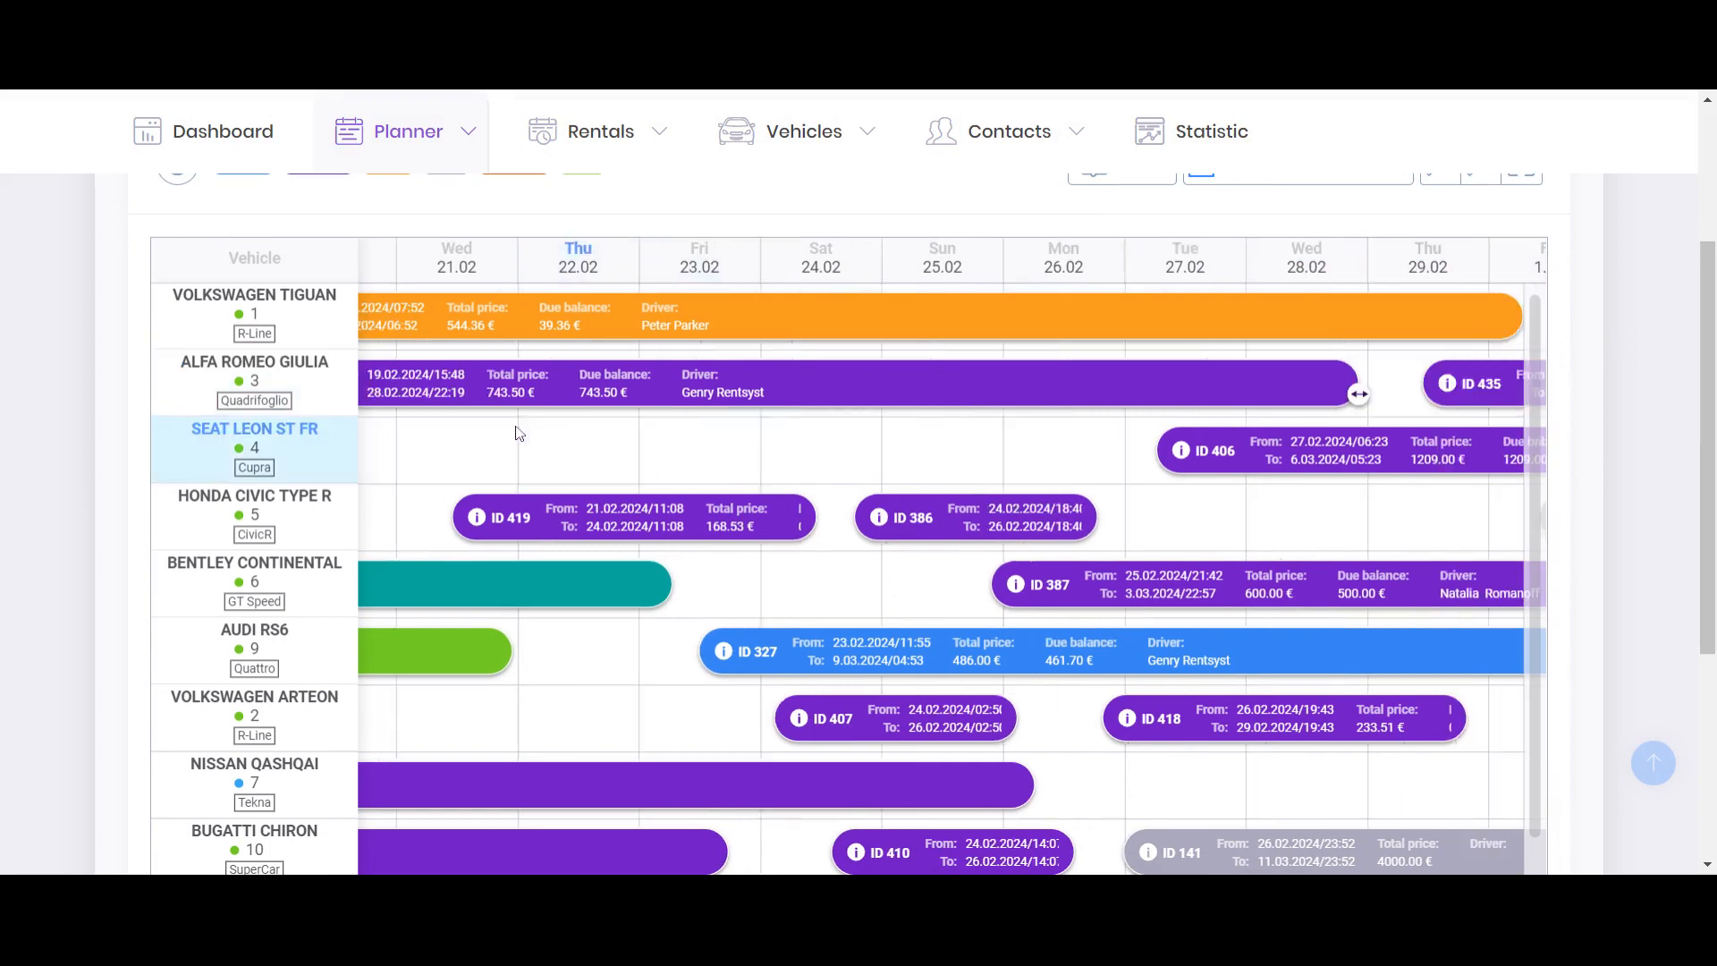
# - Try extending the Seat Leon rental starting 6 March to 21 March, decline the change, and try stretching the 27 February reservation over that rental
pyautogui.scroll(-5, 555, 430)
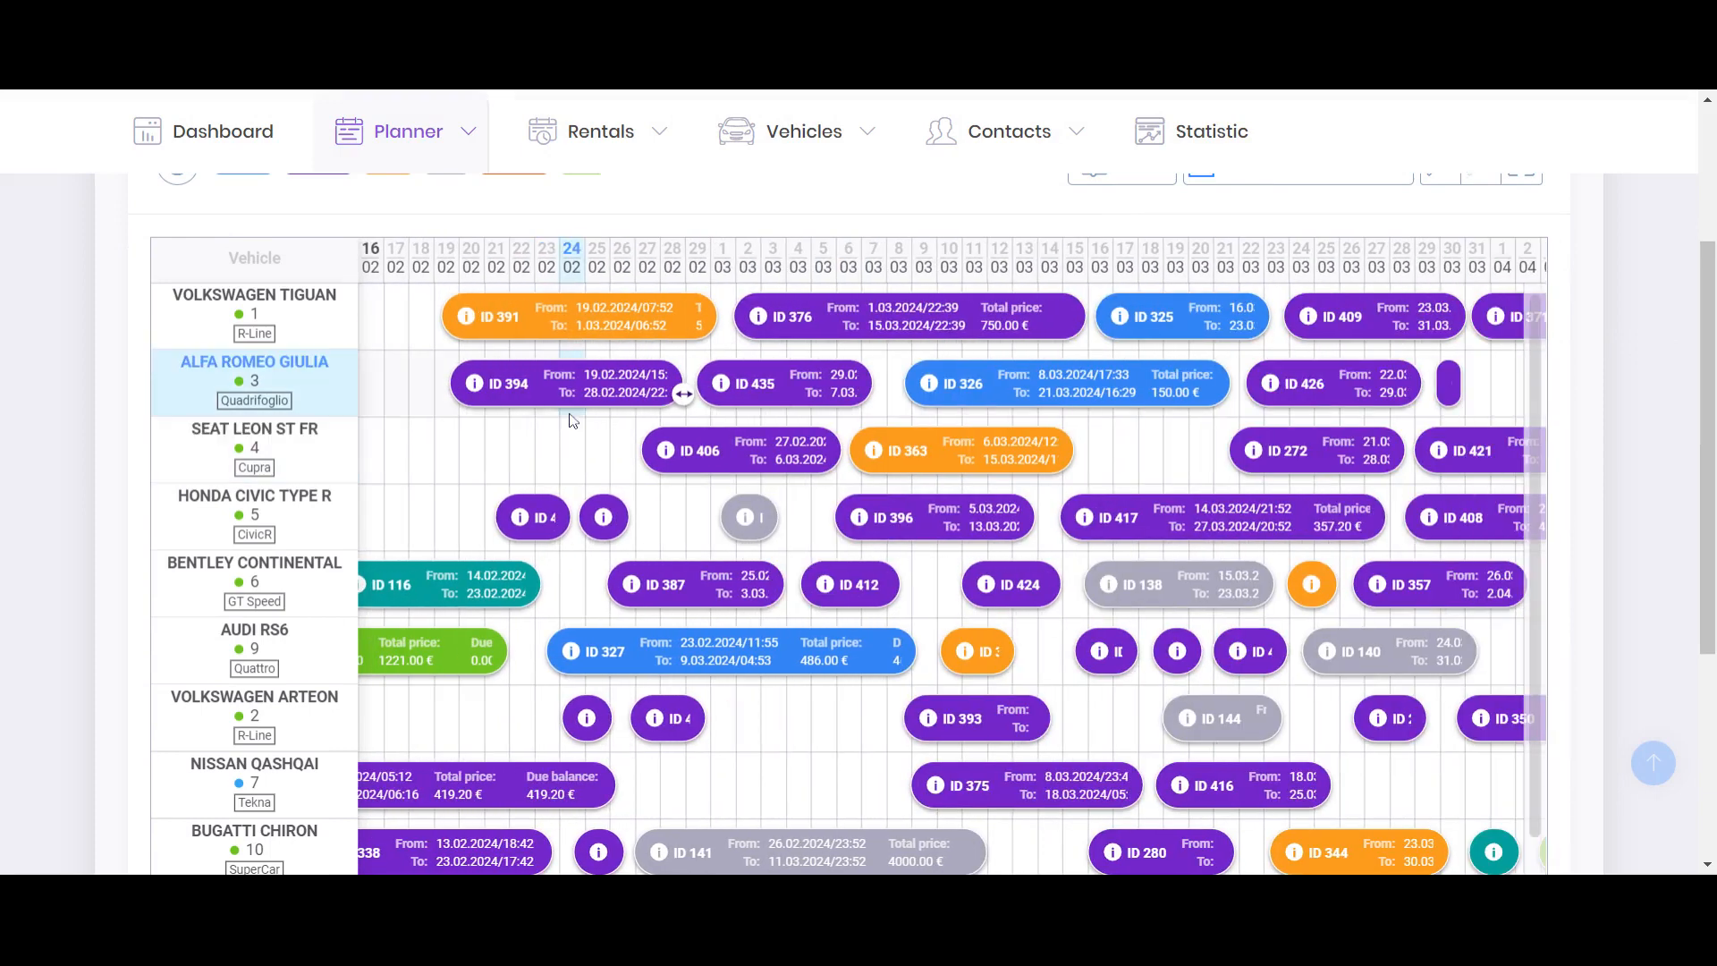
pyautogui.click(967, 458)
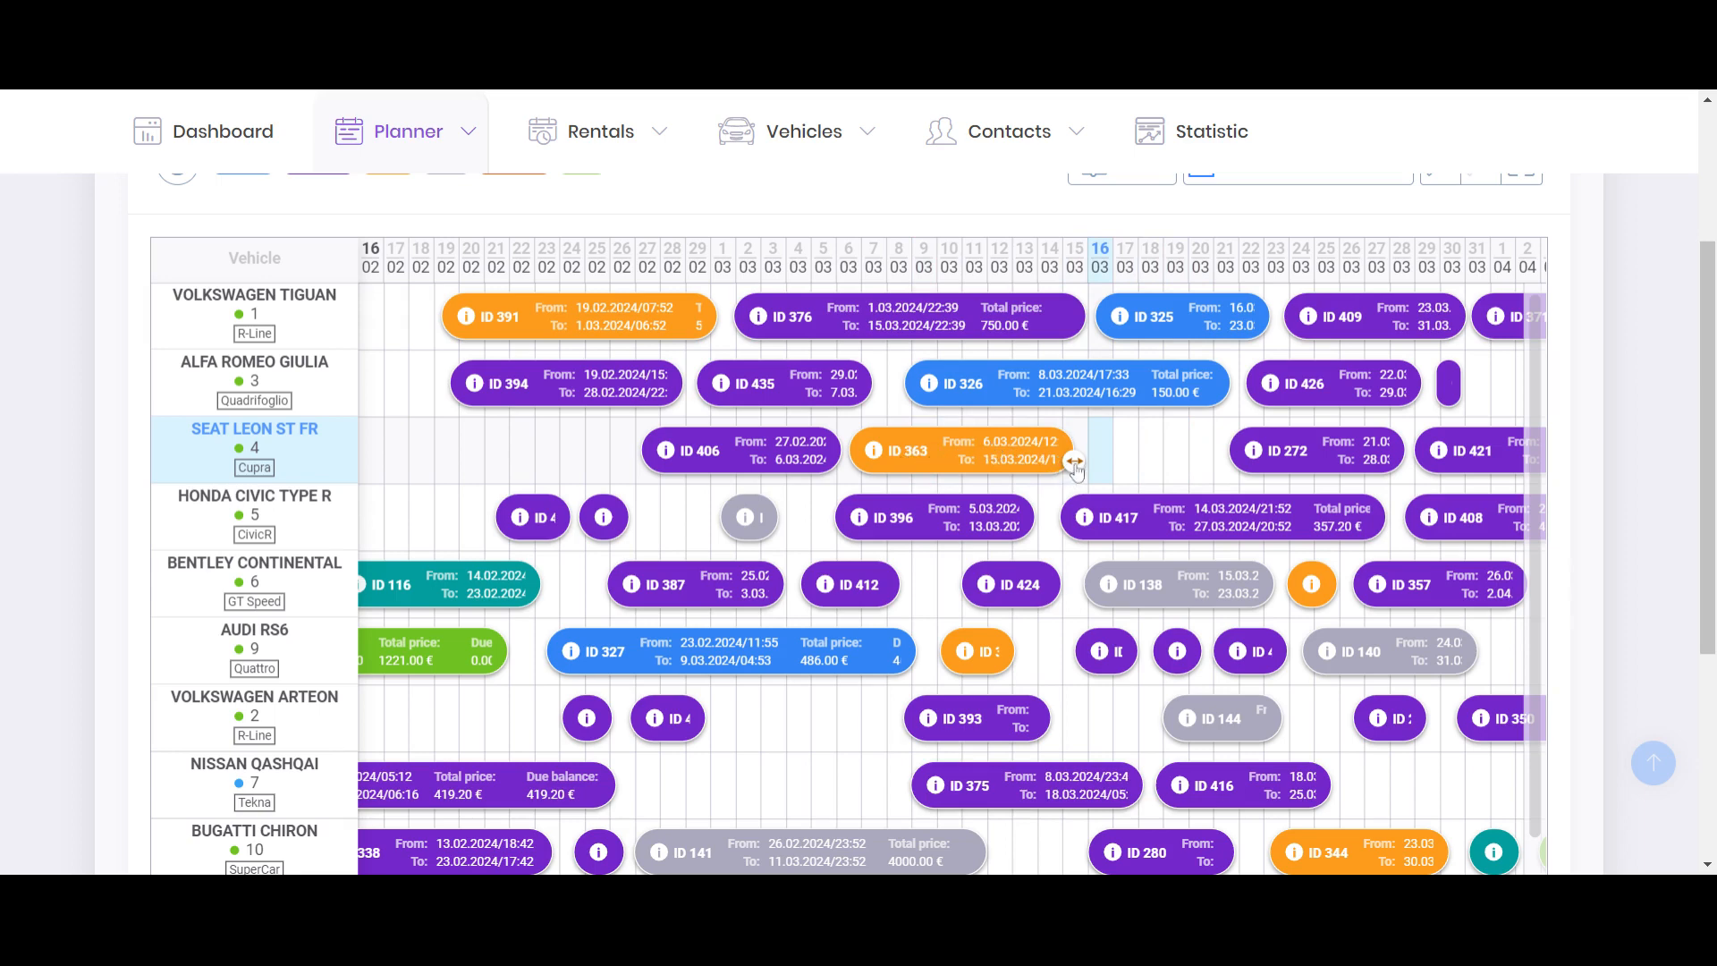
pyautogui.moveTo(1076, 466); pyautogui.dragTo(1223, 472)
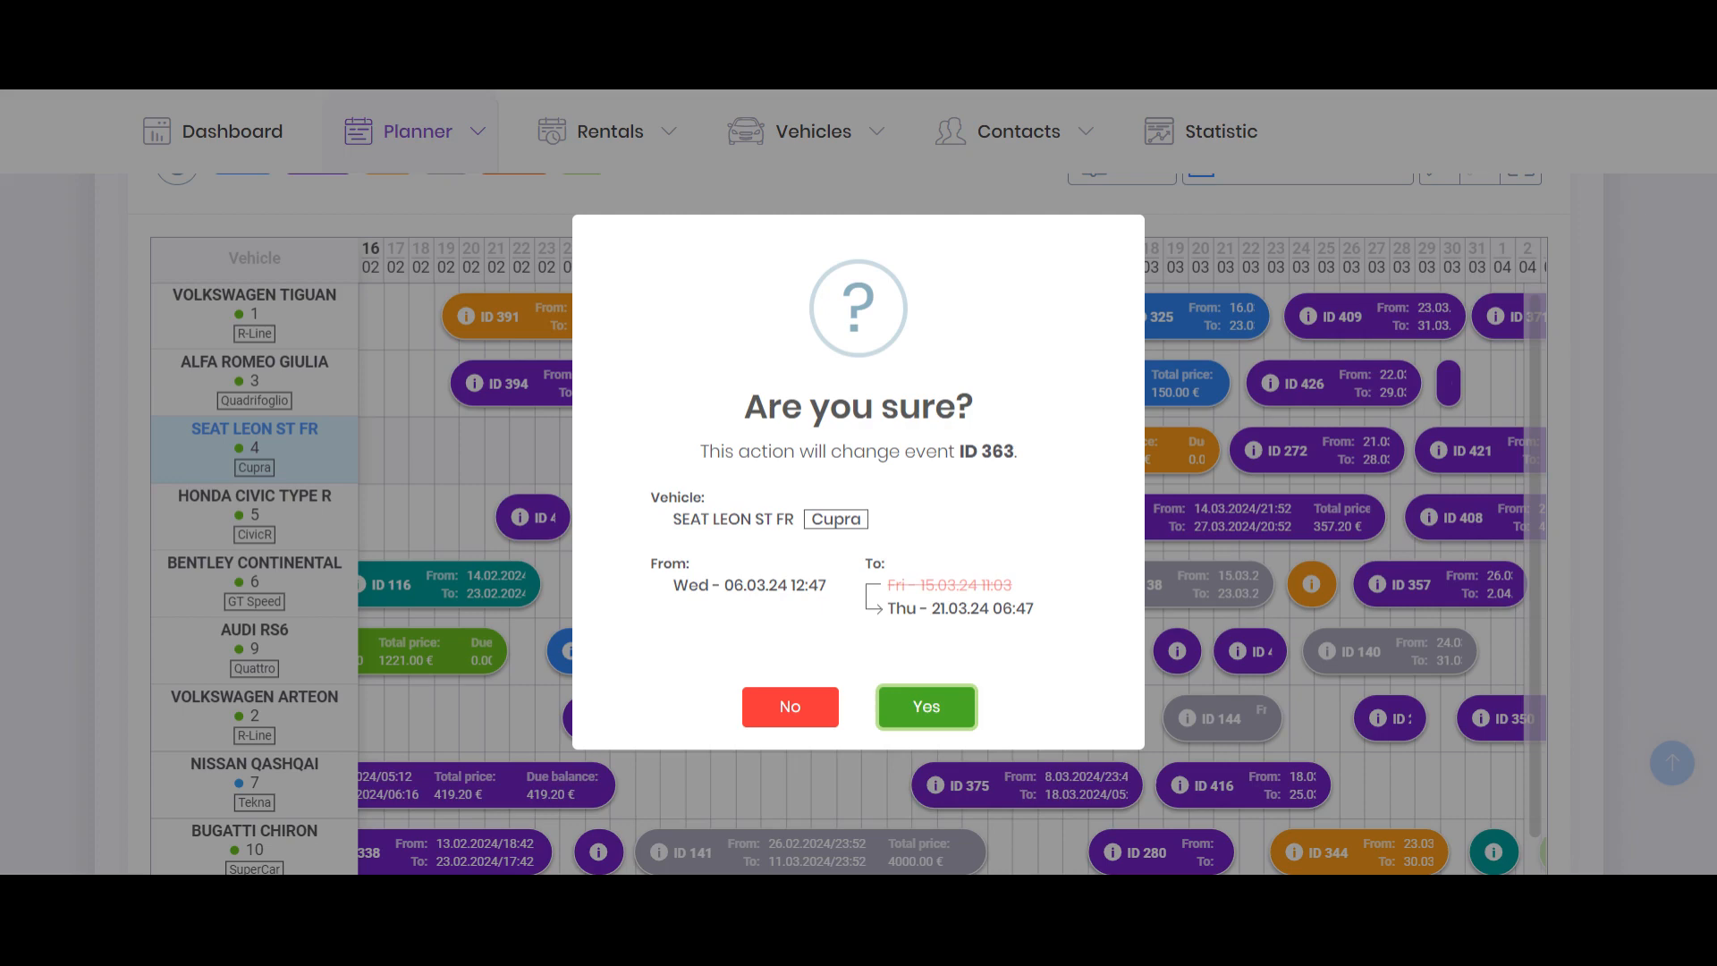
pyautogui.click(788, 704)
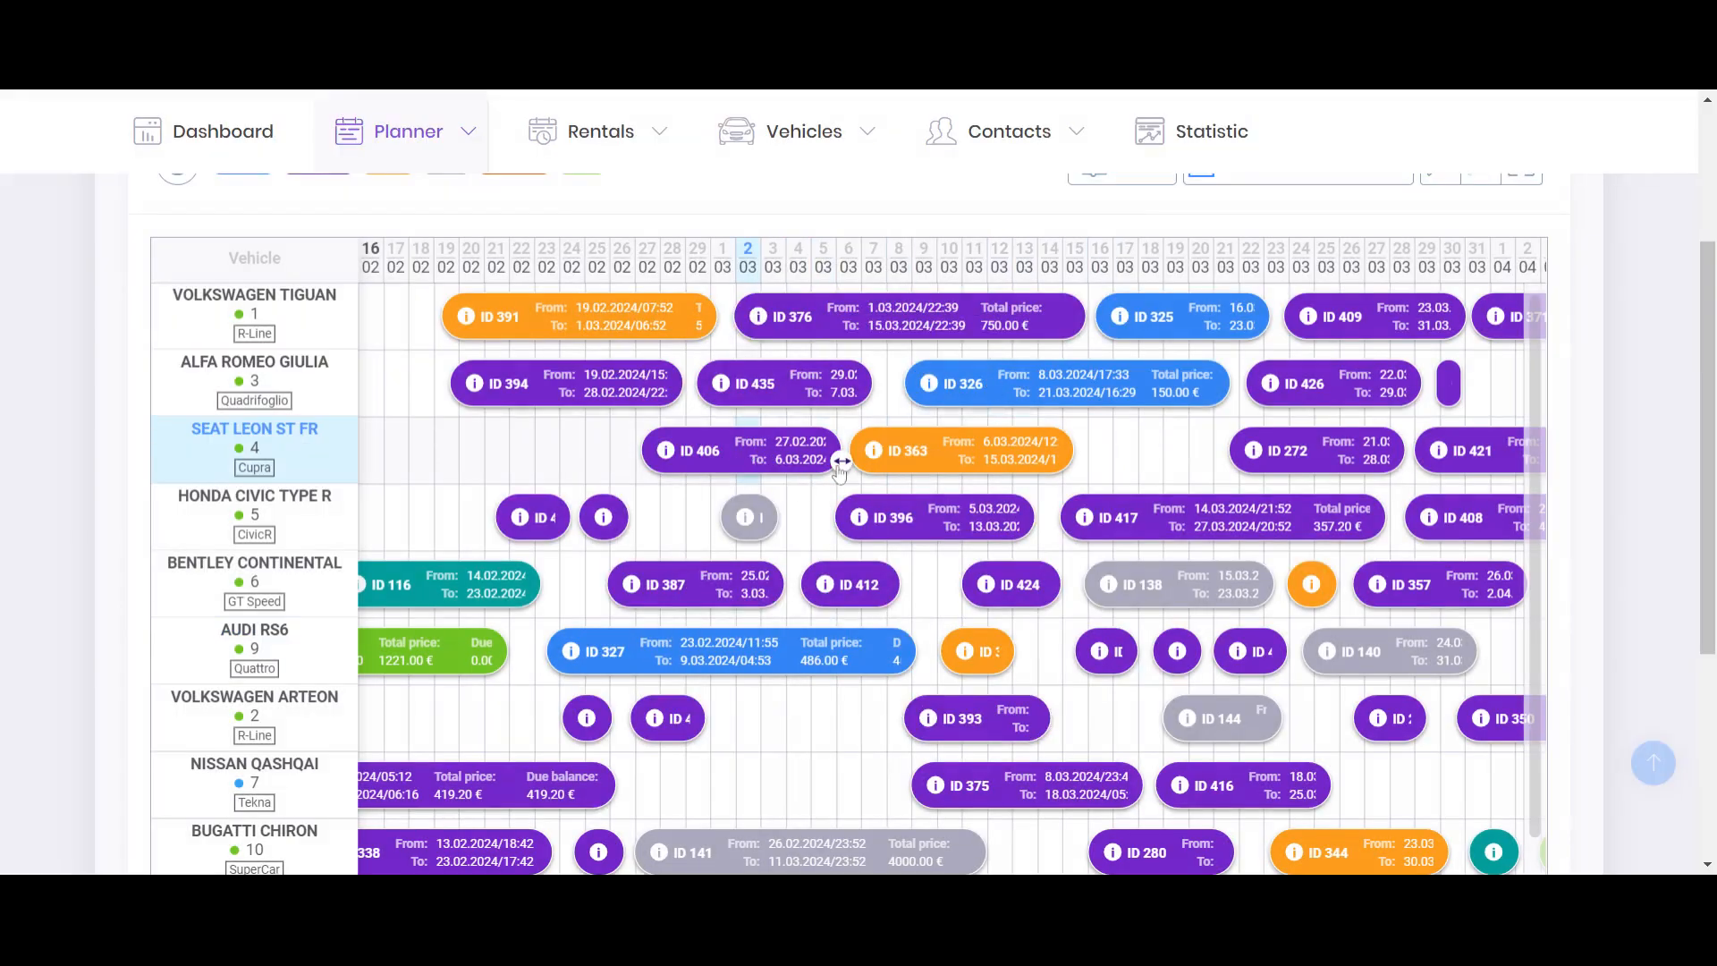
pyautogui.moveTo(838, 460); pyautogui.dragTo(988, 463)
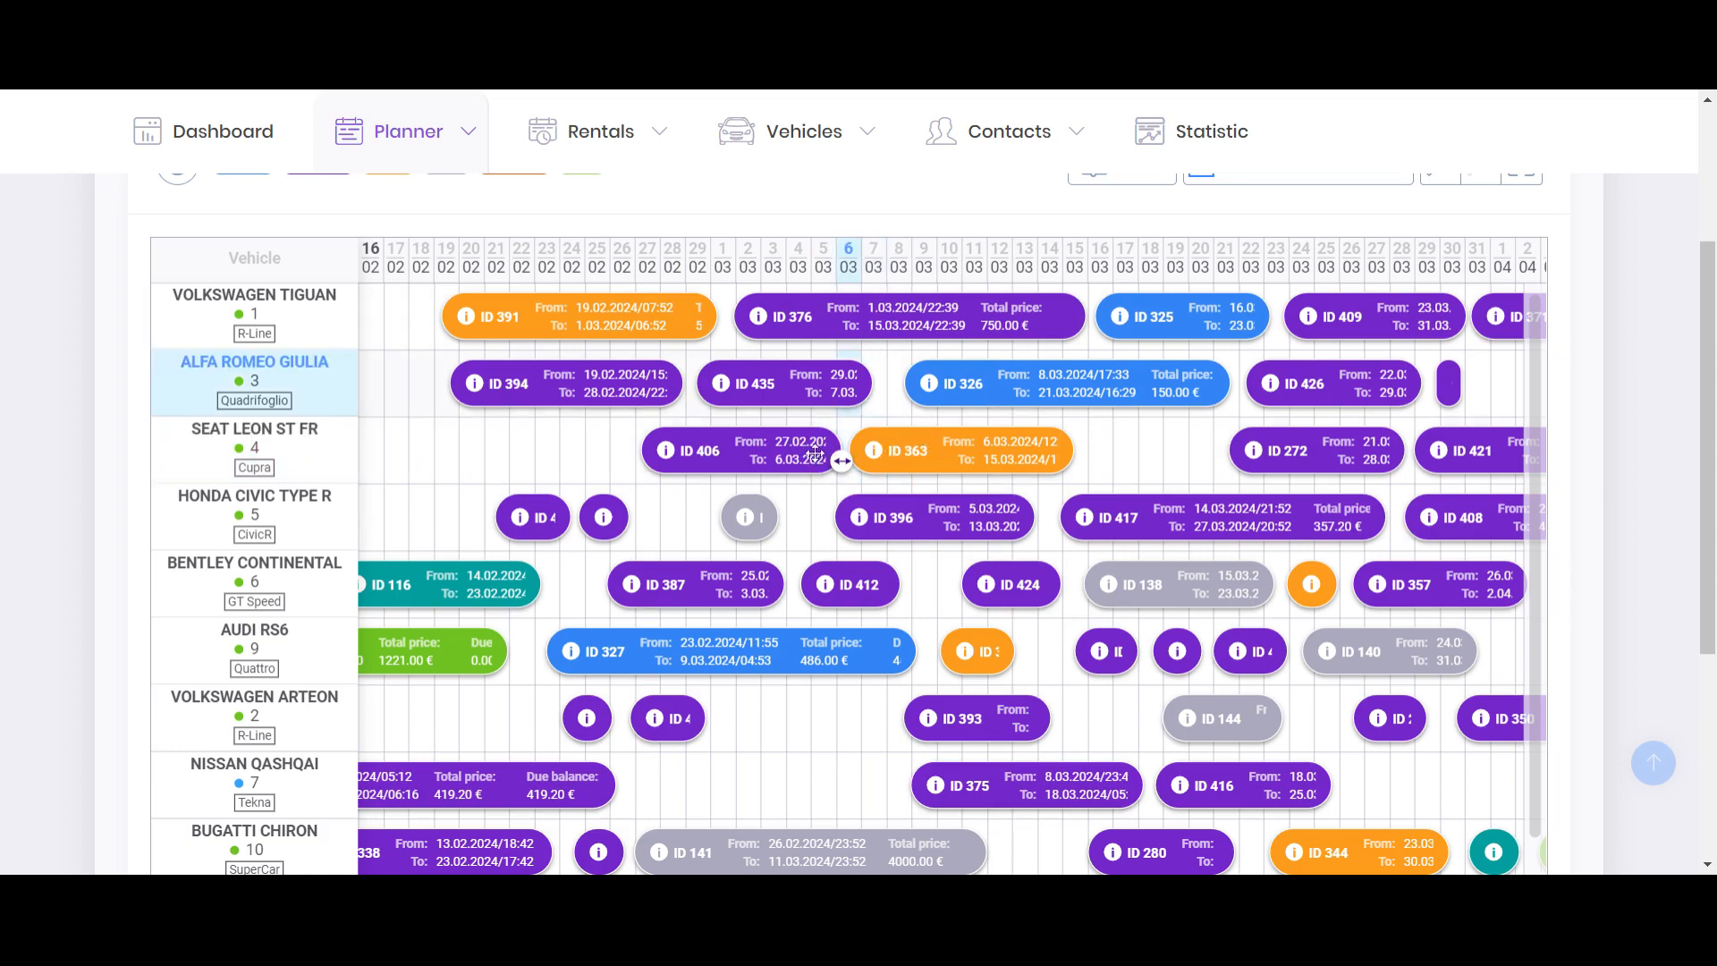
# - Move the Audi RS6 reservation starting 15 March to about 1 April on the same vehicle and confirm the change
pyautogui.hscroll(1, 775, 459)
pyautogui.hscroll(8, 775, 459)
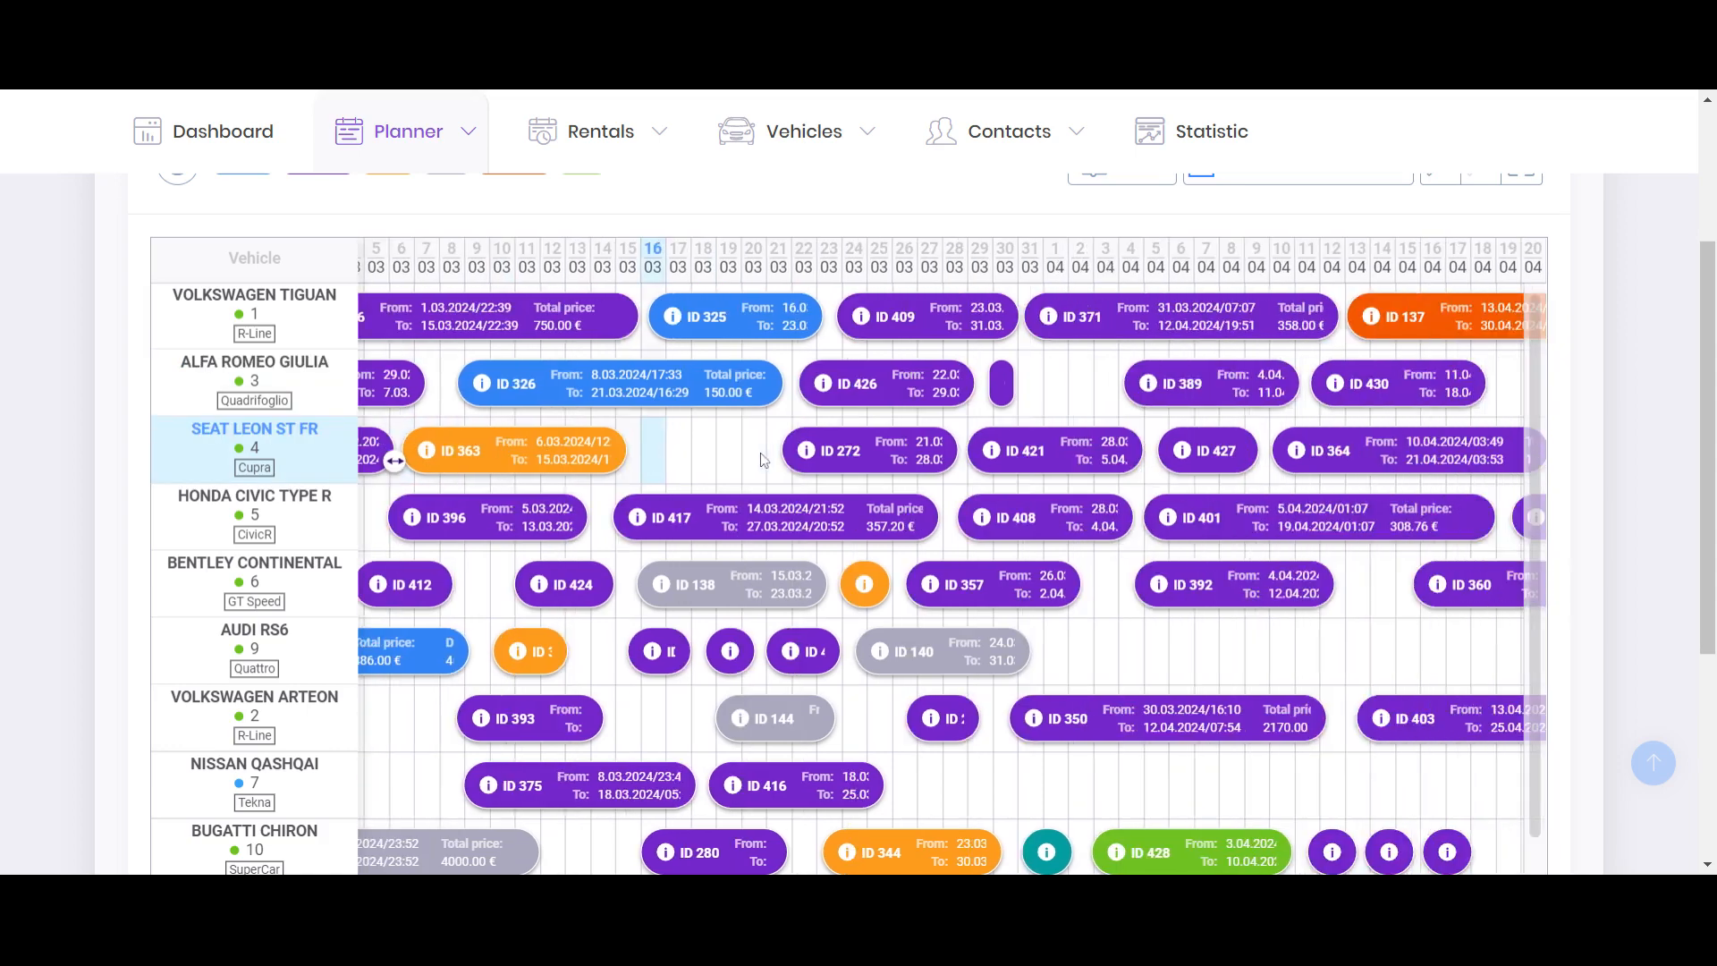
pyautogui.hscroll(-5, 742, 442)
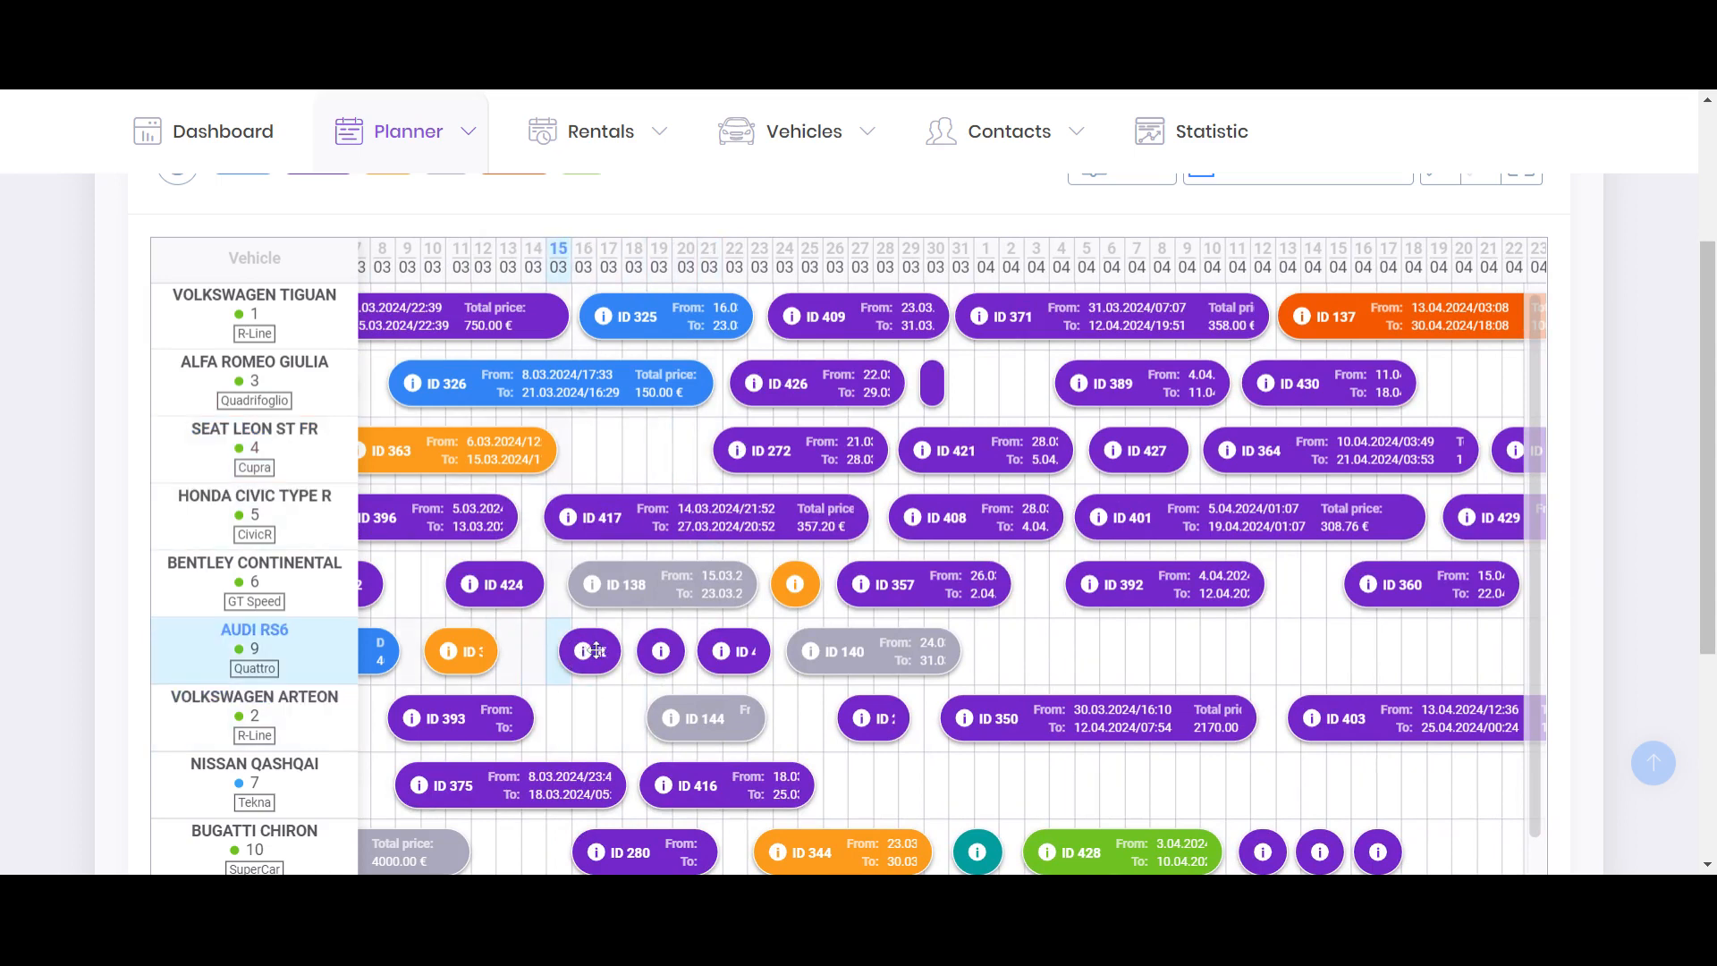
pyautogui.moveTo(596, 650); pyautogui.dragTo(1014, 660)
pyautogui.click(919, 711)
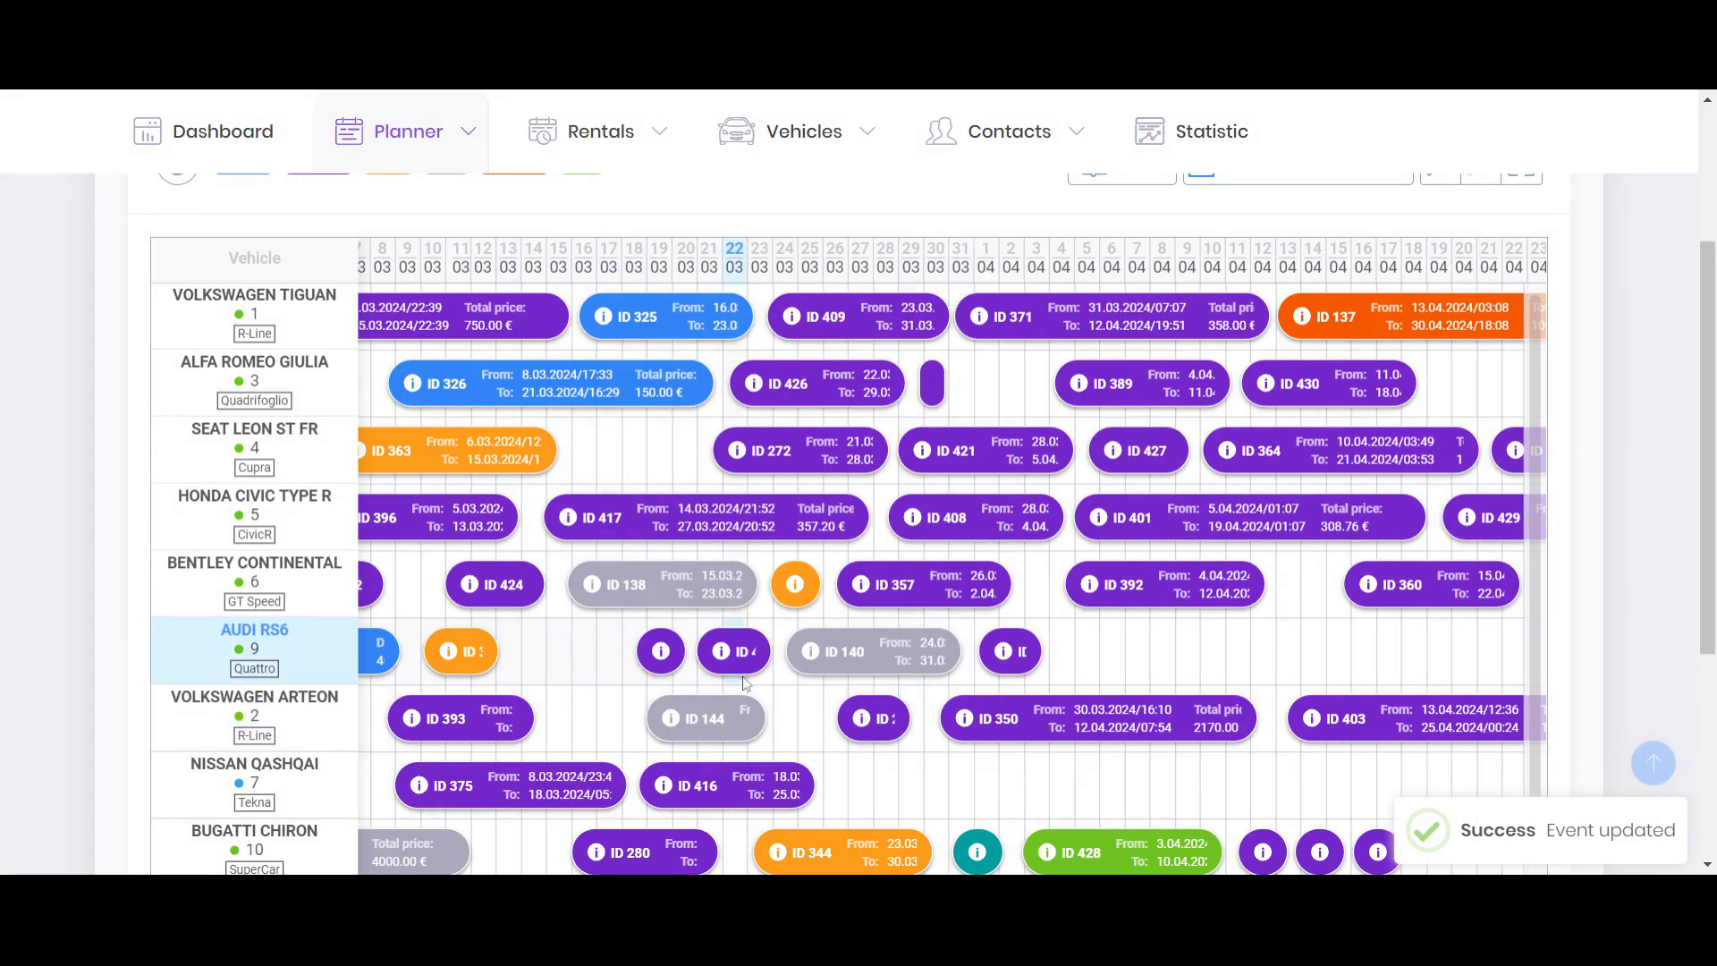
# - Look along the timeline back to late February, view the add-action choices for the Seat Leon ST FR, and close them without adding anything
pyautogui.scroll(4, 707, 666)
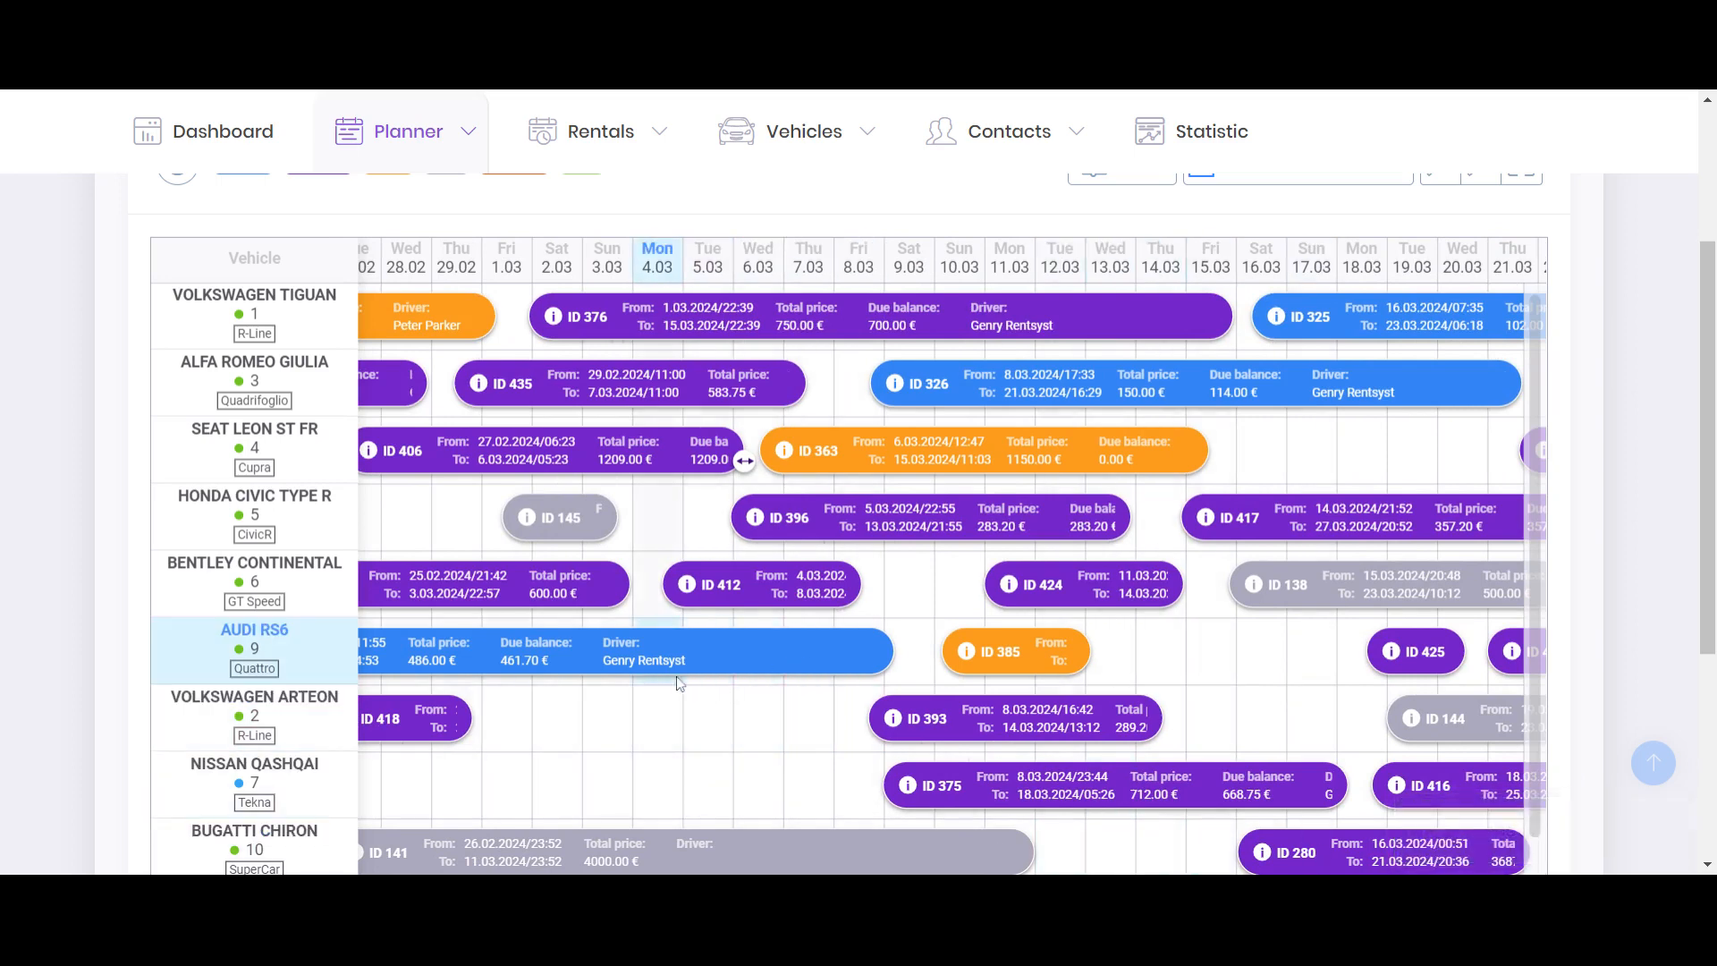
pyautogui.hscroll(-2, 678, 679)
pyautogui.hscroll(-2, 678, 683)
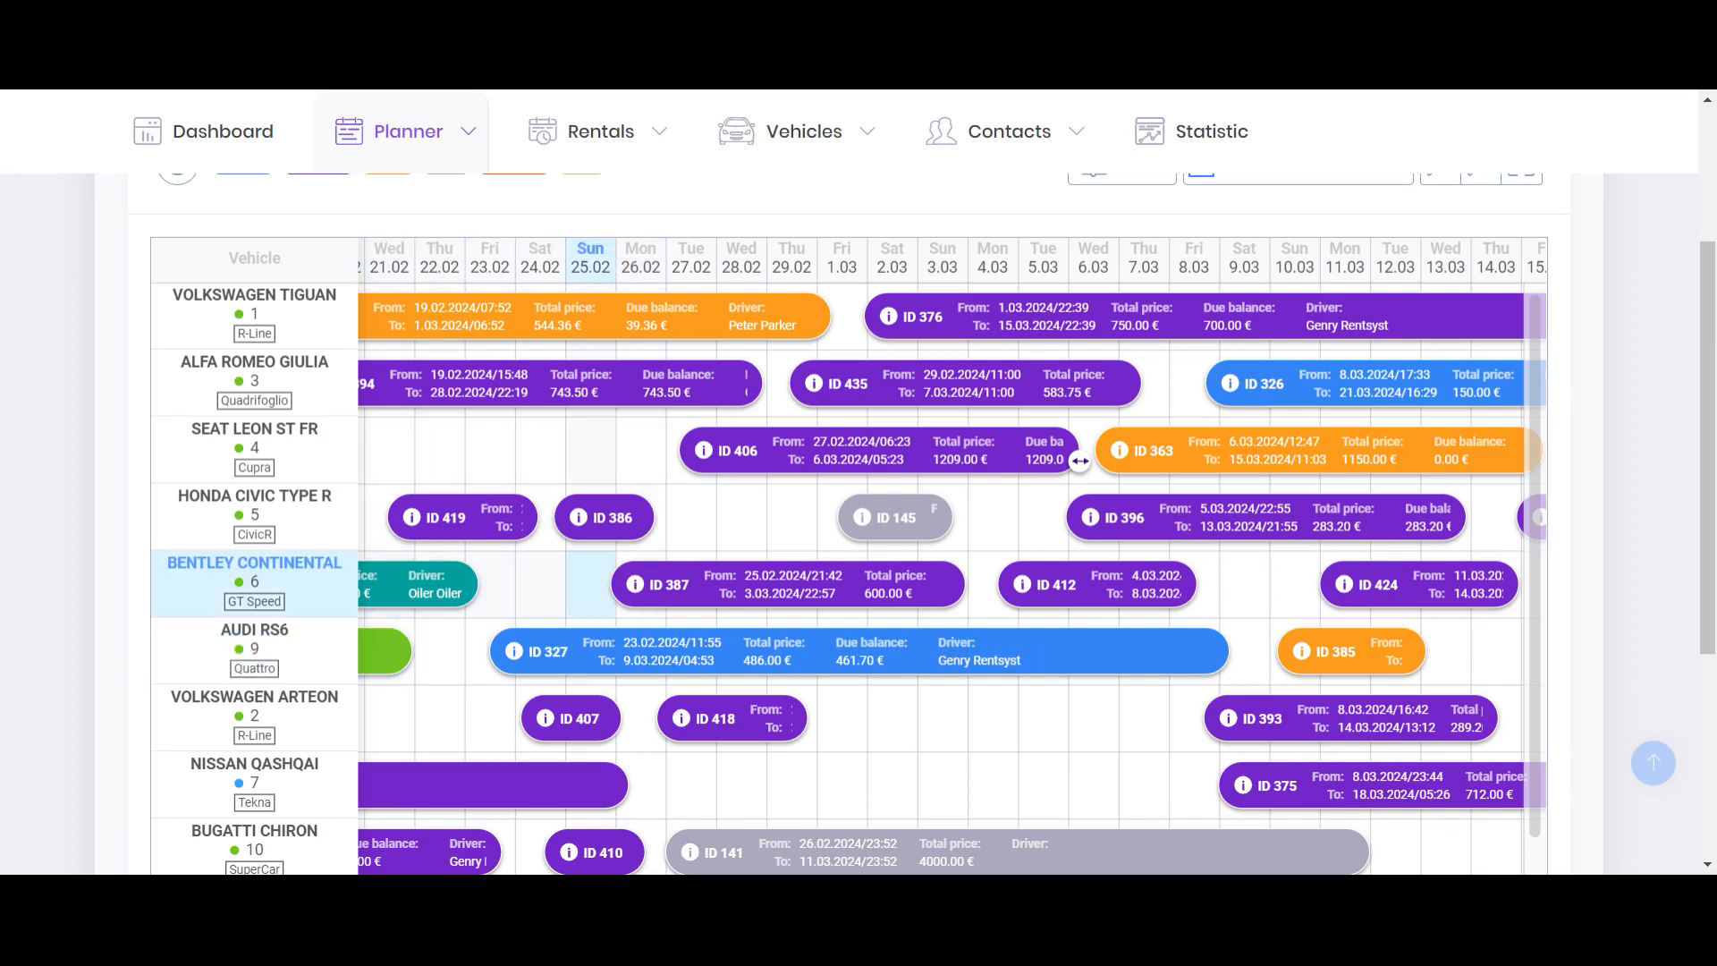
pyautogui.scroll(3, 327, 394)
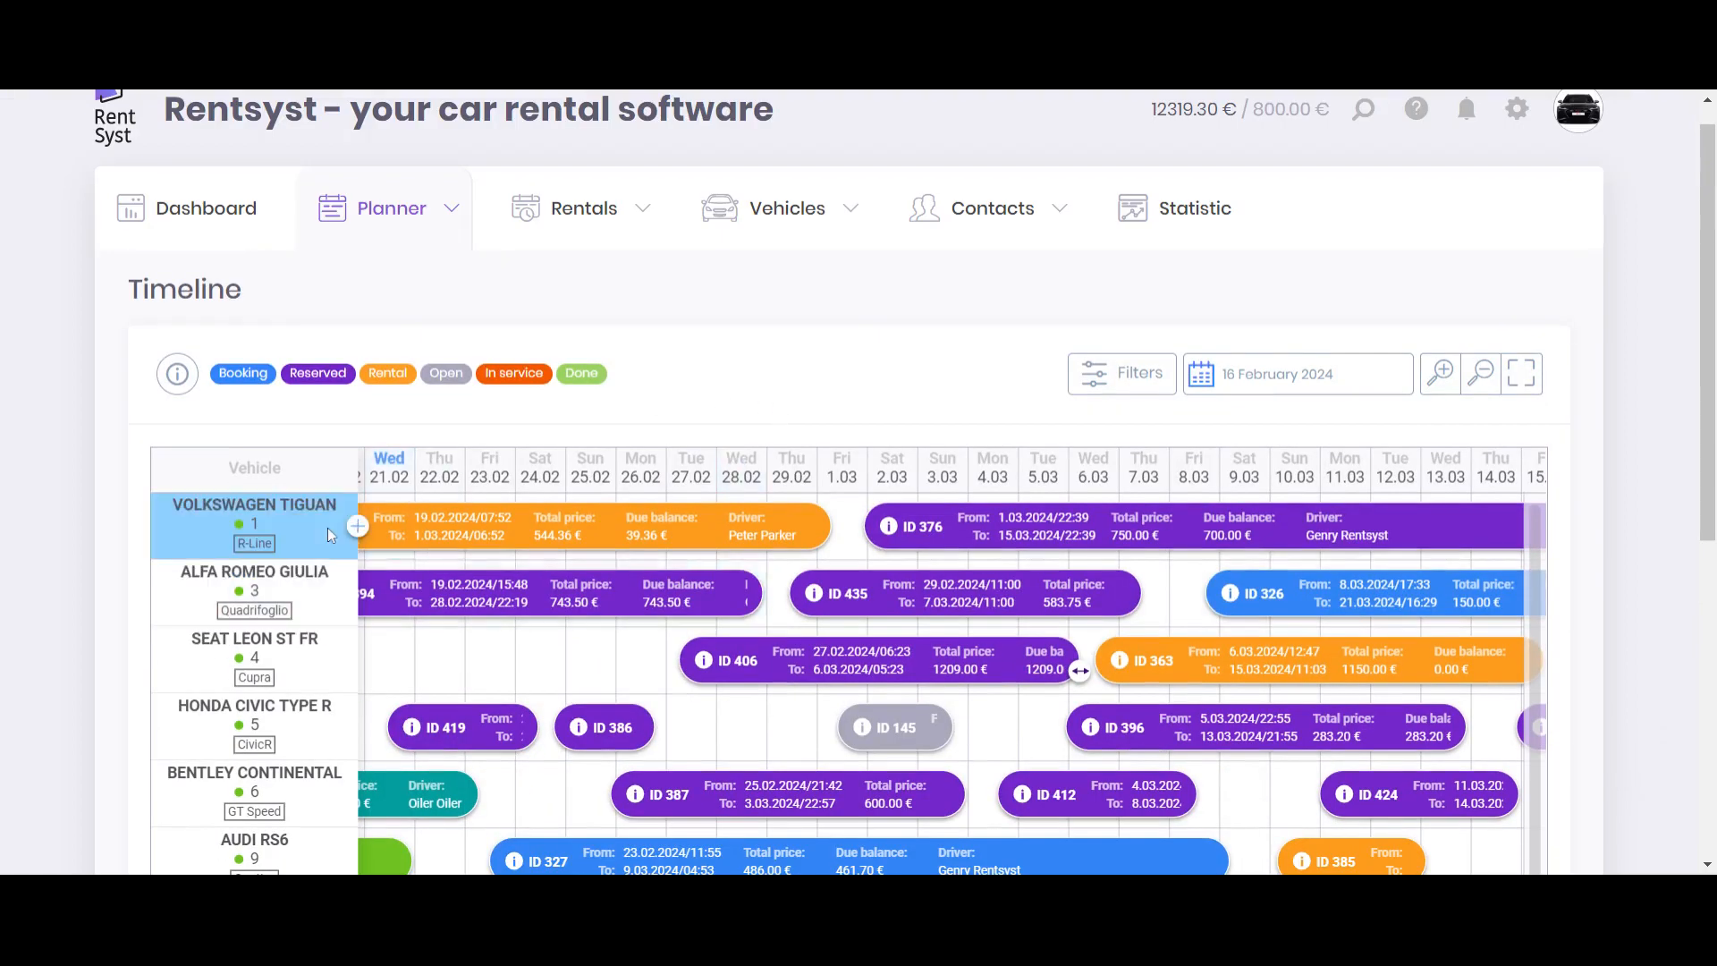
pyautogui.scroll(-1, 331, 518)
pyautogui.click(356, 500)
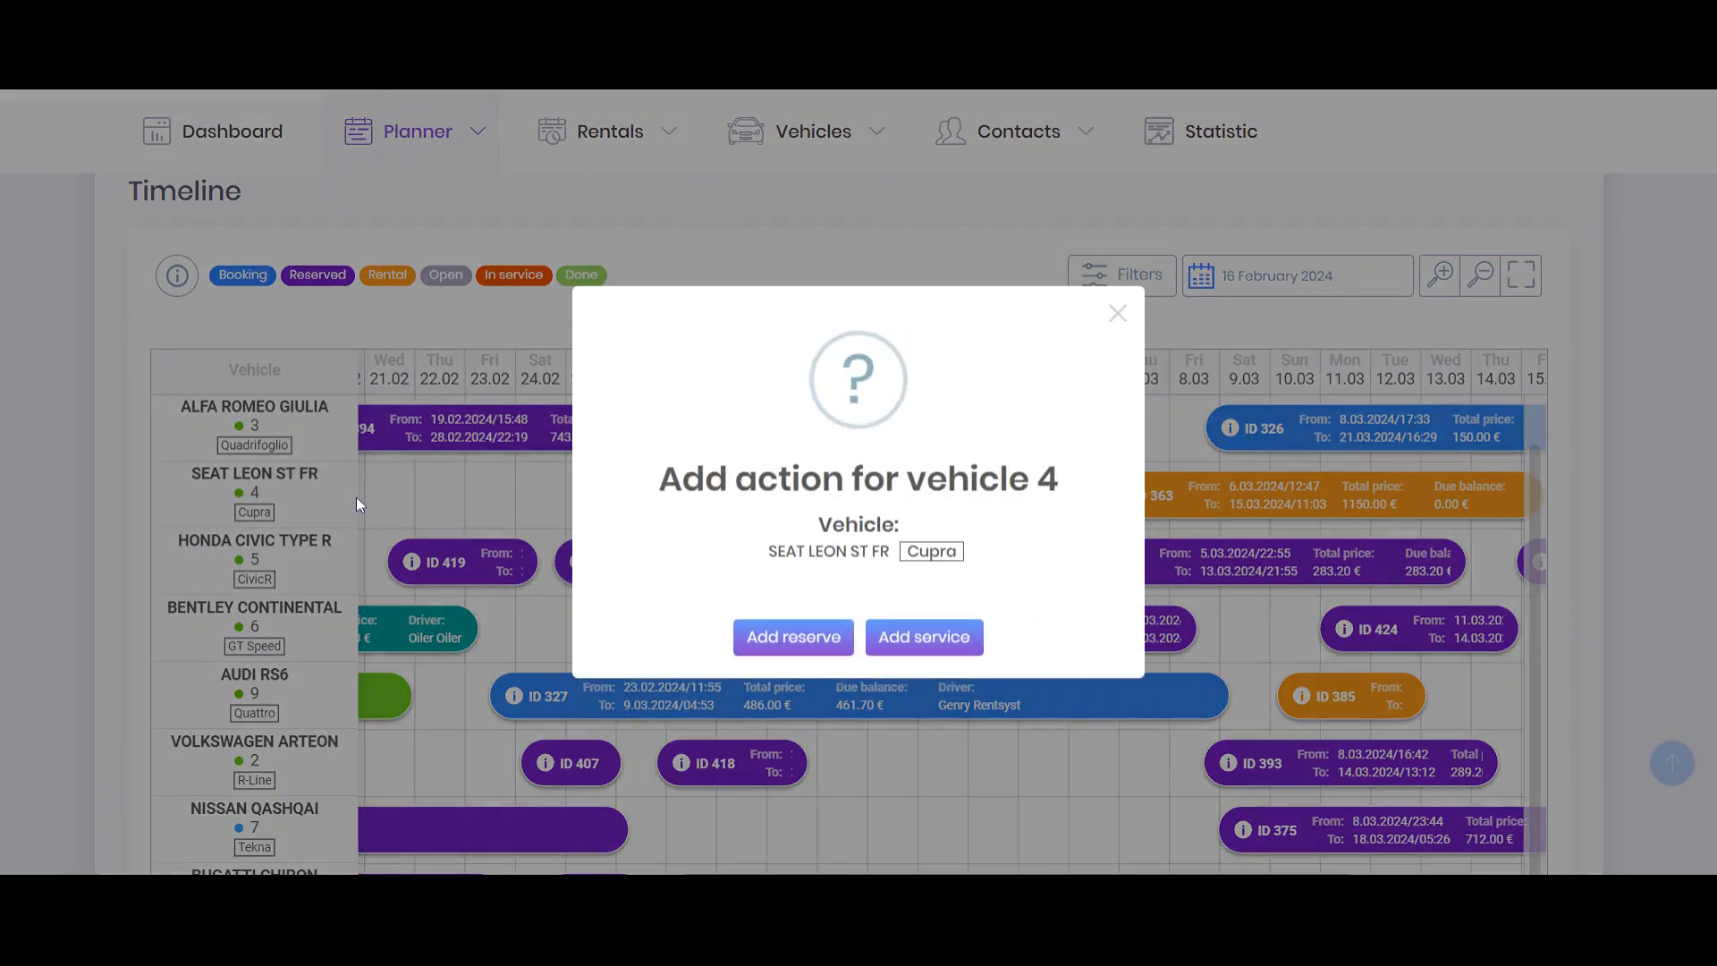
pyautogui.click(357, 503)
pyautogui.scroll(-1, 304, 481)
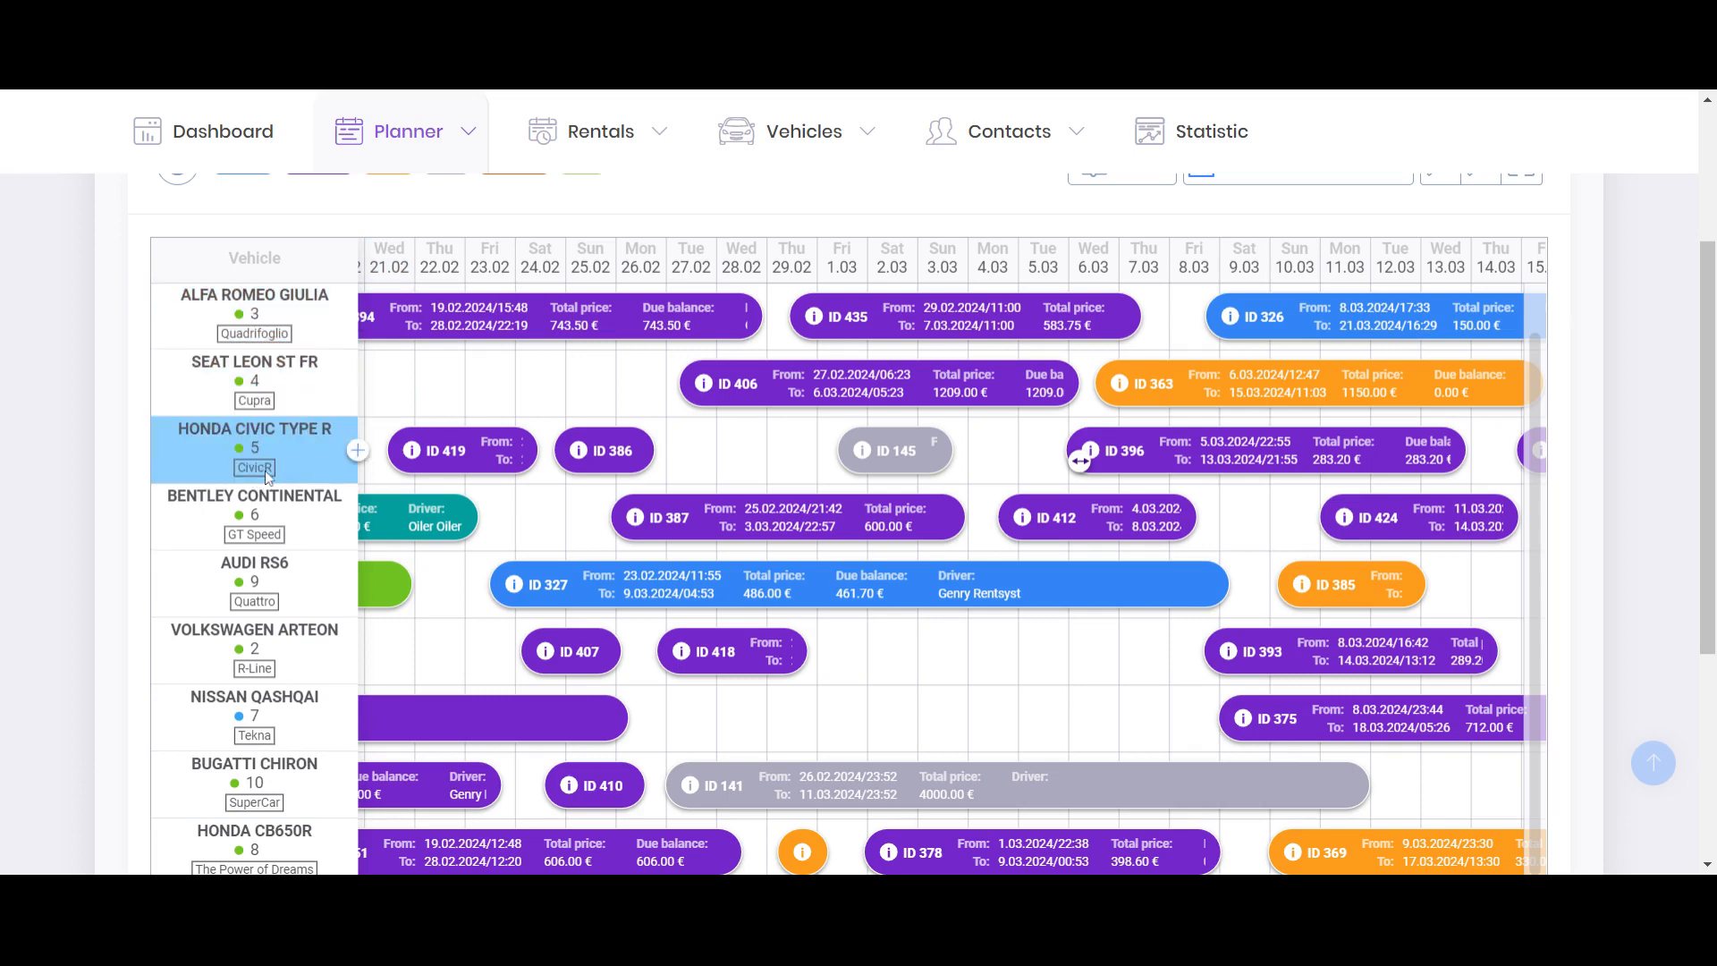
# - Start adding a reservation for the Honda Civic Type R from its row in the timeline
pyautogui.click(355, 453)
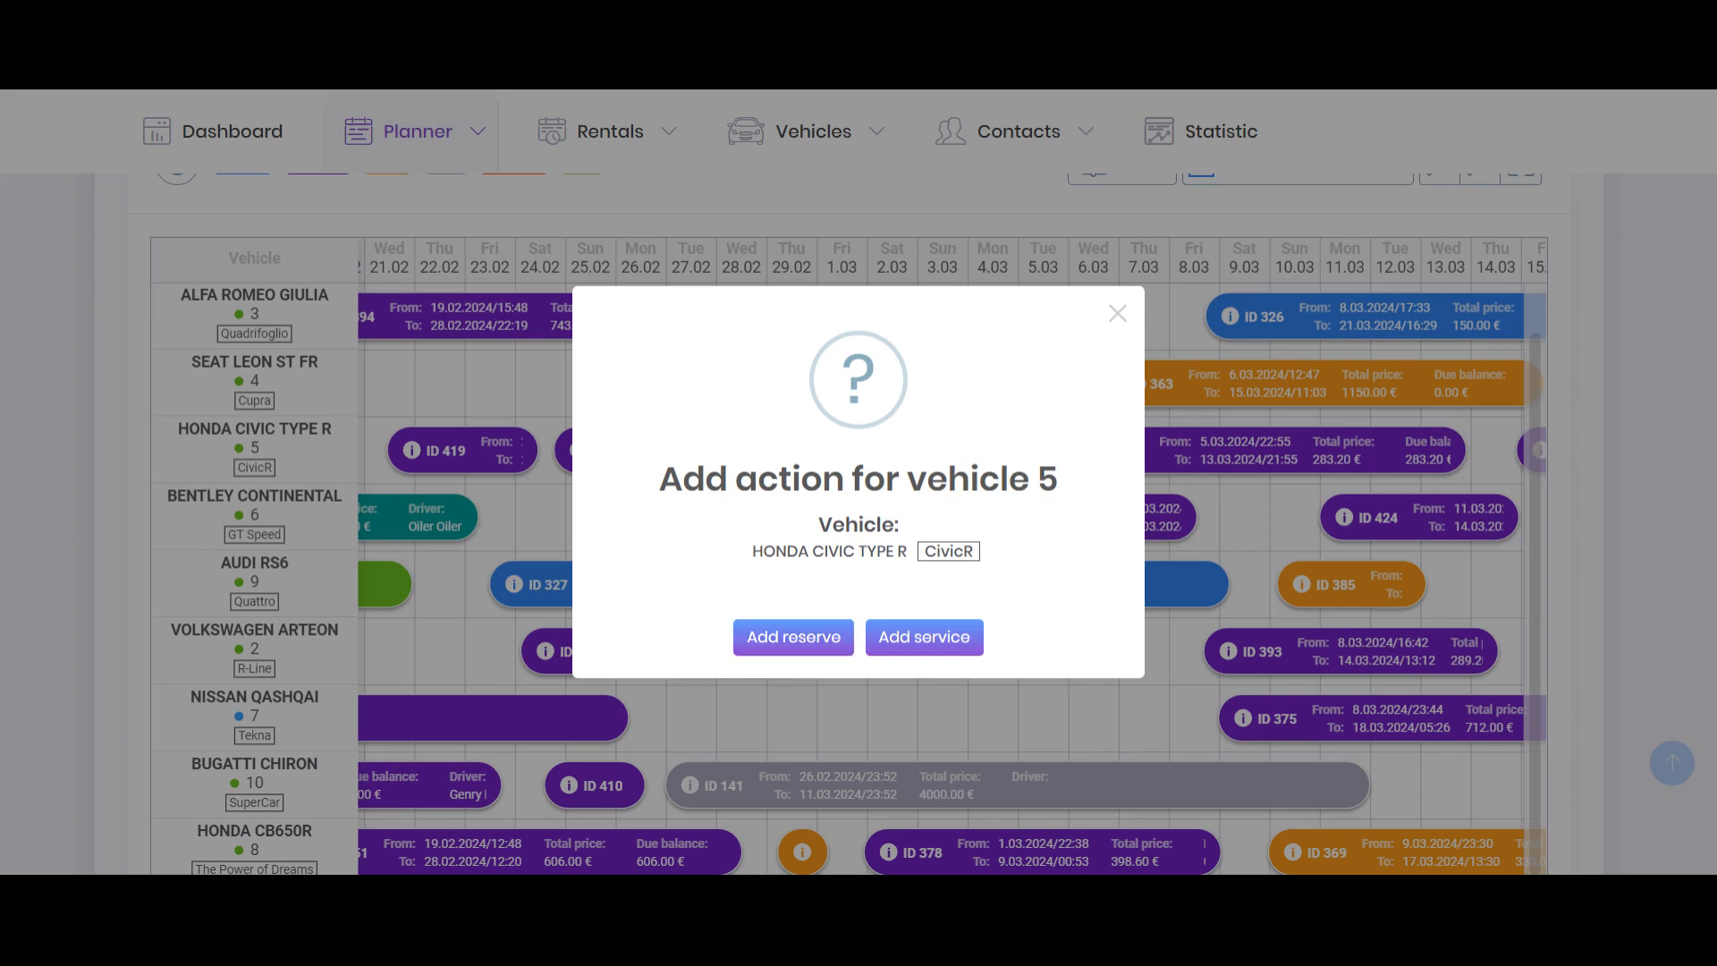
pyautogui.click(793, 636)
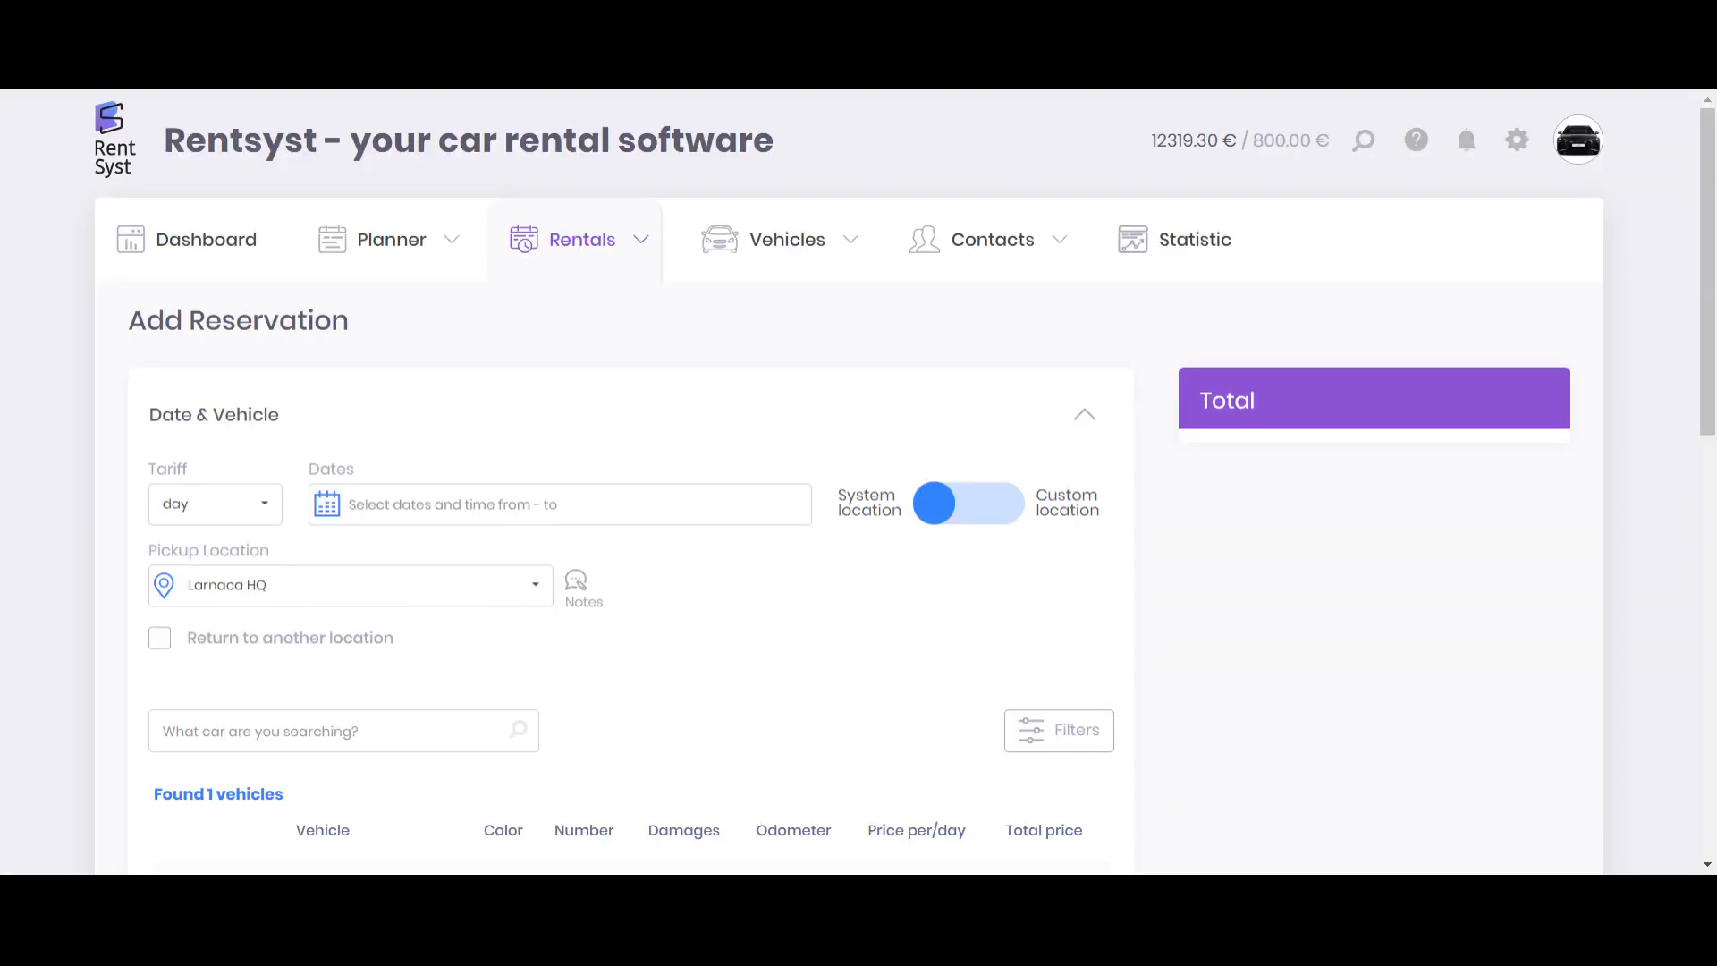
pyautogui.scroll(-2, 394, 304)
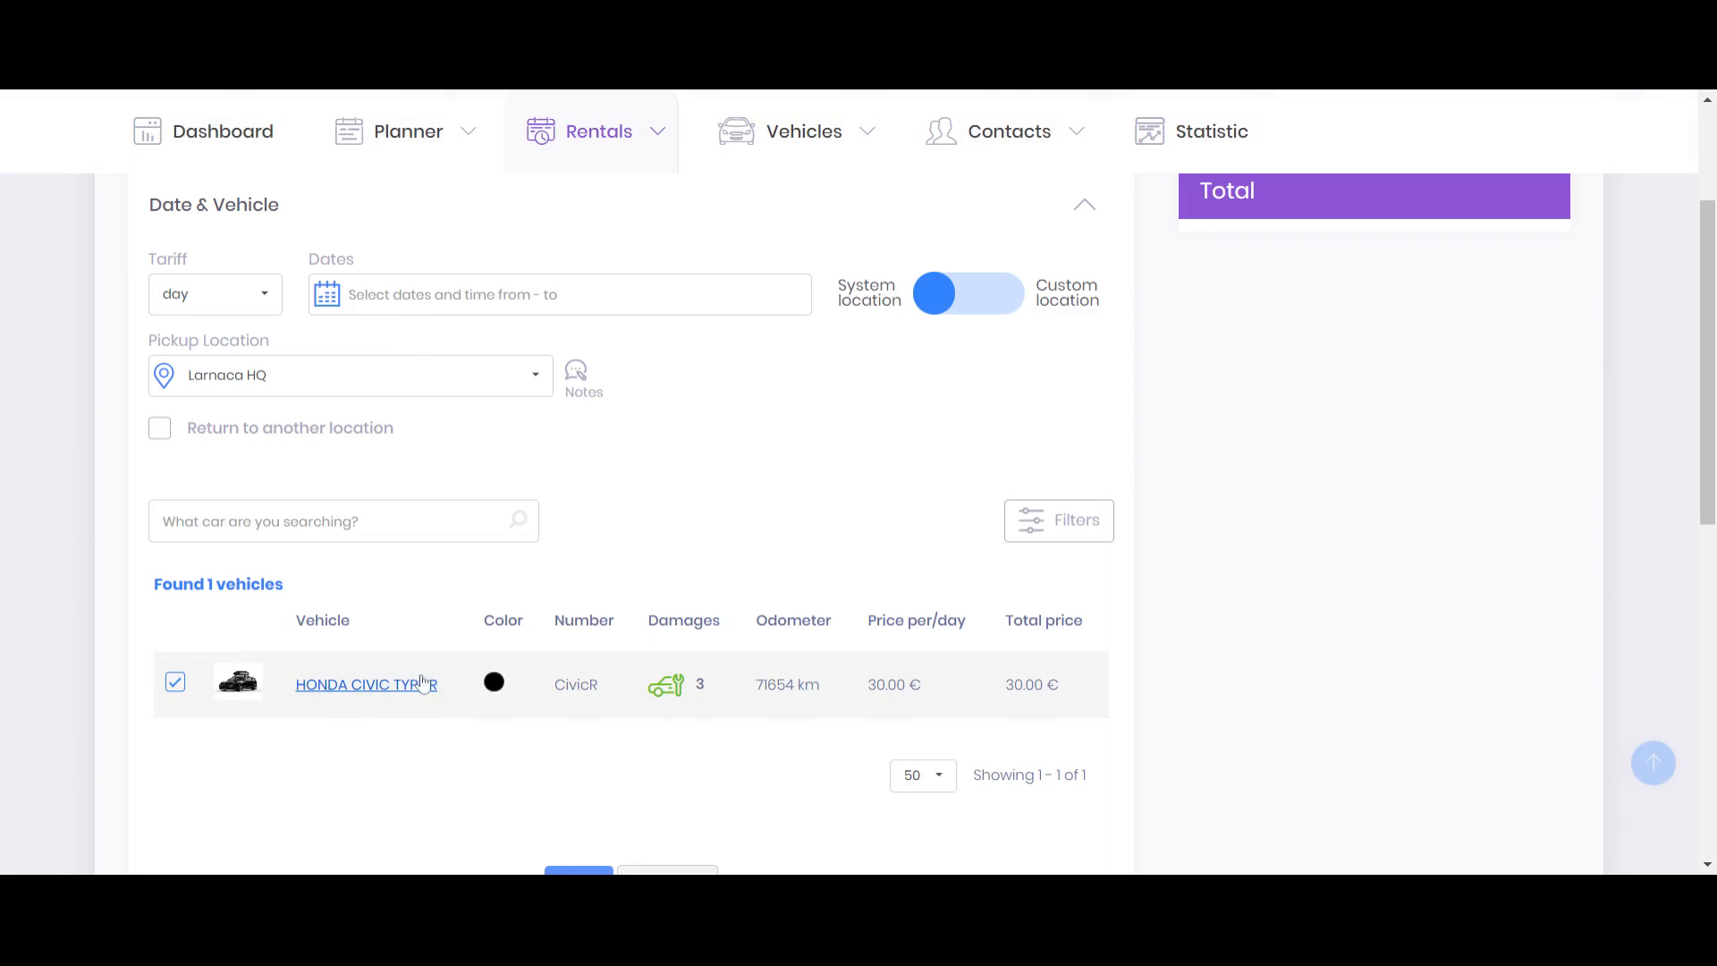
# - Set the new reservation's dates to 21.05.2024 00:00 - 25.05.2024 23:00 and continue from the date and vehicle section
pyautogui.click(524, 295)
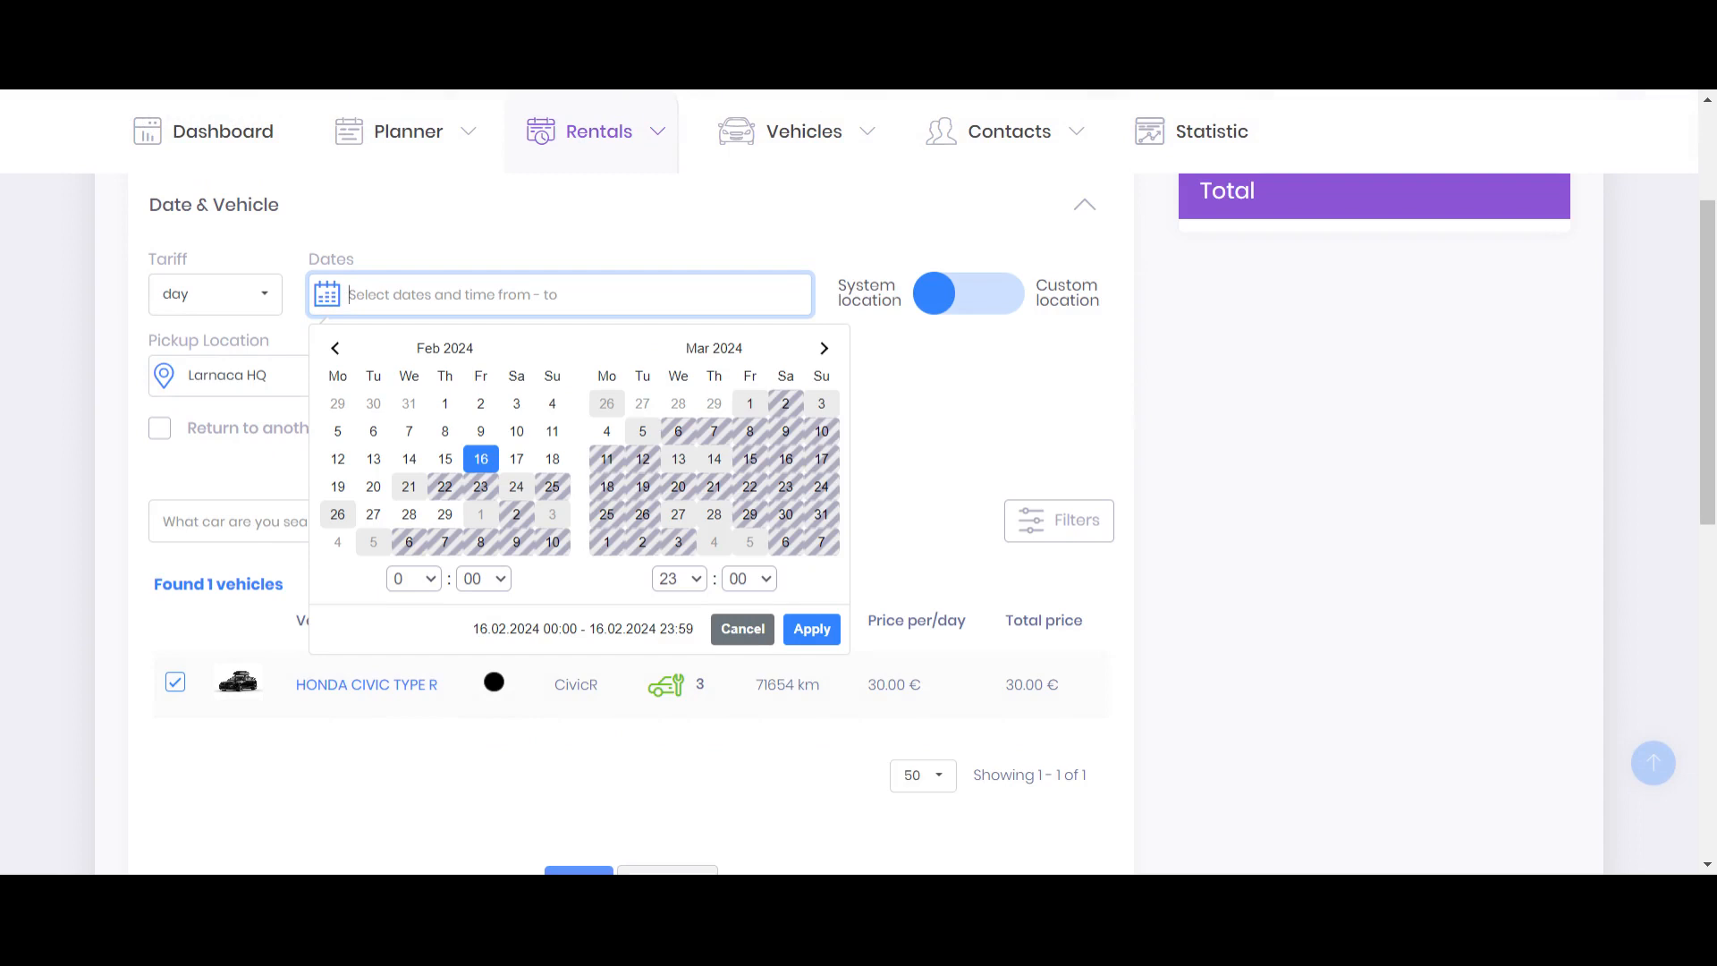
pyautogui.click(824, 348)
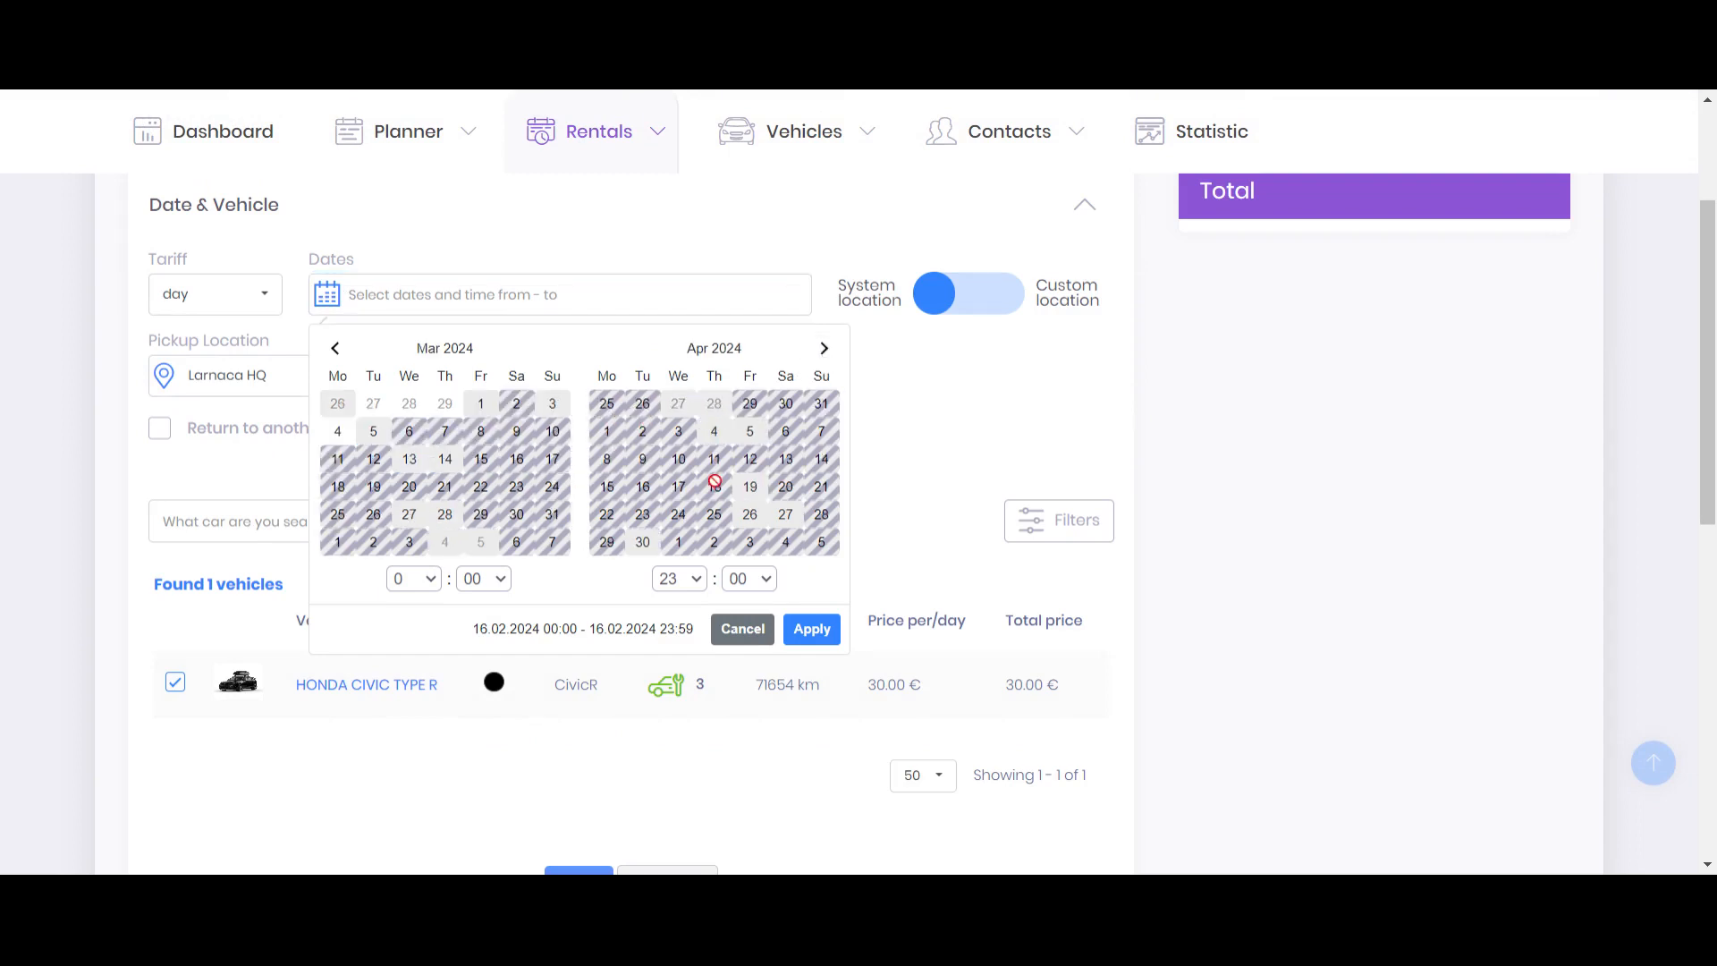
pyautogui.click(824, 348)
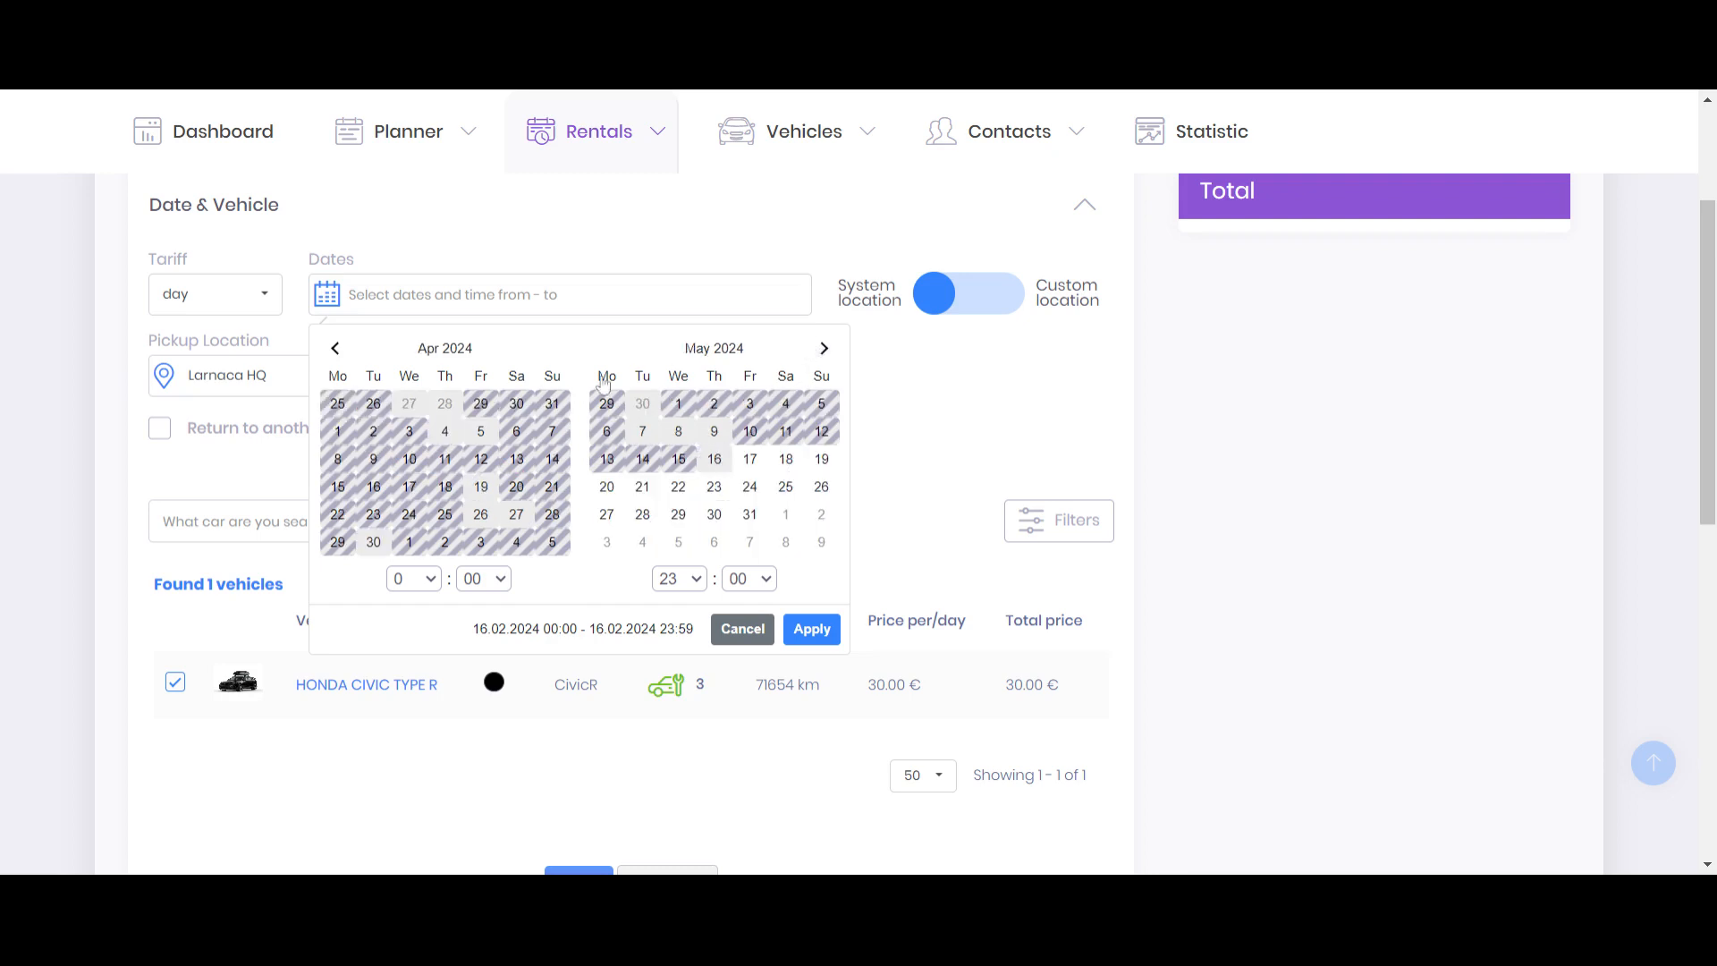
pyautogui.click(643, 486)
pyautogui.click(785, 487)
pyautogui.click(811, 629)
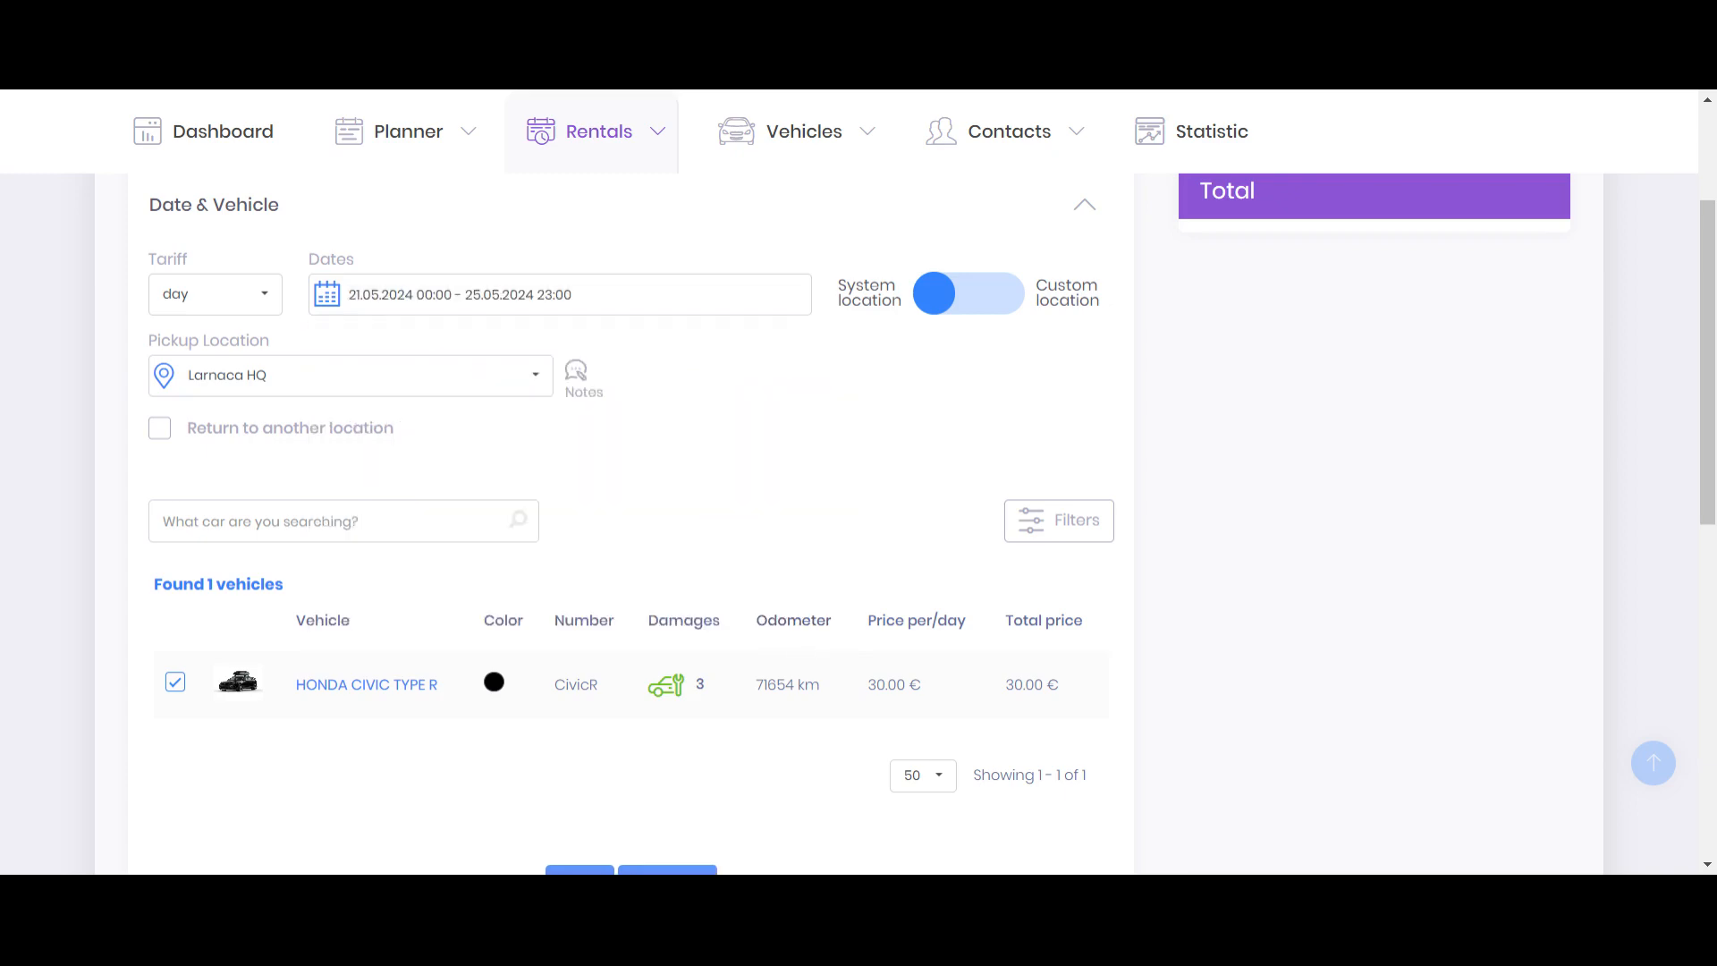
pyautogui.scroll(-3, 441, 547)
pyautogui.click(668, 666)
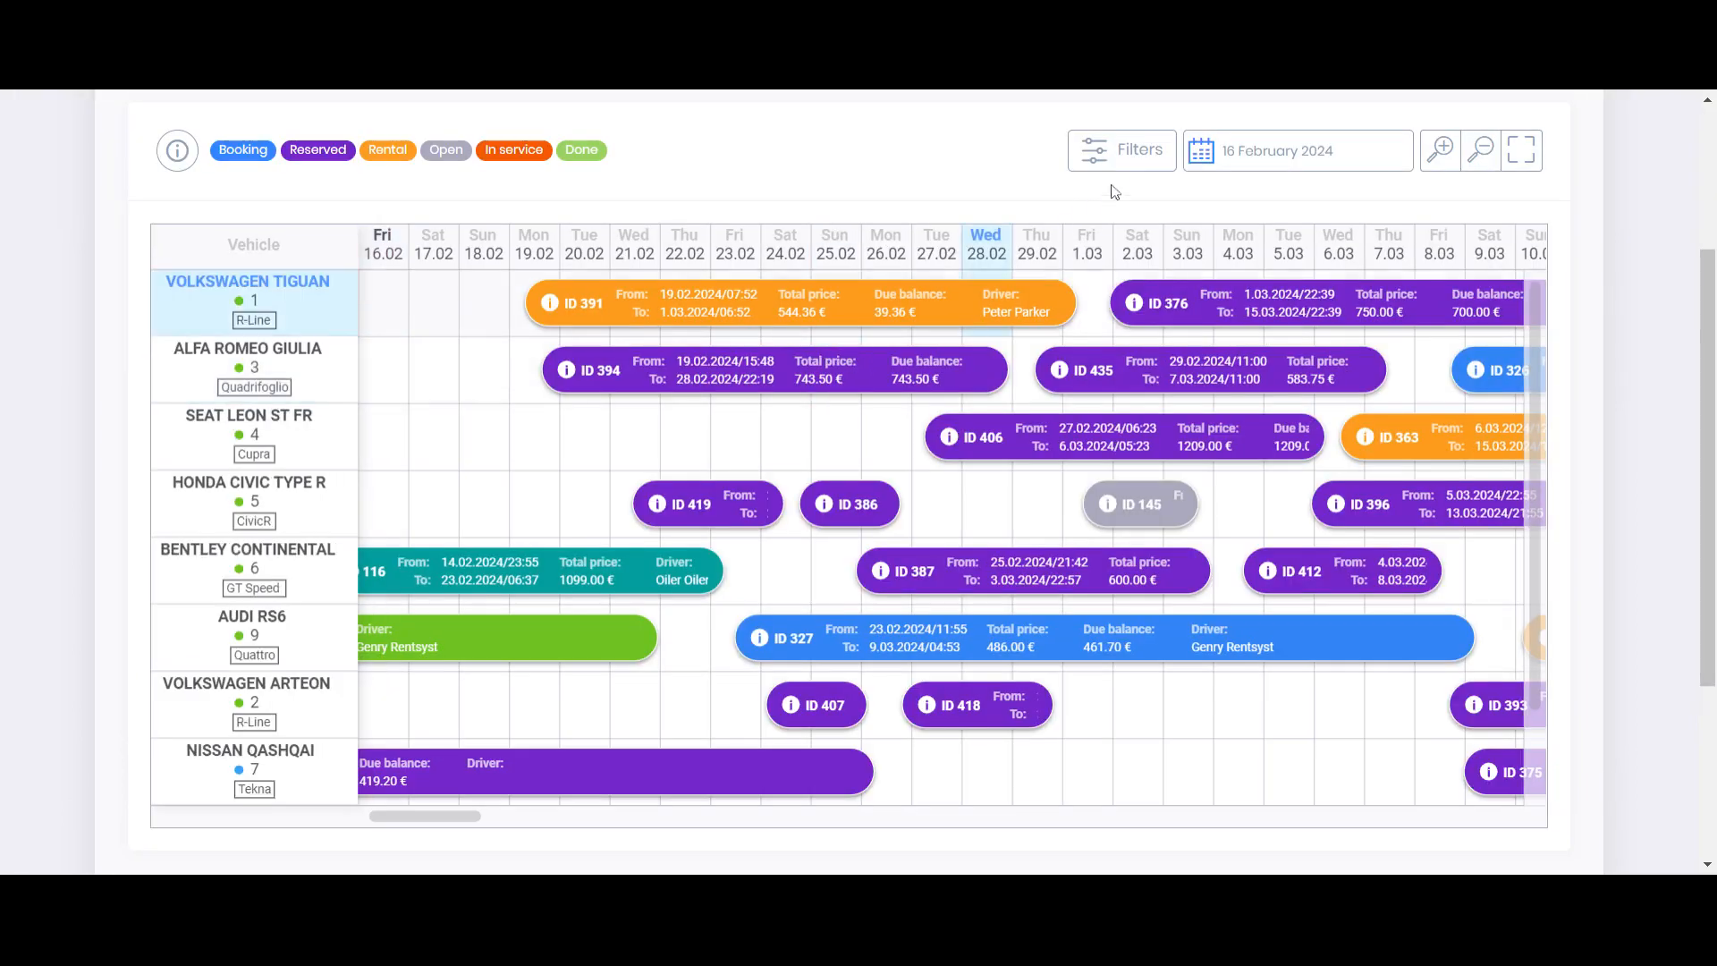
# - Show the timeline's filters and limit the vehicles to the Hertz Ride group
pyautogui.click(1119, 169)
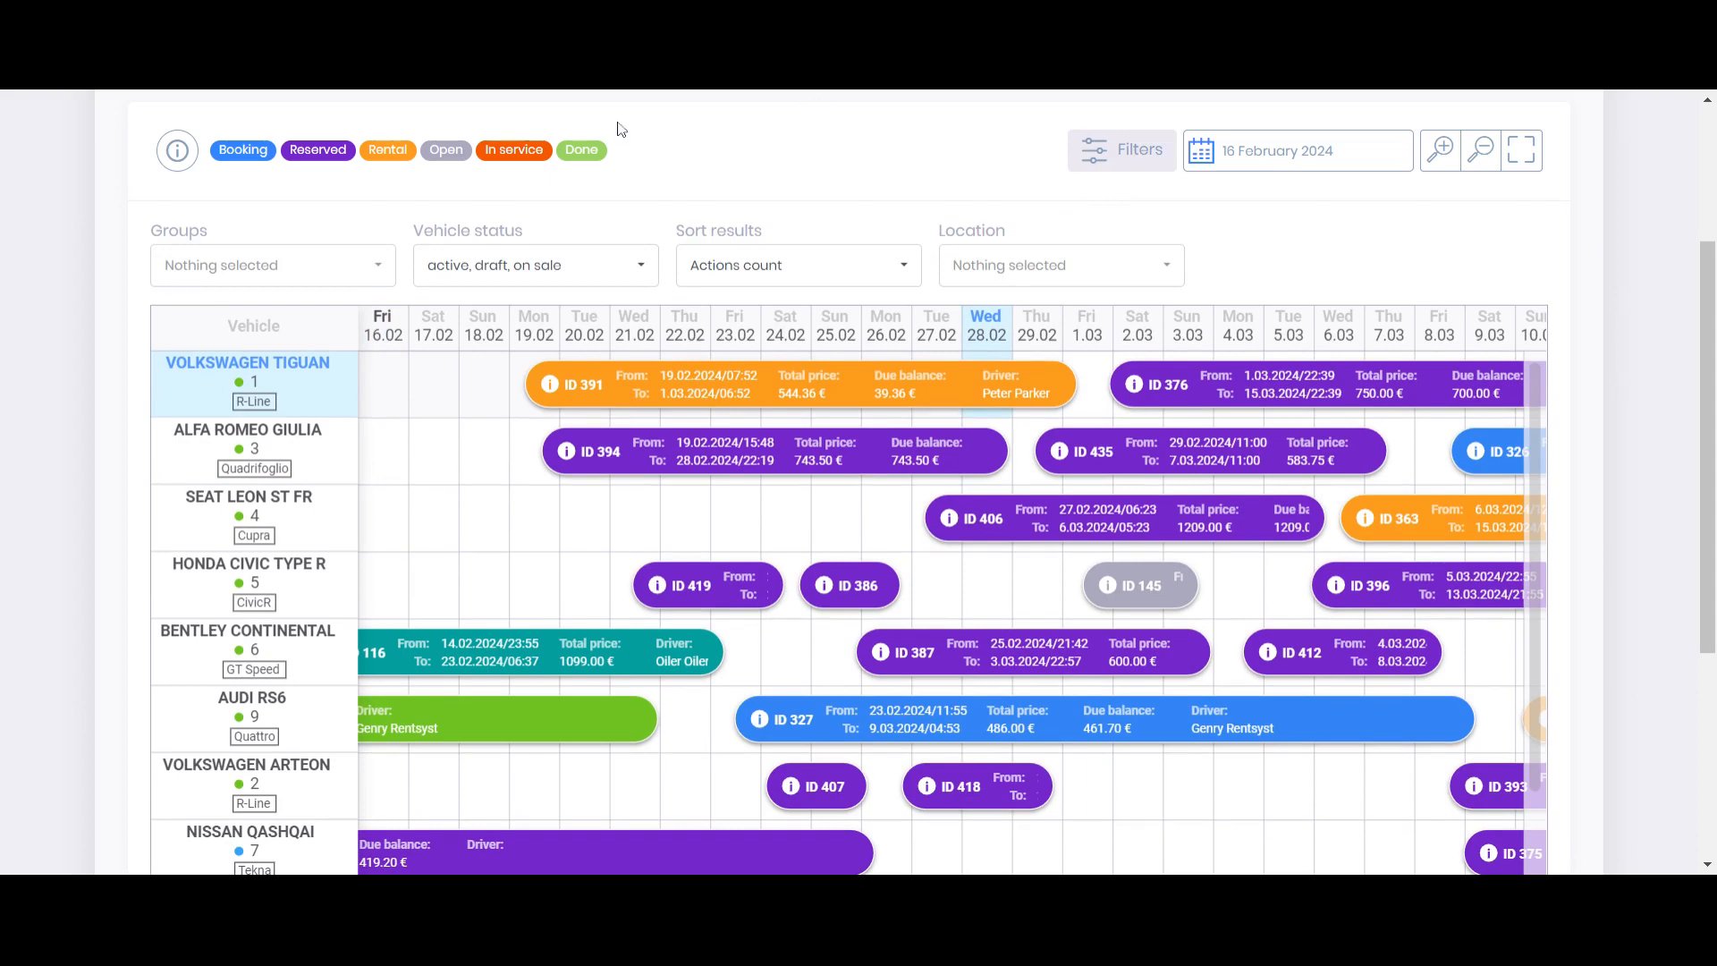
pyautogui.doubleClick(168, 231)
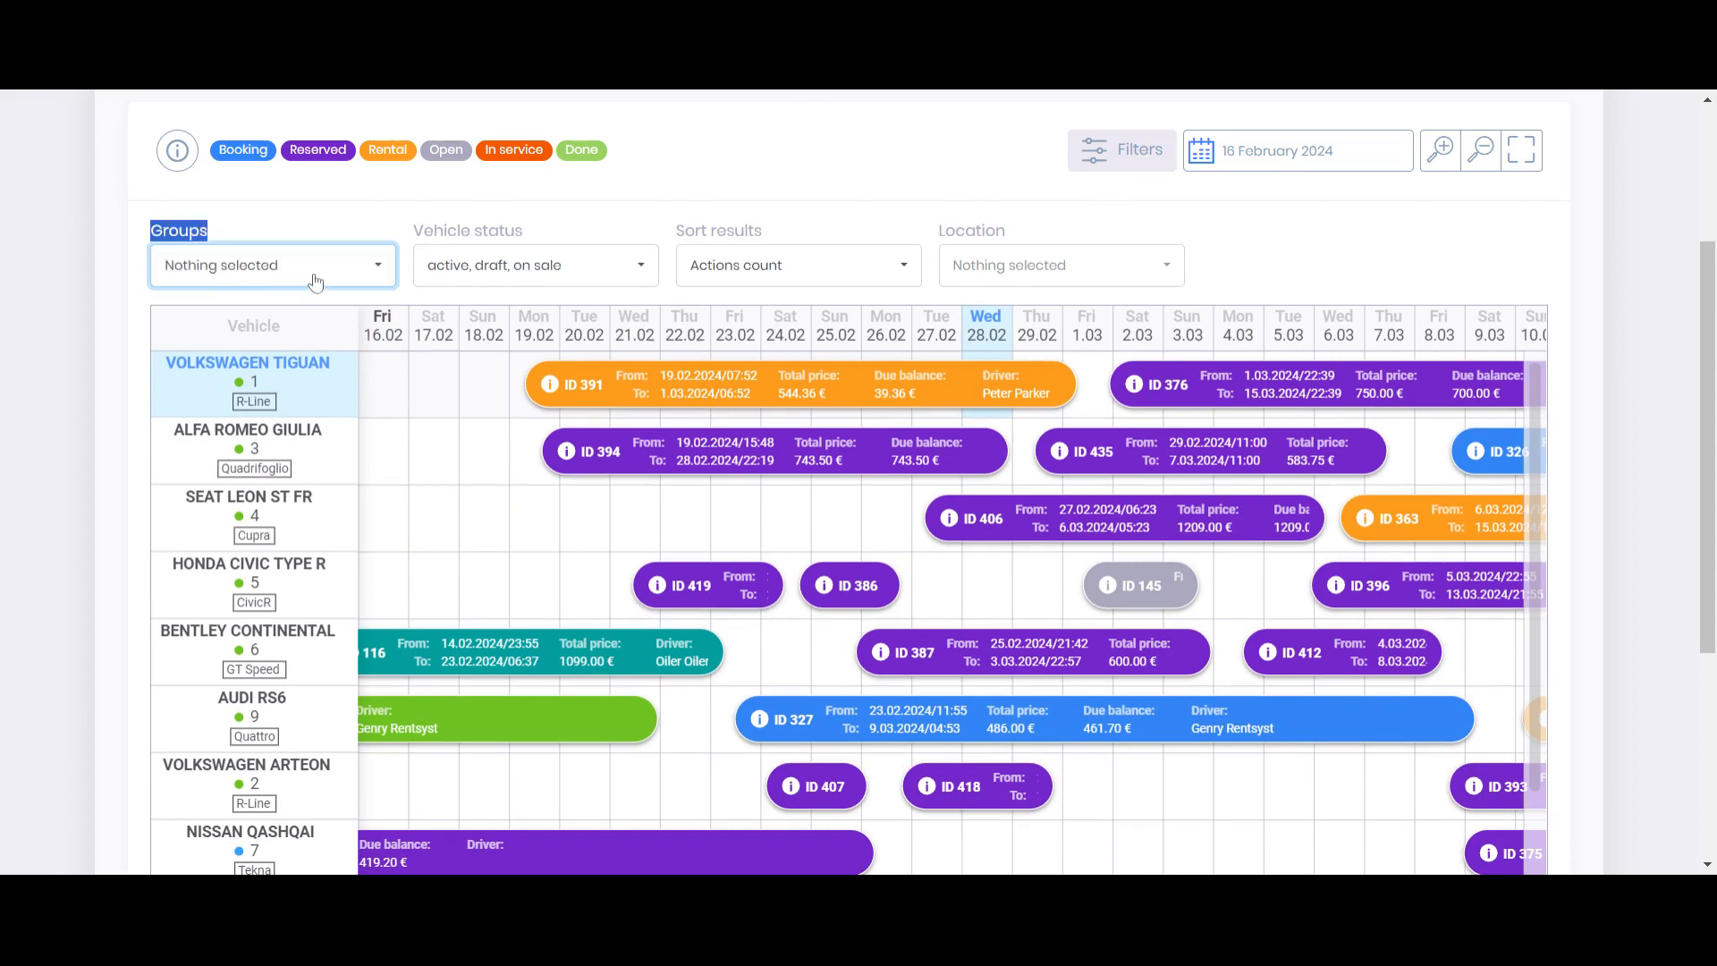
pyautogui.click(273, 279)
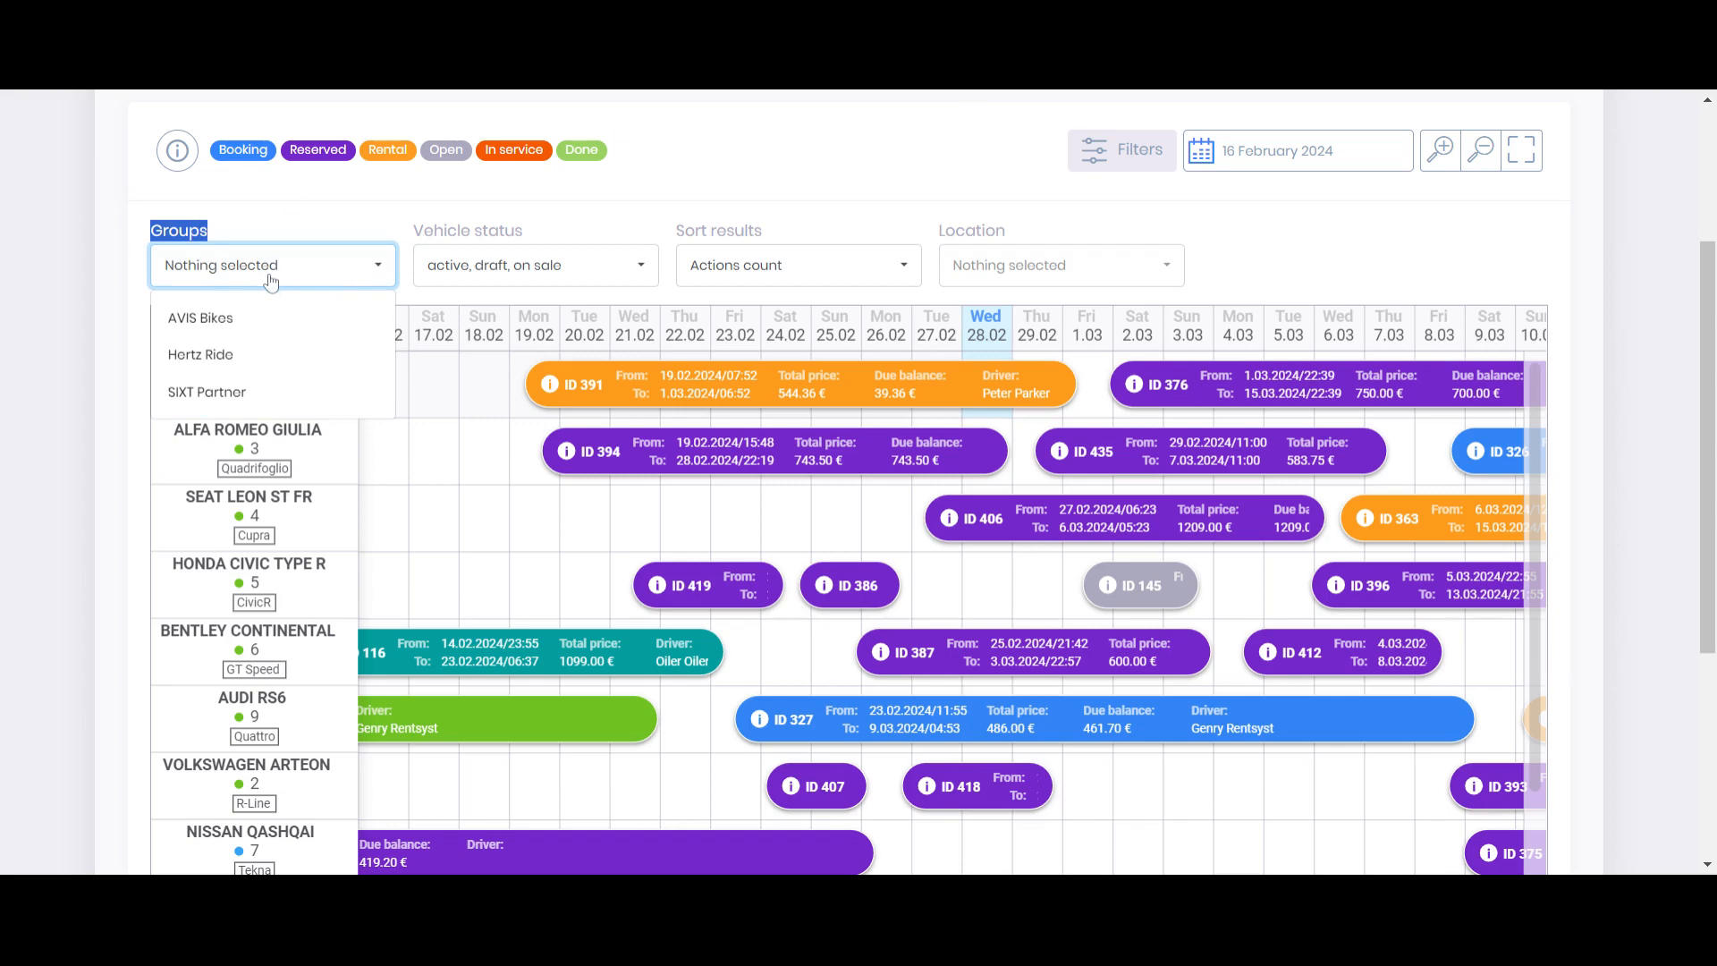
pyautogui.click(226, 354)
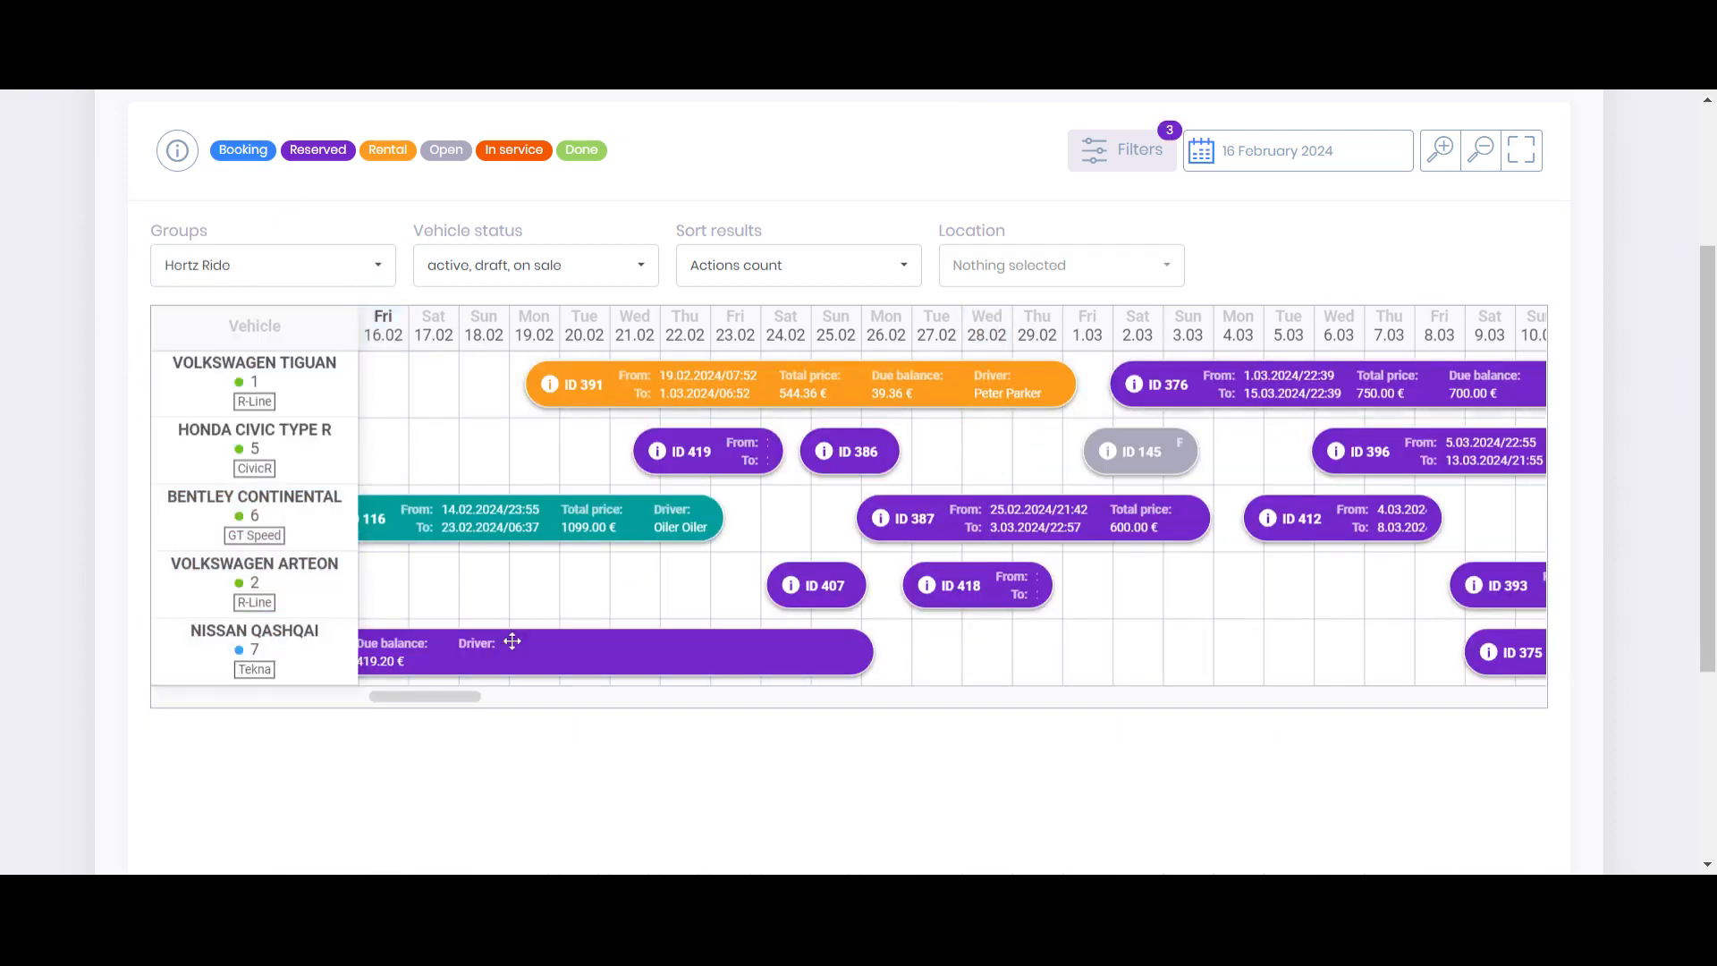
# - Switch the group filter to SIXT Partner, view that group's vehicles, and clear the group filter
pyautogui.click(217, 273)
pyautogui.click(224, 391)
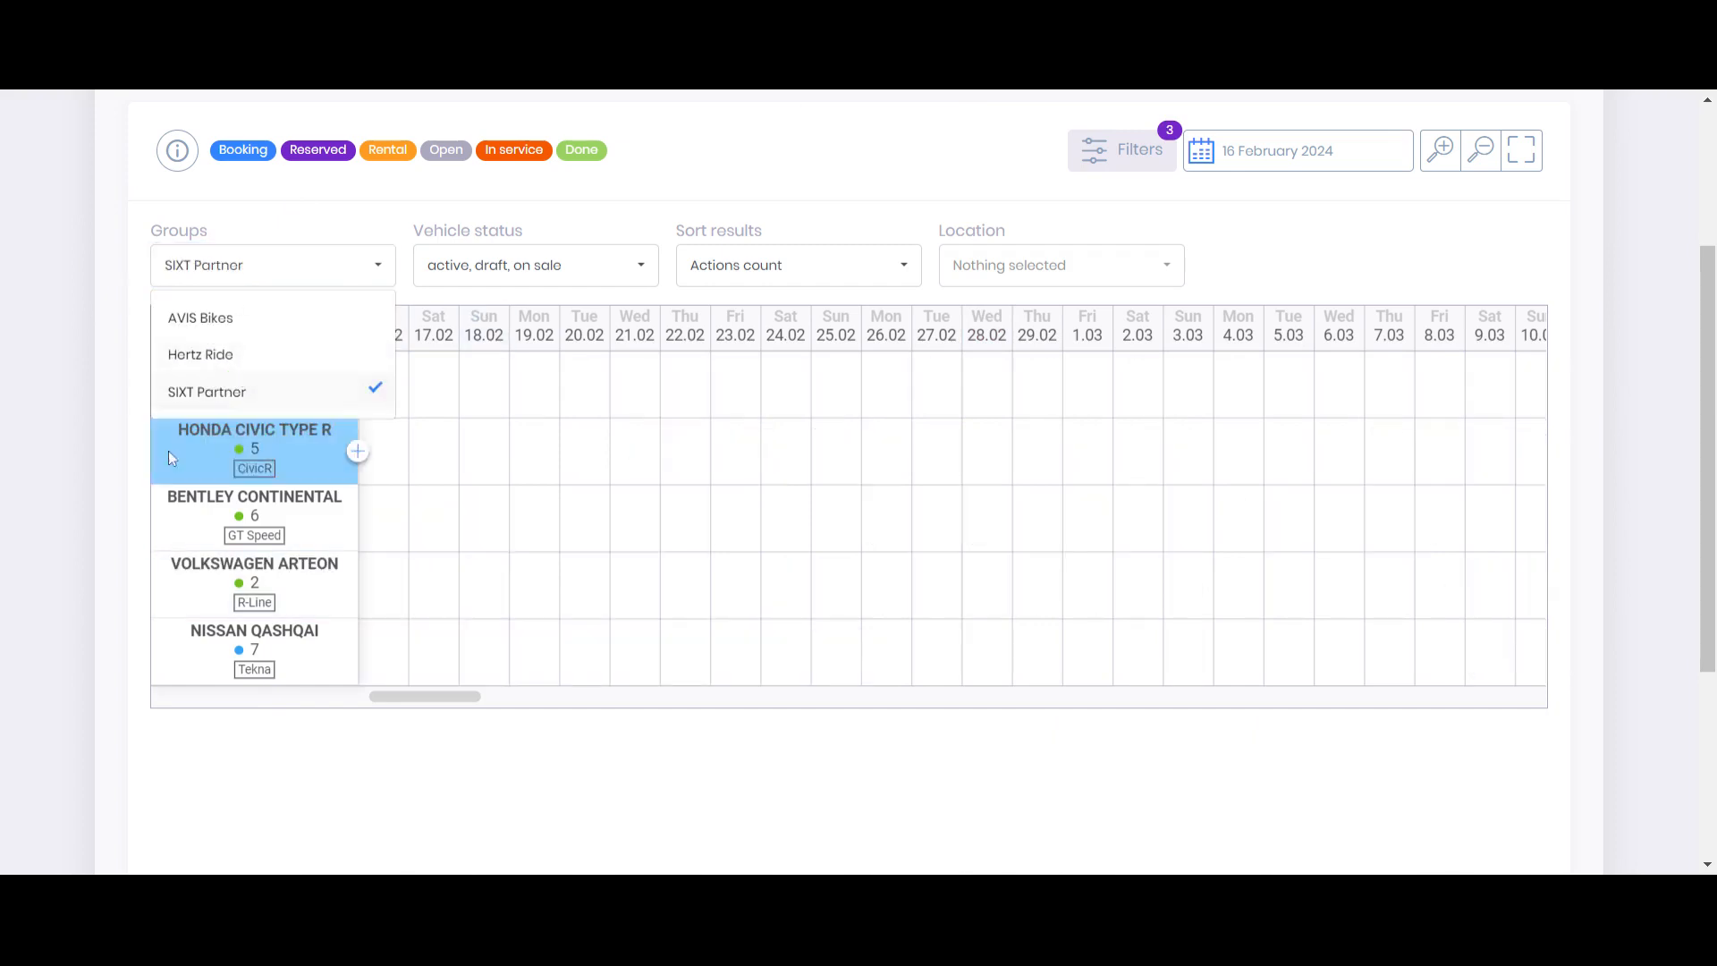
pyautogui.click(70, 353)
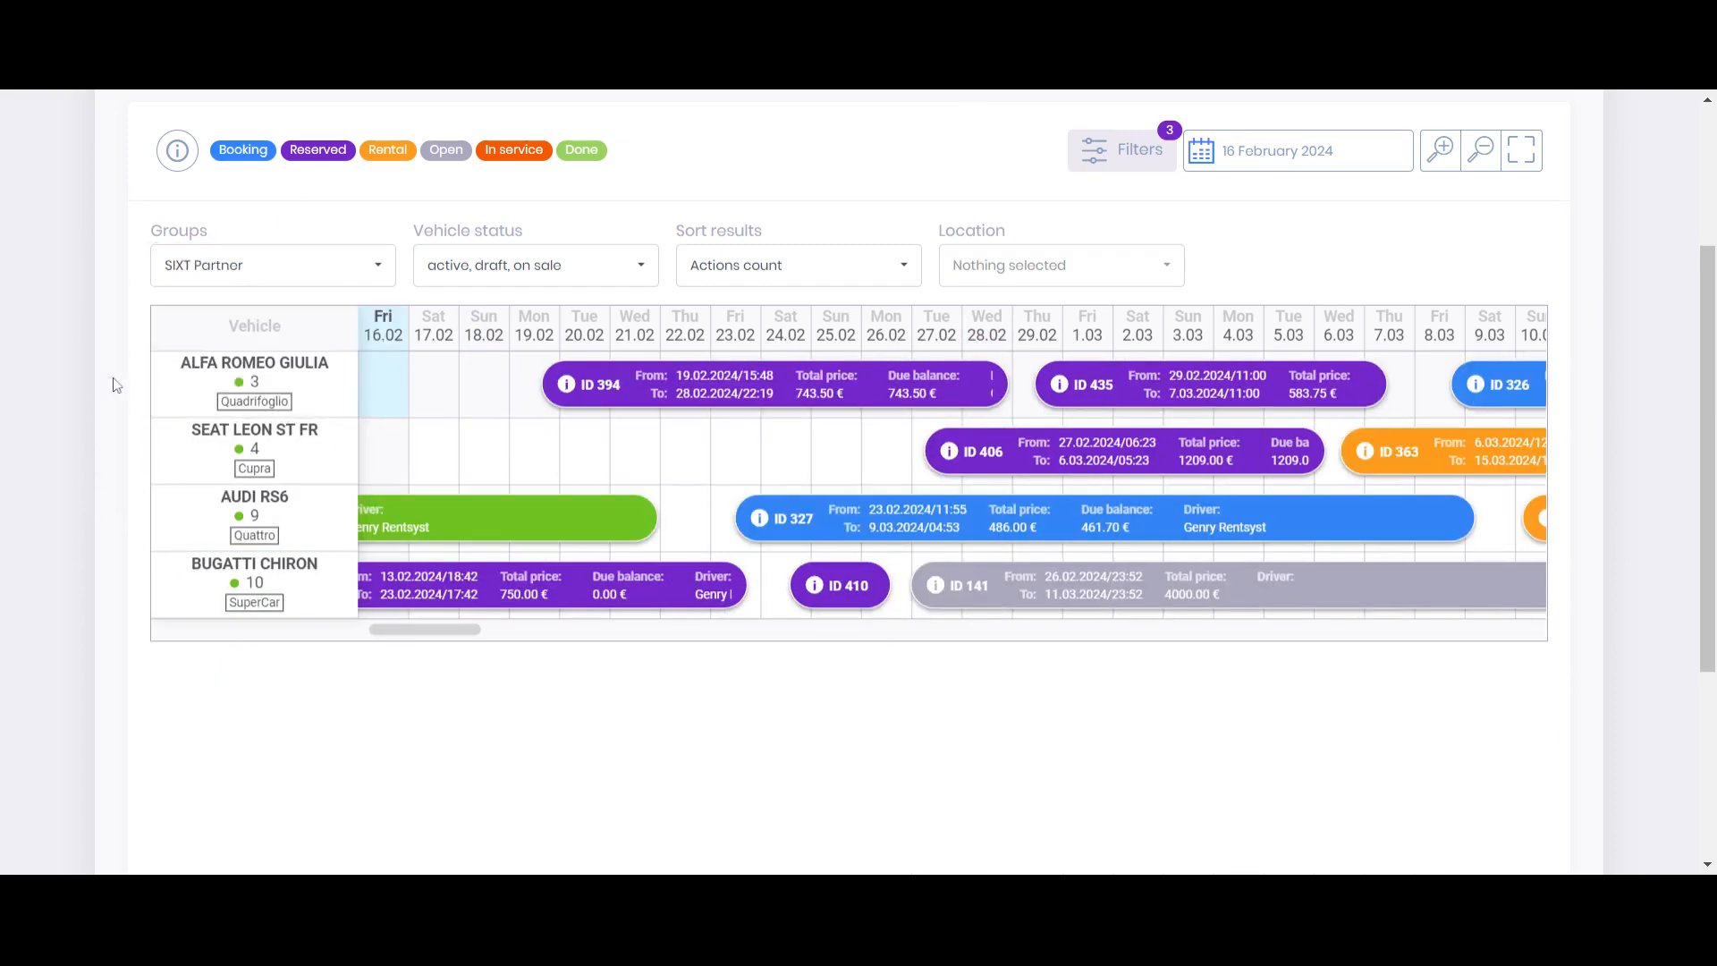
pyautogui.click(265, 269)
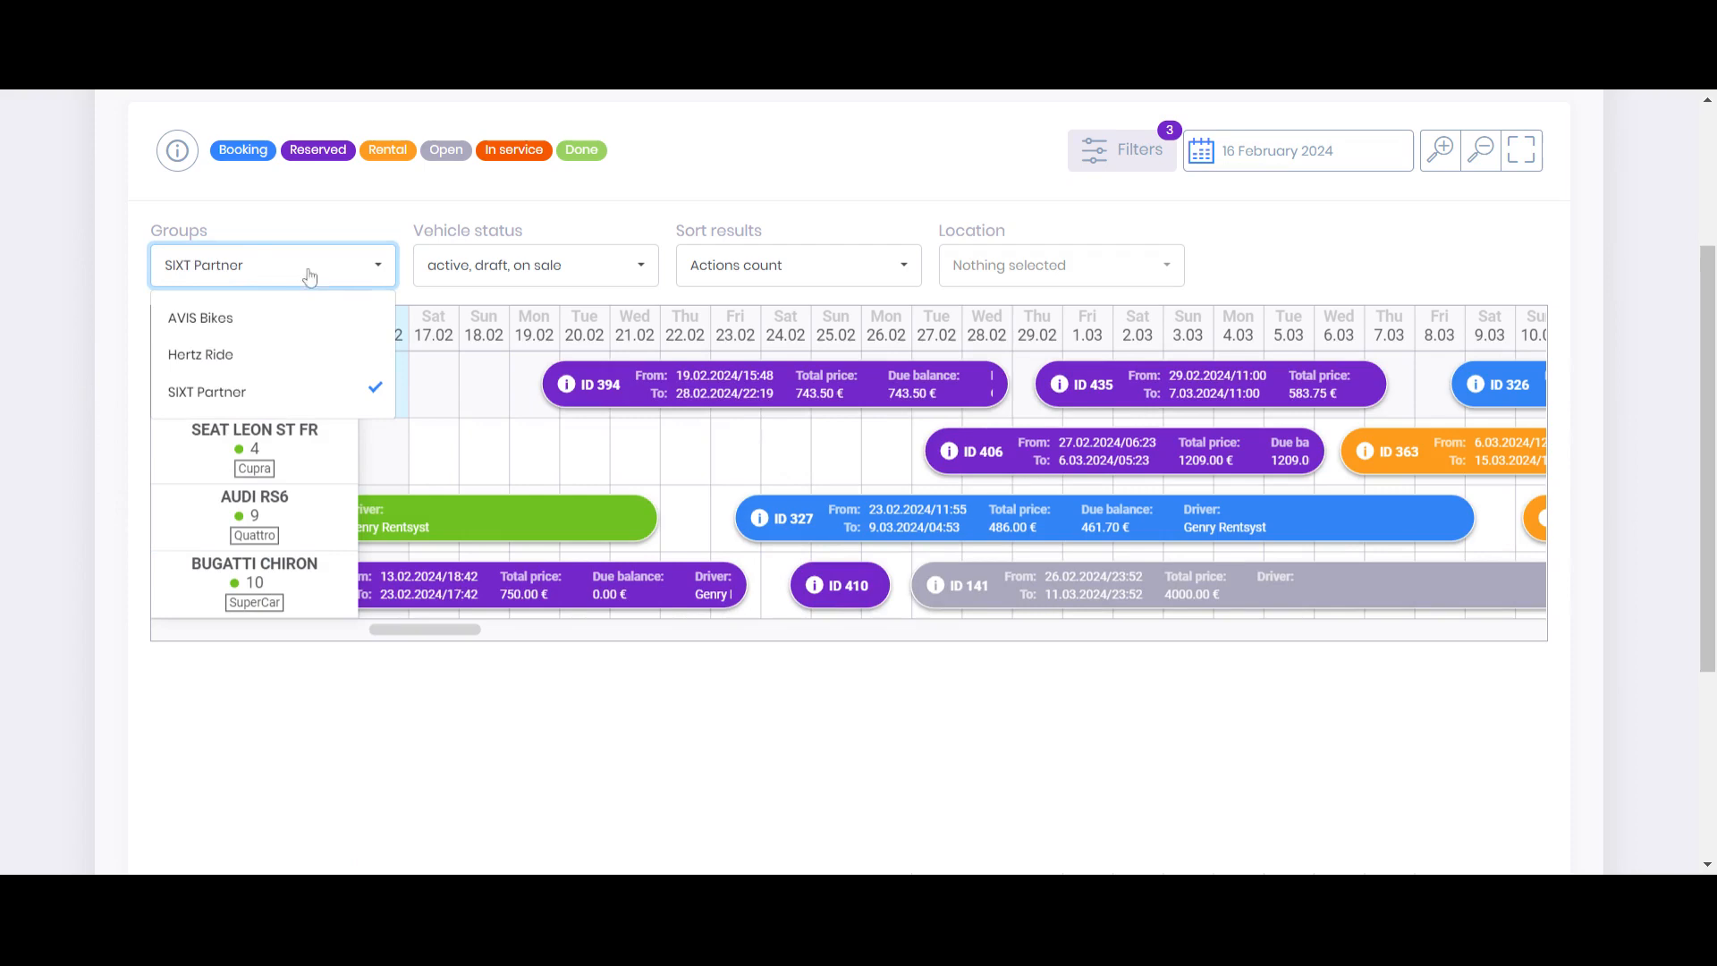
pyautogui.click(331, 390)
# - Check the vehicle status choices, and sort the timeline's vehicles first by ID and finally by Alphabet A-Z
pyautogui.click(540, 281)
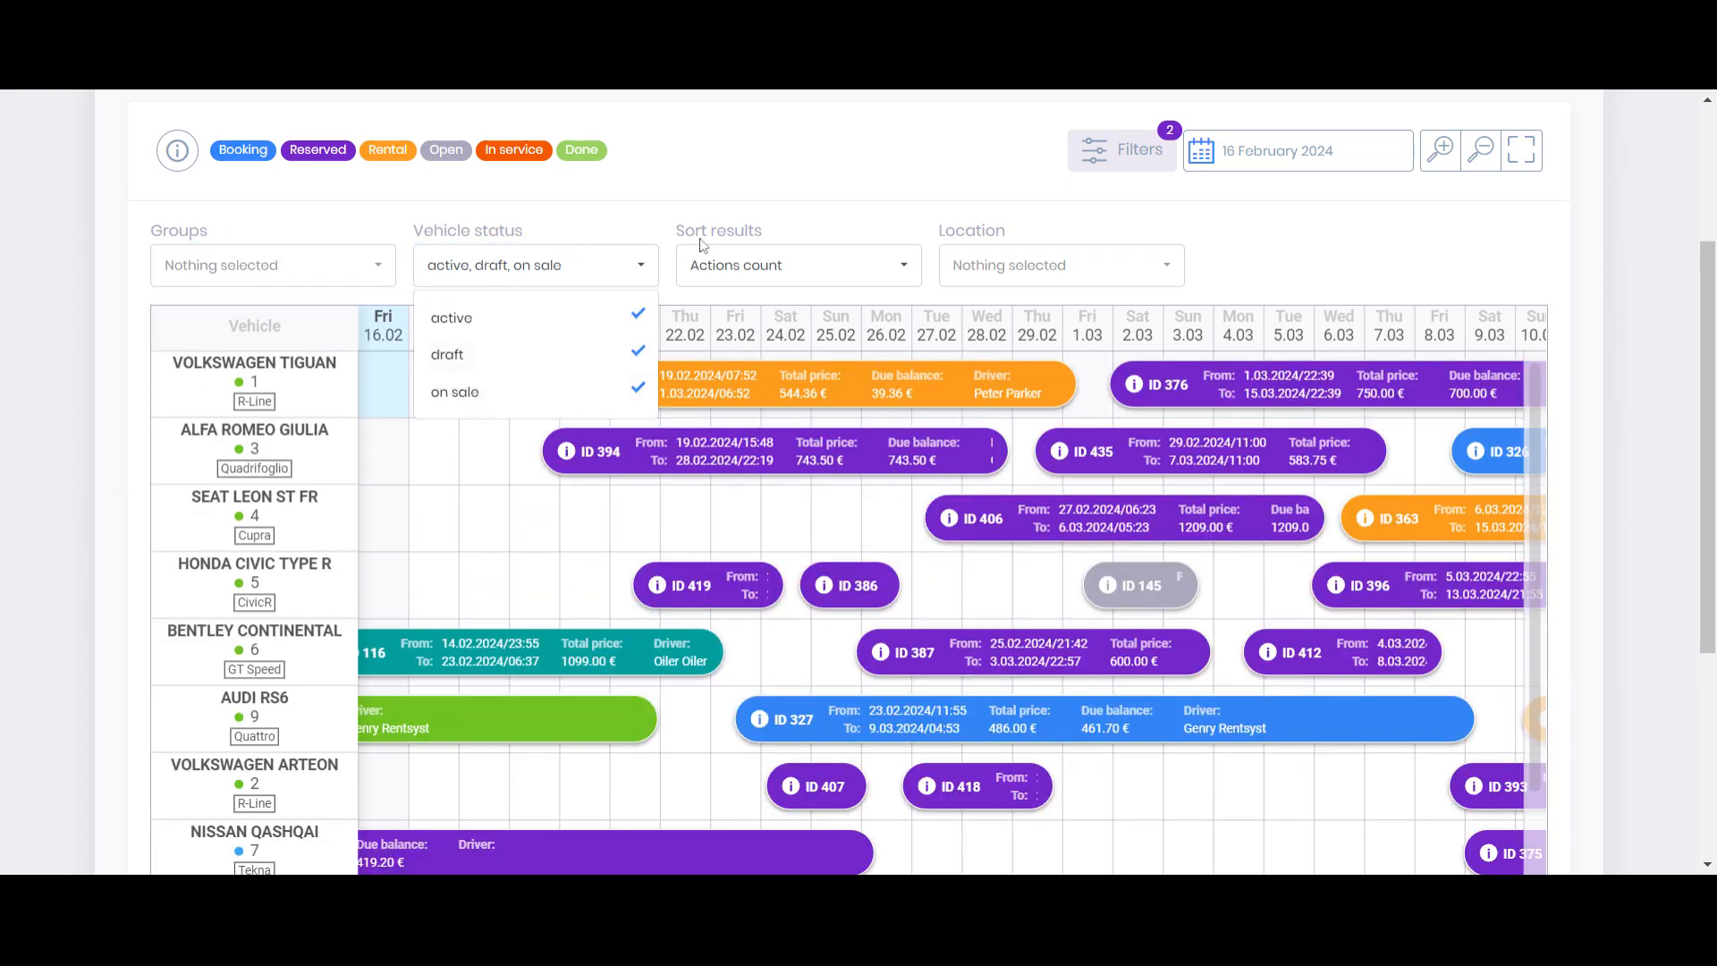
pyautogui.click(750, 267)
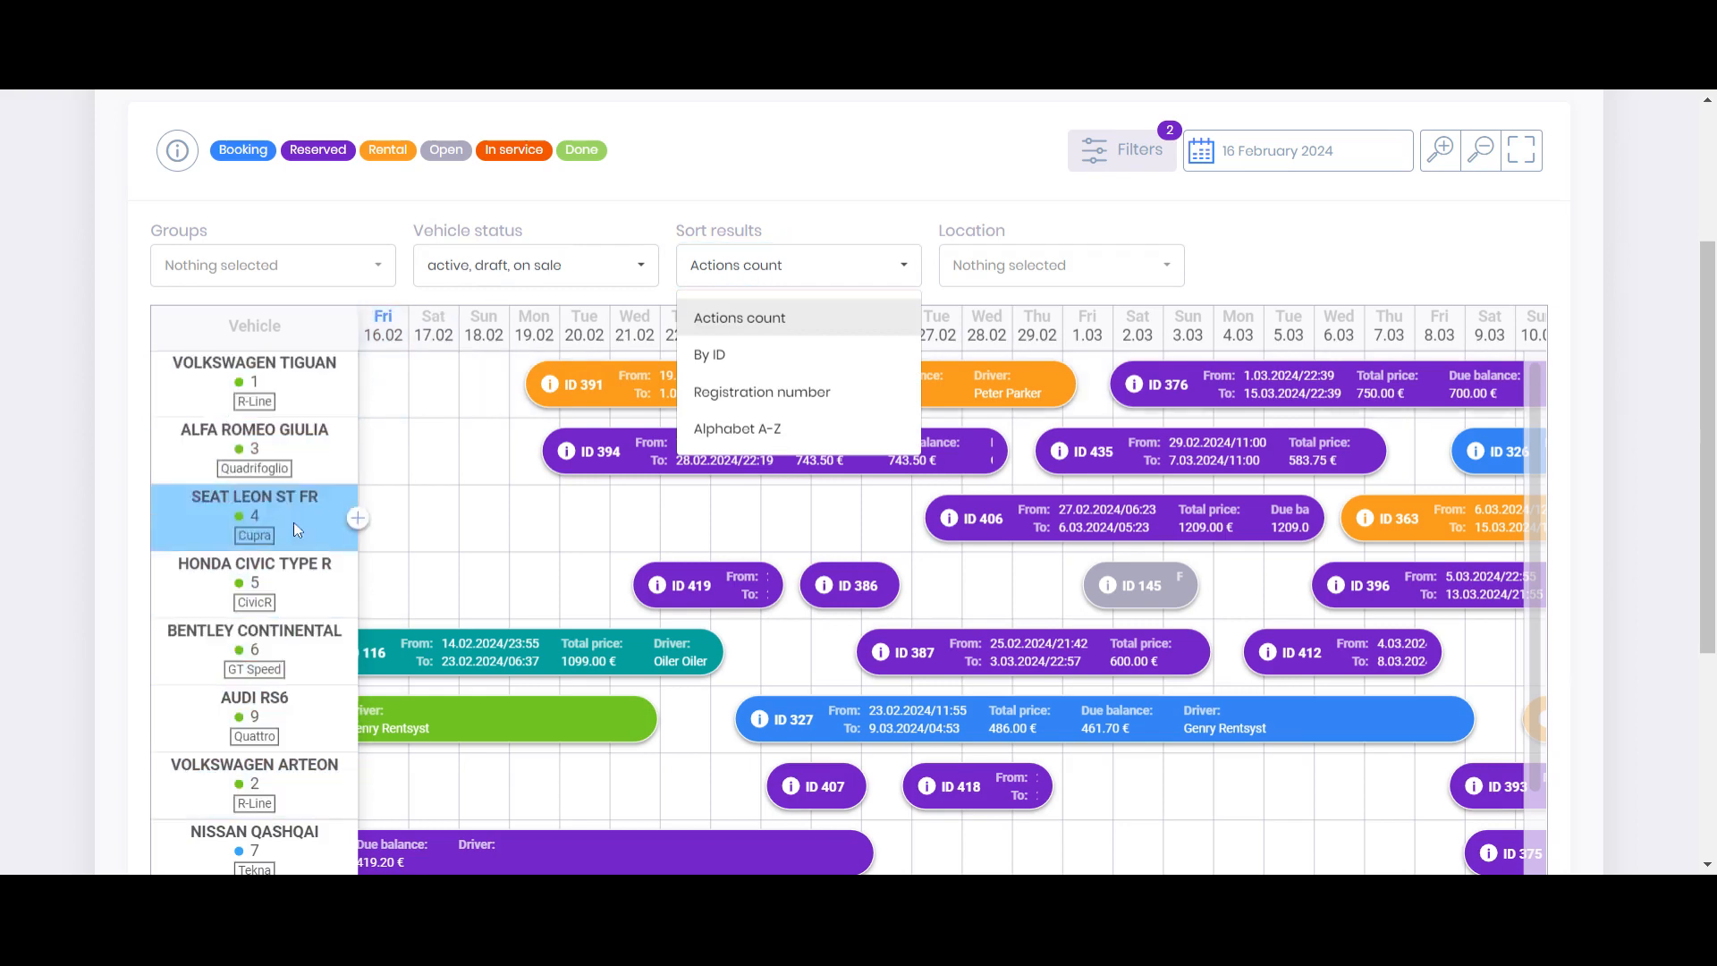
pyautogui.click(748, 355)
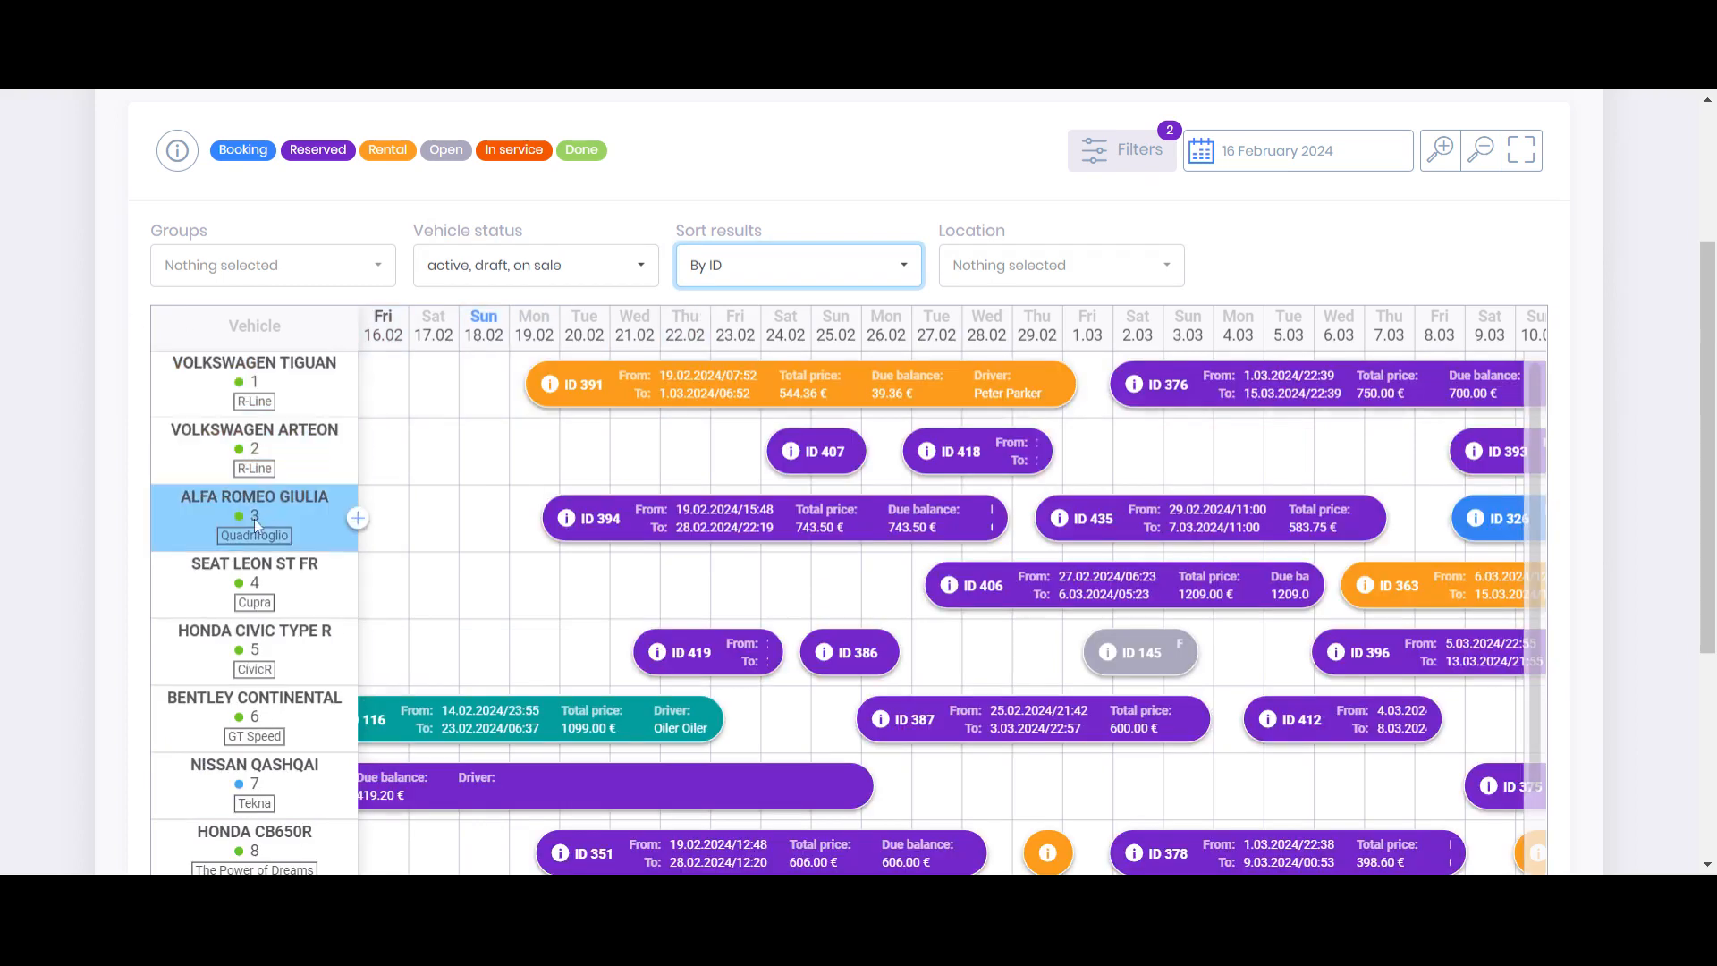
pyautogui.click(772, 261)
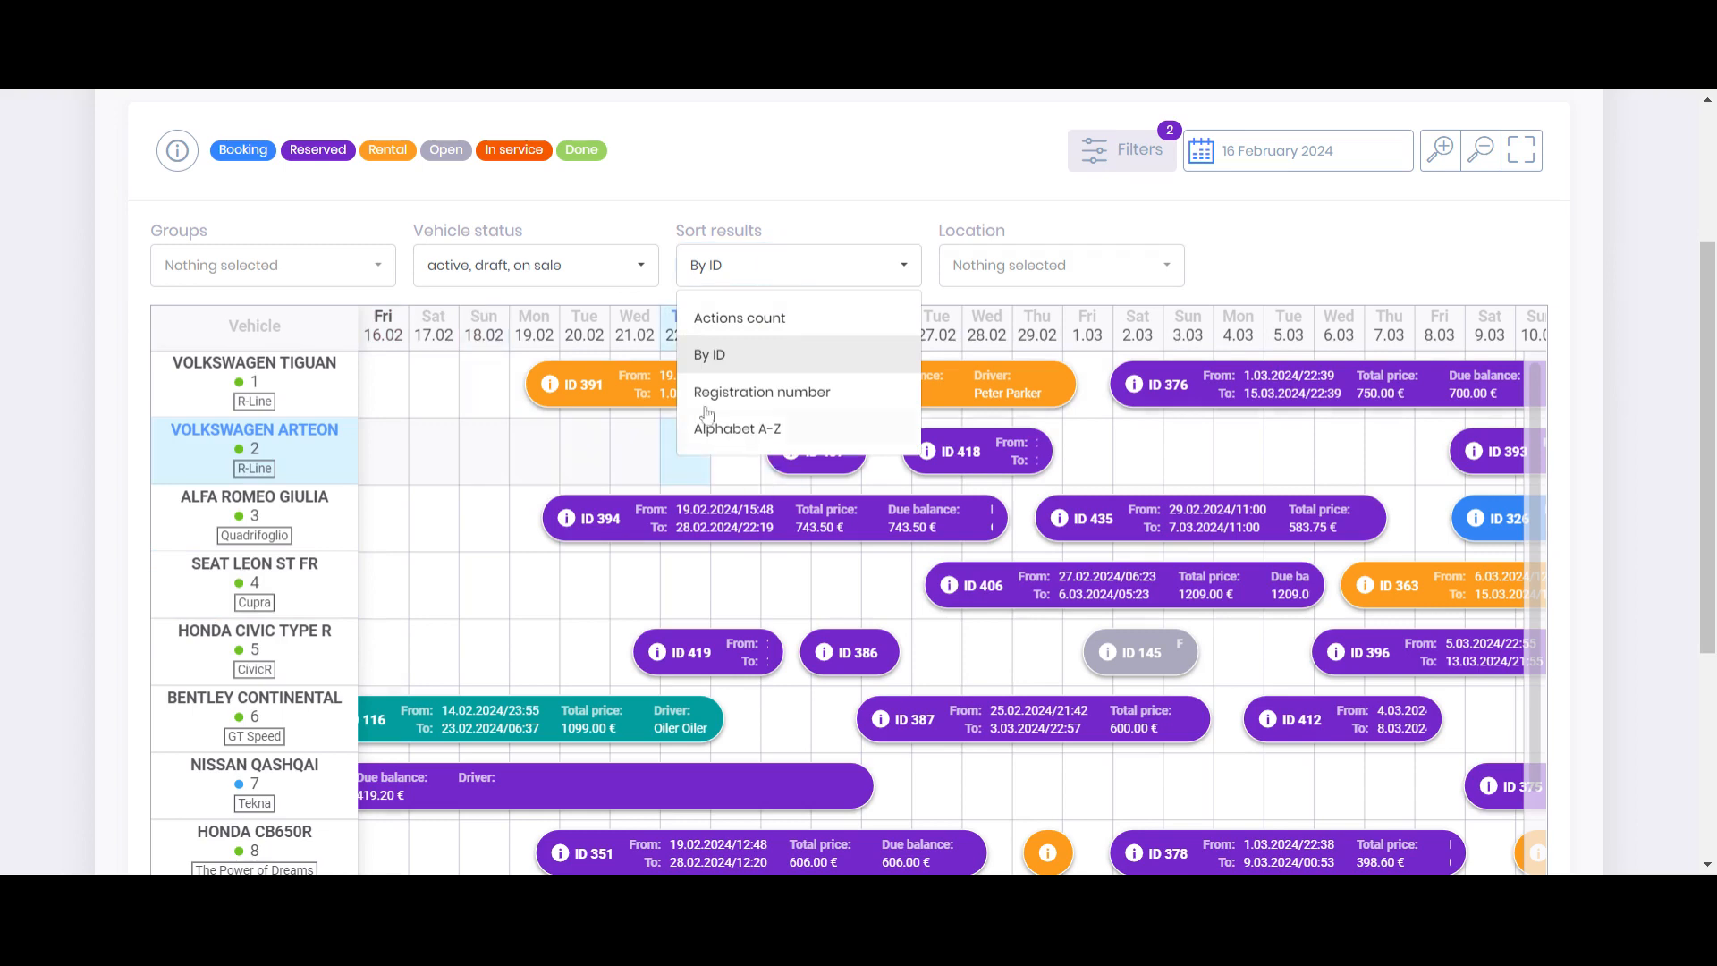
pyautogui.click(757, 433)
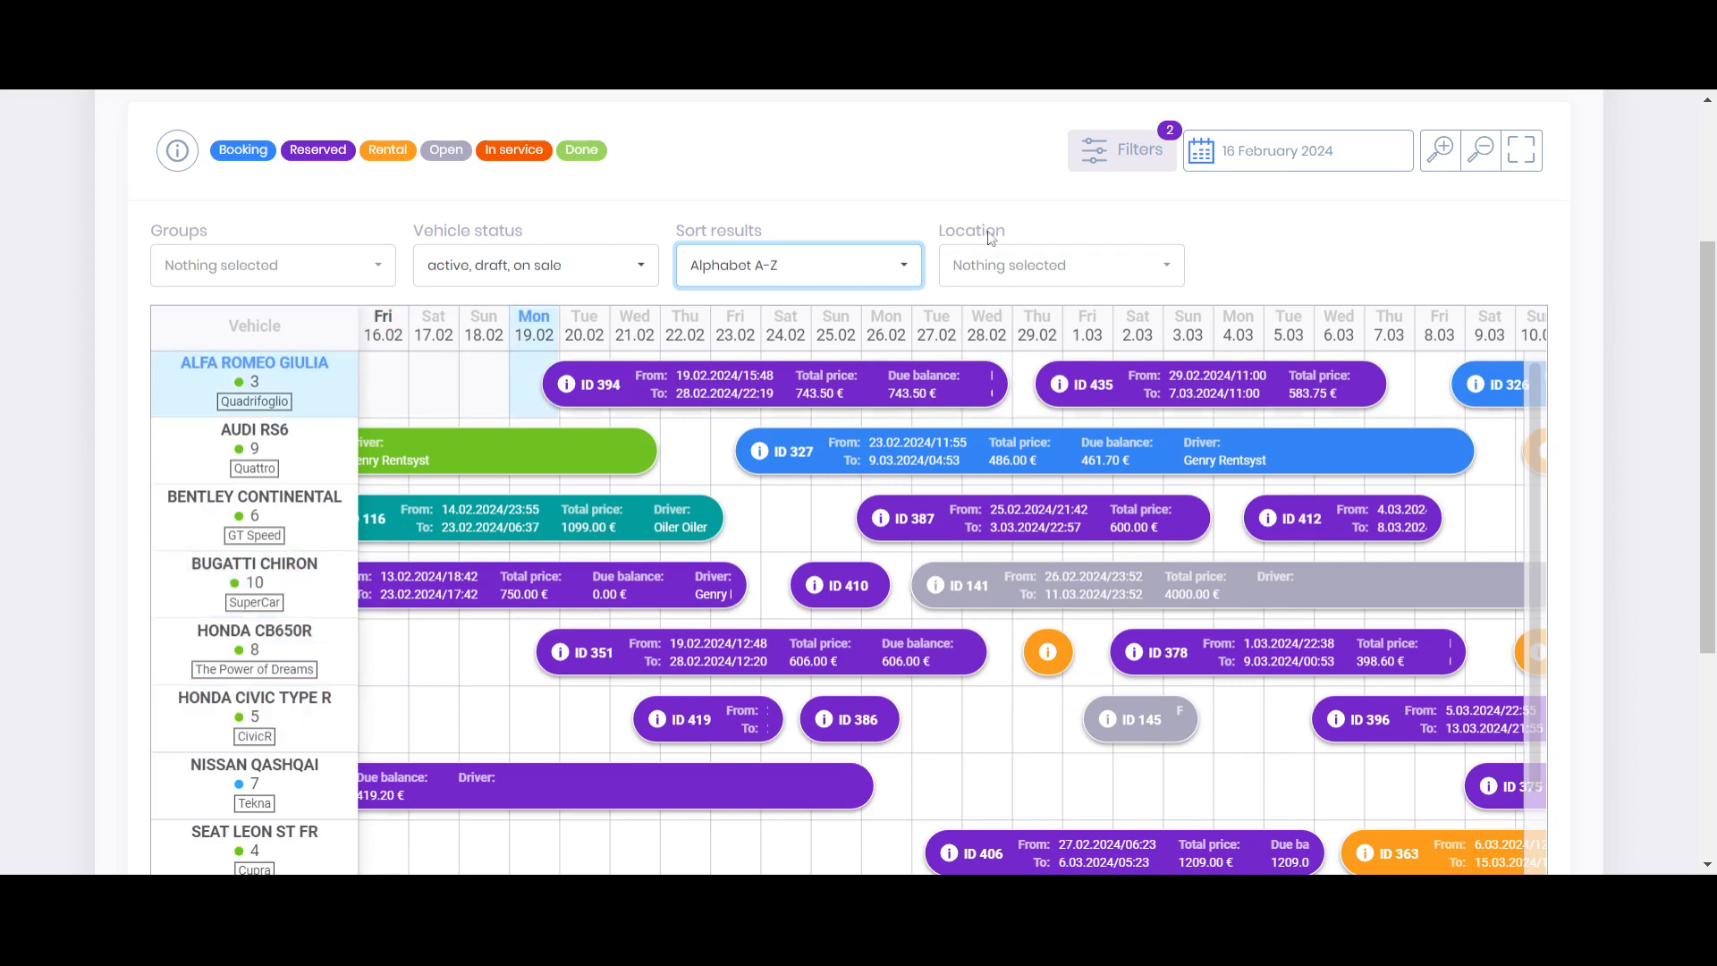
# - Filter the timeline's vehicles by the Larnaca HQ location, keeping the alphabetical sorting
pyautogui.click(942, 277)
pyautogui.click(771, 265)
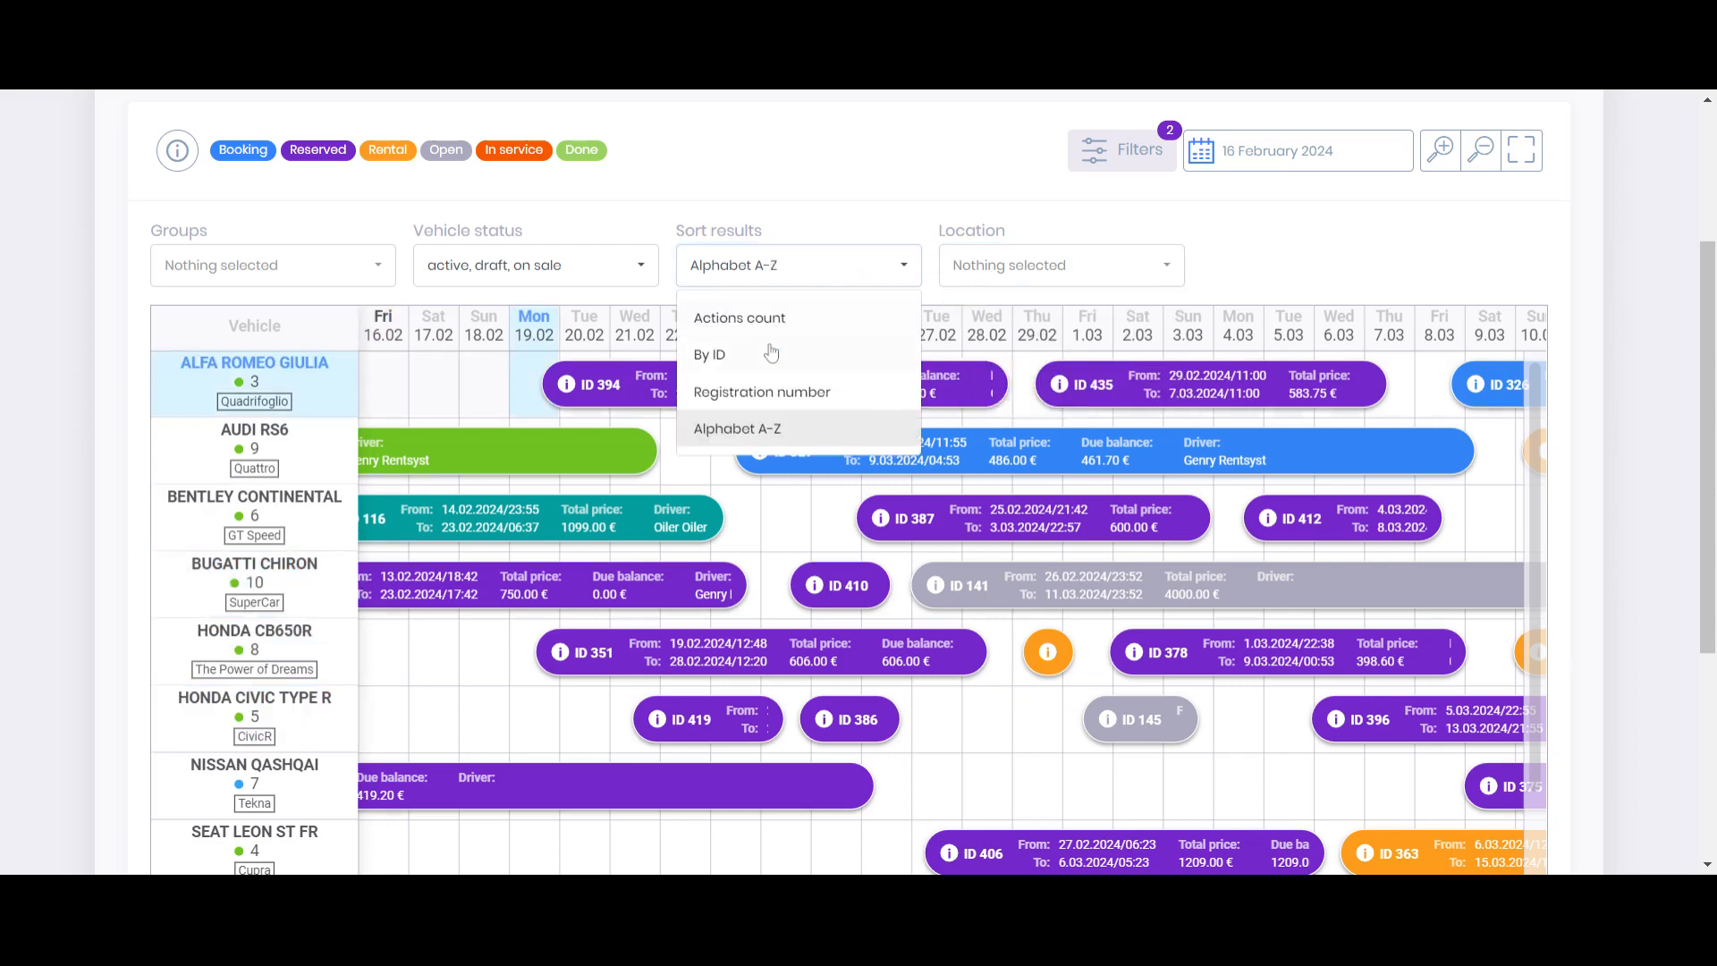
pyautogui.click(1039, 282)
pyautogui.click(1003, 324)
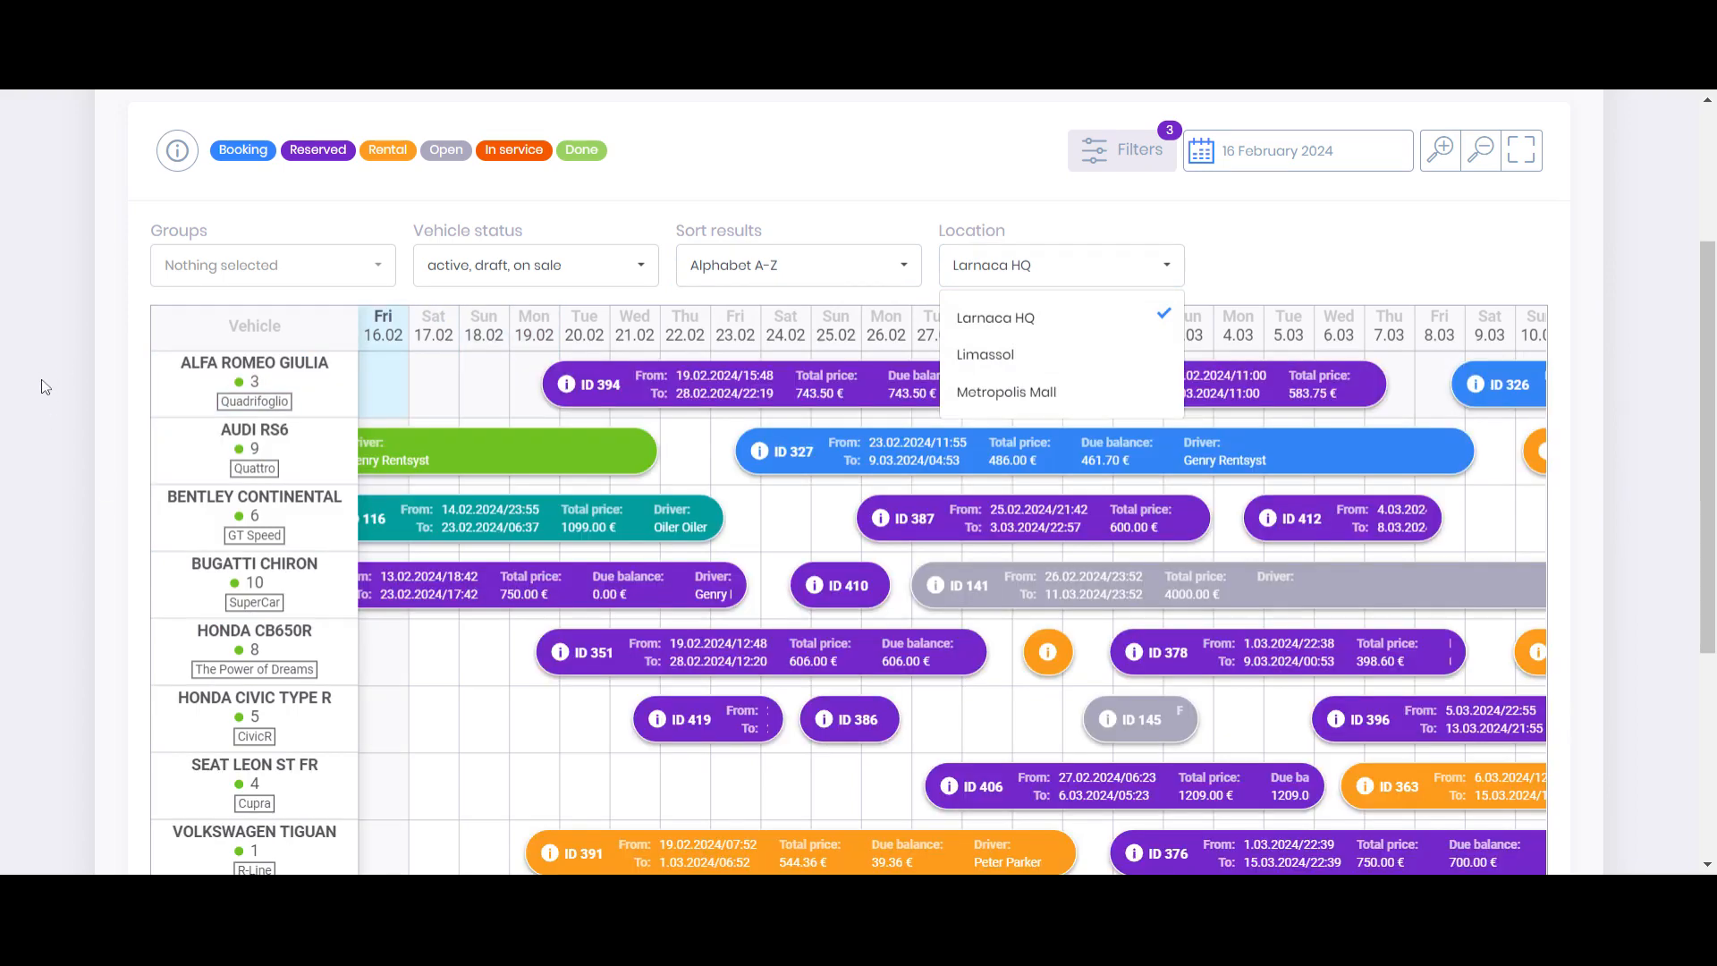
# - Replace the Larnaca HQ location filter with Metropolis Mall and look through that location's vehicles on the timeline
pyautogui.scroll(-1, 112, 385)
pyautogui.scroll(1, 121, 384)
pyautogui.click(1029, 337)
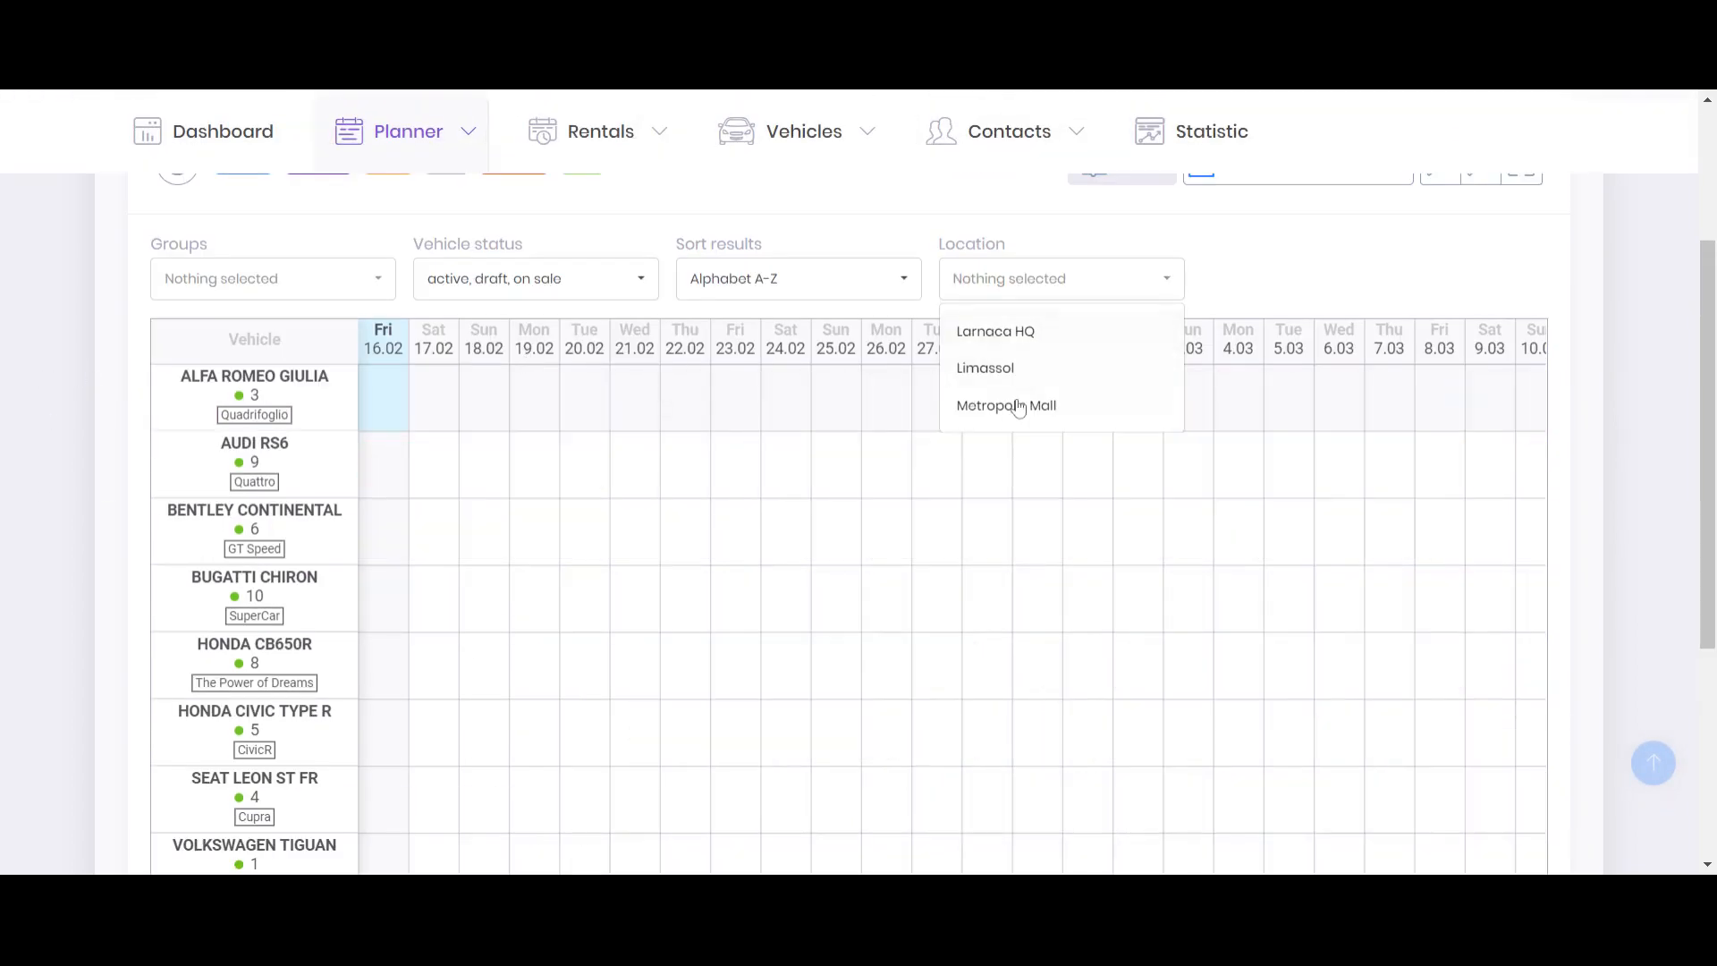
pyautogui.click(1019, 408)
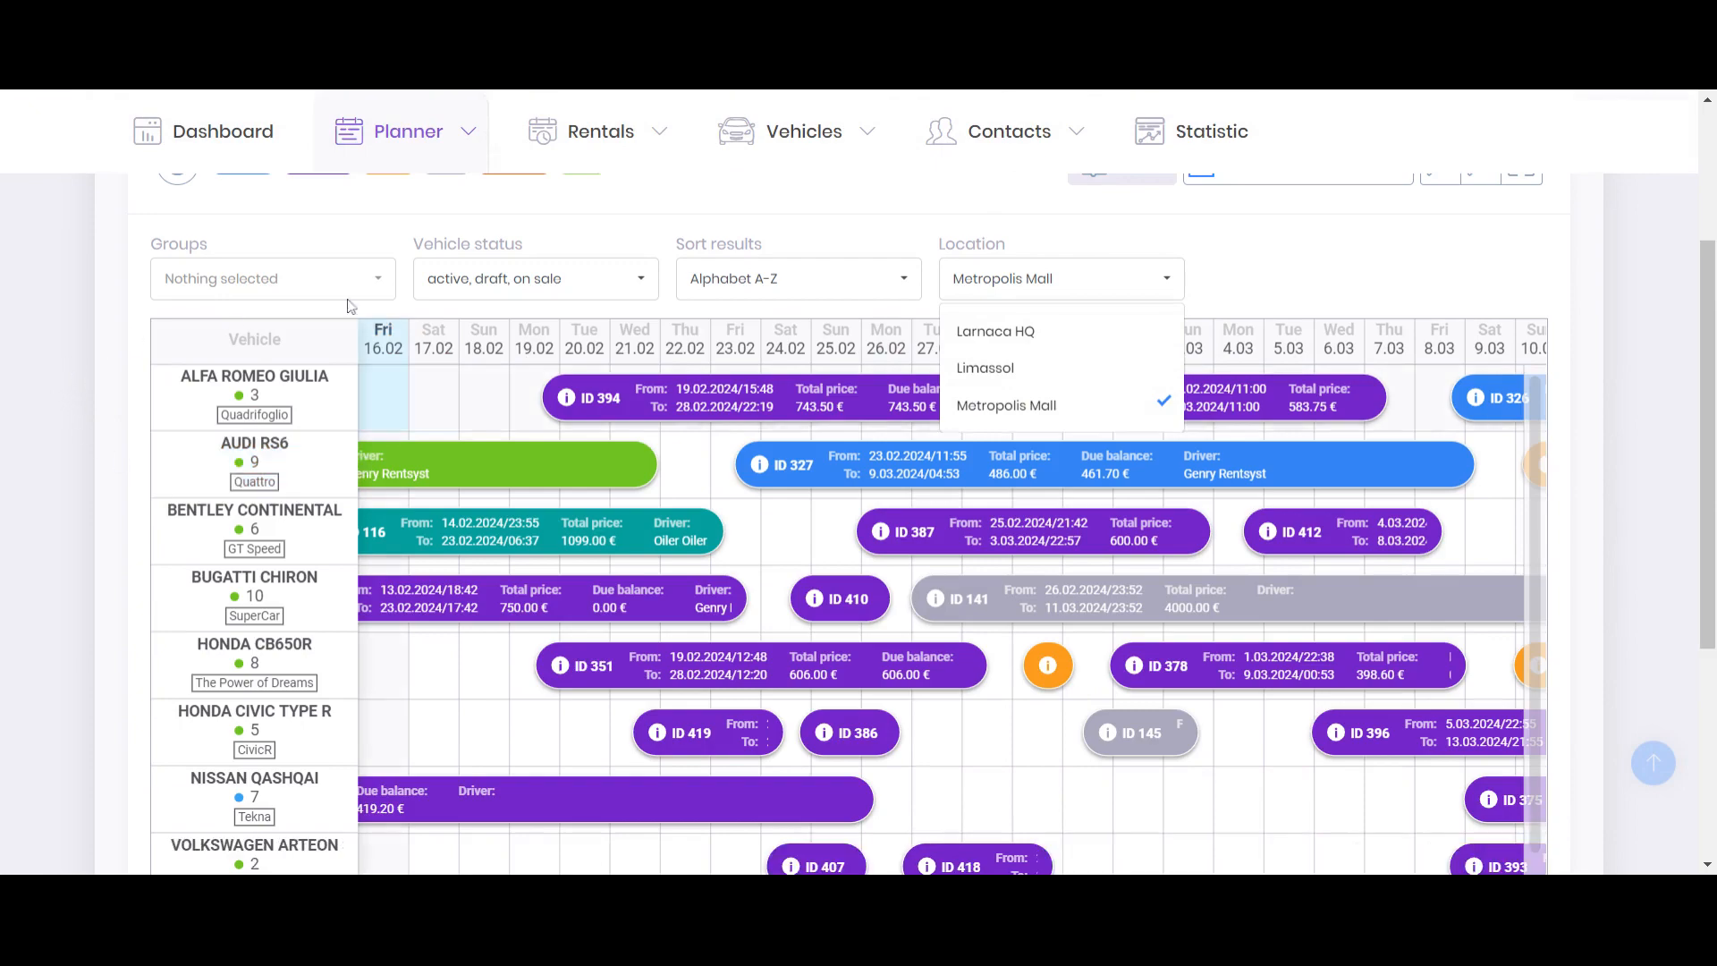
pyautogui.click(39, 352)
pyautogui.scroll(-3, 514, 455)
pyautogui.scroll(3, 522, 453)
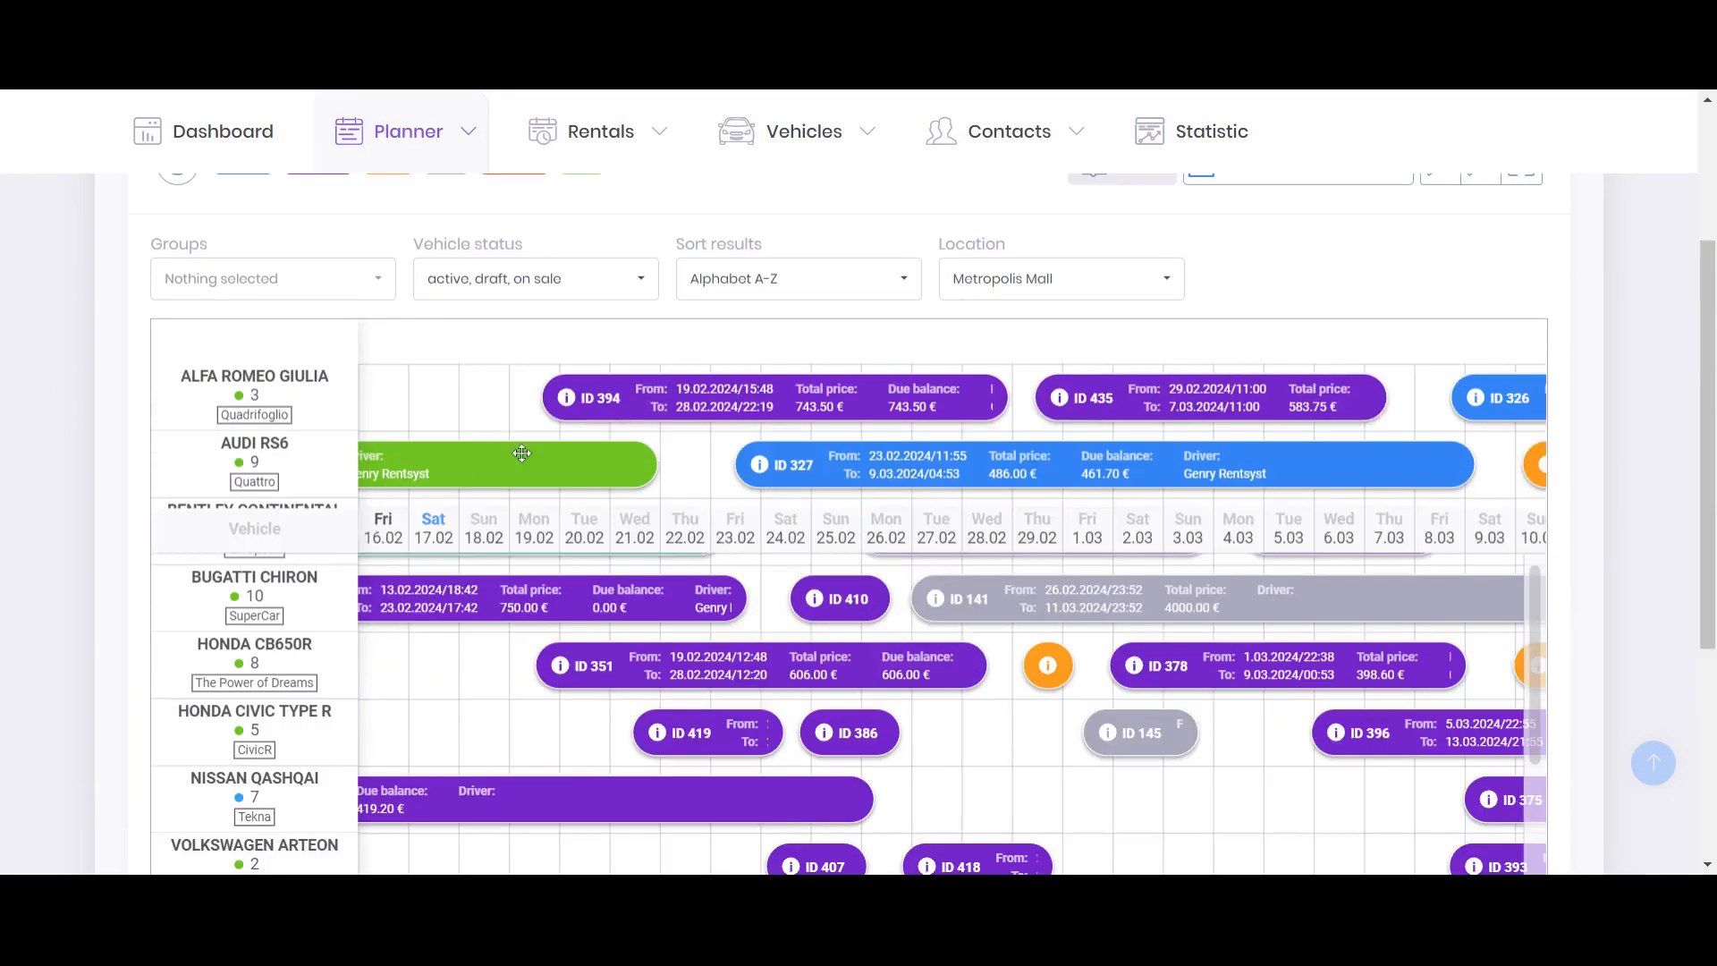
# - Switch the timeline's location filter from Metropolis Mall to Limassol and view that location's vehicles
pyautogui.click(1006, 393)
pyautogui.click(1028, 519)
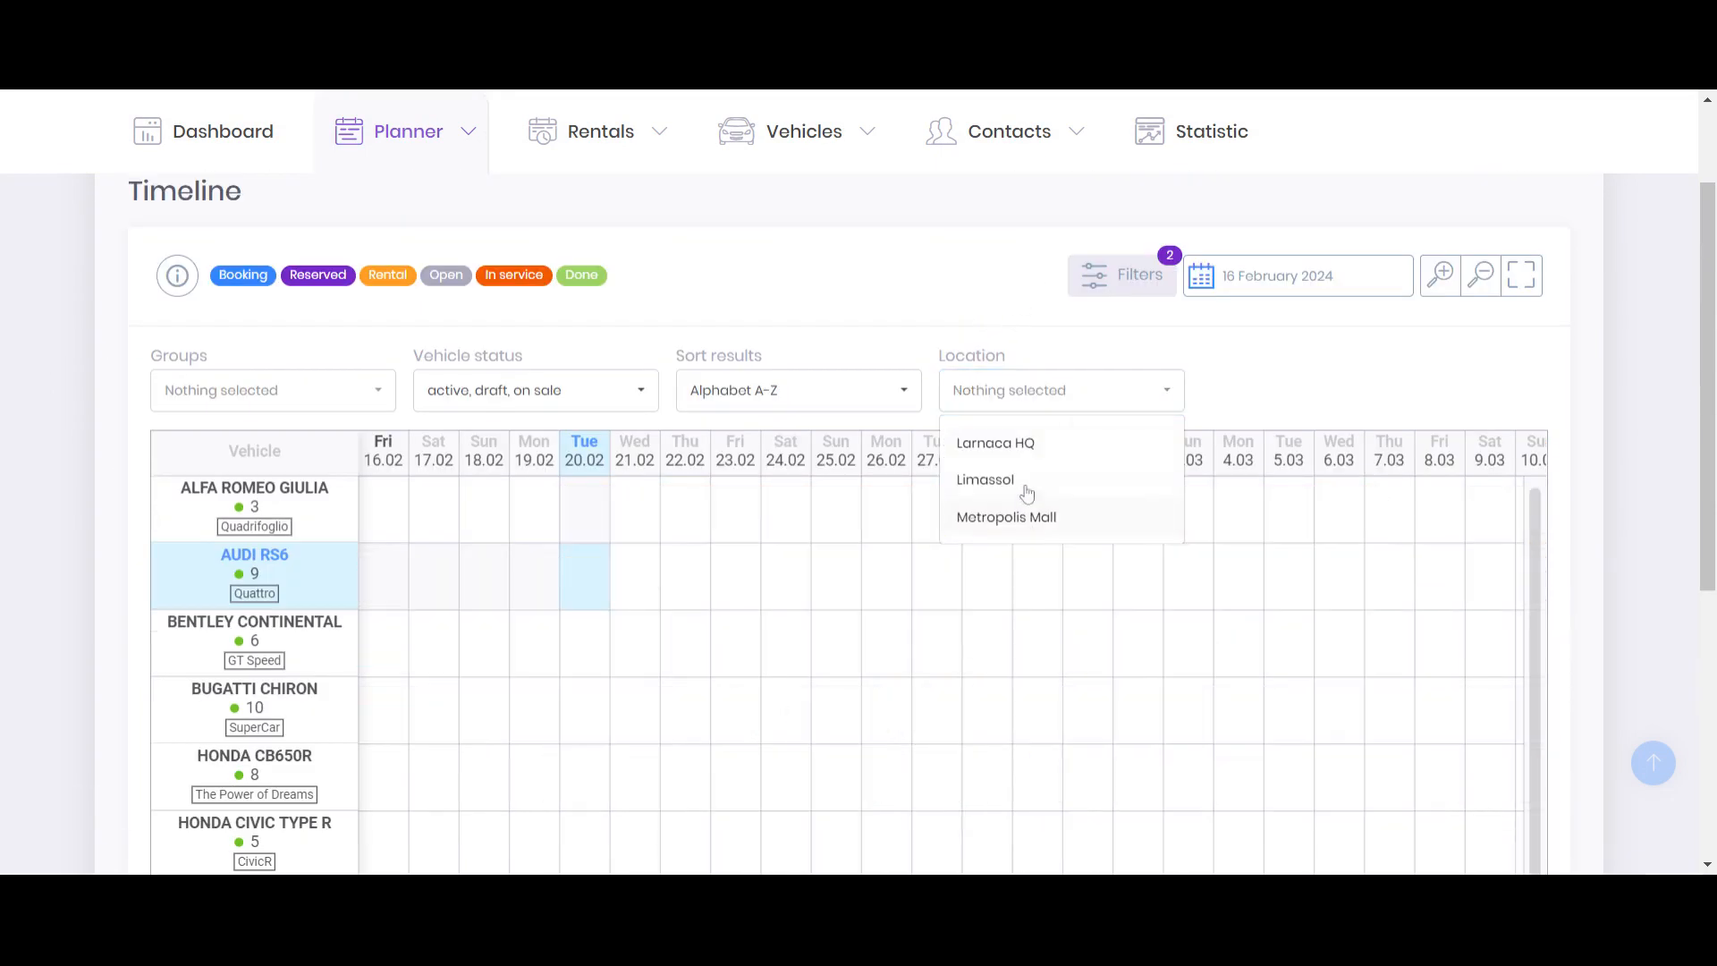
pyautogui.click(1027, 490)
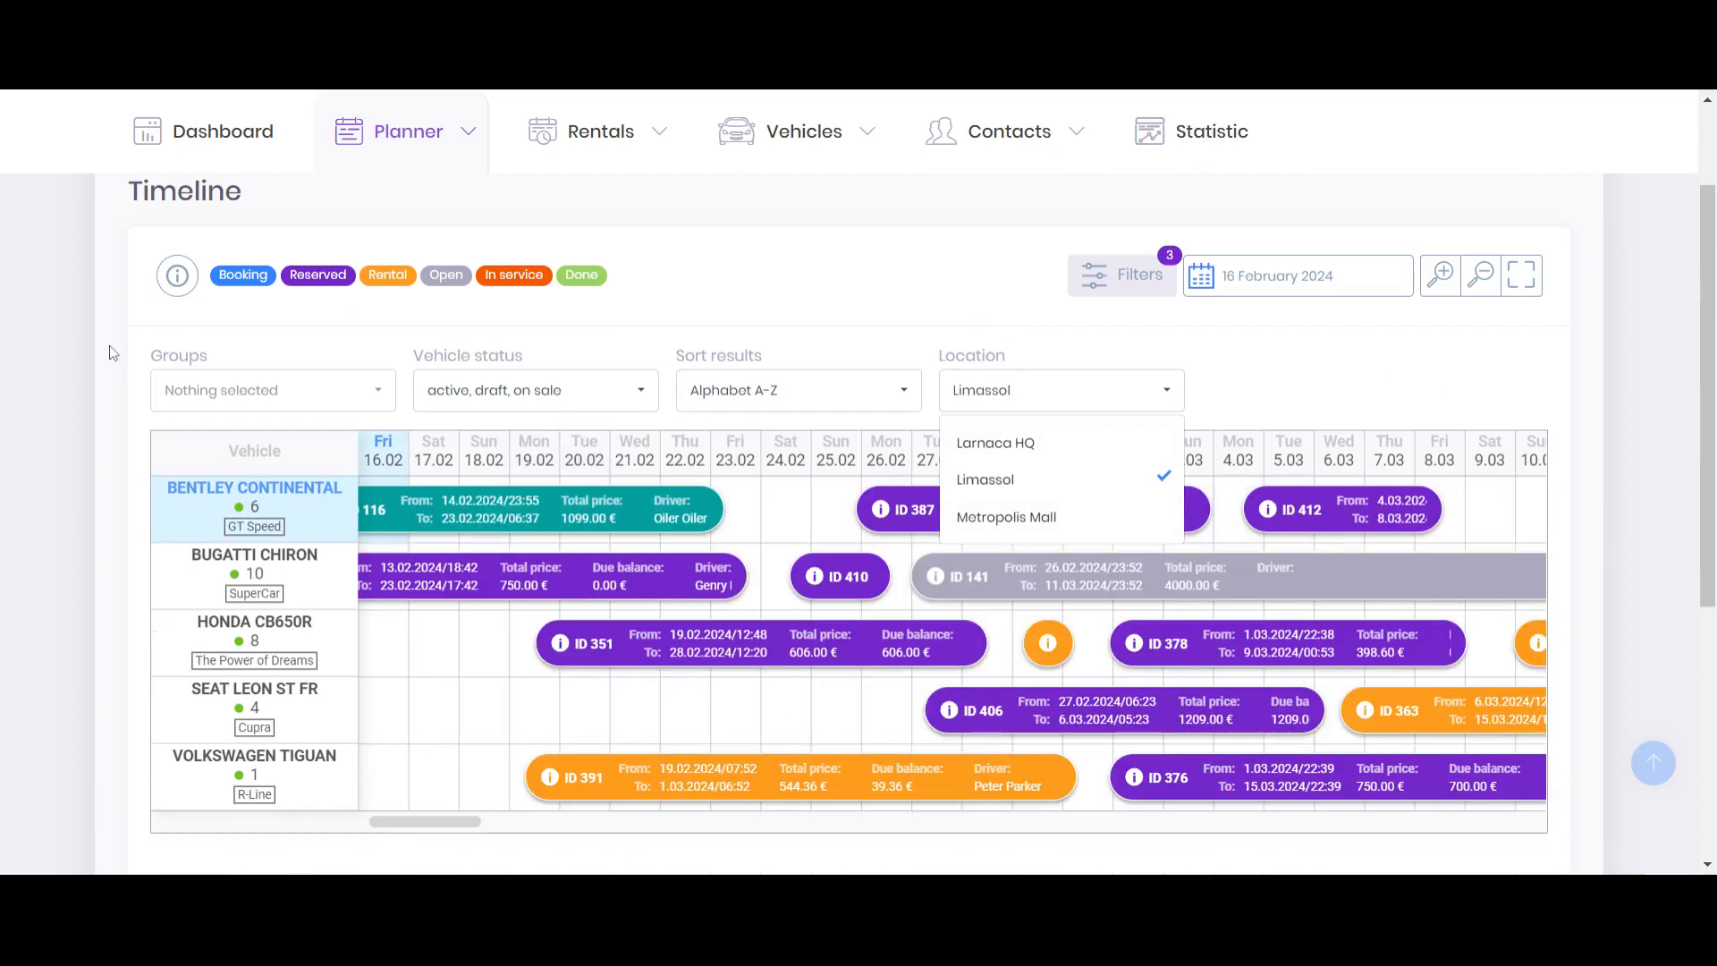
pyautogui.click(112, 353)
pyautogui.scroll(-1, 356, 487)
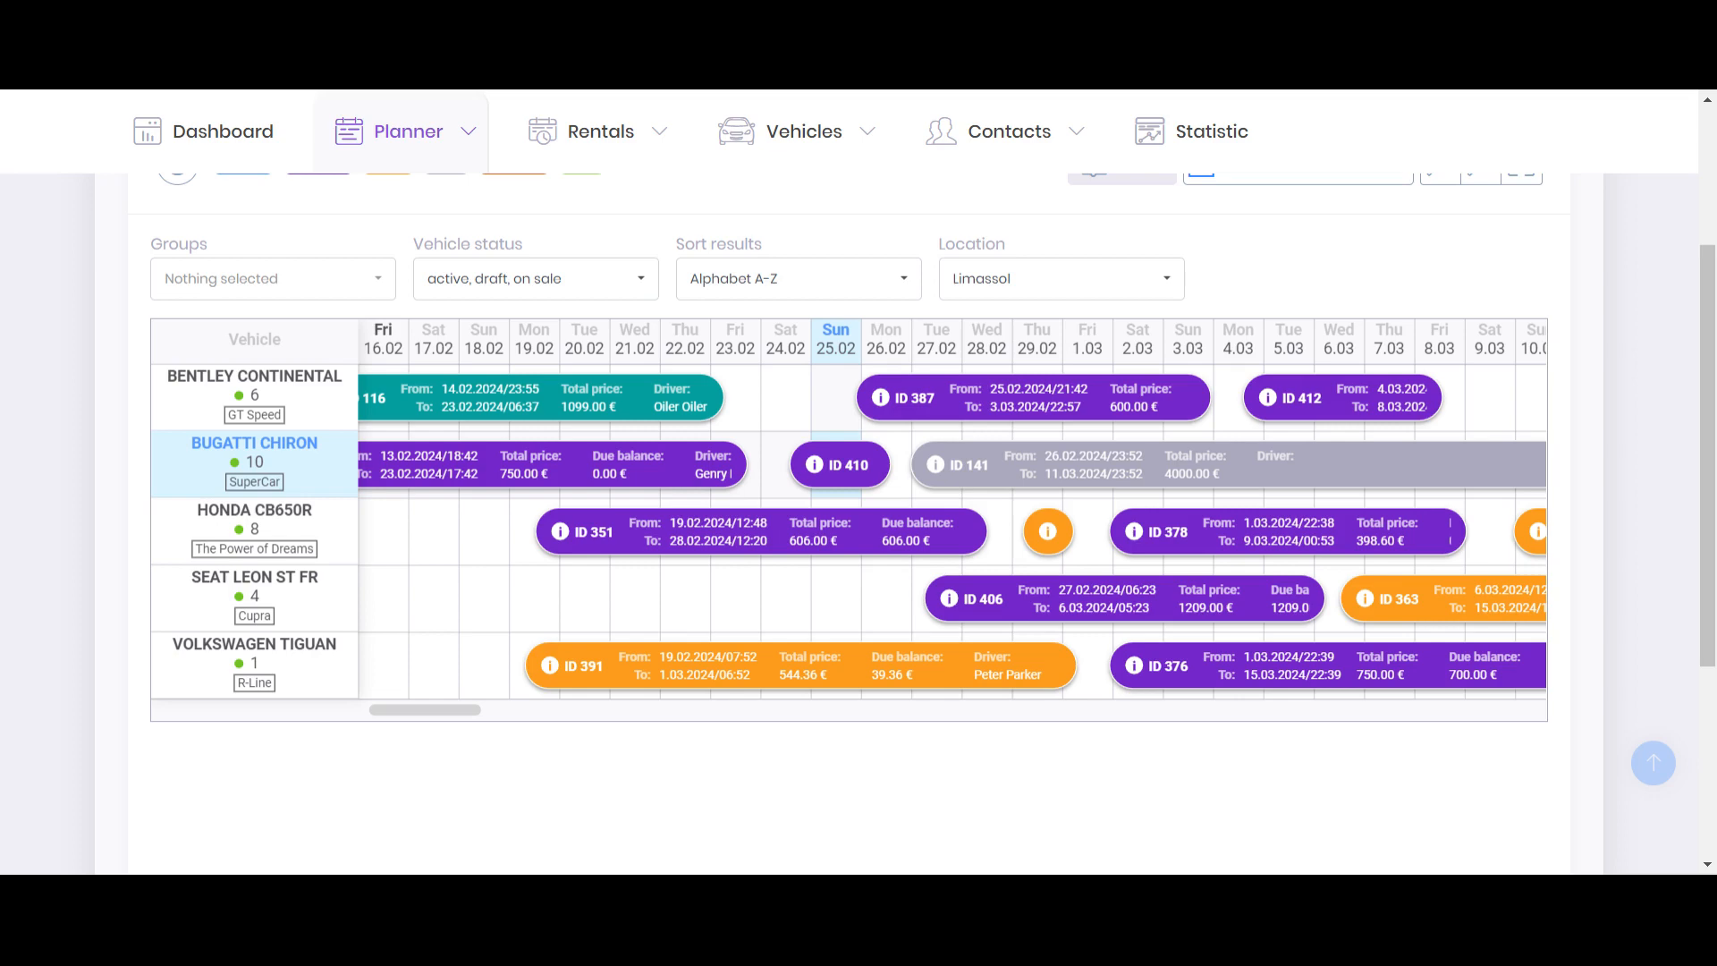
pyautogui.scroll(2, 865, 414)
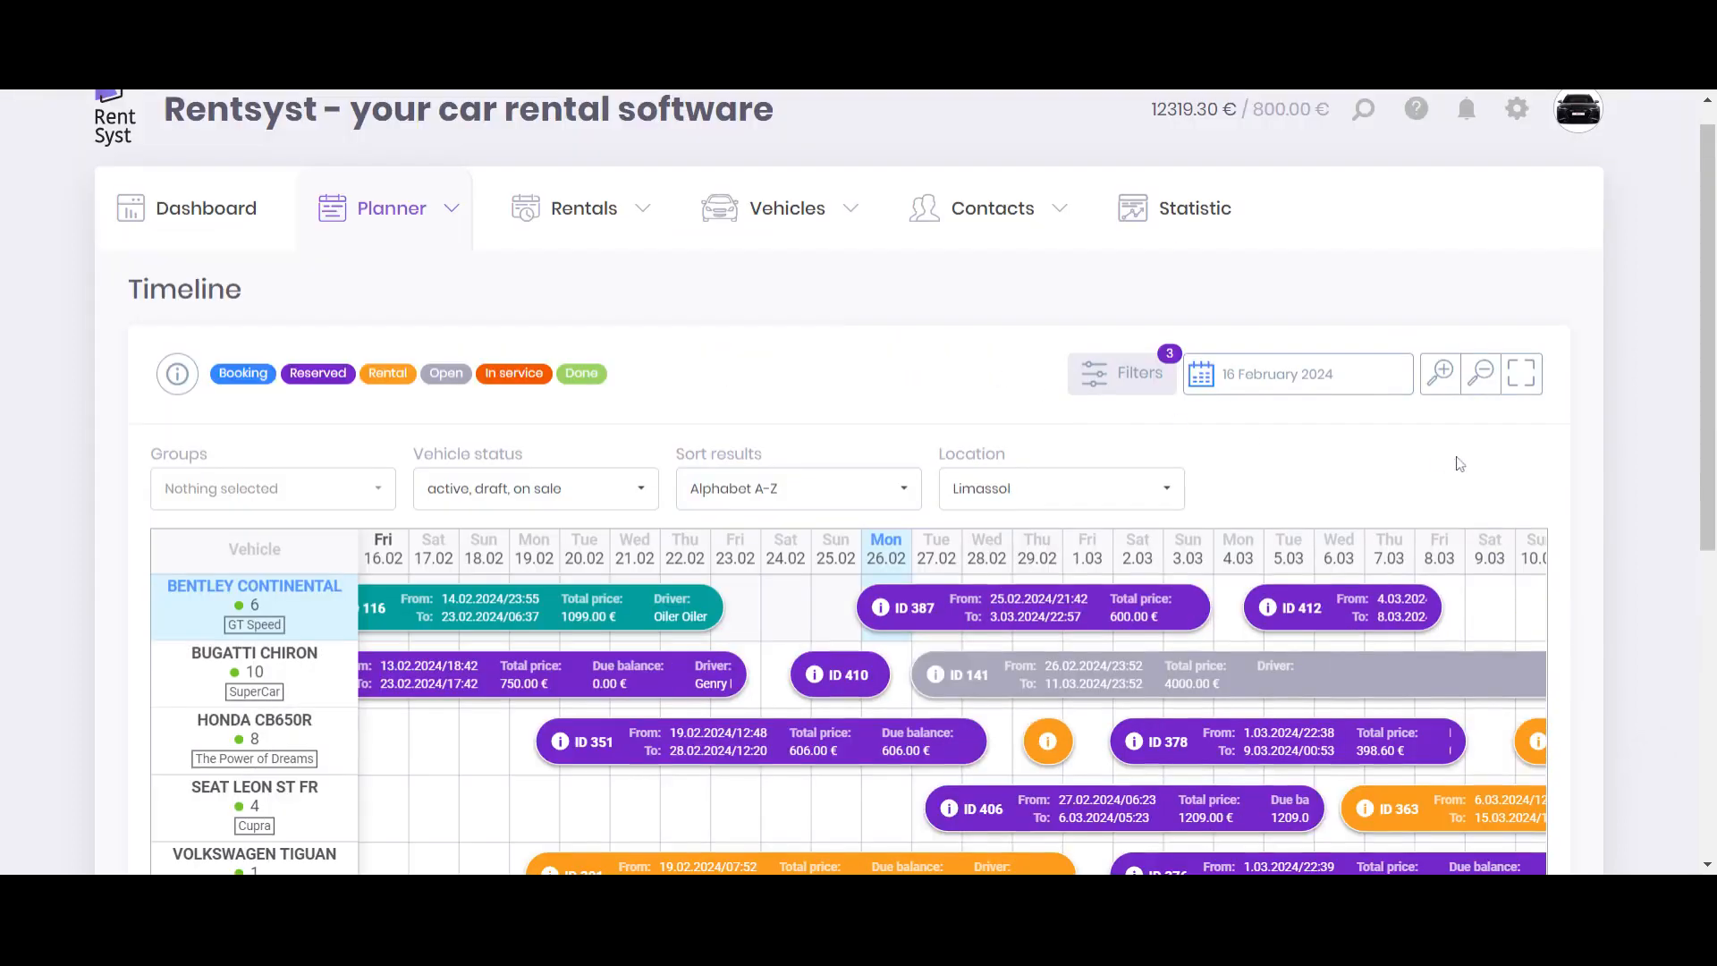